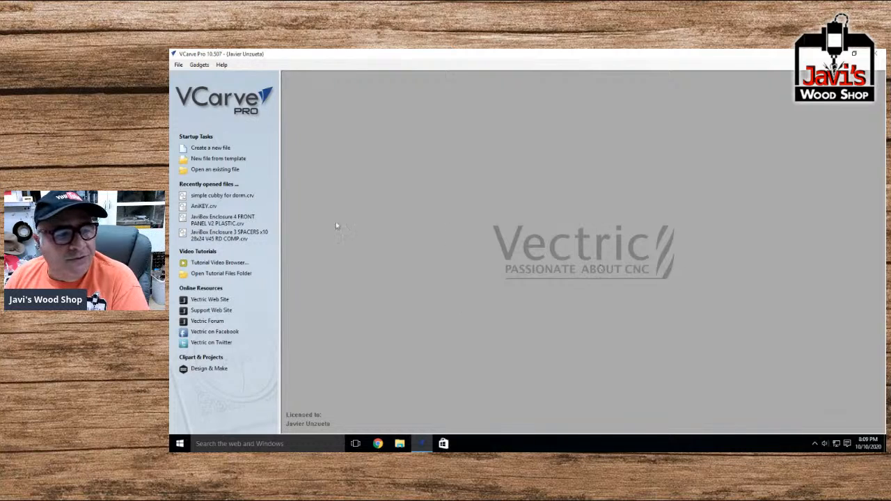
Create a single-sided job 24 inches wide, 36 inches high and 0.75 inches thick, with Z zero on the machine bed
click(197, 147)
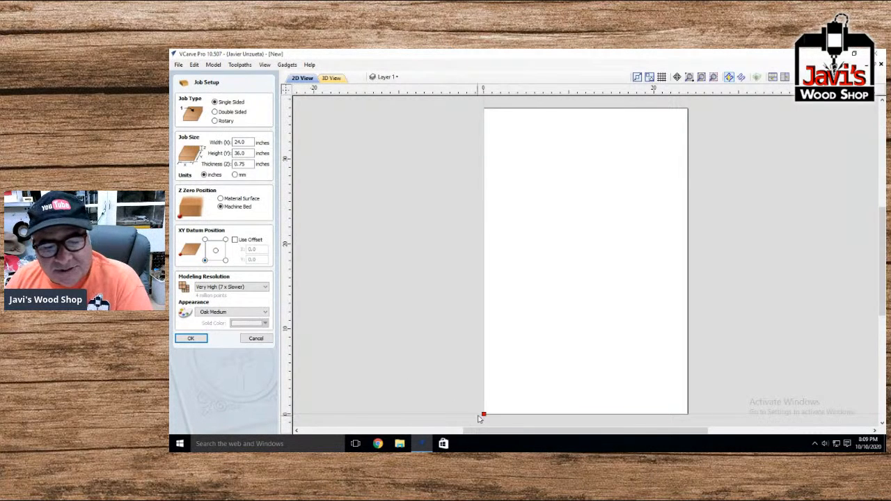
click(191, 337)
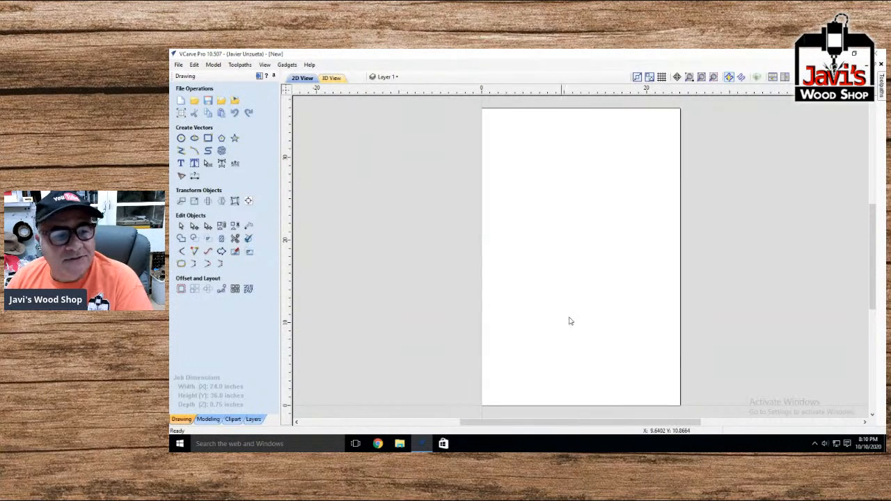
Import the bitmap IMG_8285 from the Desktop folder into the job
click(192, 65)
mouse_move(207, 67)
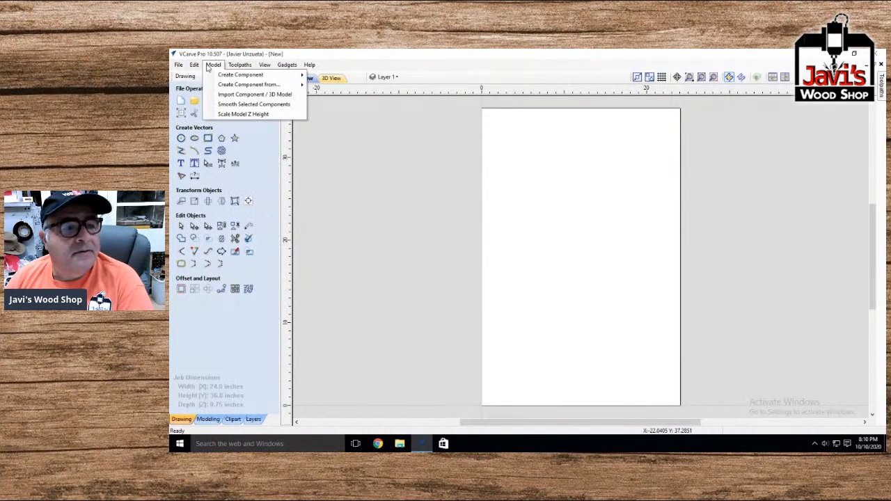
mouse_move(179, 66)
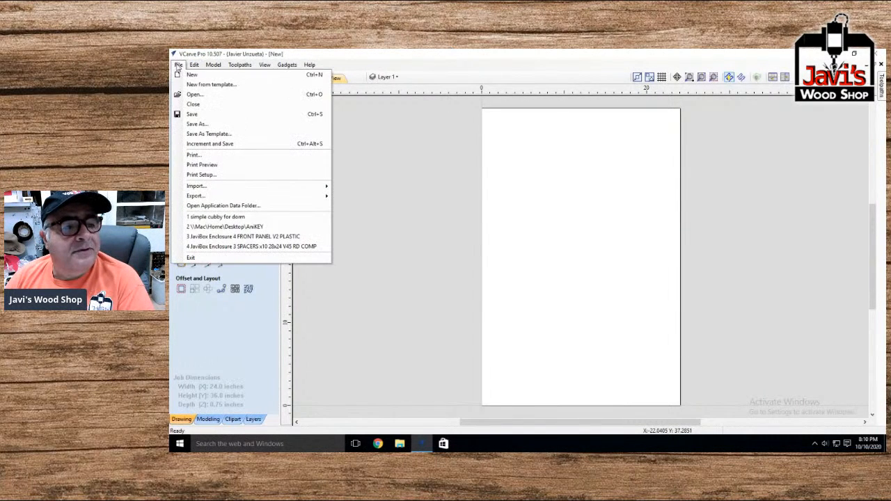
mouse_move(292, 187)
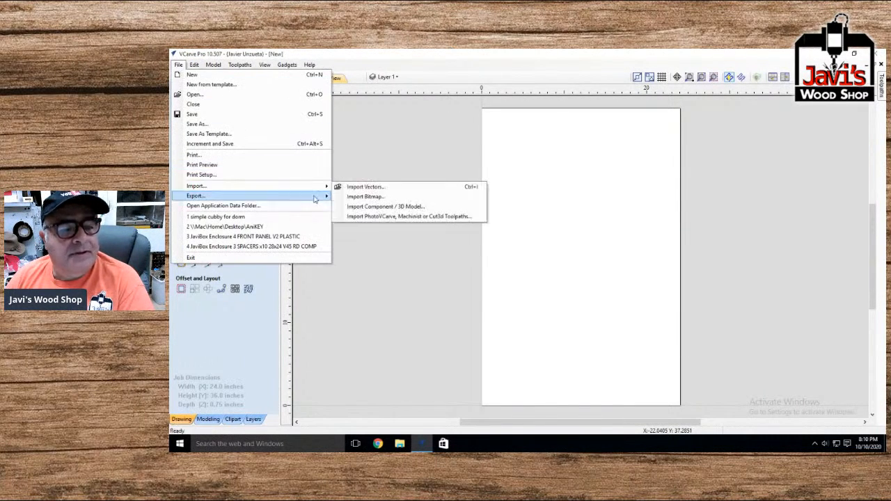
click(373, 198)
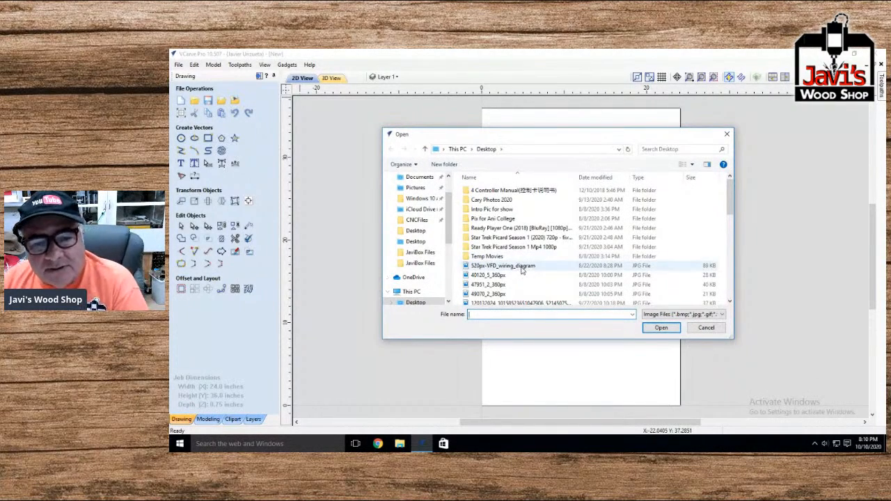
scroll(519, 260, down, 2)
scroll(519, 260, down, 3)
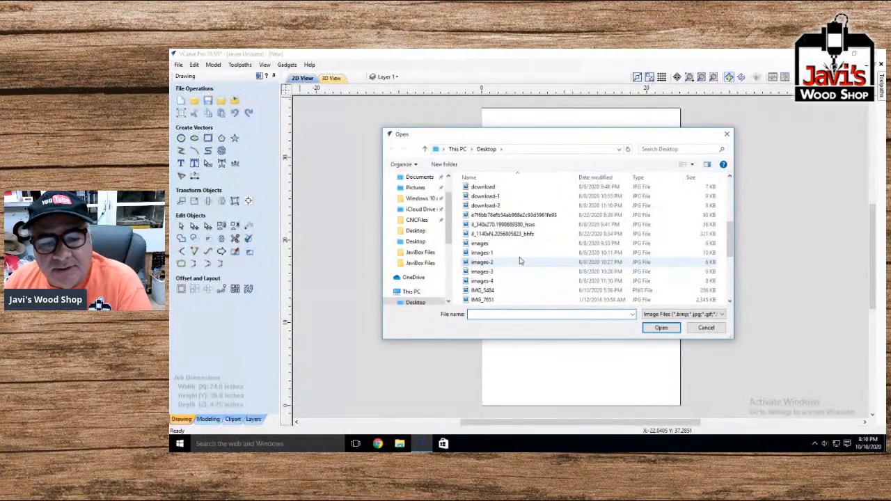
click(495, 281)
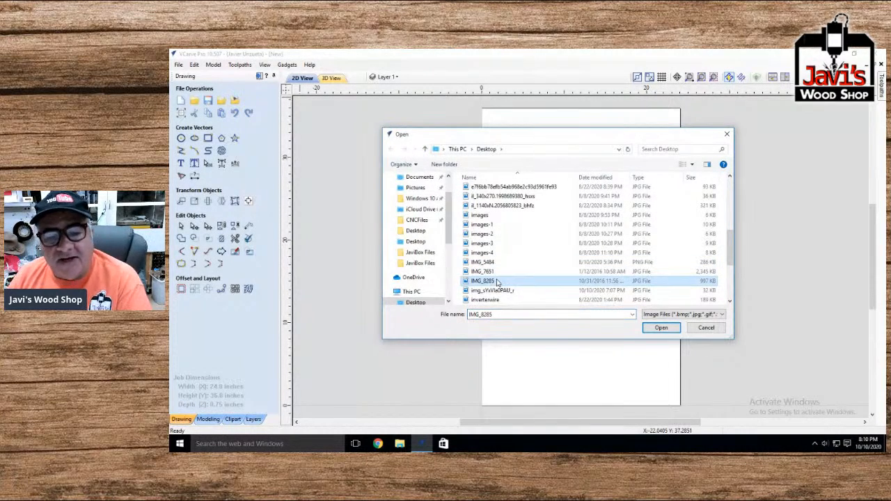
click(656, 326)
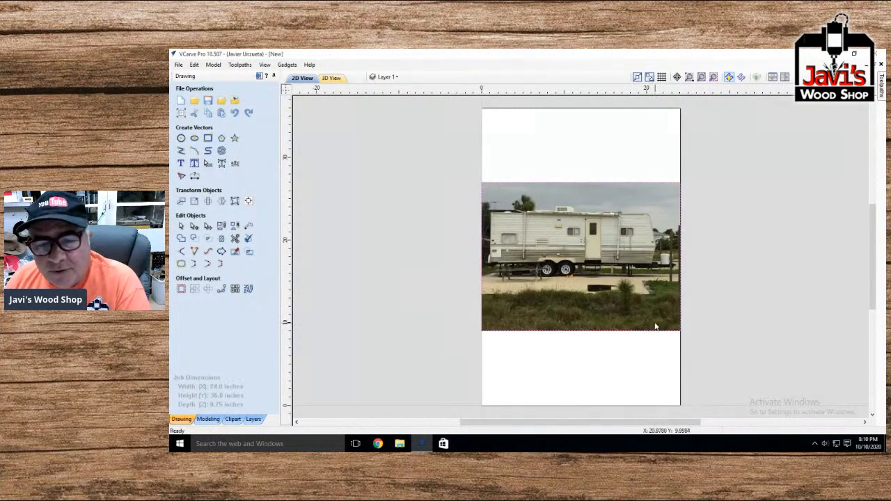
Move the trailer photo straight down to the lower end of the job sheet
click(581, 211)
click(582, 214)
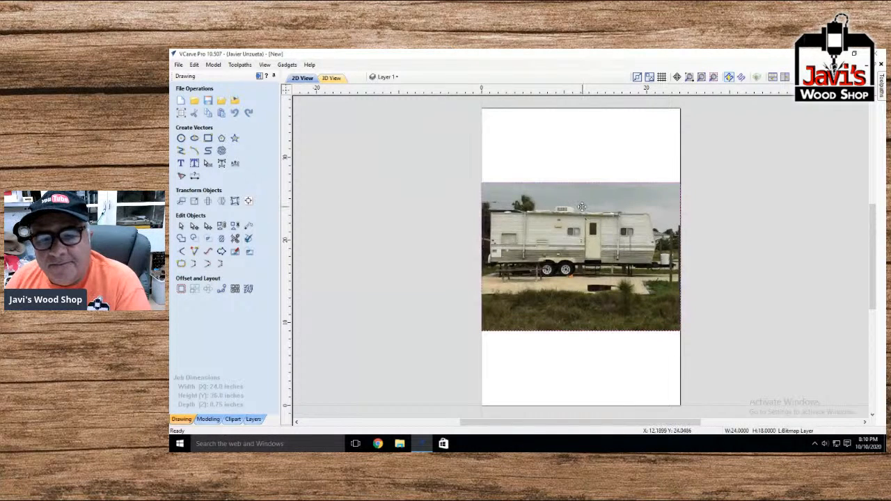
drag(585, 209, 588, 312)
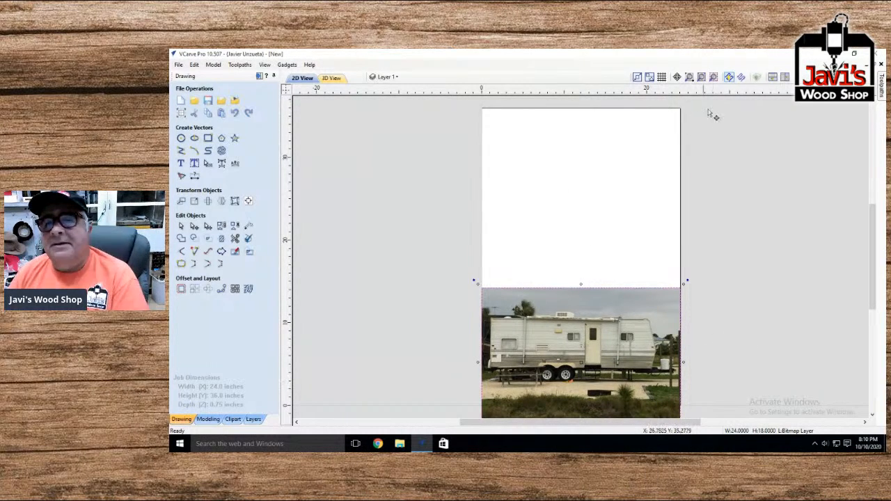
click(713, 77)
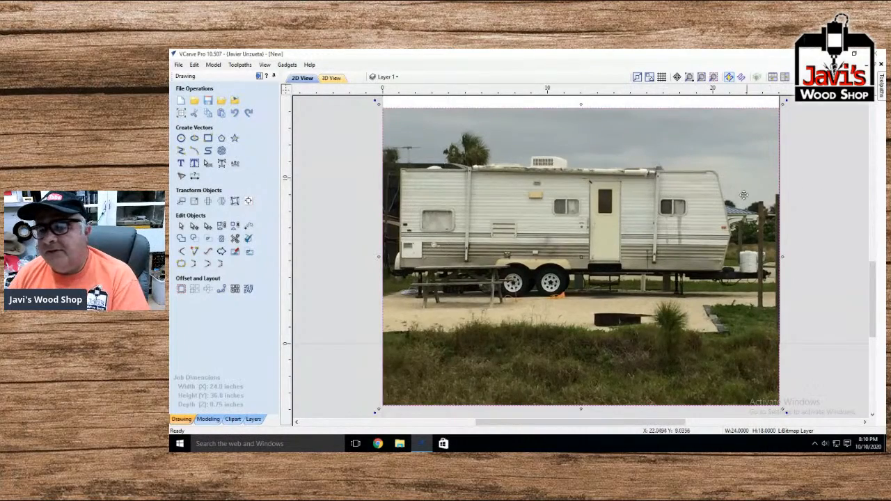
scroll(579, 204, down, 5)
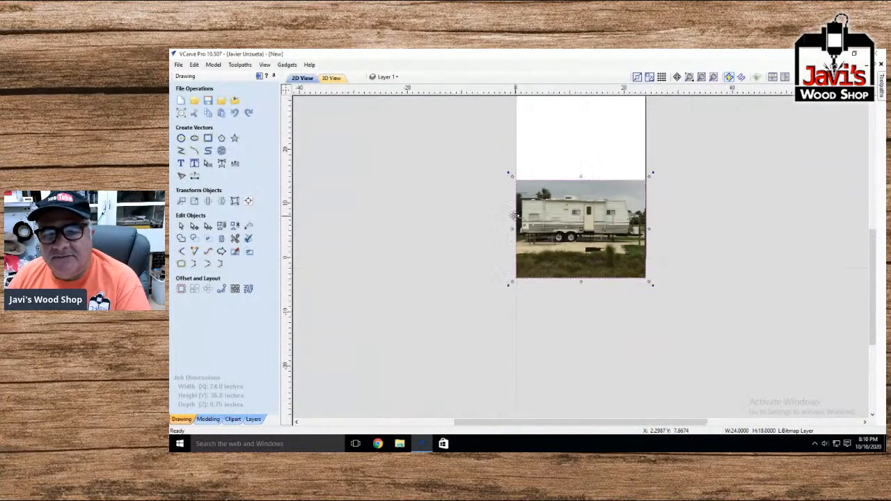
click(714, 77)
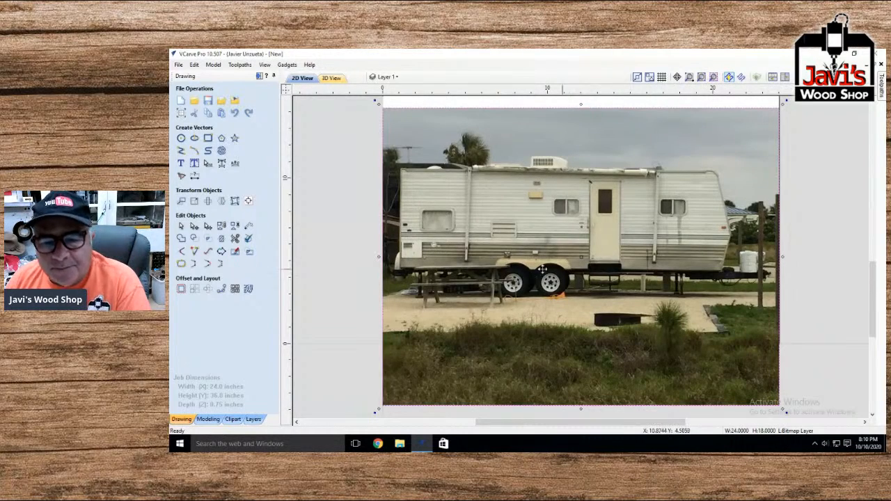
Start a polyline at the trailer's upper rear corner and draw a horizontal roof segment 1.75 inches long to the small roof vent
click(181, 151)
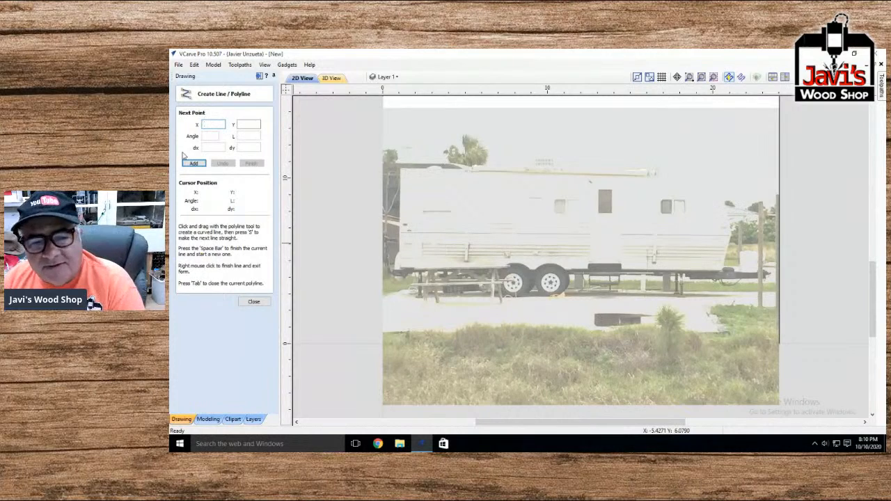
click(253, 302)
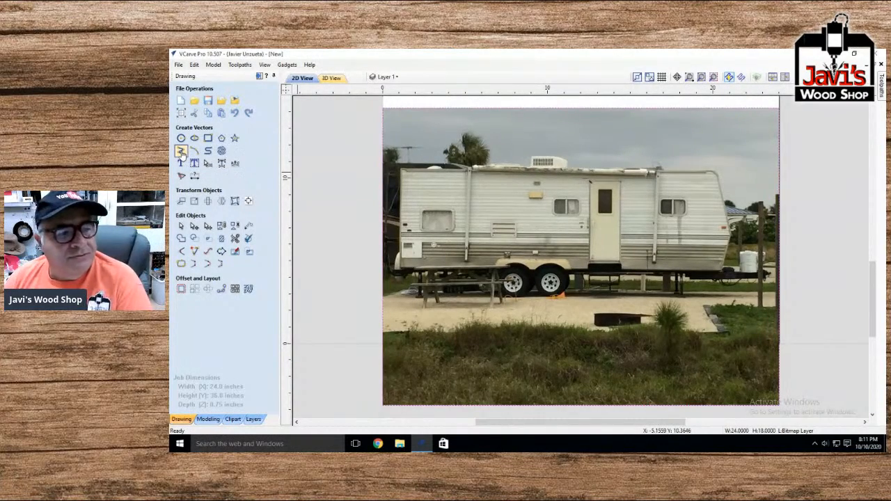
click(181, 152)
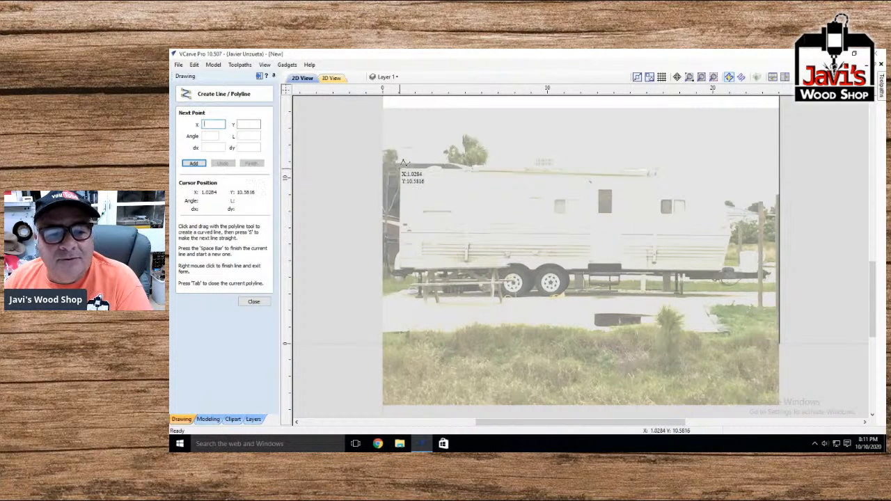
scroll(403, 163, up, 1)
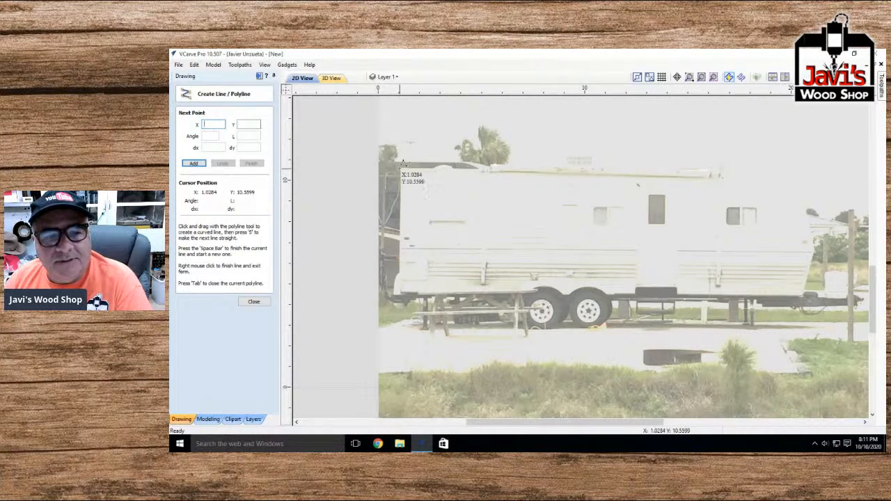
scroll(403, 163, down, 1)
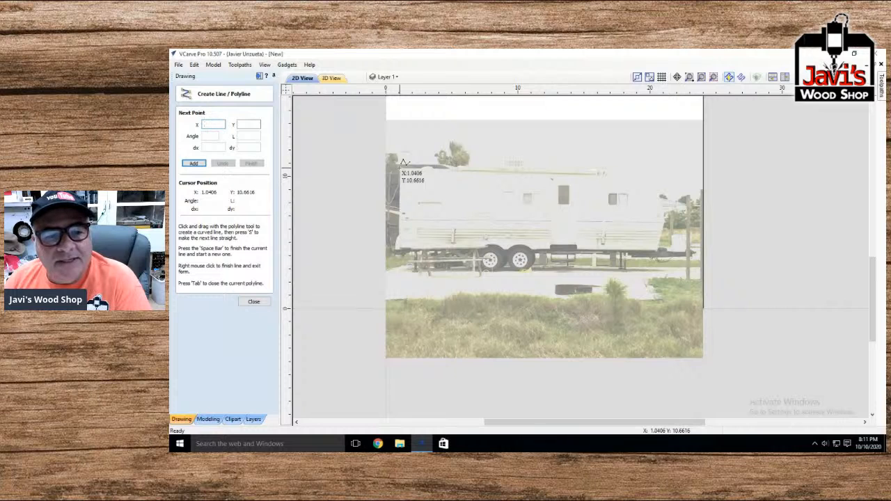
click(403, 163)
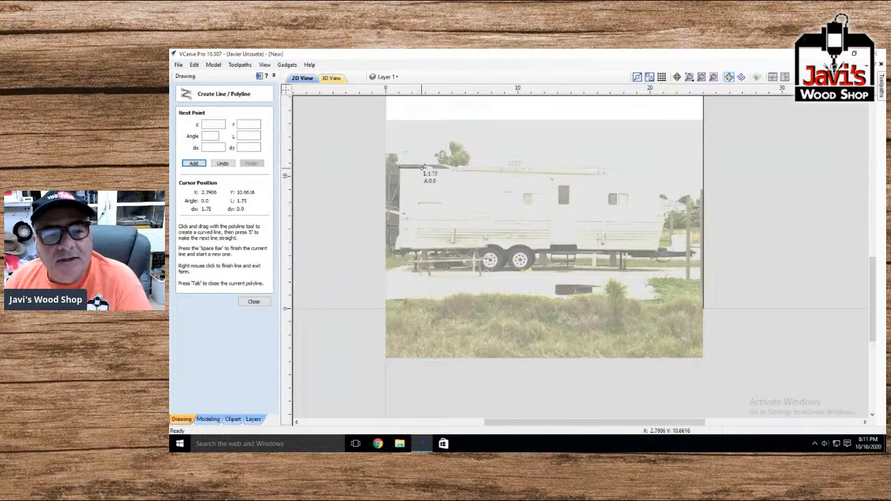
click(422, 167)
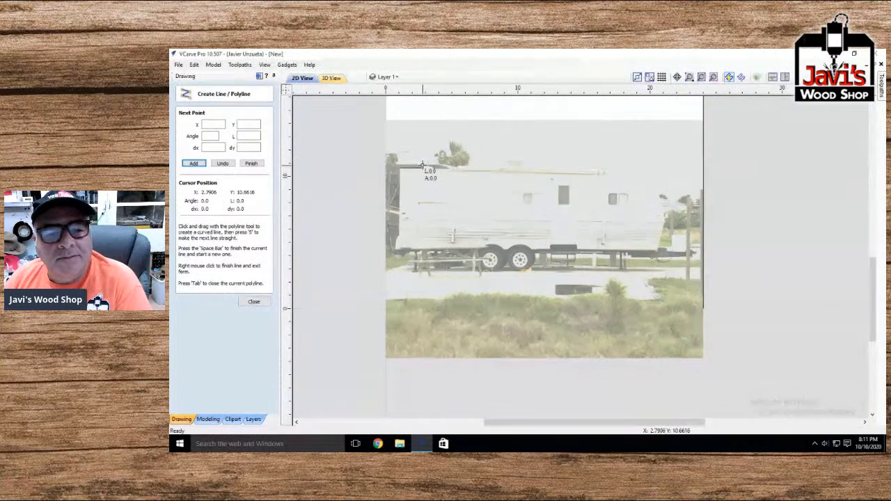
Trace the low rounded roof vent with short polyline segments, ending back down at roof level
scroll(422, 167, up, 10)
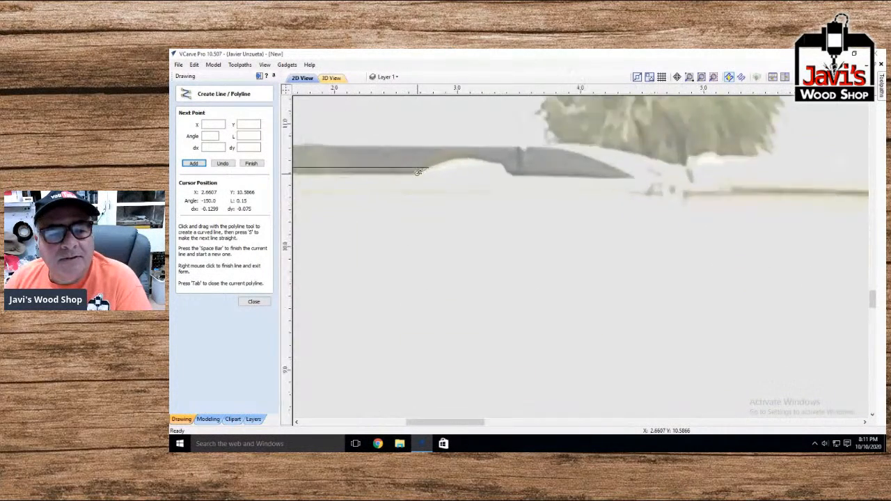
scroll(418, 172, up, 2)
click(465, 150)
click(511, 151)
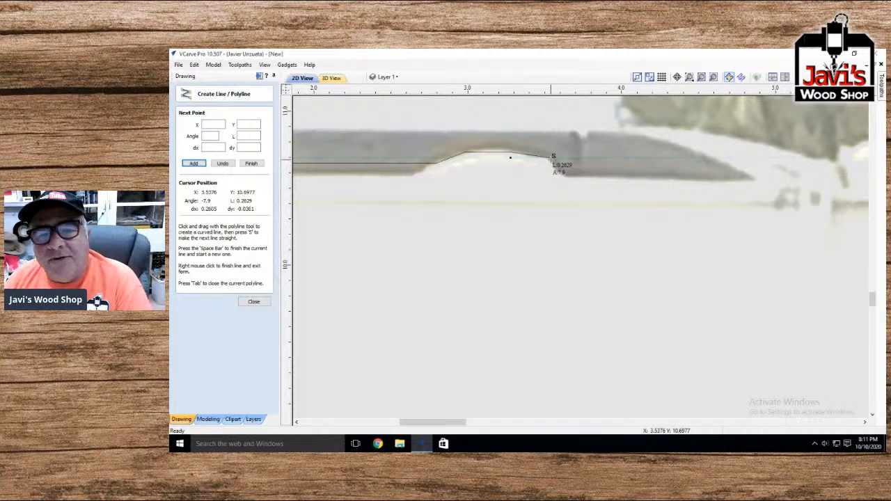
click(561, 165)
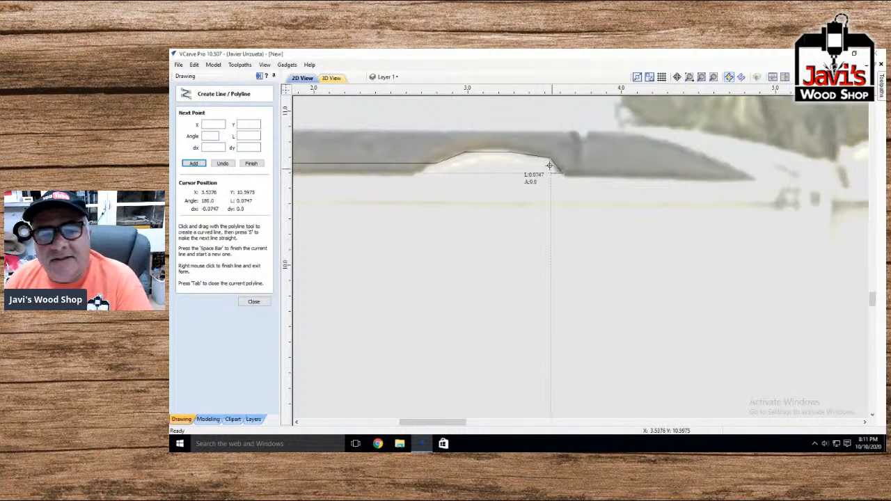
Extend the polyline horizontally along the roof to the near side of the air conditioner
scroll(538, 176, down, 3)
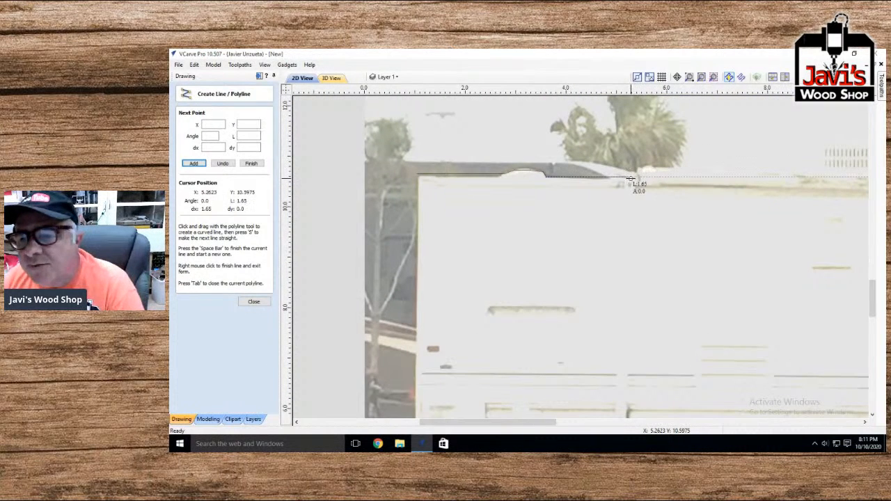
scroll(631, 178, down, 1)
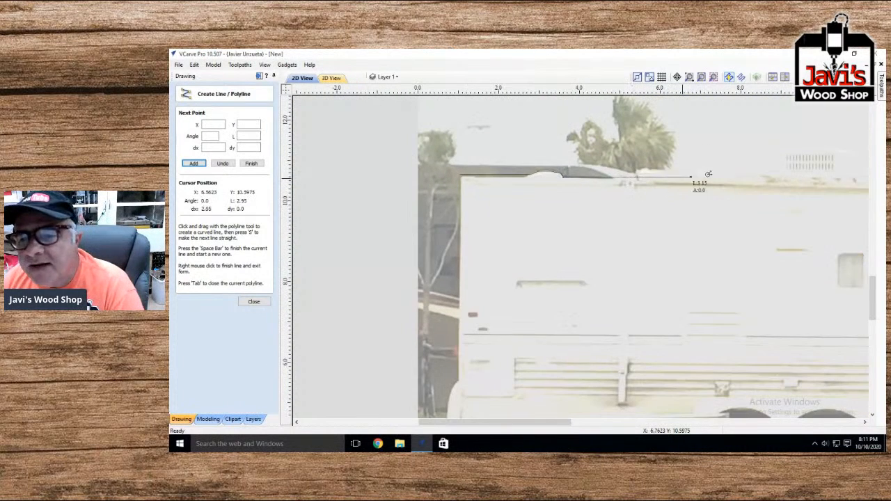
click(776, 175)
Trace the air conditioner's vertical side, flat top and the first slope of its rounded end
scroll(776, 175, up, 3)
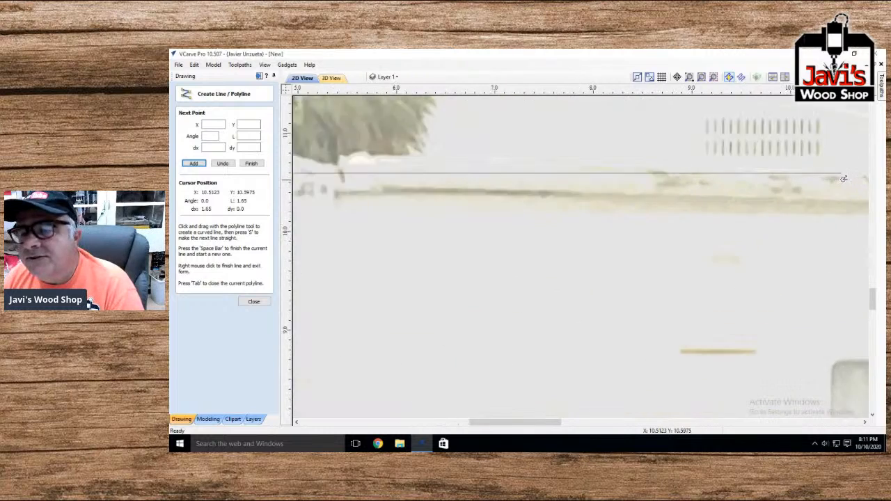
scroll(557, 278, down, 2)
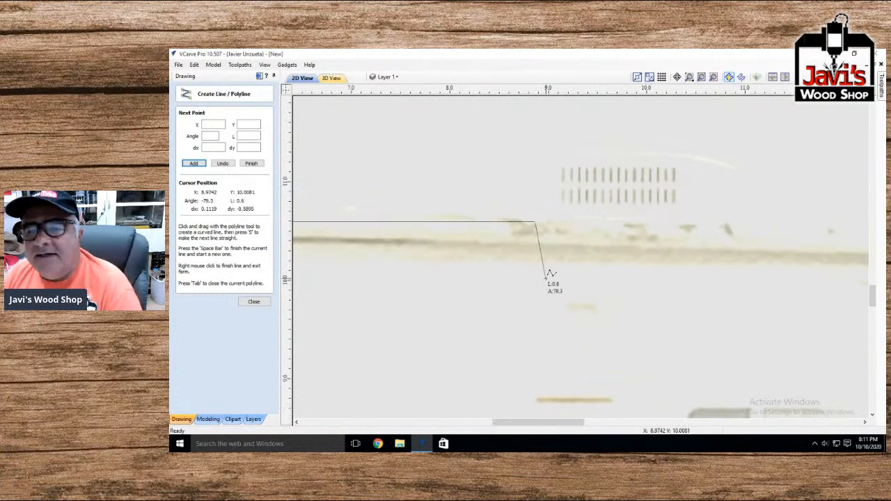
click(536, 153)
click(648, 154)
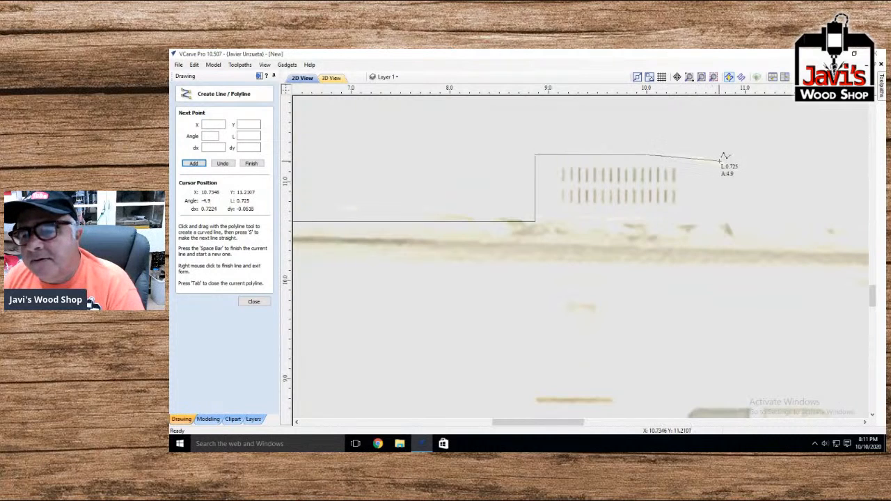
click(695, 156)
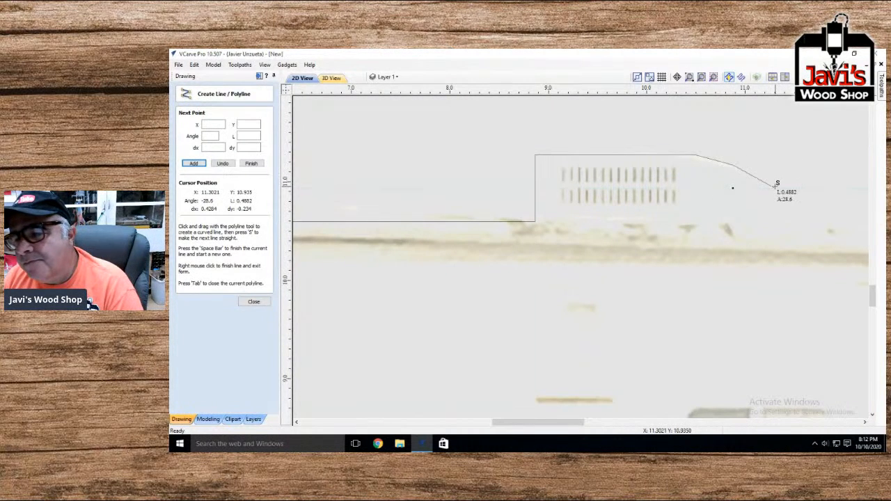
click(732, 164)
Trace the rest of the air conditioner's rounded end with short segments and bring the polyline vertically down to roof level
scroll(717, 233, down, 2)
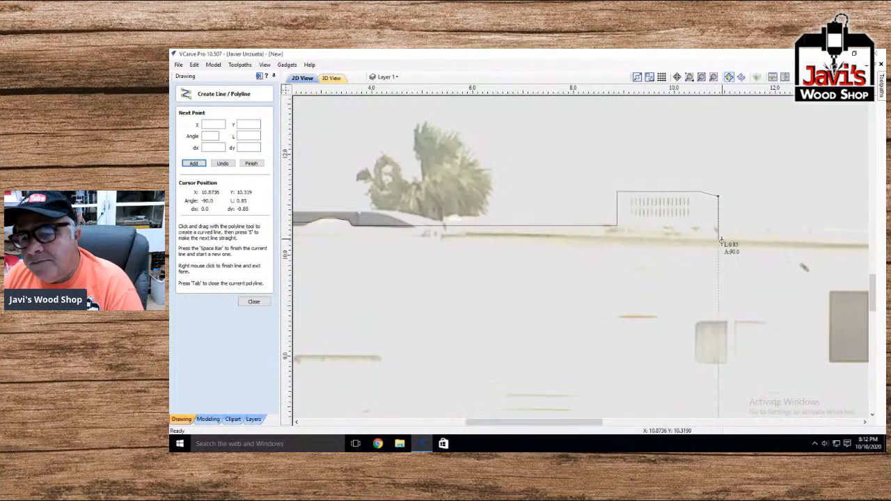
scroll(820, 237, up, 3)
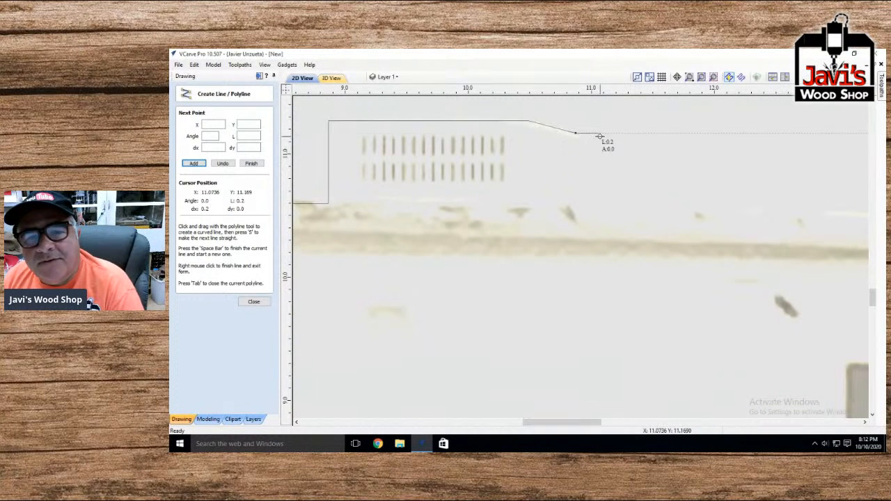
click(593, 145)
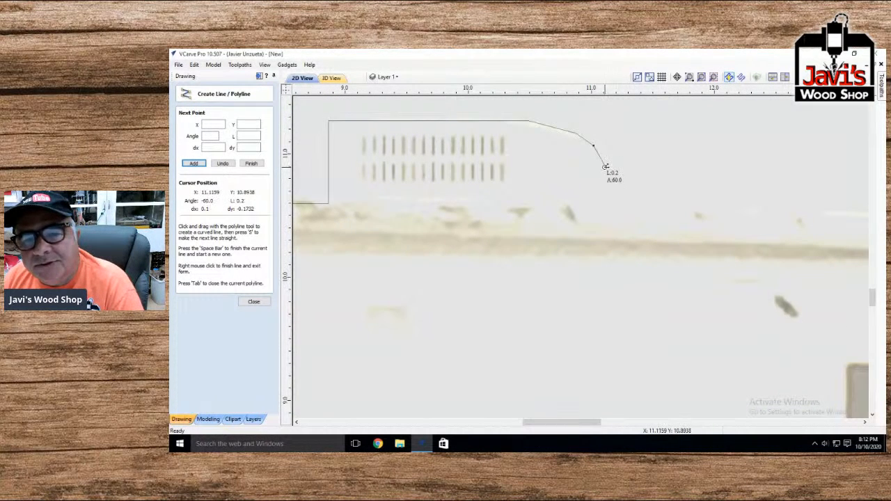
click(609, 170)
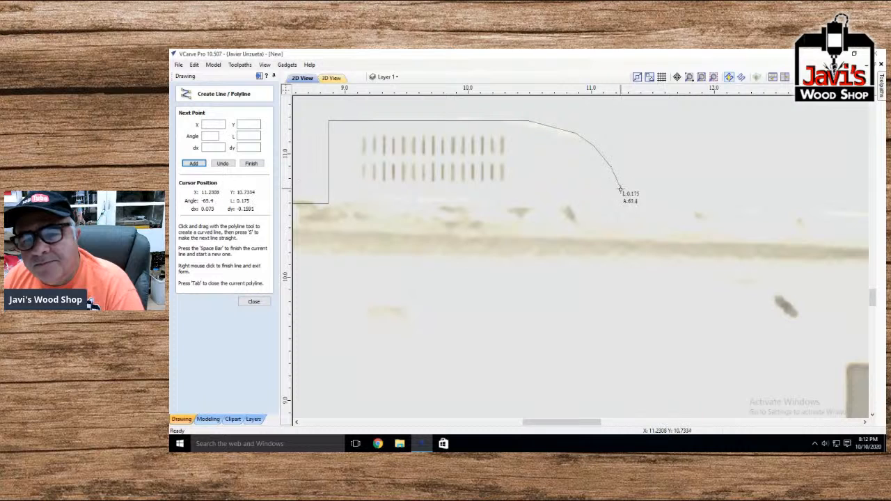
click(620, 188)
click(619, 205)
scroll(620, 205, down, 3)
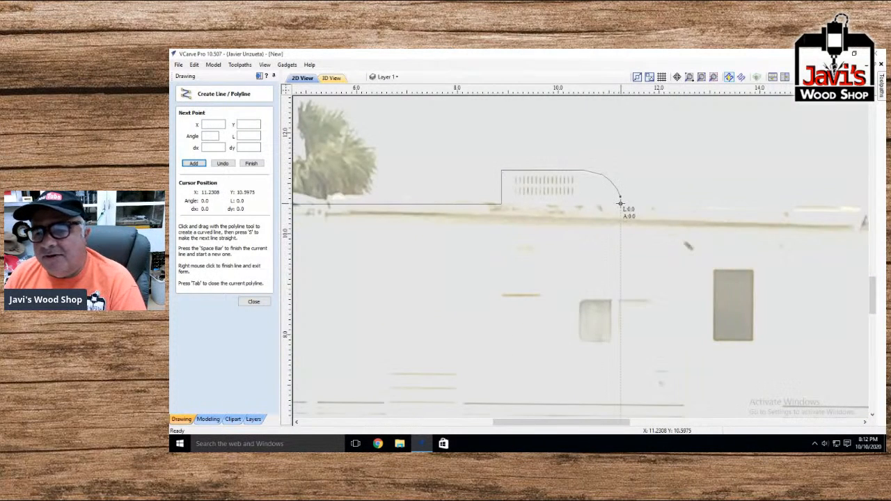
Extend the polyline horizontally along the roof to the trailer's front corner and trace the two slanted front-wall segments down to the frame
scroll(619, 204, down, 3)
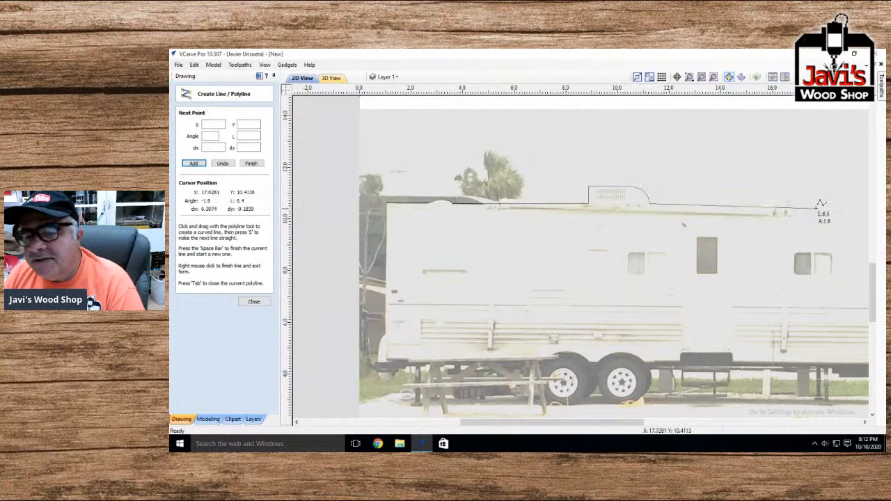
click(822, 204)
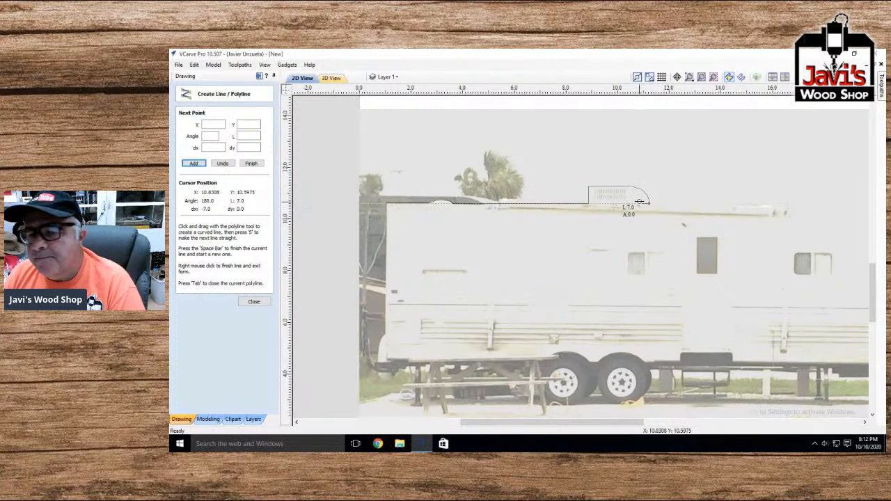
scroll(639, 202, right, 16)
scroll(612, 197, left, 3)
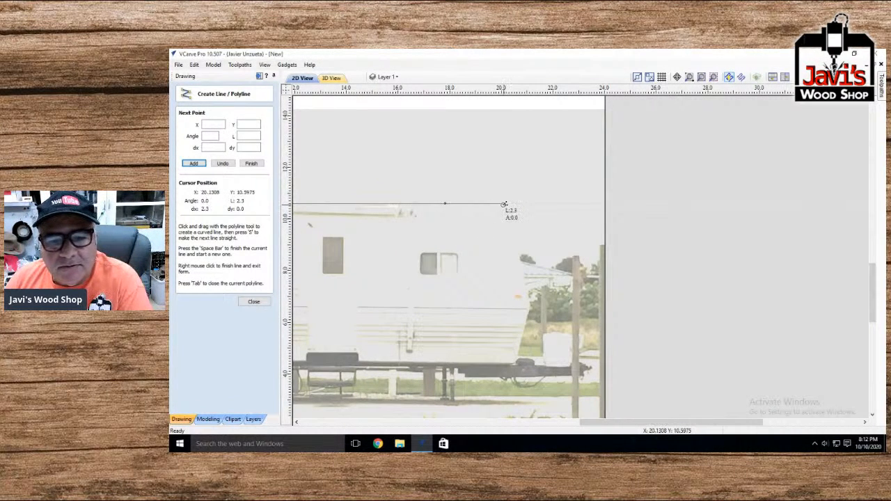
click(505, 204)
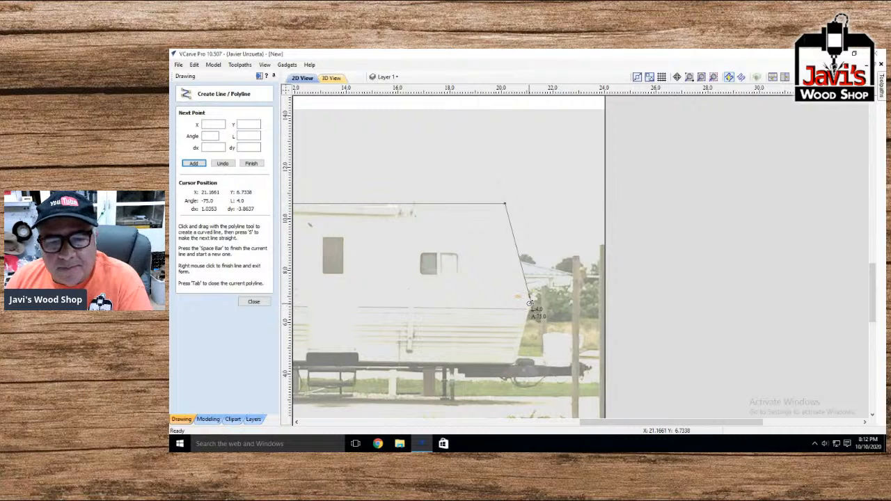
click(513, 364)
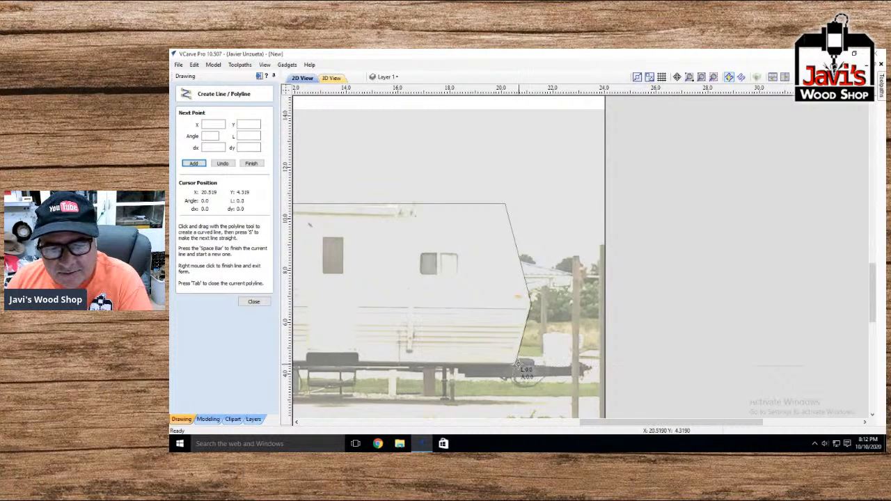
Trace the low dark hump on the hitch frame just ahead of the front wall, with angled corners and a vertical far side
scroll(516, 364, up, 5)
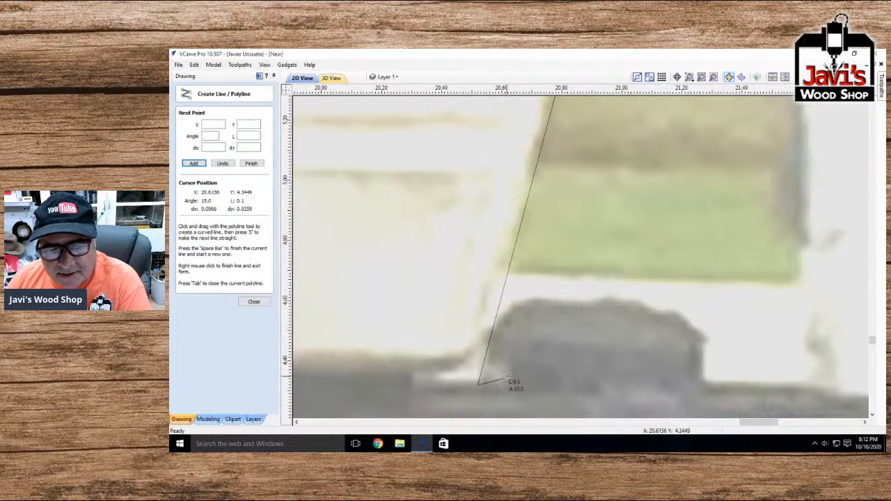
click(510, 385)
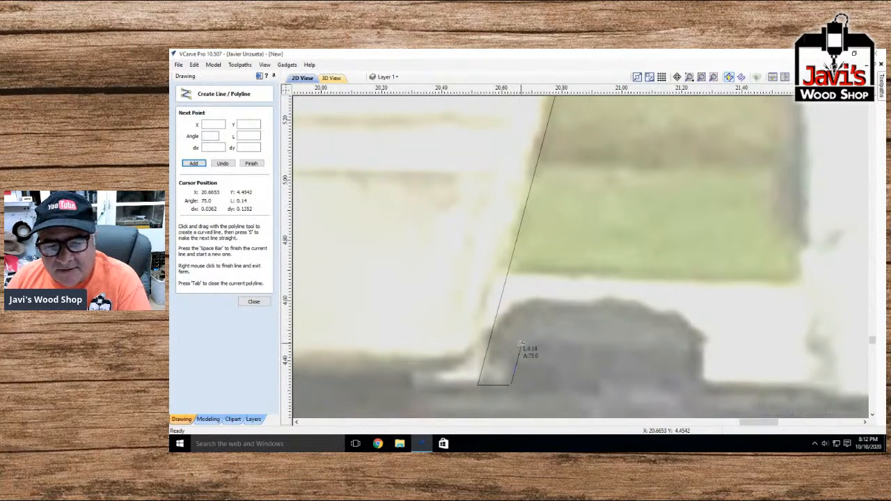
click(521, 341)
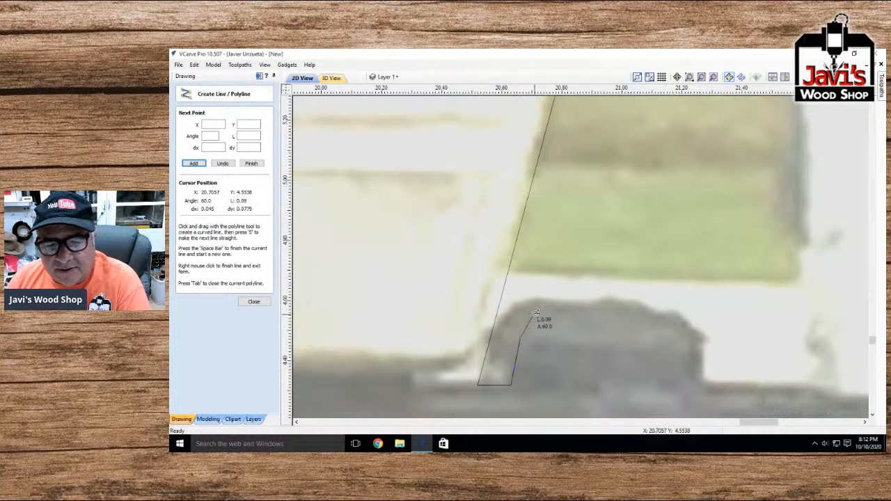
click(544, 316)
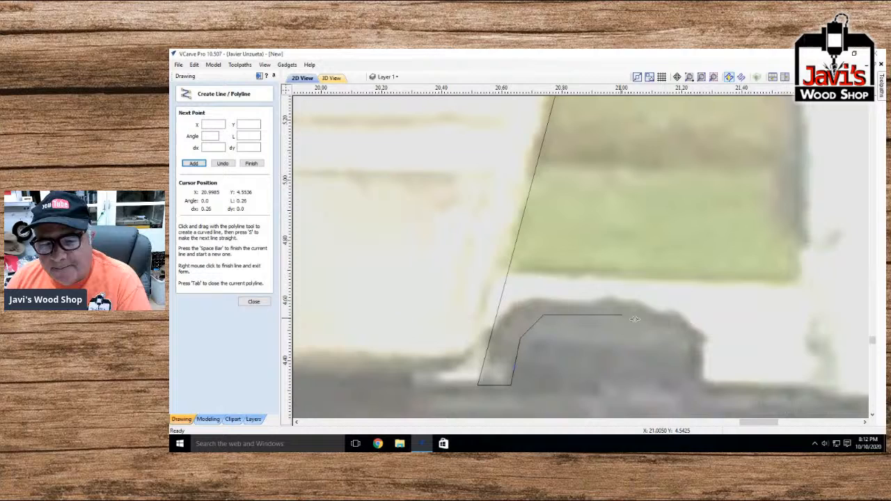
click(686, 321)
click(703, 340)
click(705, 377)
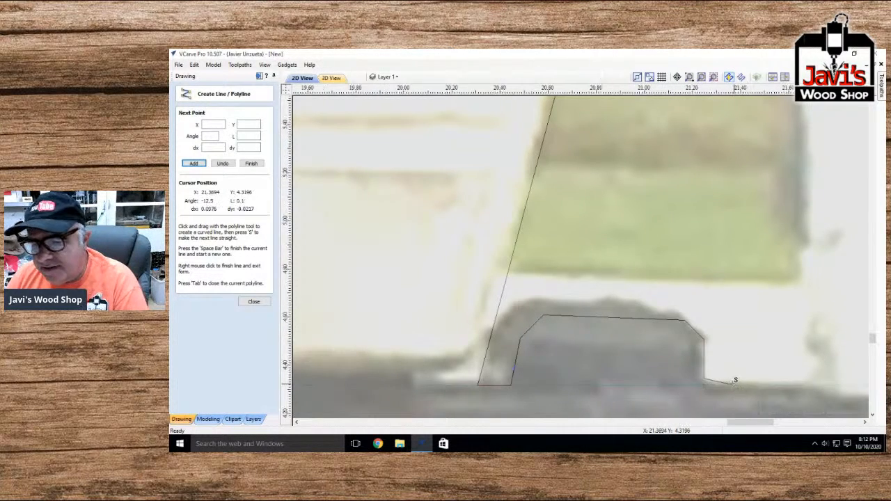
Continue along the hitch frame and trace the white propane tank cover up, across its angled-corner top and back down to the frame
scroll(674, 380, down, 5)
scroll(791, 382, up, 5)
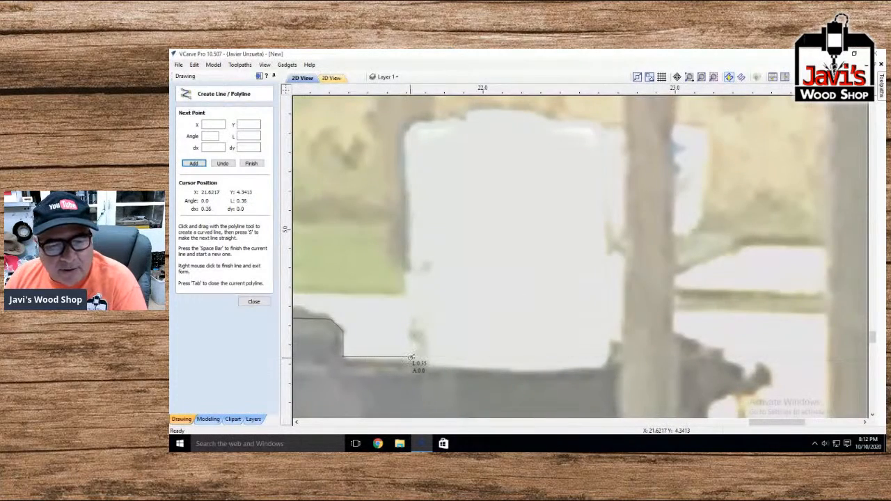
click(409, 357)
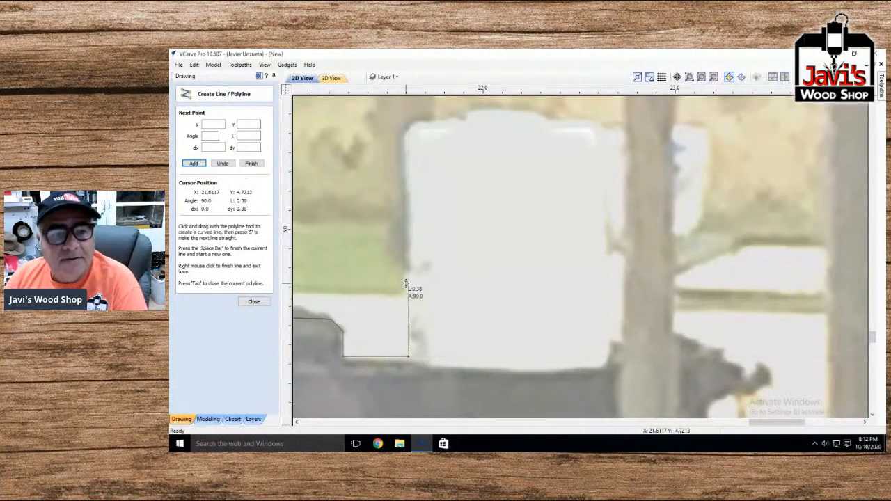
click(410, 130)
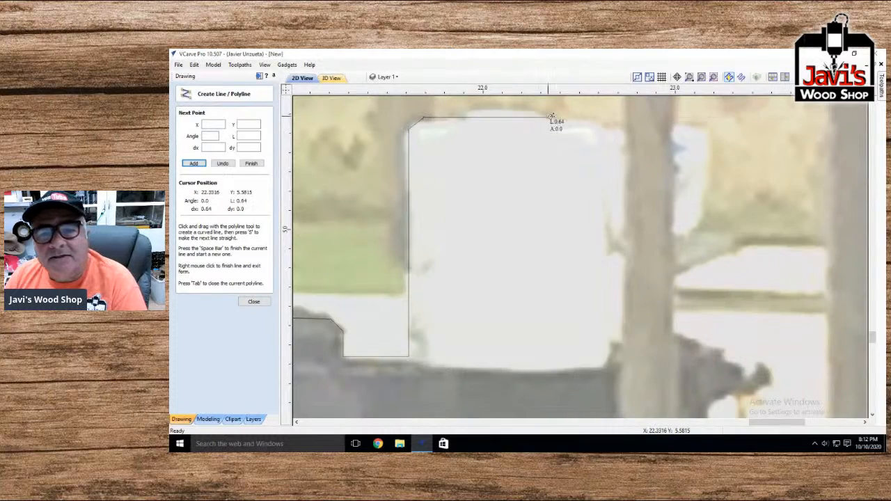
click(591, 123)
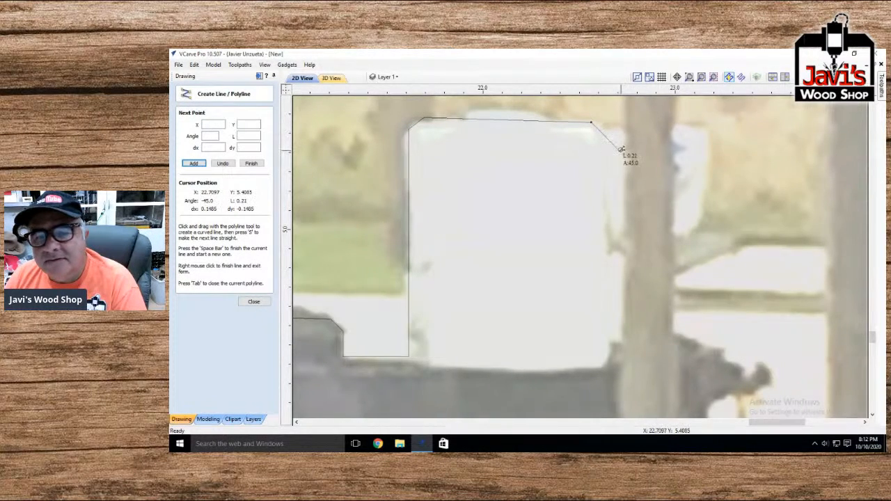
click(620, 151)
click(613, 344)
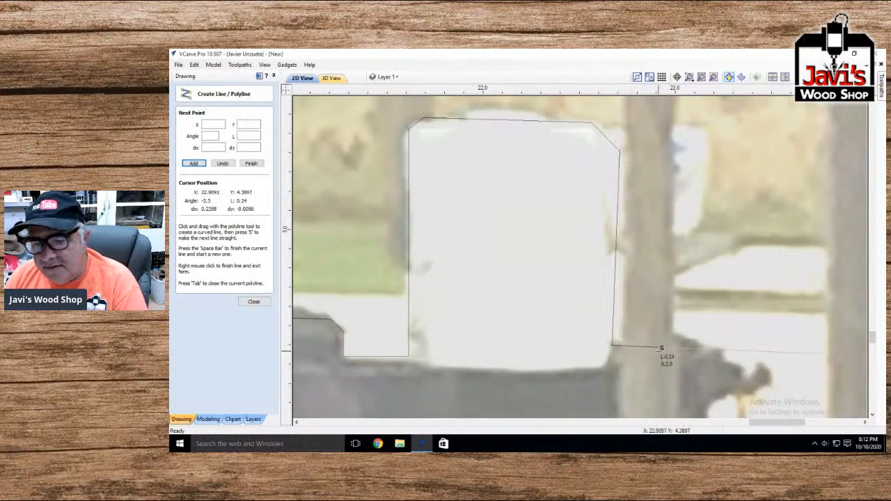
Trace the hitch tongue's top and sloping coupler to its tip, turn back underneath and step down to the frame's lower edge
click(712, 350)
click(770, 382)
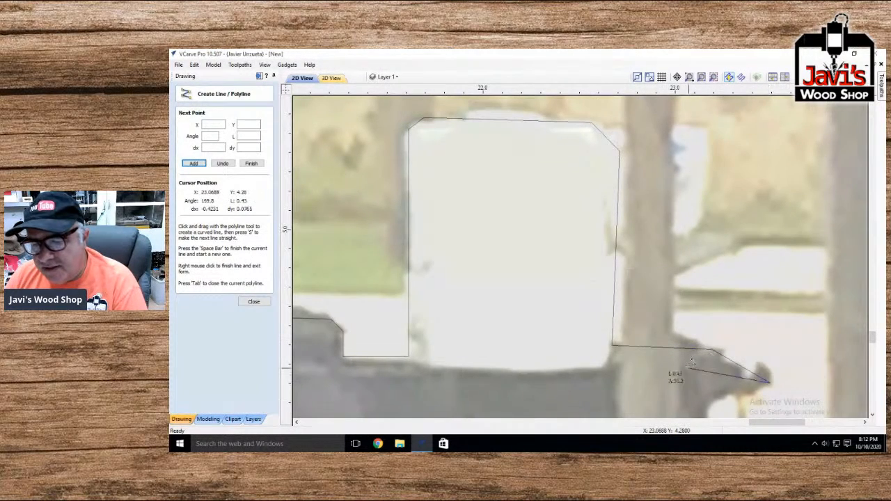
scroll(686, 369, down, 3)
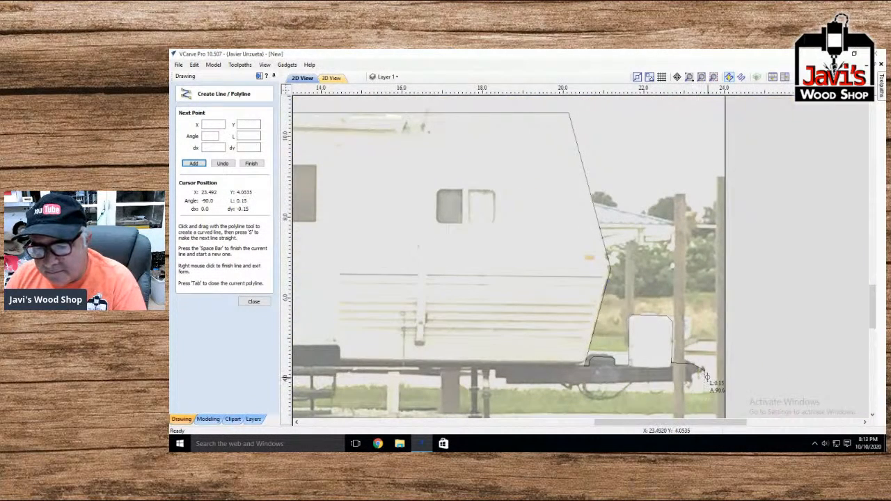
scroll(707, 376, up, 5)
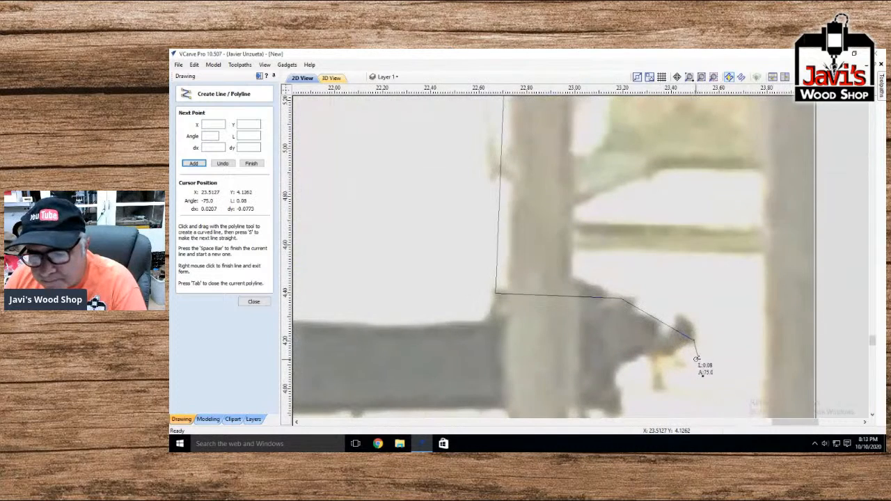
click(692, 360)
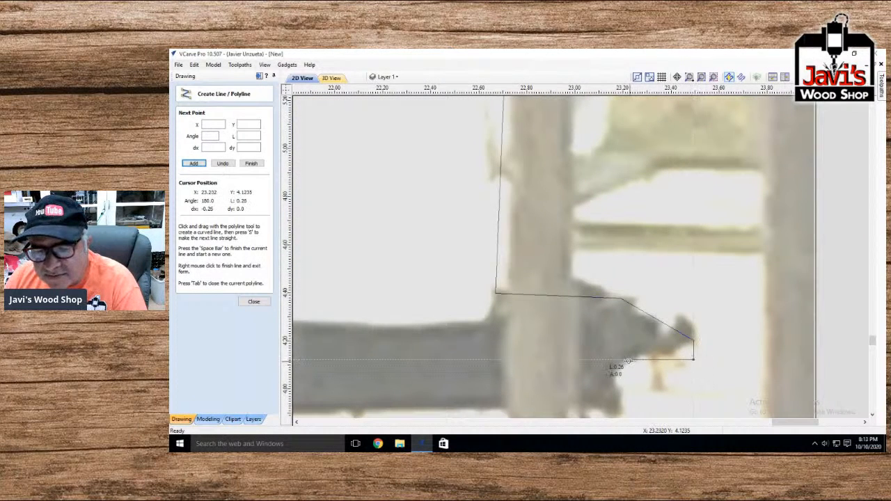
click(621, 360)
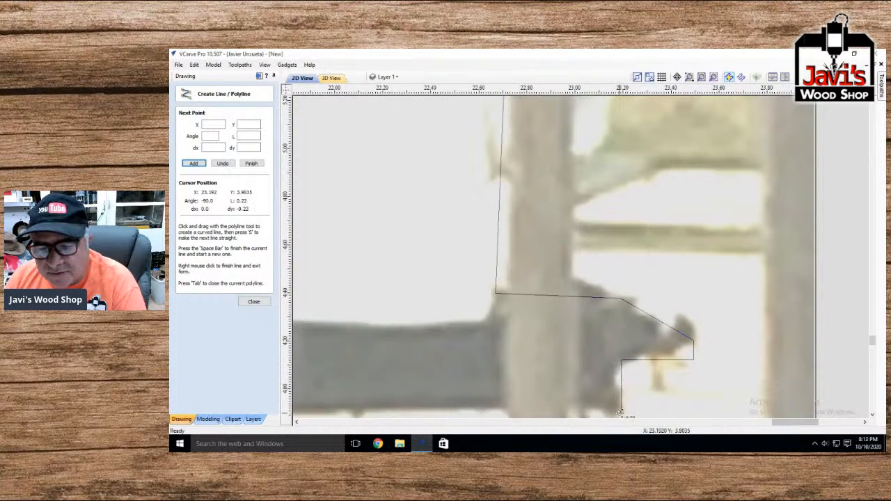
click(617, 414)
Run the polyline back along the underside of the trailer frame to the front tire
scroll(618, 414, down, 5)
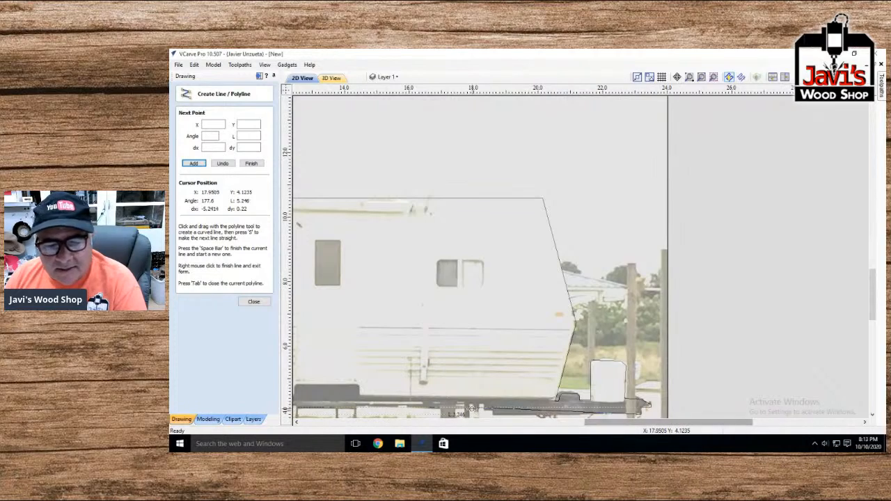
scroll(482, 408, down, 5)
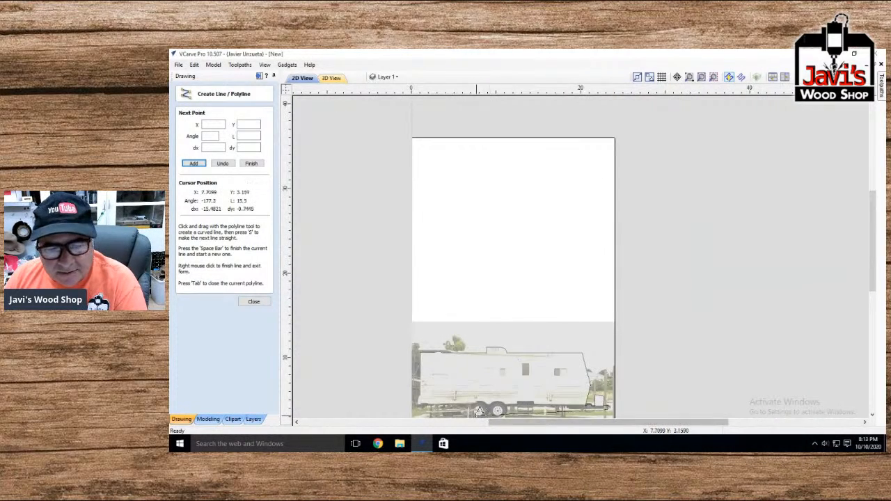
scroll(478, 411, up, 4)
scroll(479, 410, up, 2)
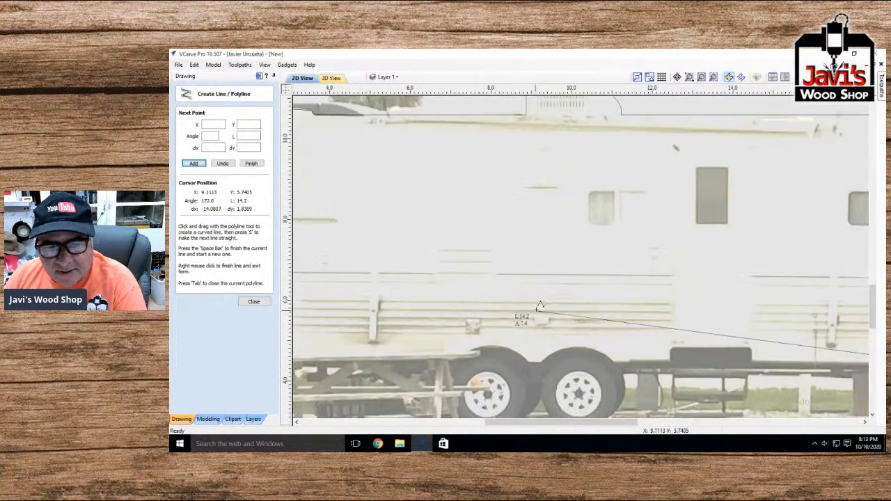
scroll(543, 302, down, 2)
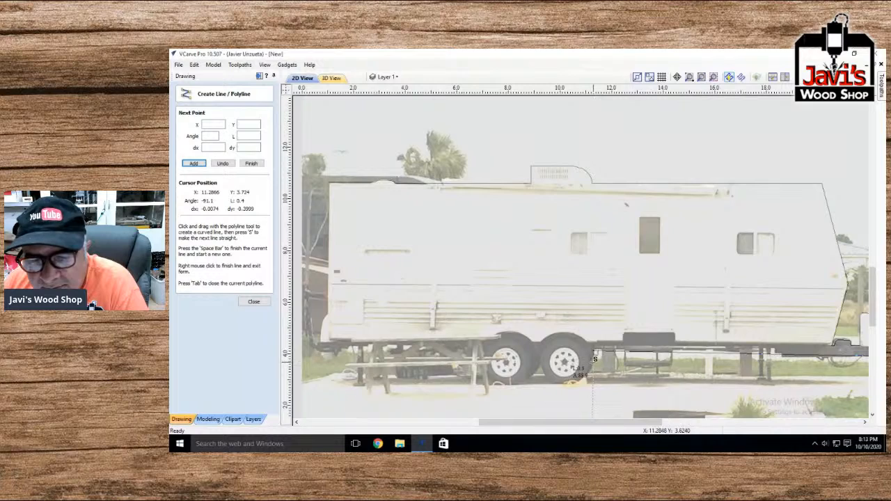
Trace the front tire's outer edge and bottom with short segments, rising into the notch between the two tires
scroll(594, 360, up, 5)
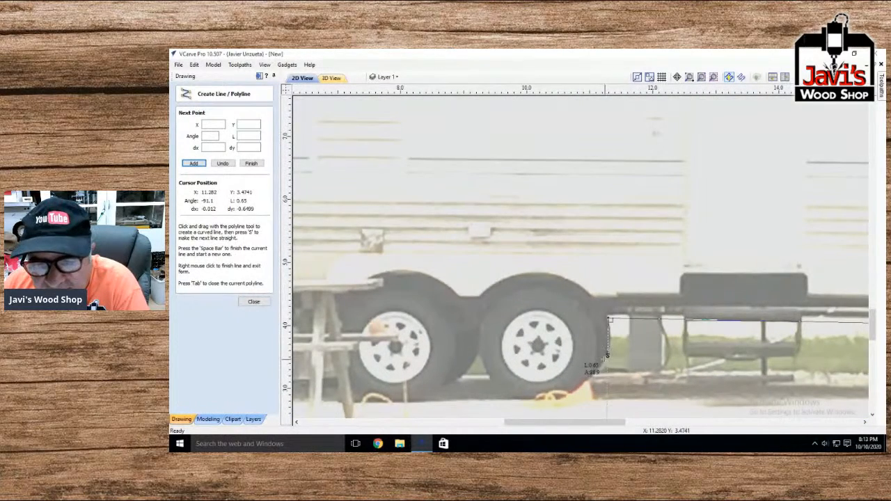
click(608, 361)
click(570, 395)
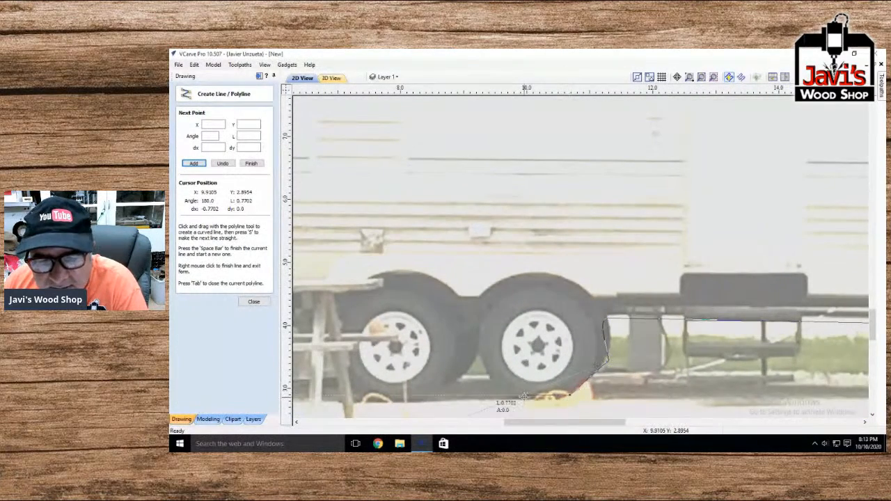
scroll(524, 396, down, 2)
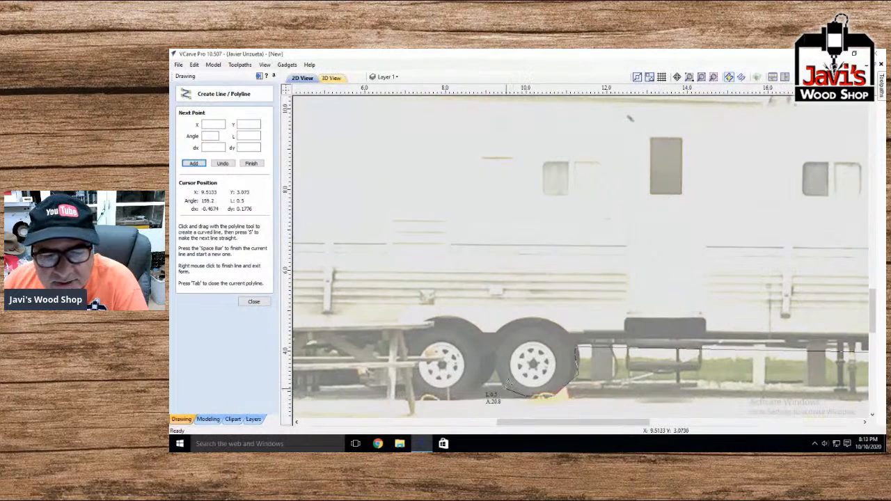
click(503, 387)
click(495, 360)
Trace the rear tire from the notch around its bottom and up its far side to the frame
click(486, 381)
click(448, 396)
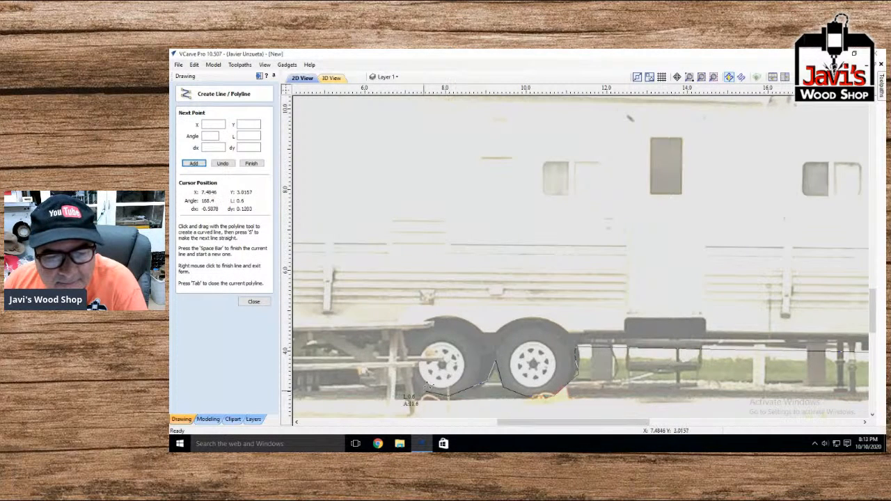
click(403, 370)
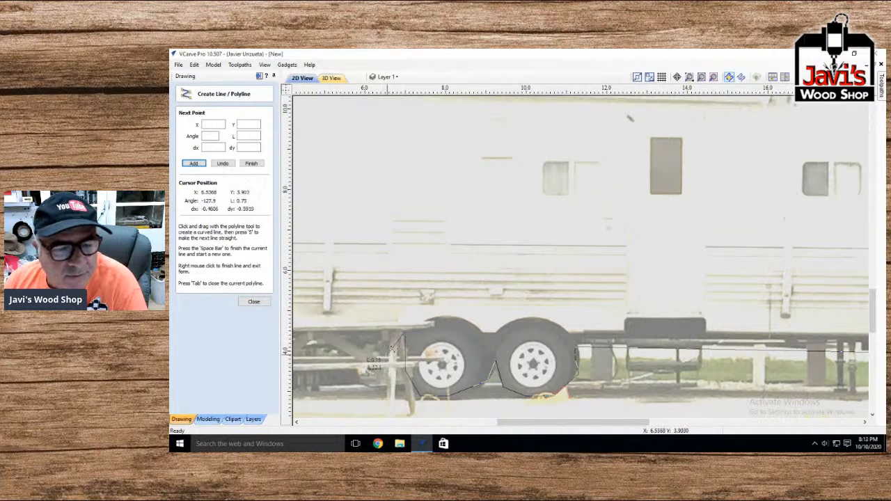
Extend the polyline horizontally along the trailer's lower edge from the rear tire to the spare tire at the back
scroll(387, 355, down, 2)
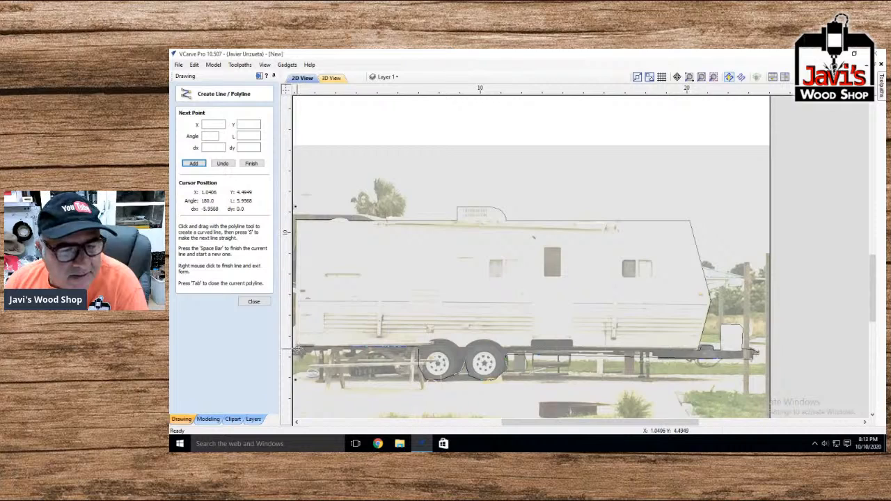
scroll(584, 363, down, 3)
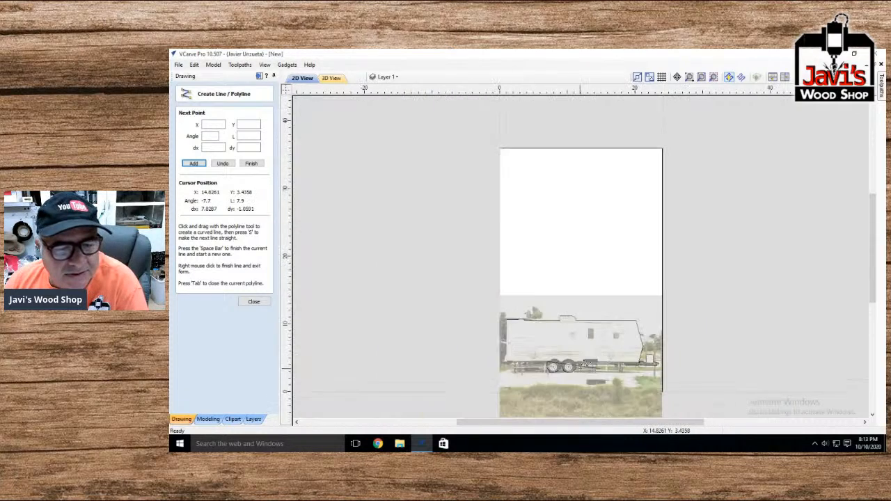
scroll(513, 363, up, 5)
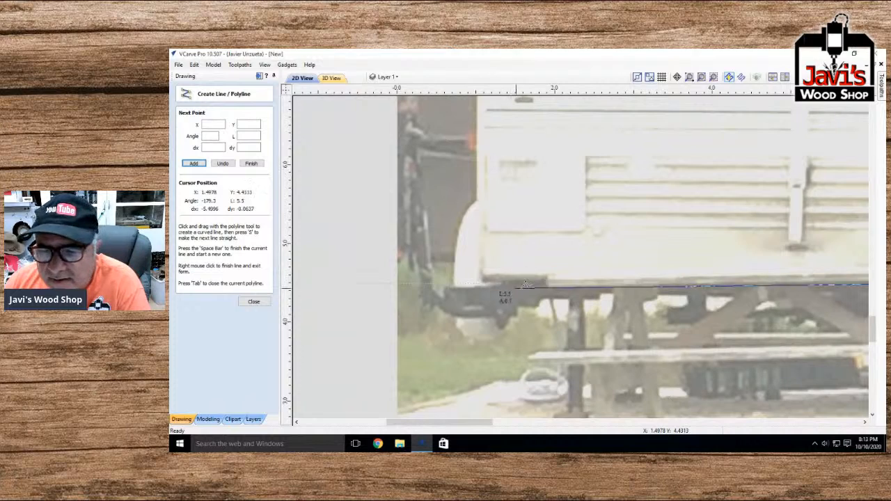
click(507, 284)
Trace the spare tire at the trailer's rear down, across its angled-corner bottom and up its outer side to the upper curve
click(506, 327)
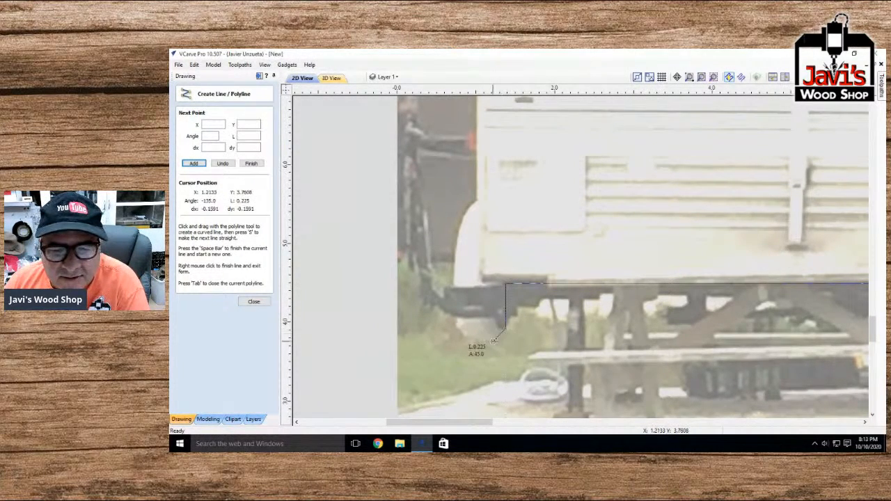
click(495, 340)
click(463, 340)
click(455, 327)
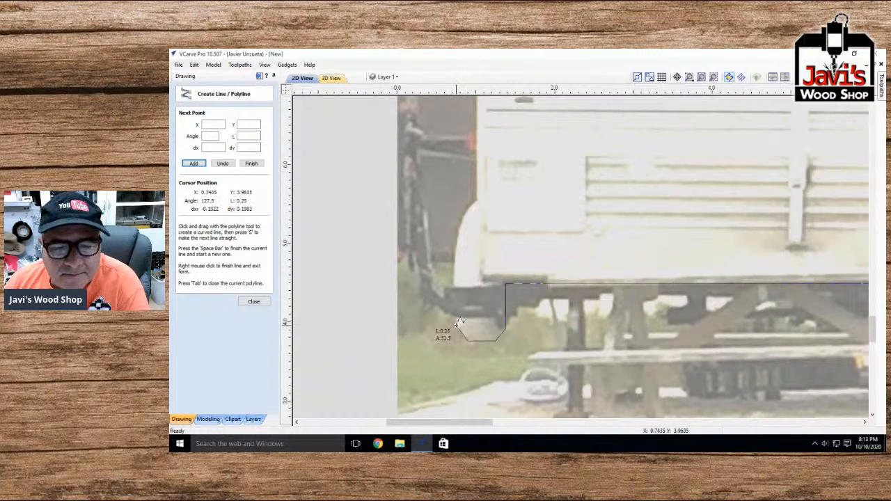
click(458, 216)
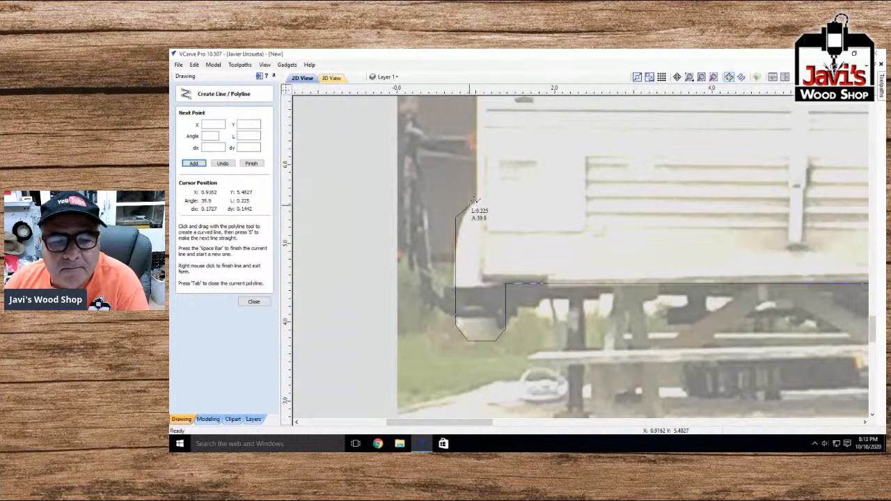
Trace across the spare tire's top and up the rear wall to the starting roof corner, closing the trailer outline
click(461, 206)
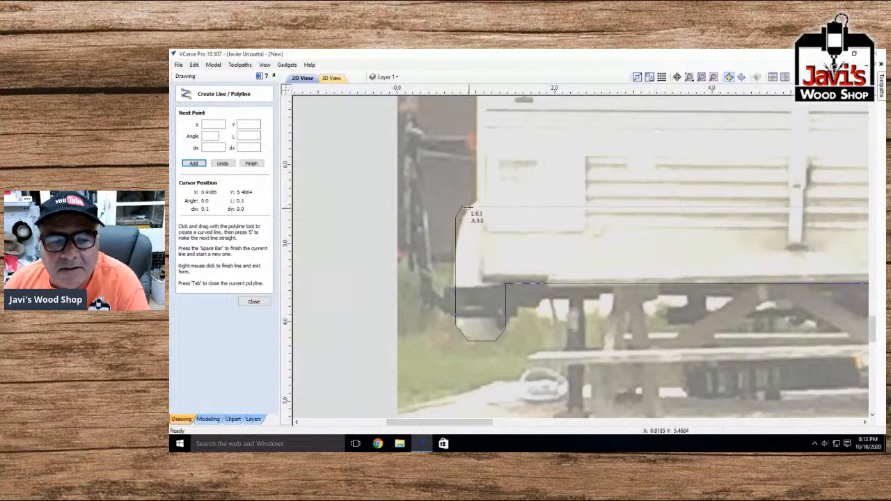
click(477, 206)
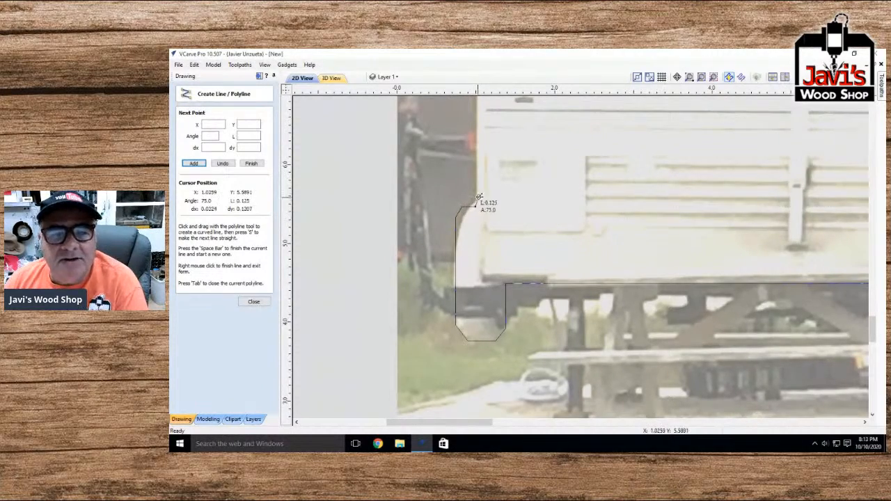
scroll(476, 193, up, 3)
scroll(474, 198, down, 5)
scroll(474, 197, down, 4)
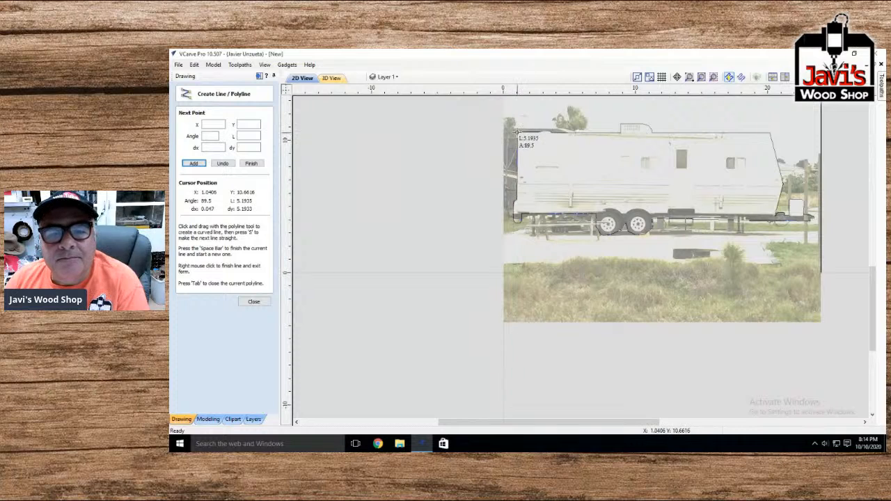
click(517, 130)
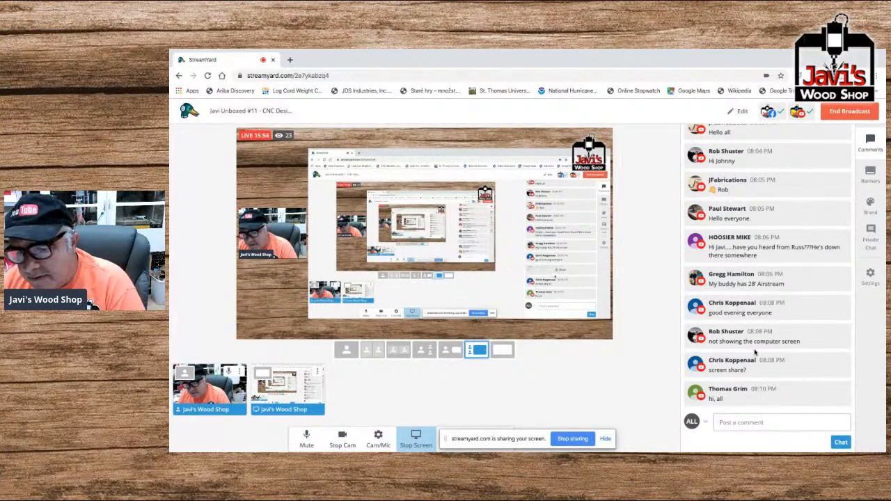
key(ctrl+Right)
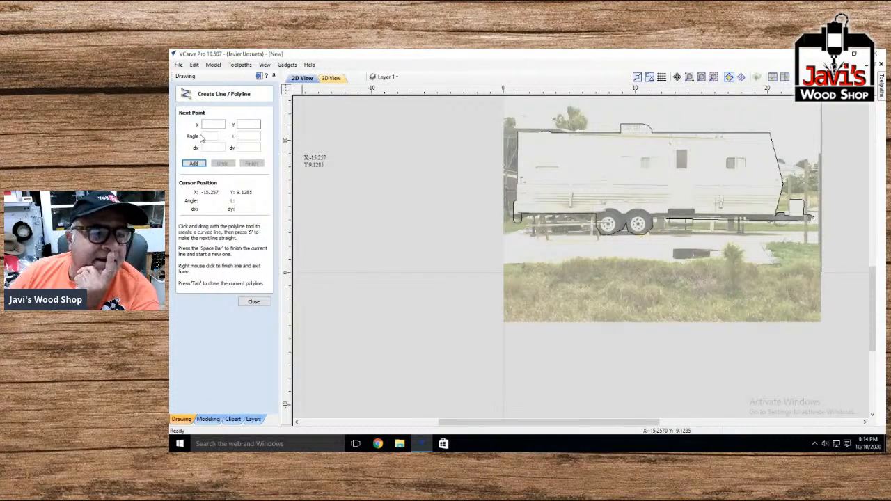
click(253, 303)
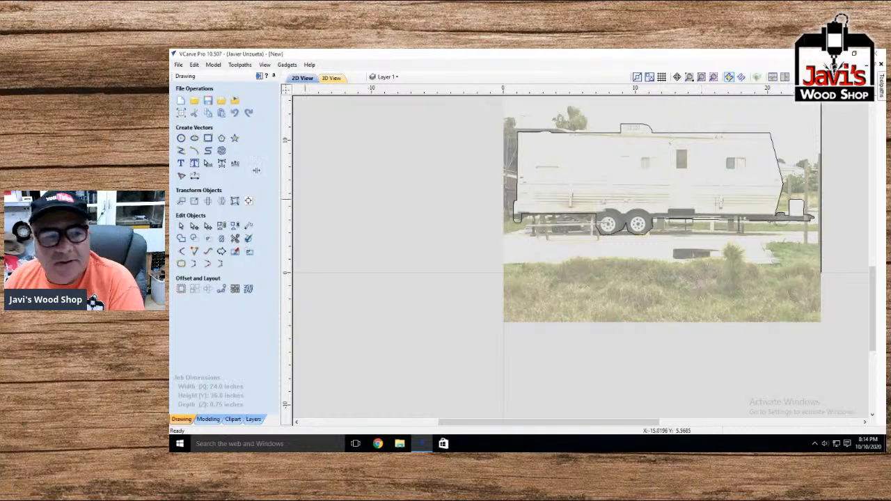
Draw rectangles over the front window, about 1.6 by 1.1 inches, and the window behind the door, about 1.66 by 0.86 inches
click(651, 287)
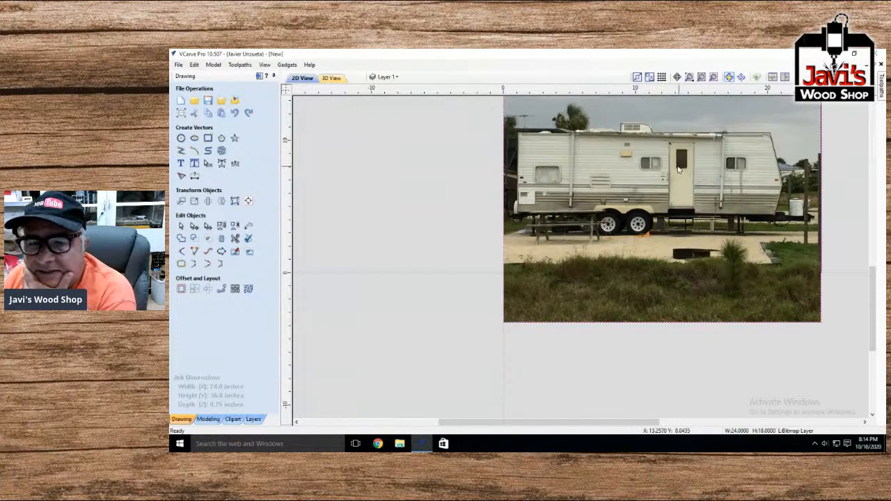
scroll(680, 169, up, 4)
click(207, 138)
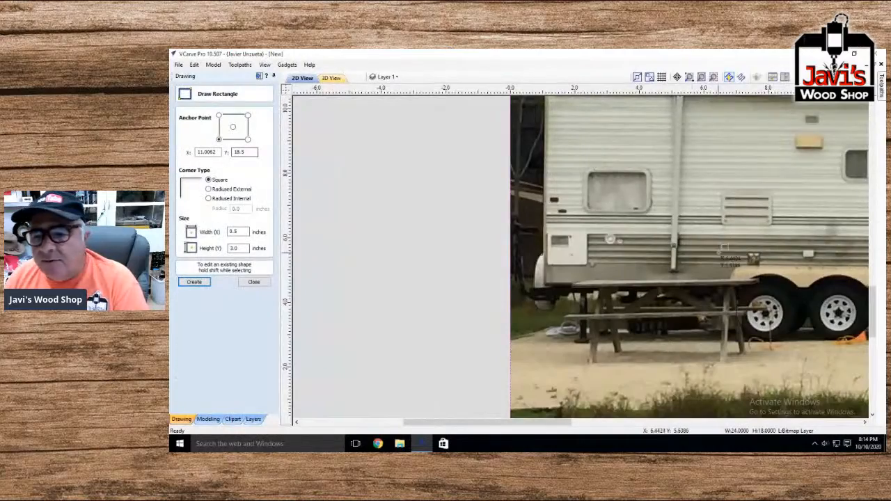
scroll(719, 253, right, 2)
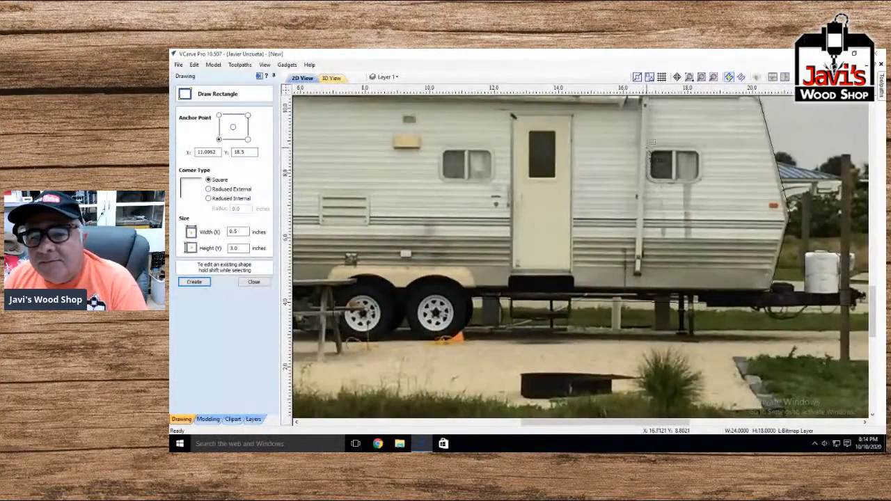
drag(651, 142, 704, 178)
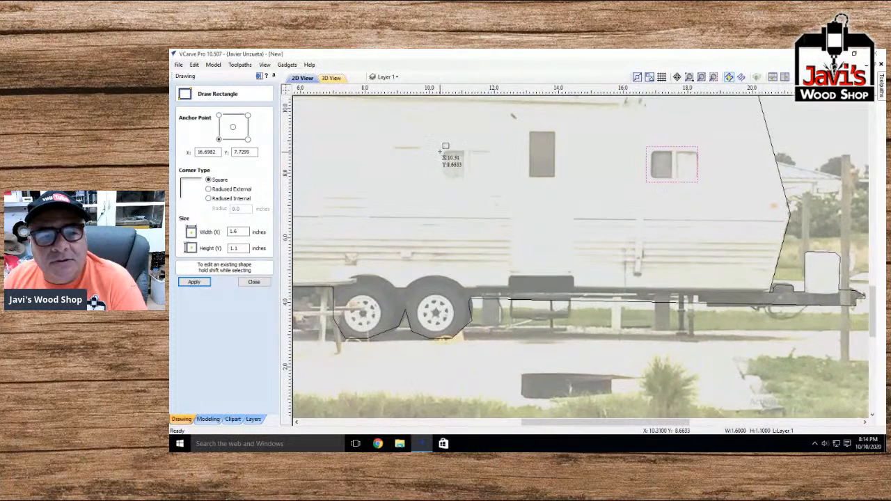
drag(441, 147, 495, 176)
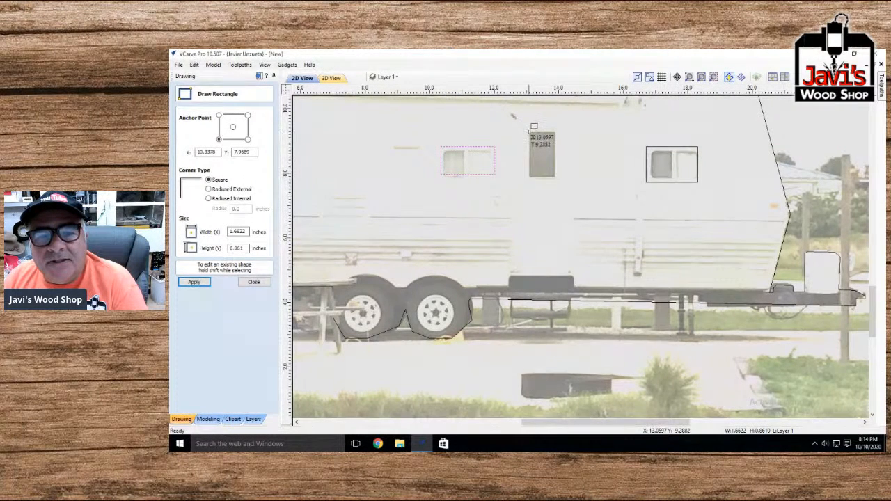
Draw rectangles for the door's window, about 0.7 by 1.4 inches, and the entry door, about 2.0 by 5.6 inches
drag(534, 126, 556, 176)
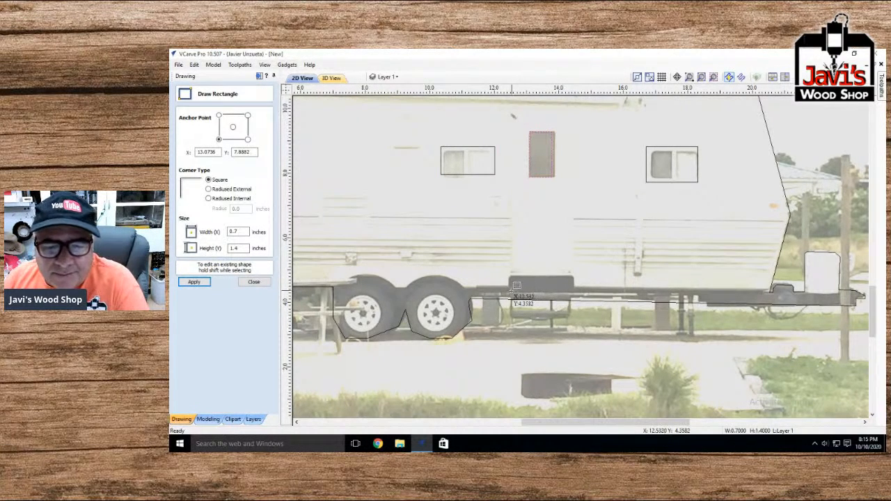
drag(510, 300, 574, 118)
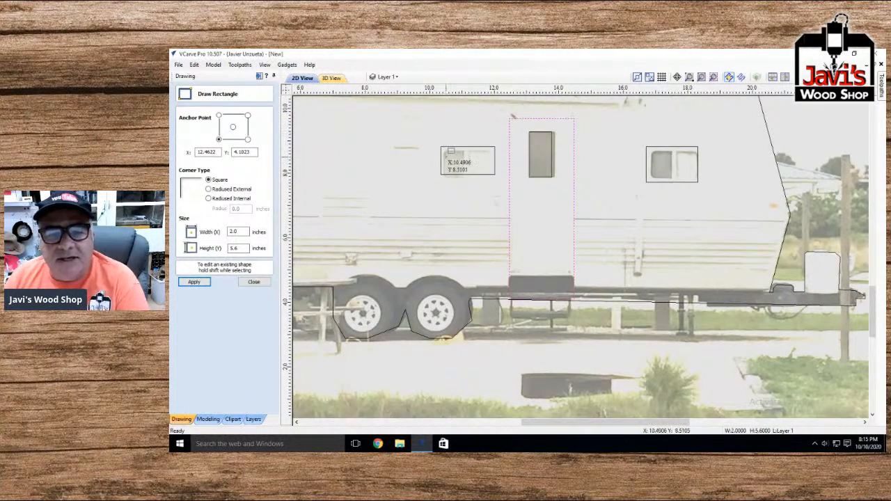
Draw a rectangle about 2.0 by 1.3 inches over the window near the trailer's rear end
scroll(369, 387, left, 13)
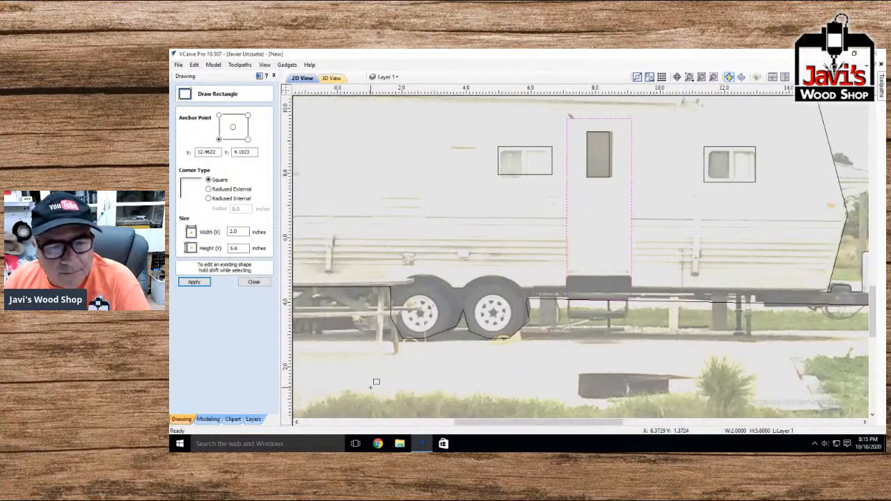
scroll(369, 388, right, 1)
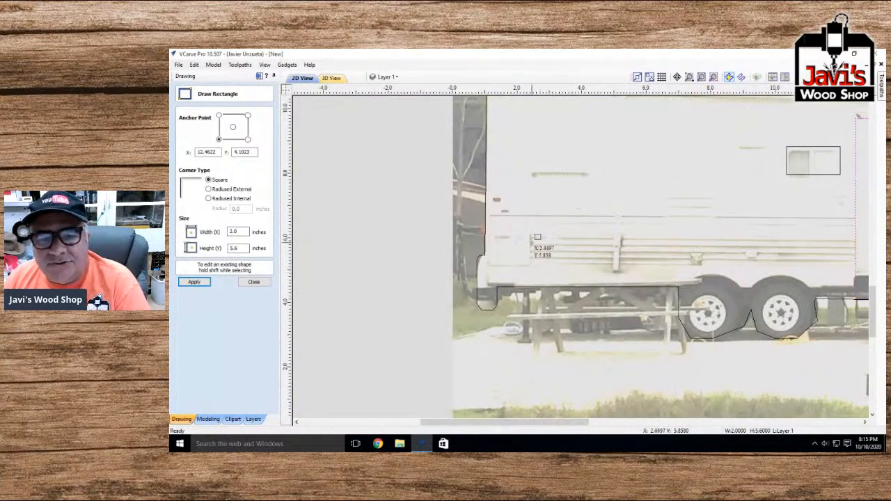
click(254, 282)
click(512, 238)
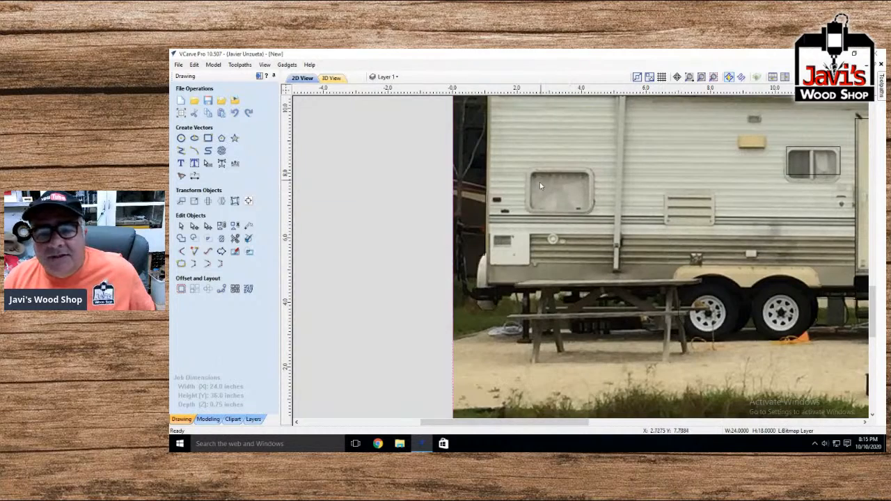
click(207, 138)
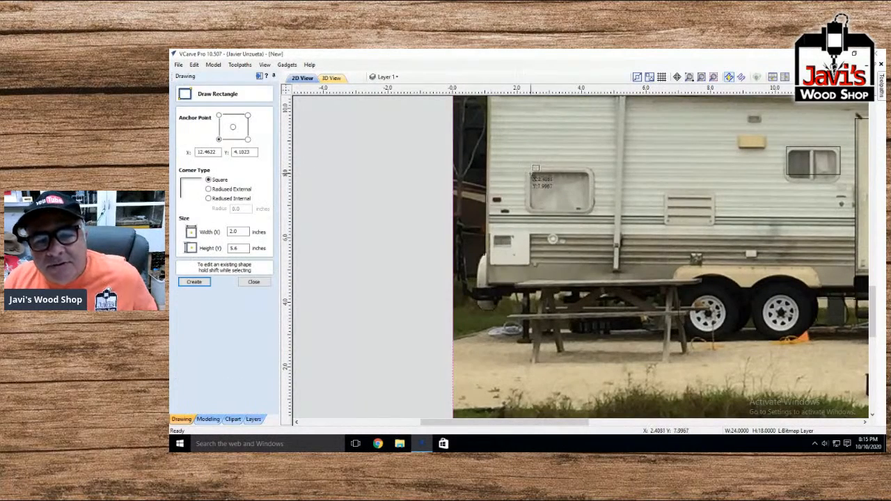
drag(529, 169, 597, 206)
scroll(578, 221, down, 4)
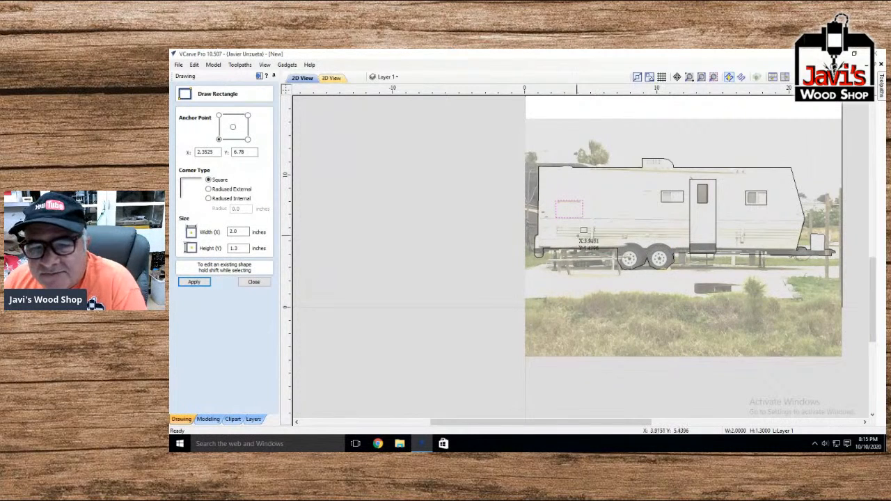
click(253, 281)
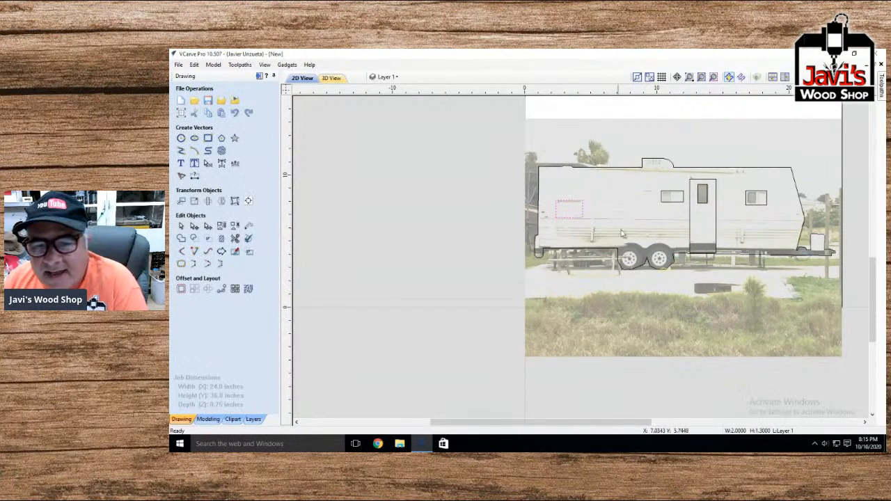
Draw a circle 1.0 inch in diameter on the rear wheel and copy it onto the front wheel
click(645, 238)
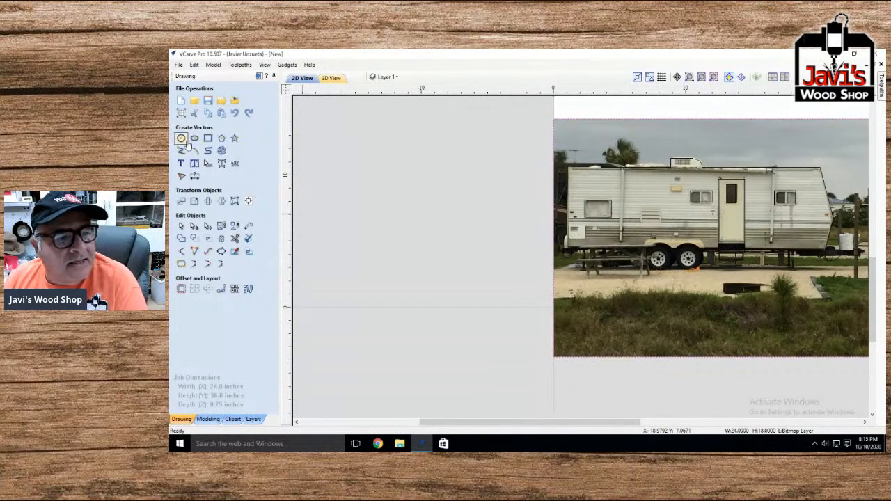
click(181, 138)
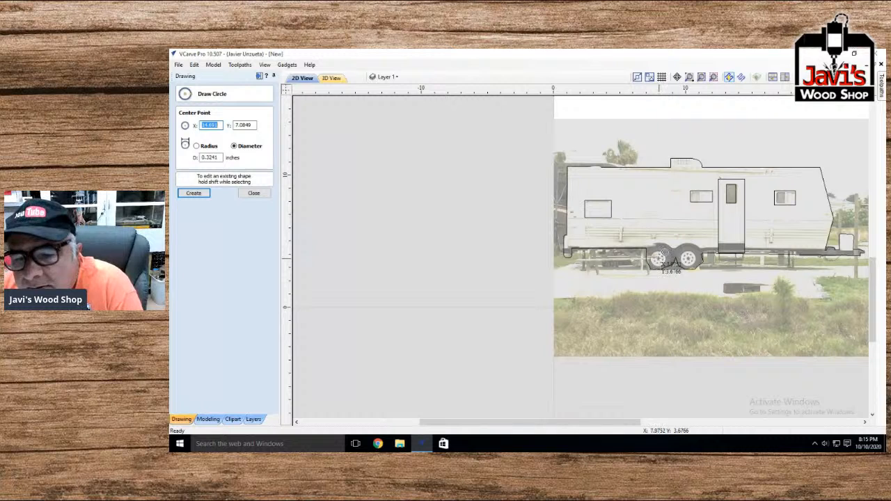
drag(659, 258, 663, 263)
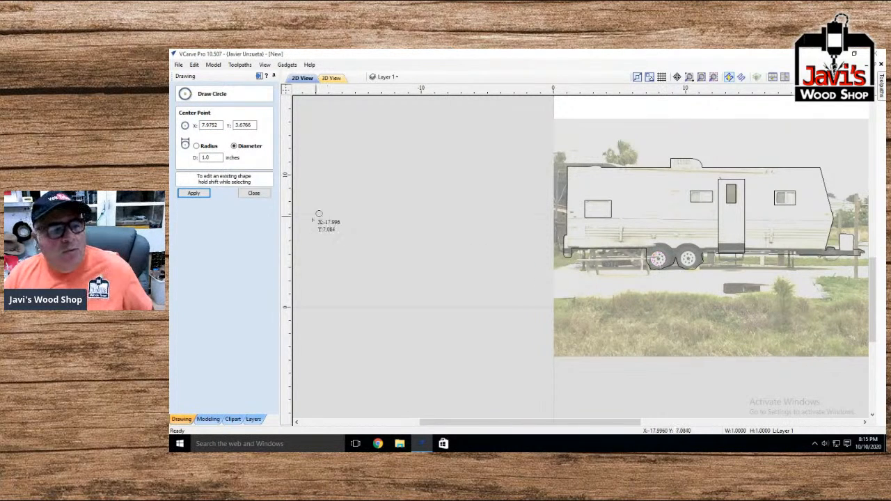
click(253, 193)
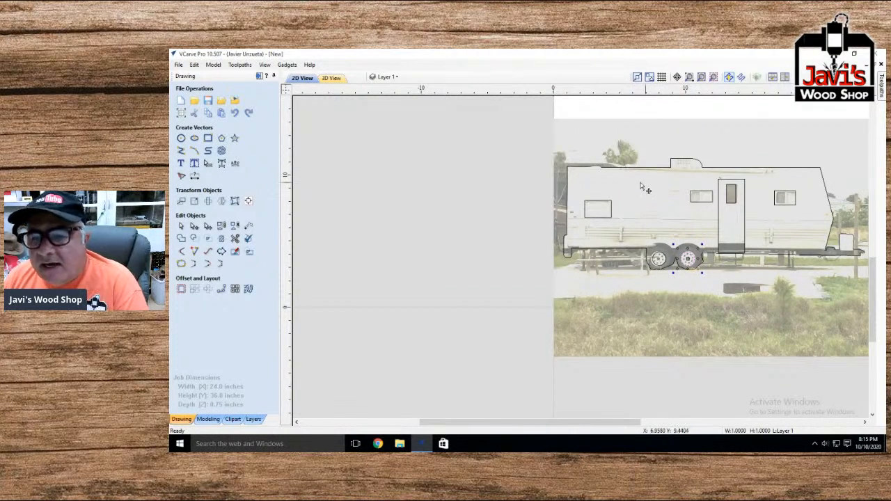
Delete the imported trailer photo, leaving only the traced vectors
click(672, 158)
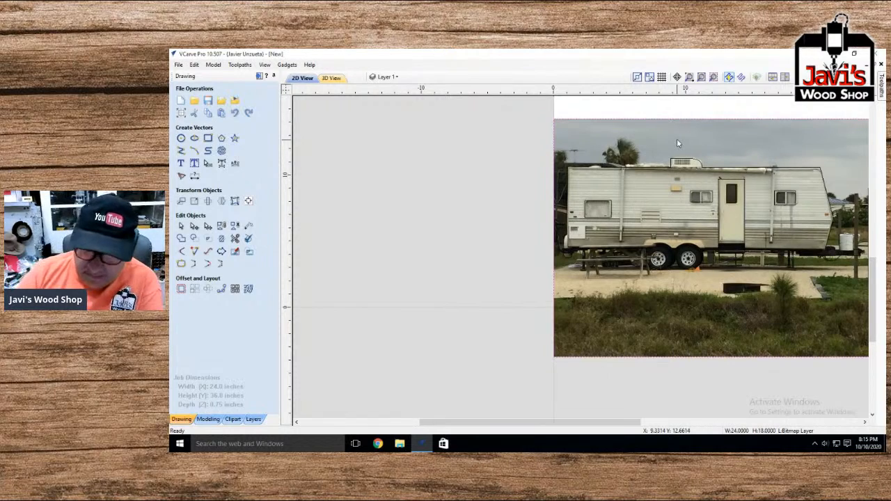
right_click(604, 135)
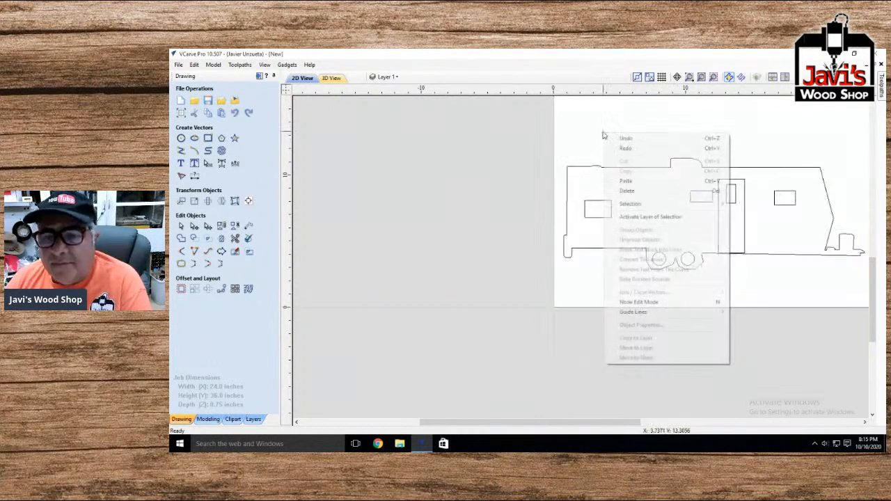
click(634, 187)
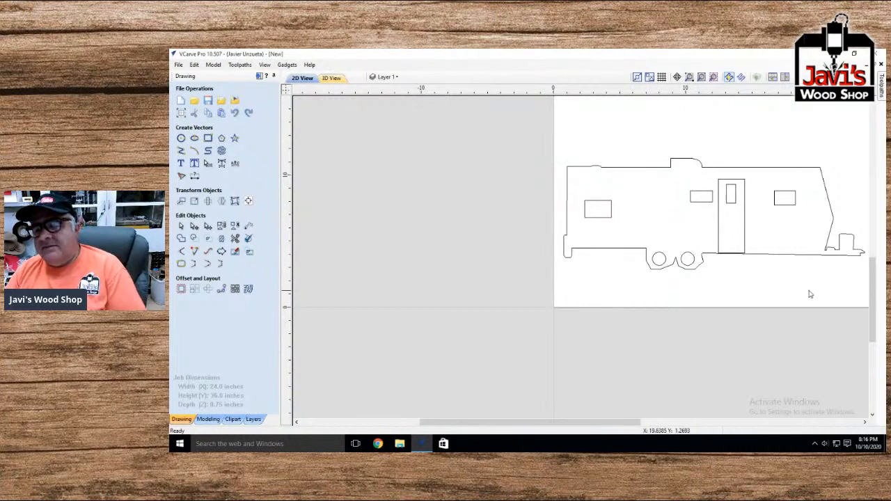
Node-edit the trailer outline and smooth the nodes around the bottoms of both tires into curves
click(784, 254)
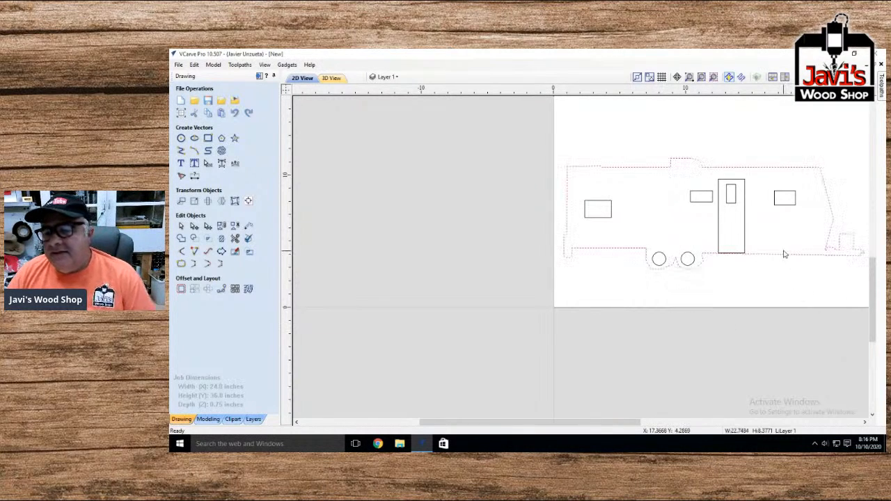
click(714, 77)
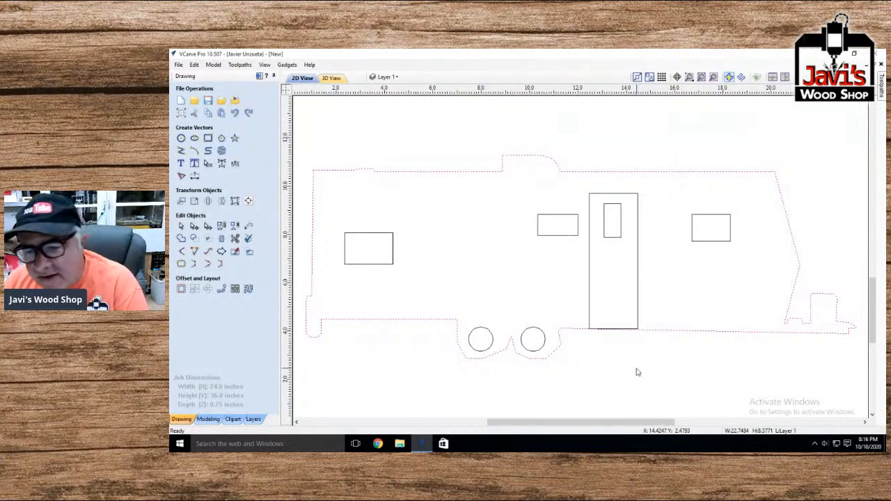
click(638, 383)
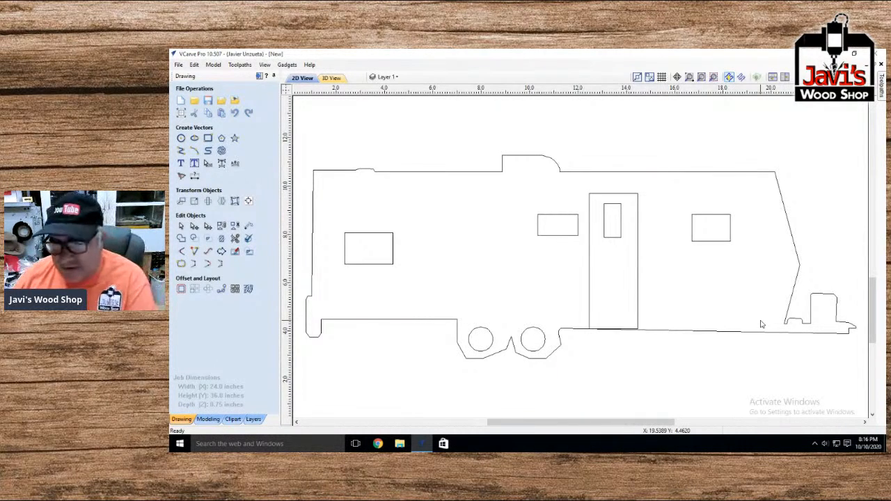
click(194, 227)
click(370, 320)
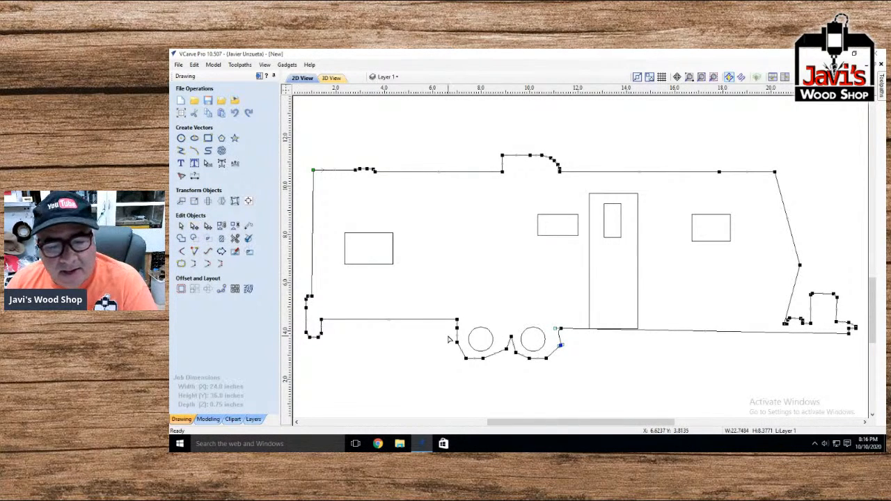
drag(449, 341, 573, 383)
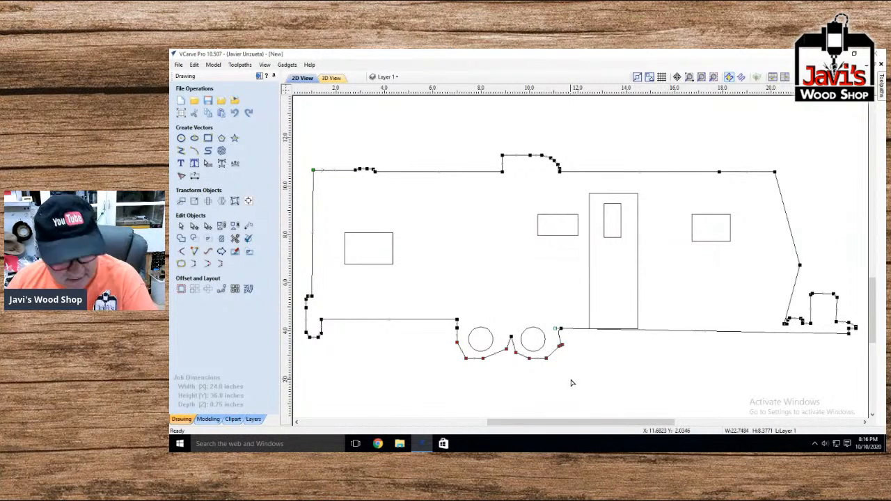
click(513, 359)
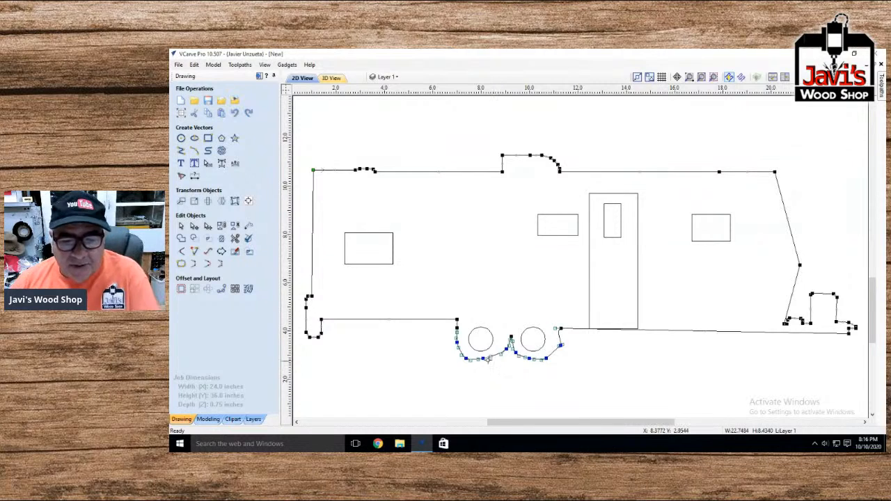
Reshape the outline around the bottom of the rear tire by moving its curve nodes into a rounder profile
click(484, 358)
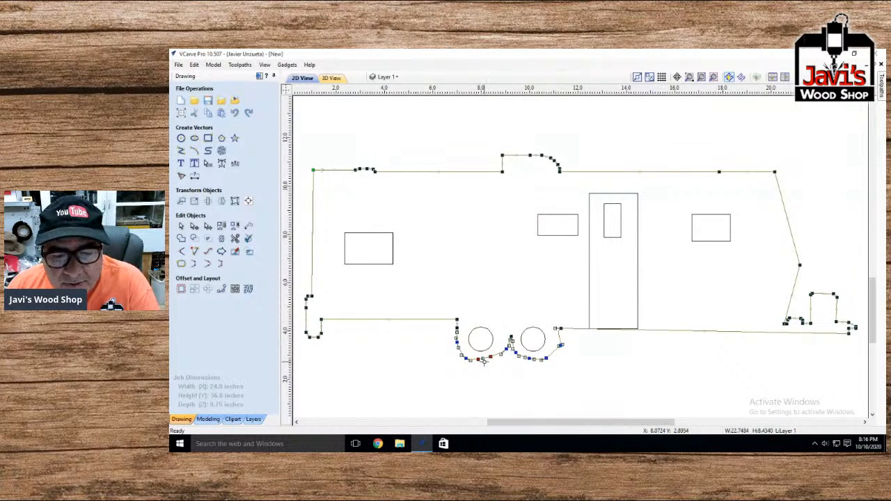
scroll(479, 361, up, 4)
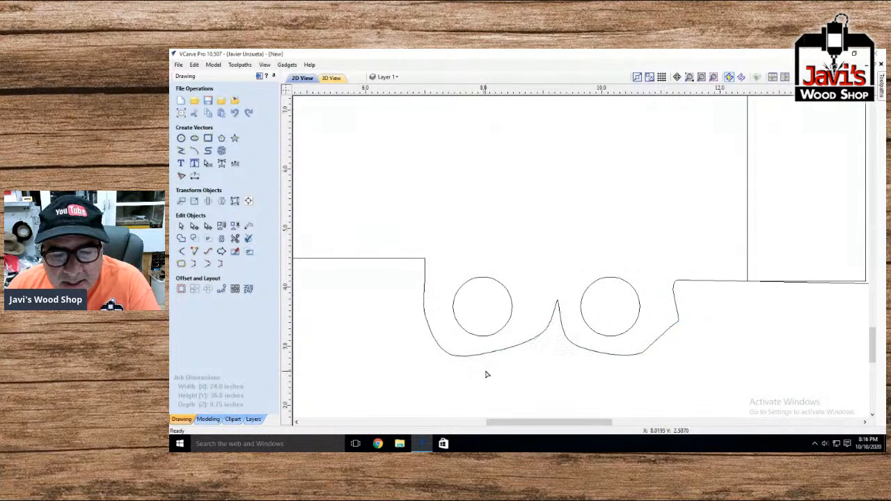
click(489, 357)
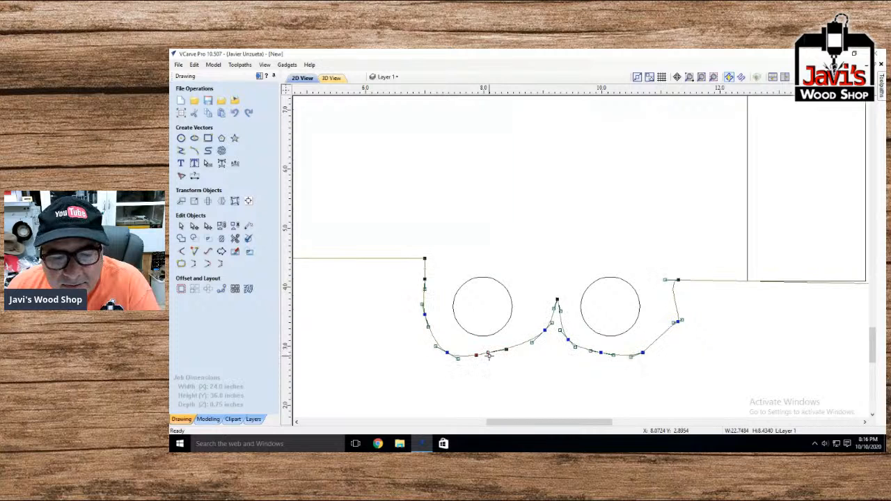
drag(489, 359, 489, 357)
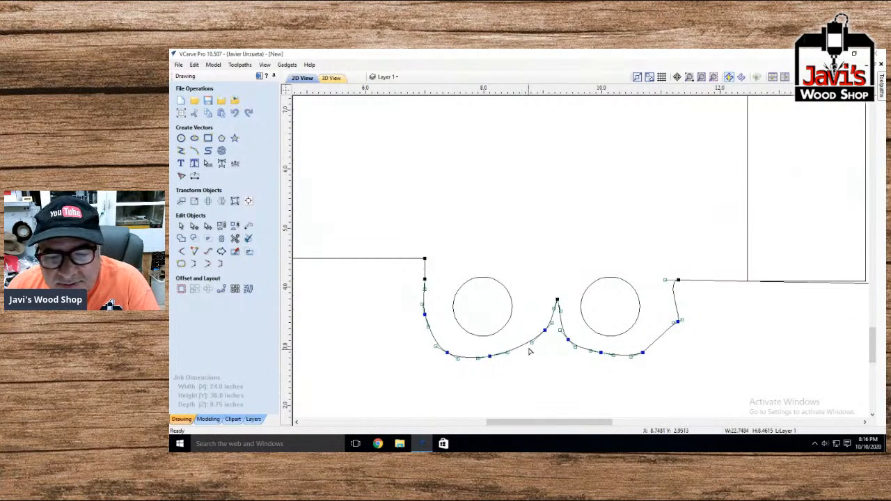
drag(543, 331, 508, 353)
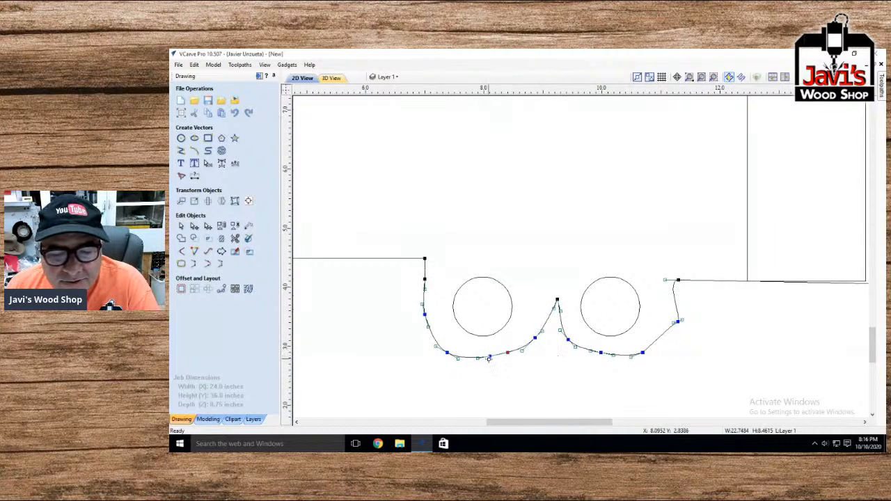
scroll(482, 346, up, 1)
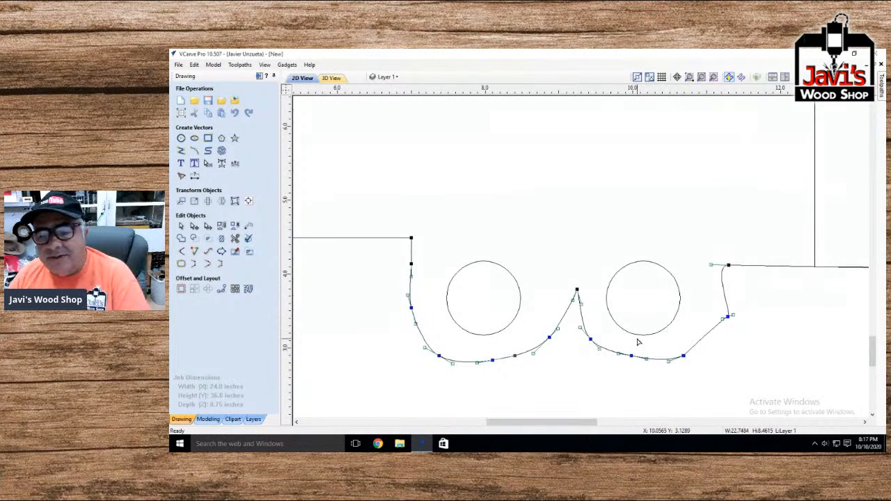
click(707, 366)
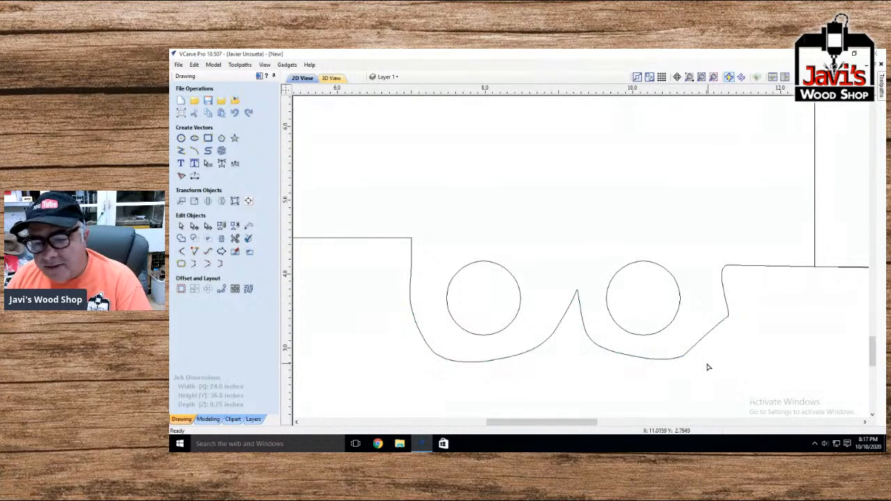
Turn off automatic rejoining of trimmed sections in the Interactive Vector Trim tool
click(234, 238)
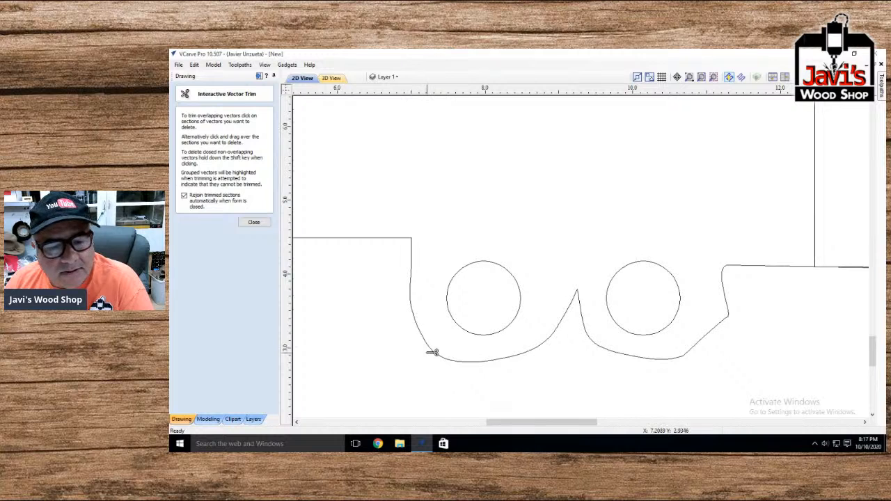
scroll(444, 357, right, 1)
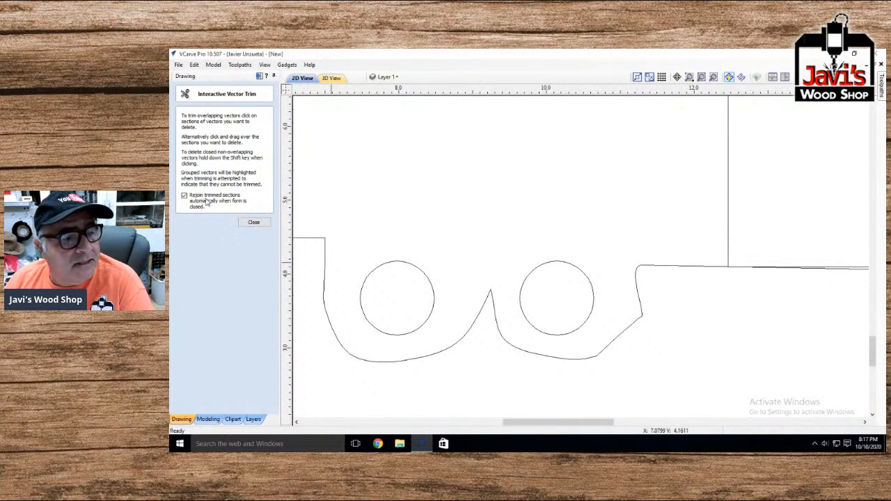
click(184, 196)
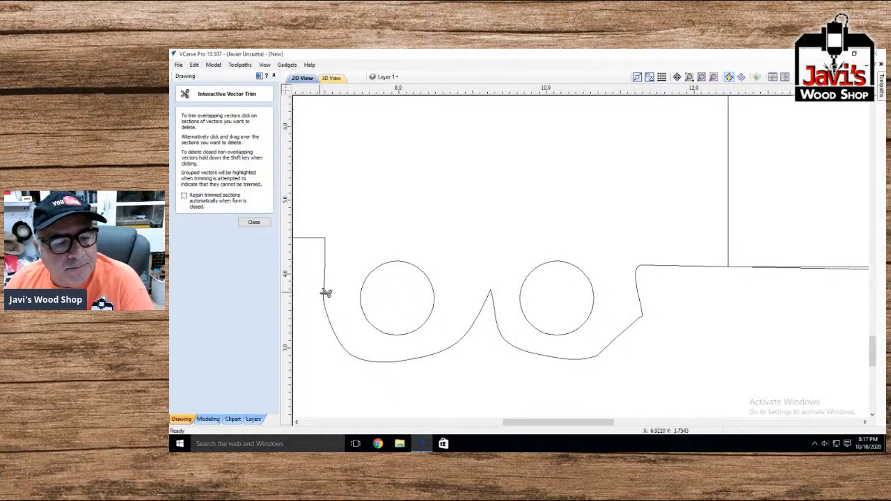
click(254, 223)
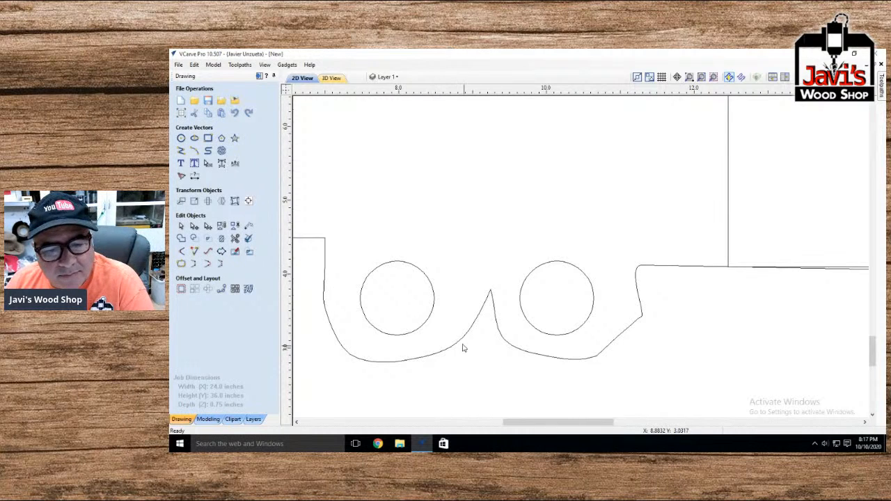
scroll(463, 348, up, 3)
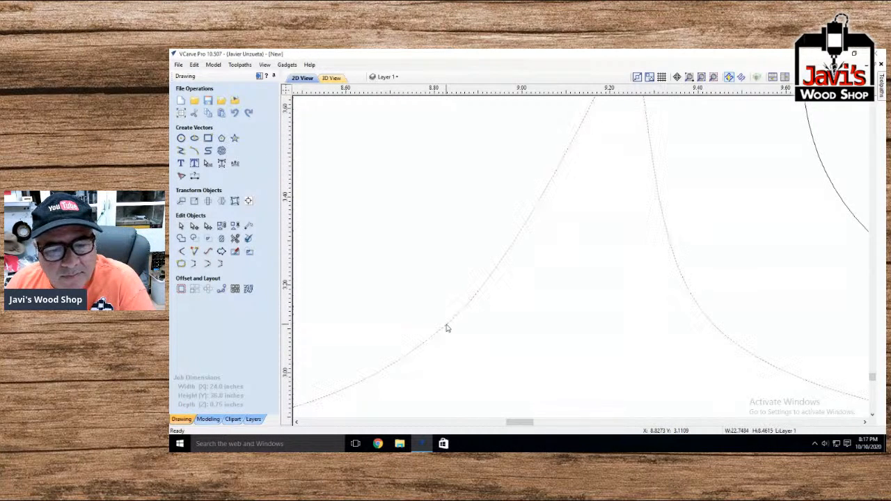
scroll(453, 334, down, 5)
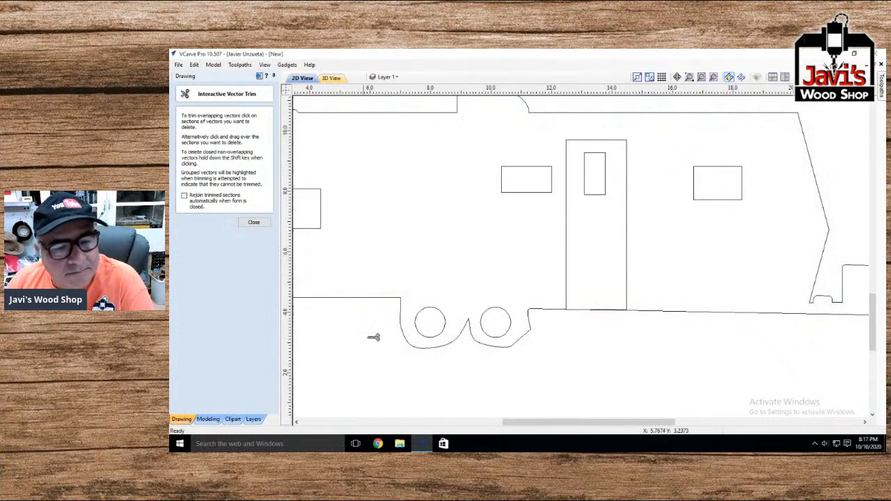
click(234, 239)
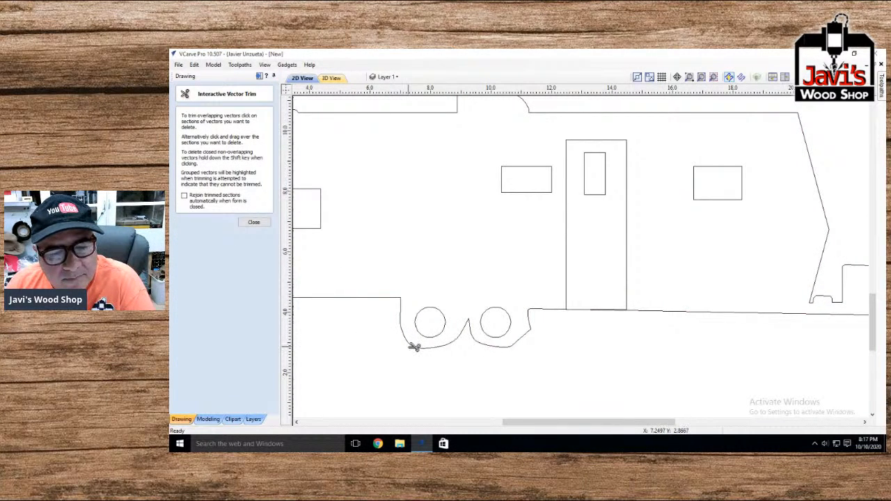
click(253, 222)
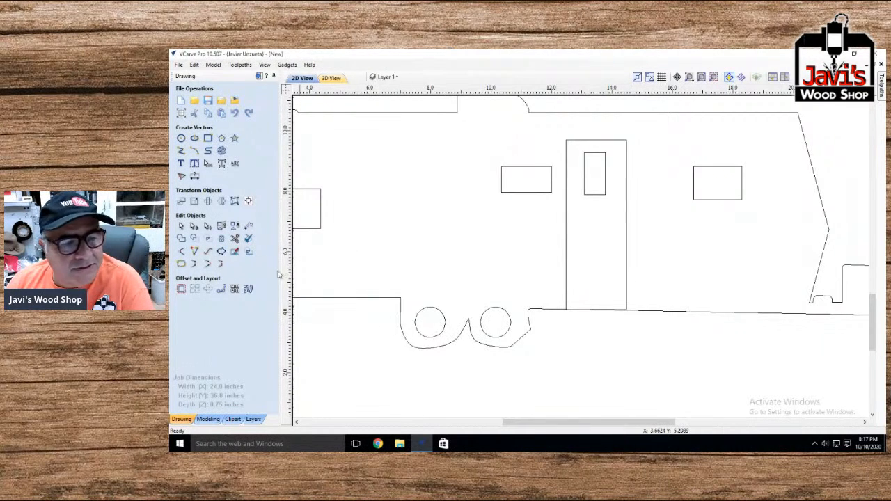
Remove the traced contour around both tires from the trailer outline, leaving the straight underside edges and the two wheel circles
click(414, 347)
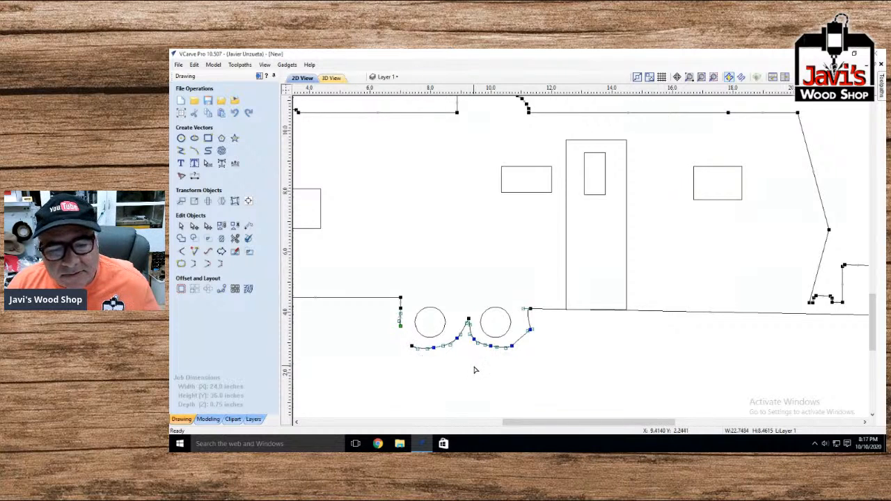
drag(521, 366, 460, 314)
key(Delete)
key(Delete)
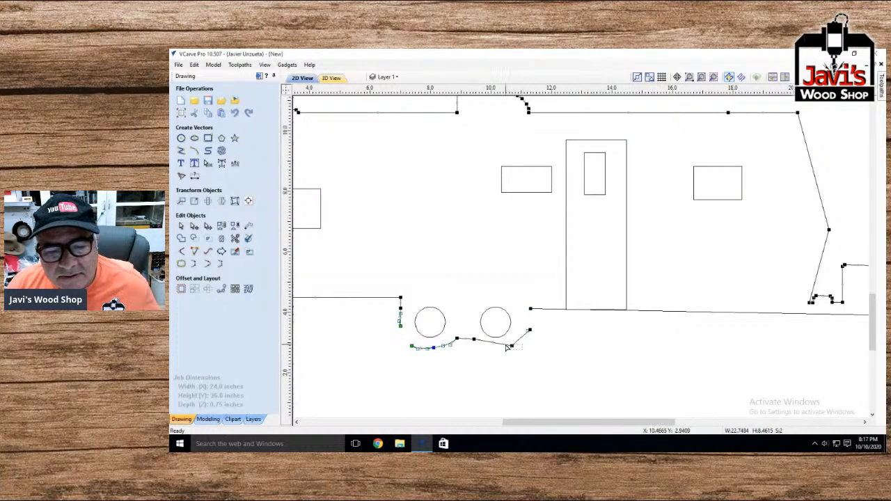
key(d)
key(d)
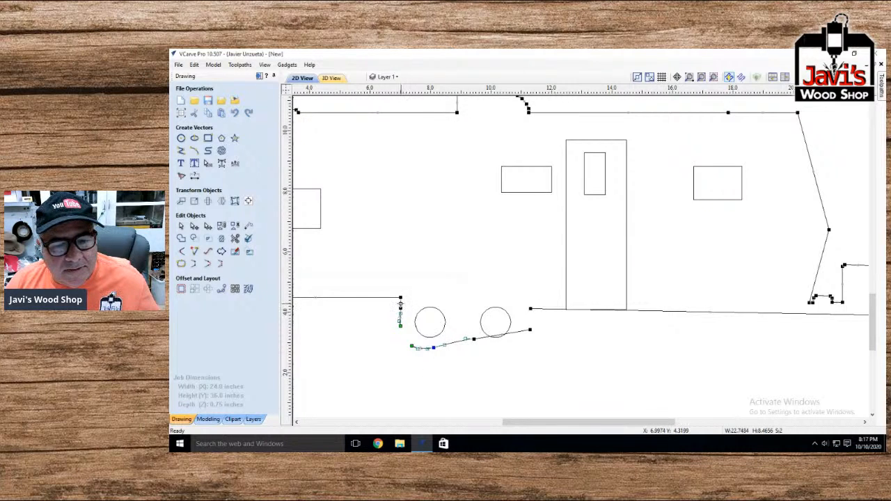
key(d)
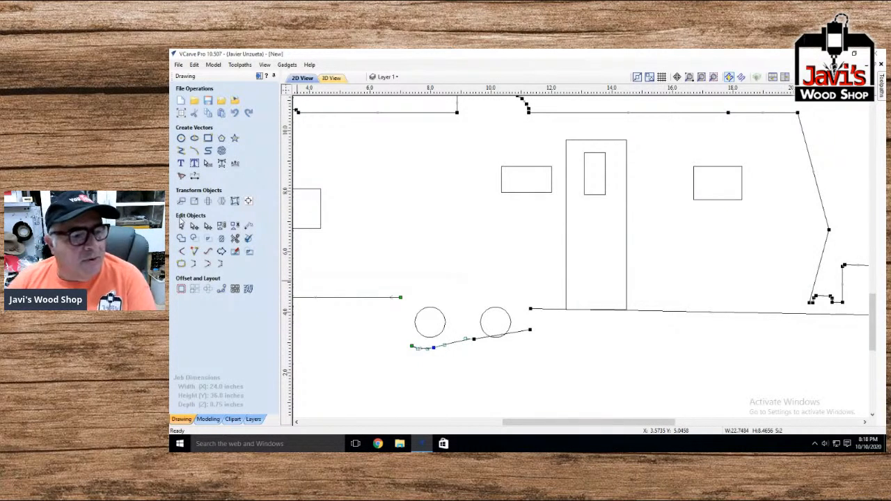
click(181, 226)
key(Delete)
Draw a 2.3-inch-diameter tire circle concentric with each of the two small wheel circles
scroll(459, 341, up, 1)
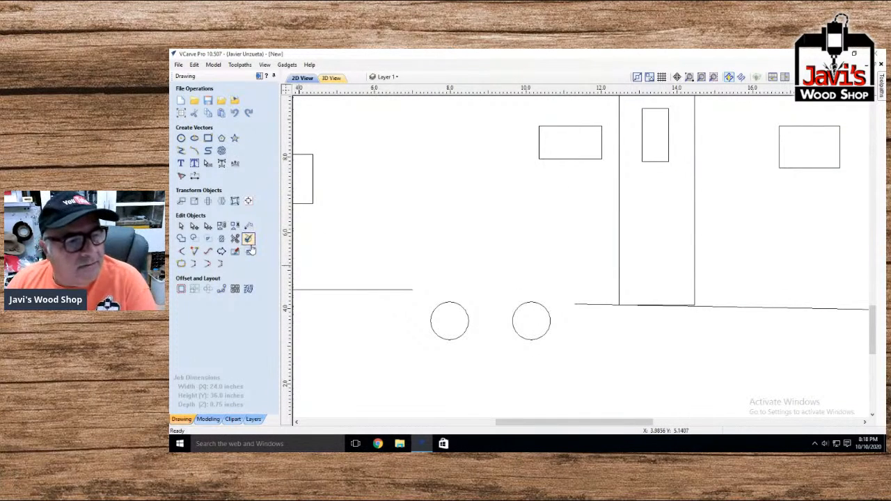
click(181, 137)
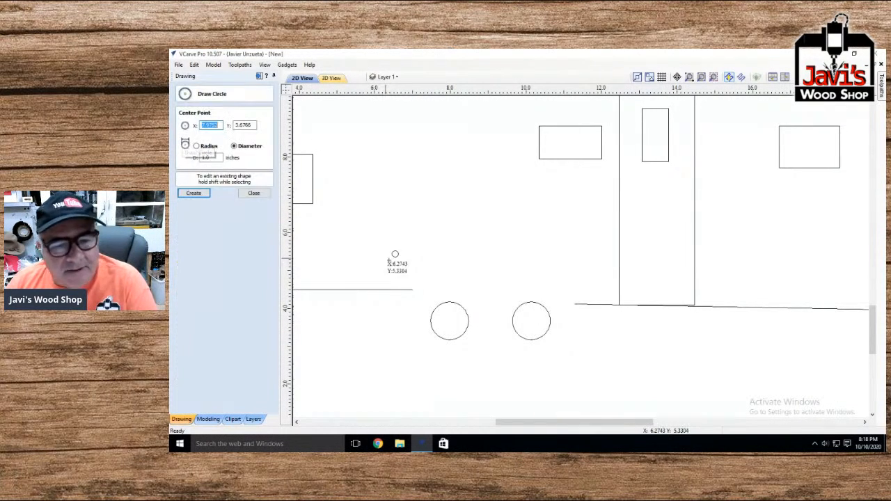
click(450, 320)
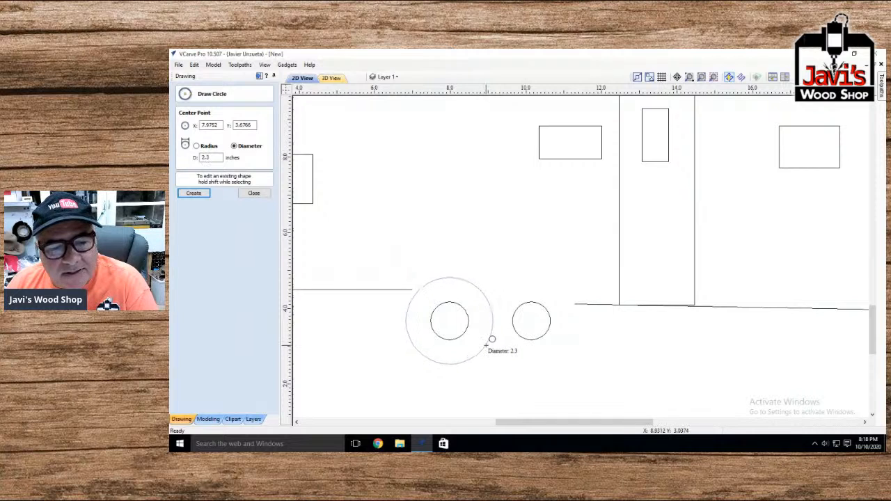
click(490, 337)
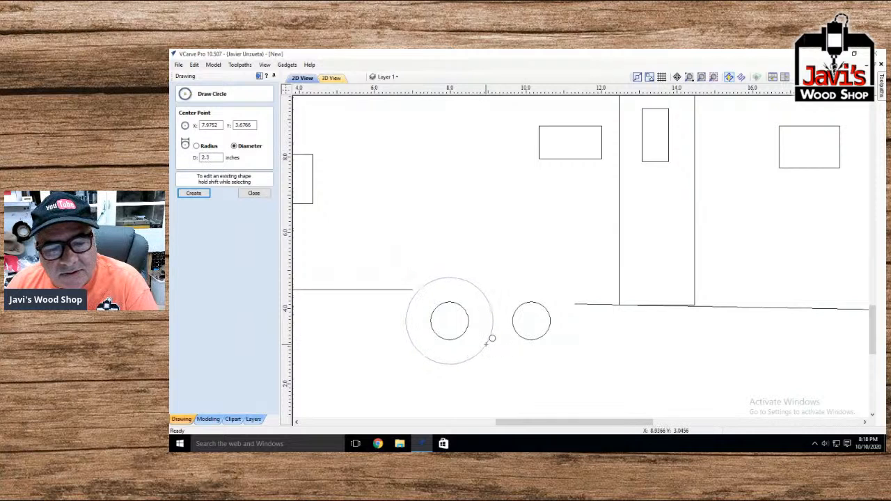
click(531, 321)
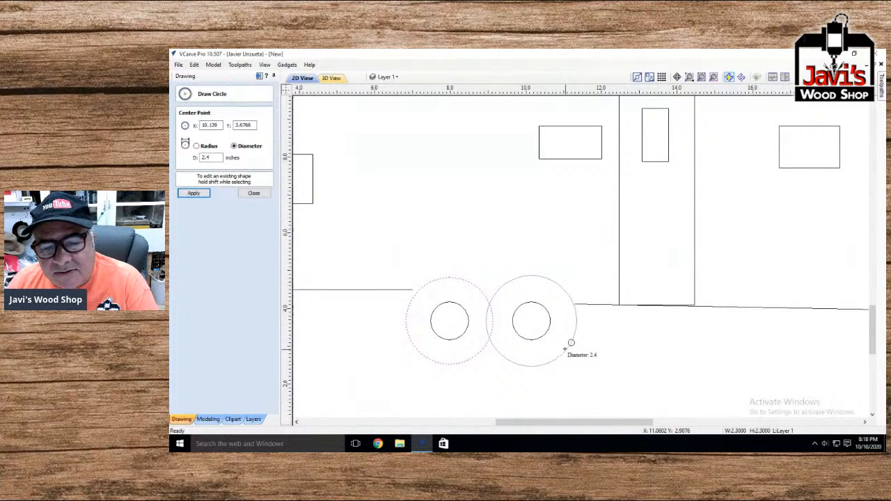
click(563, 349)
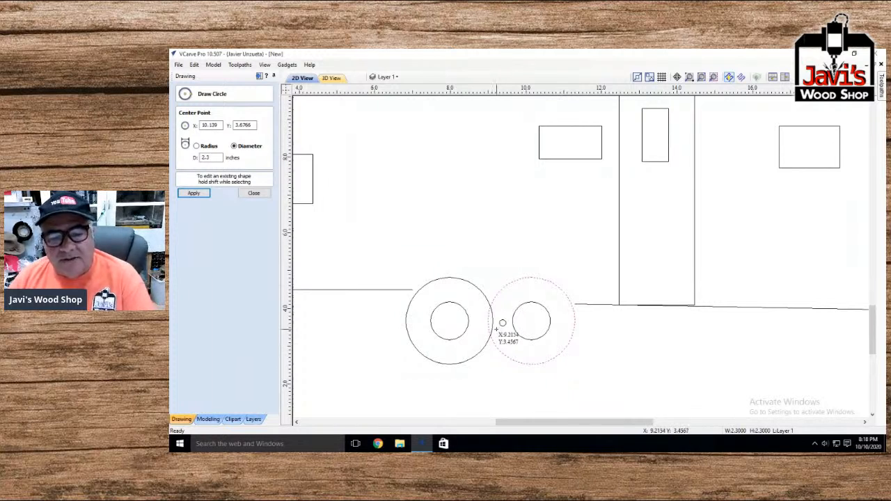
click(396, 290)
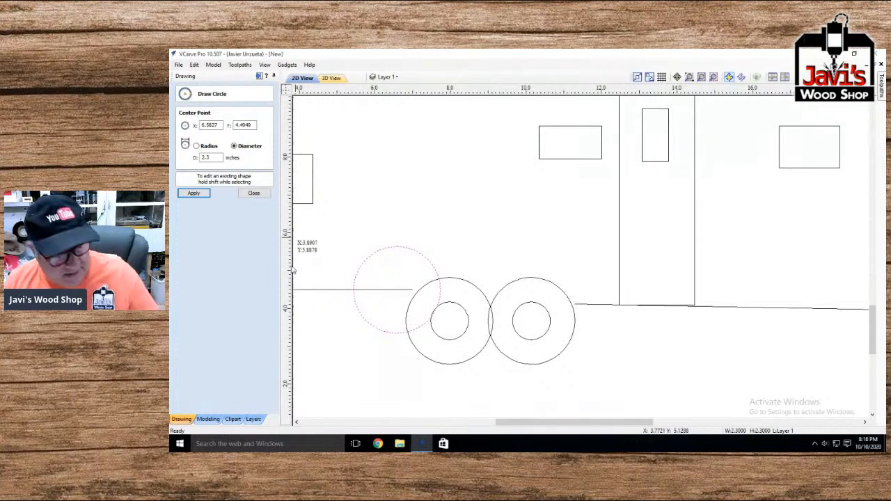
key(Escape)
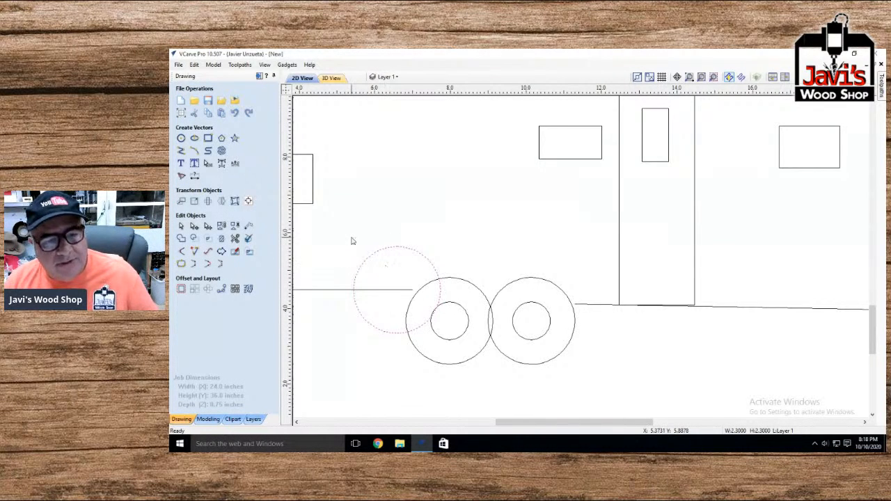
key(Delete)
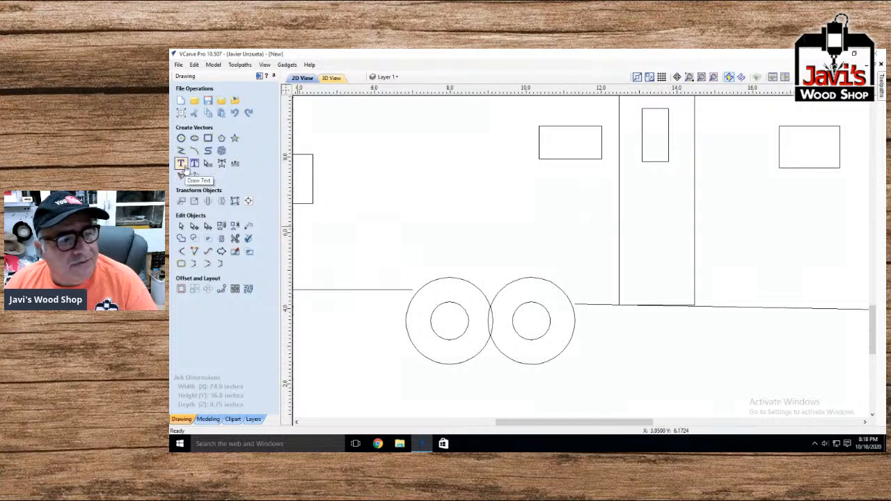
Extend the two open ends of the trailer's underside outline so they cross slightly into the tire circles
click(342, 291)
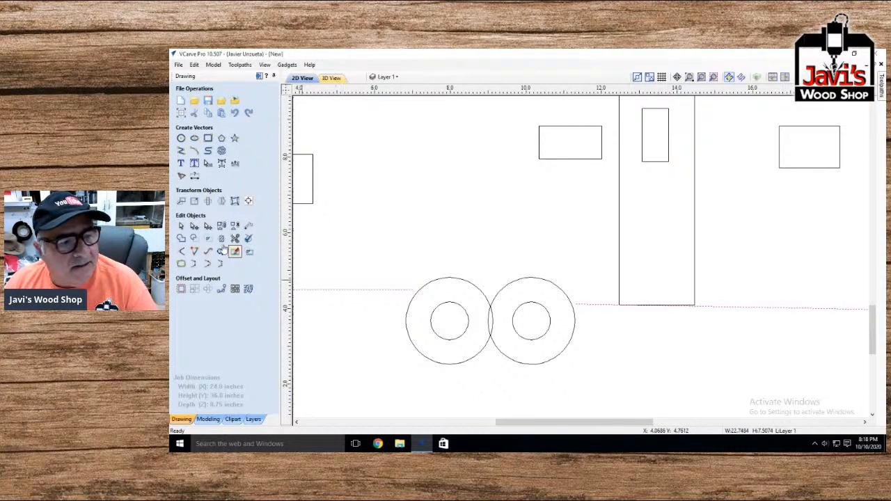
click(194, 226)
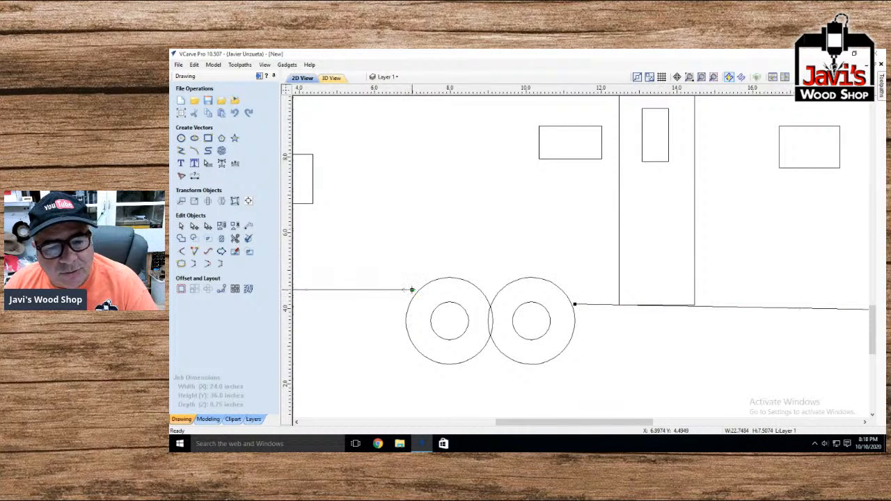
drag(411, 290, 428, 289)
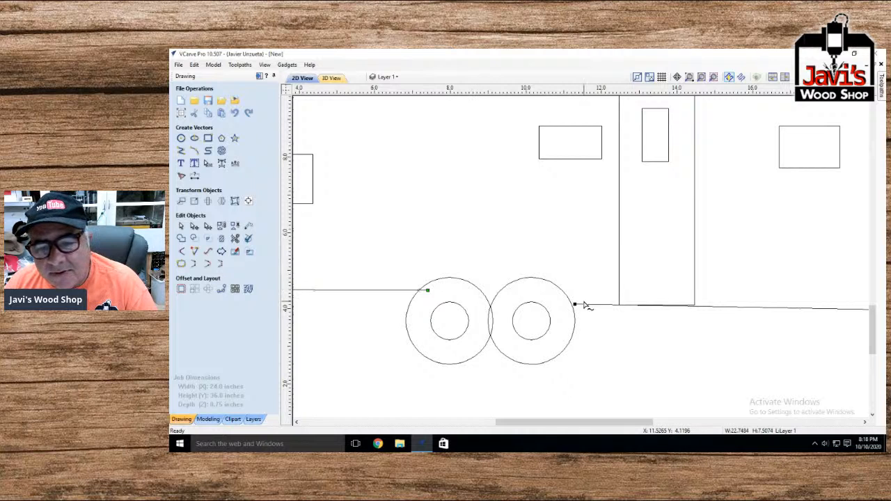
drag(575, 304, 564, 304)
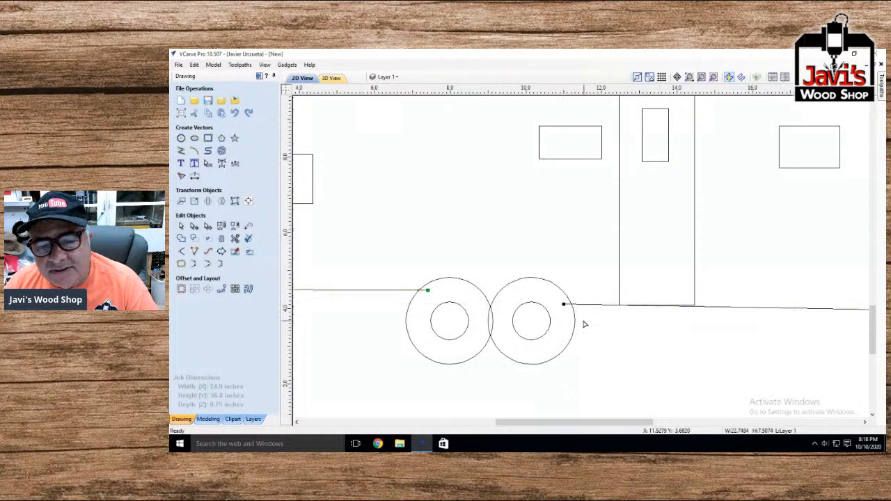
Trim away the tire circles' upper arcs and overlapping portions so the two wheels form one lower contour meeting the trailer's underside
click(234, 238)
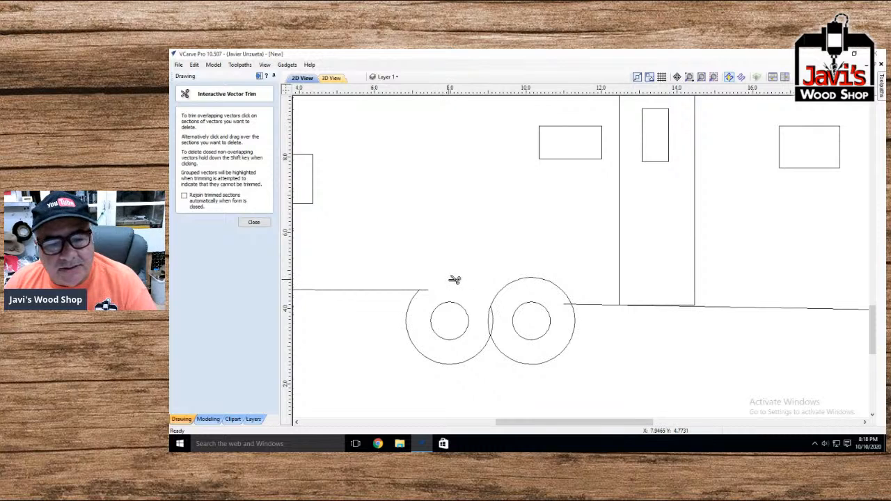
click(499, 298)
click(494, 309)
click(492, 312)
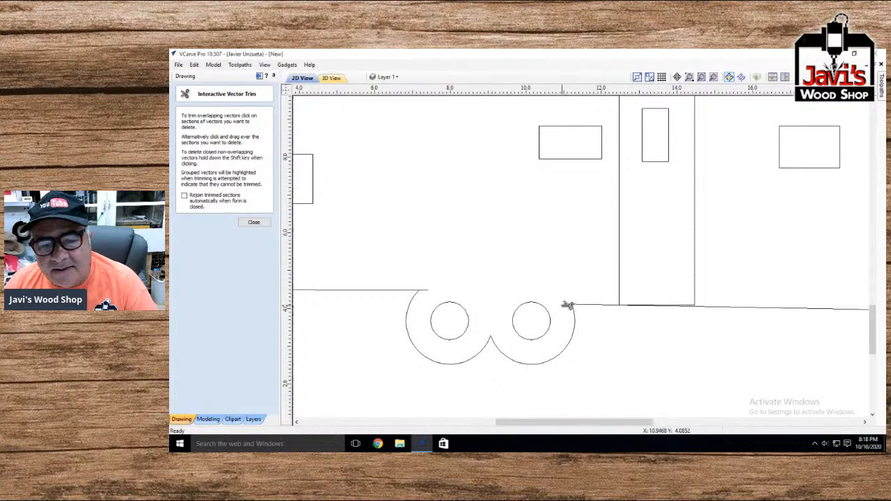
click(426, 290)
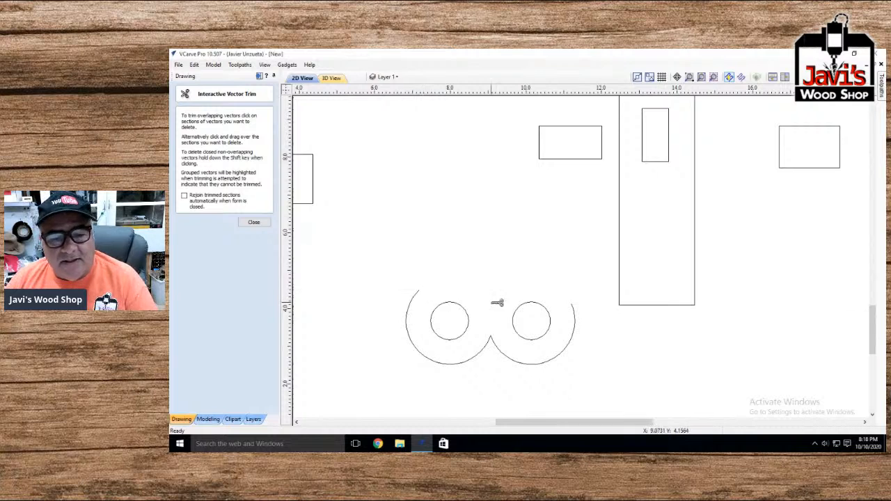
key(ctrl+z)
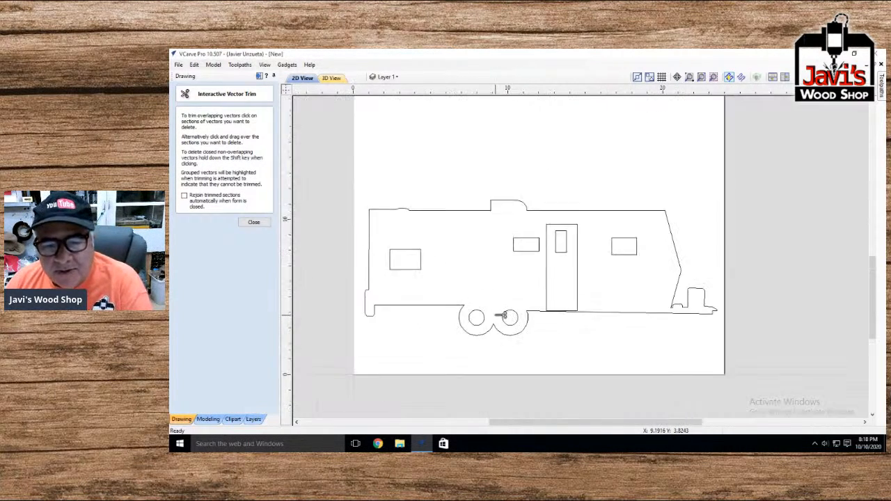
scroll(515, 314, down, 3)
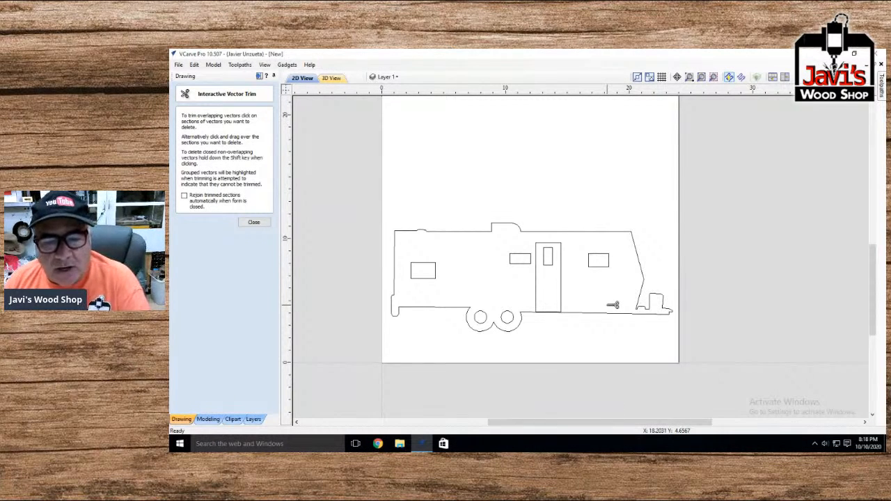
click(254, 223)
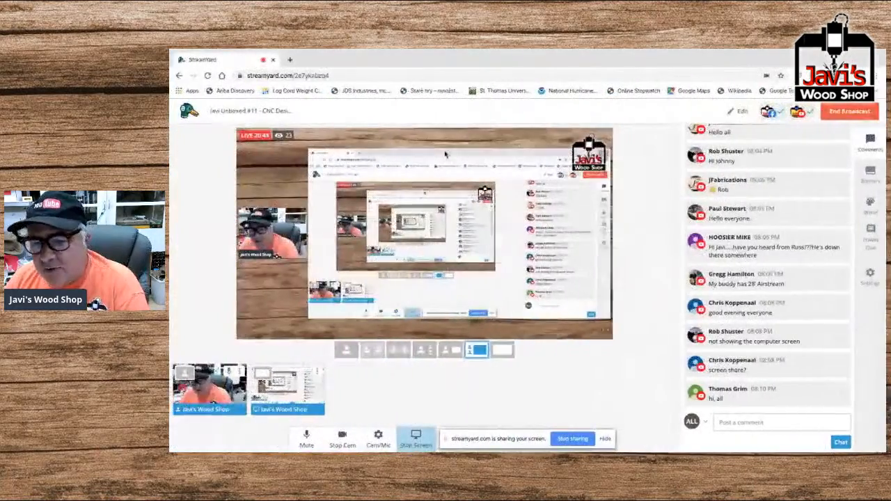
Create centered two-line text reading "The" above the possessive family name, using the Segoe UI Black font in italic
mouse_move(759, 369)
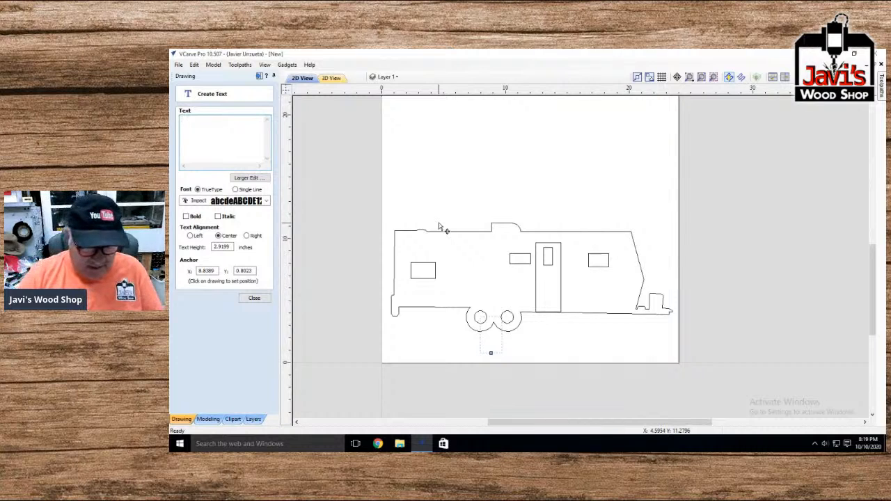
text(The )
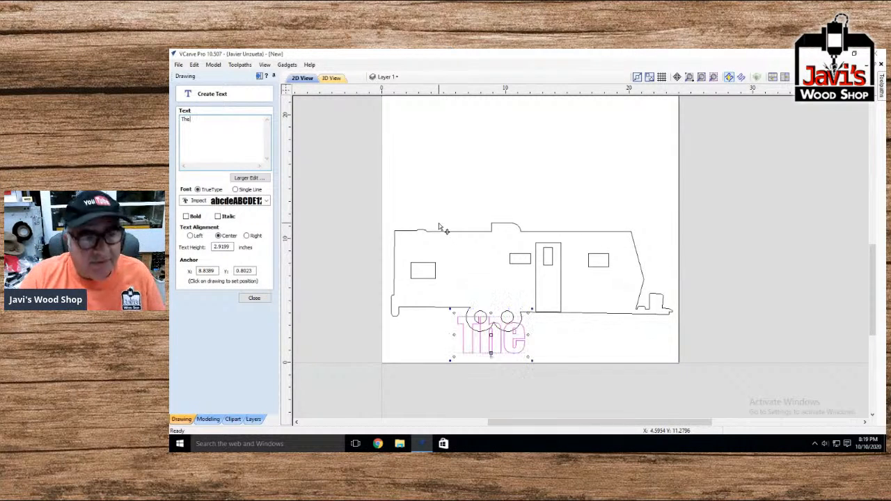
text(Unzueta)
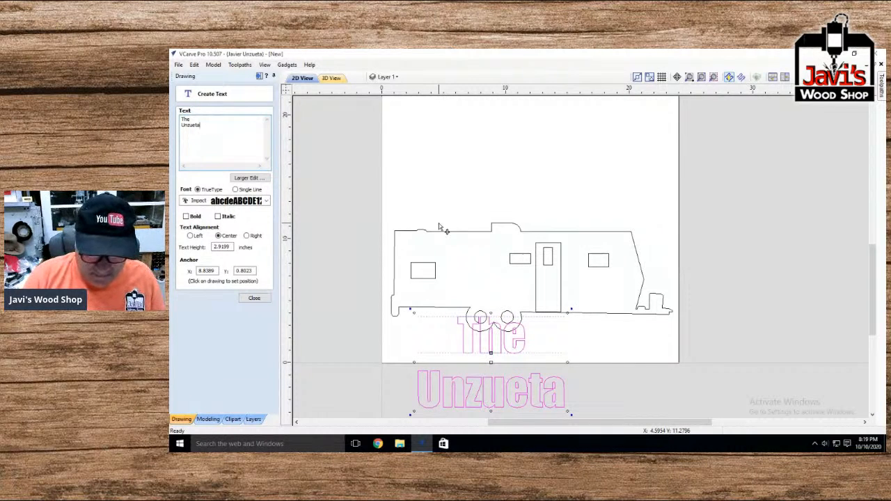
text('s)
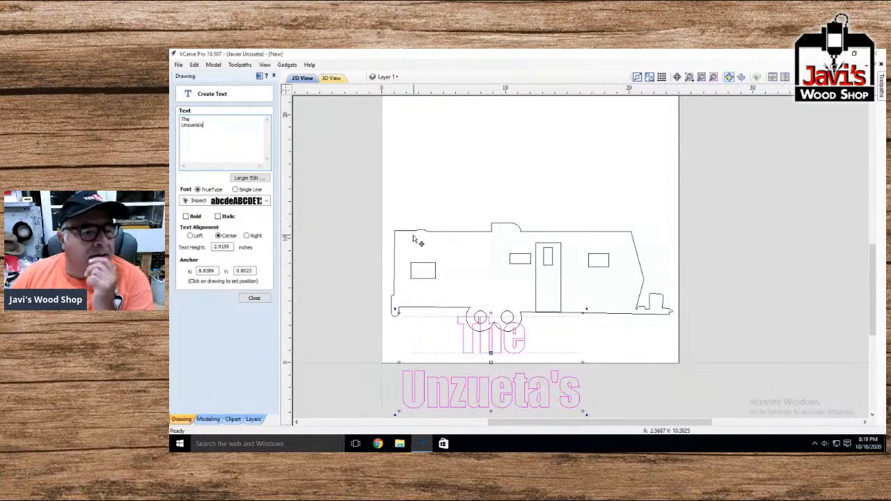
click(244, 200)
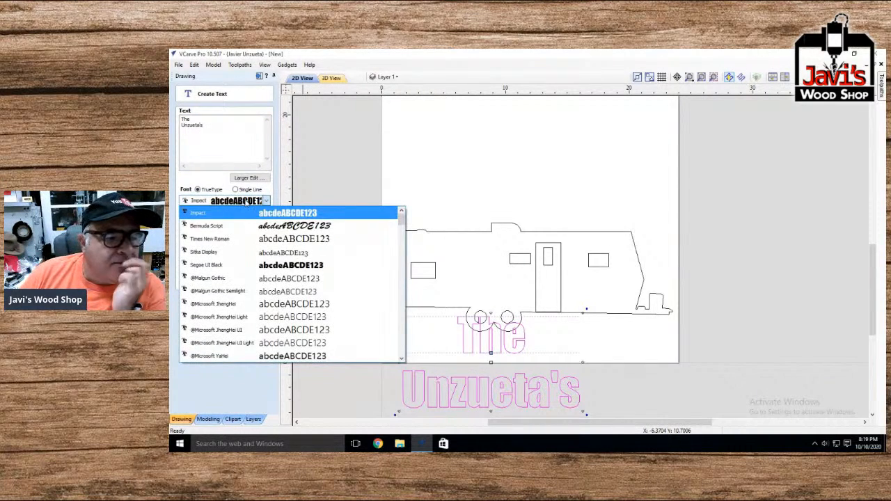
click(311, 266)
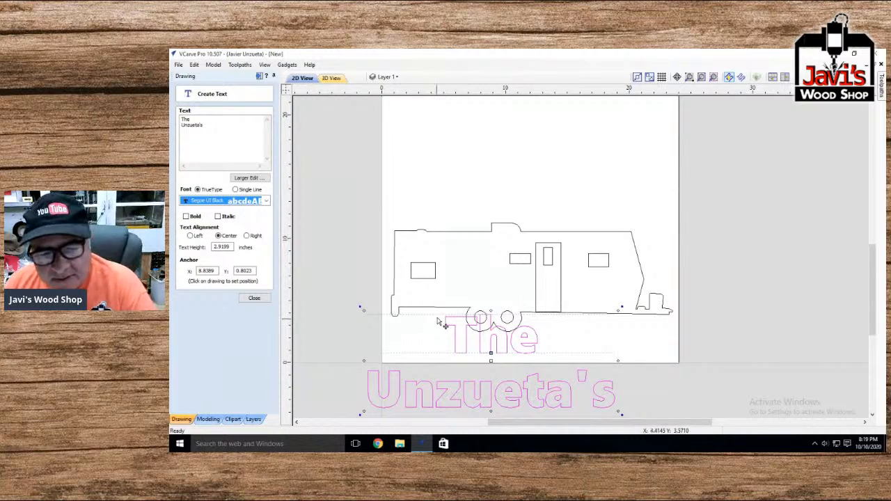
click(227, 217)
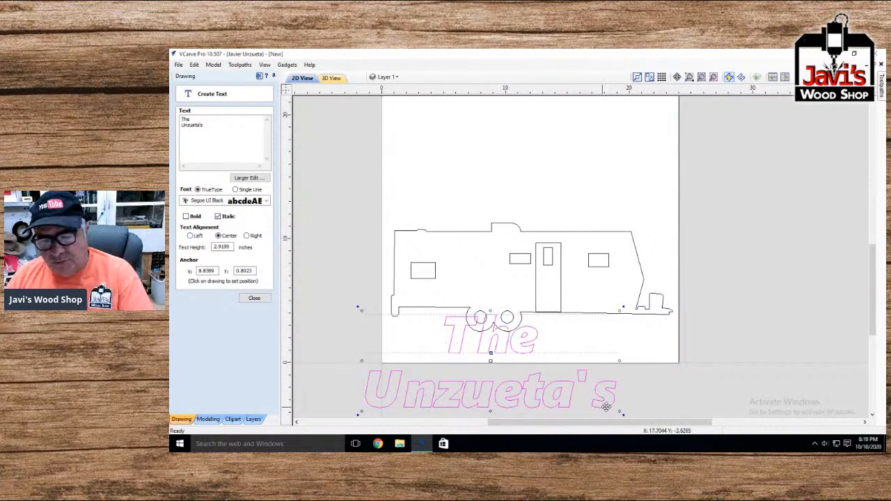
Scale the family-name text to about 1.3 inches in text height and place it on the trailer's side behind the door
drag(618, 411, 484, 362)
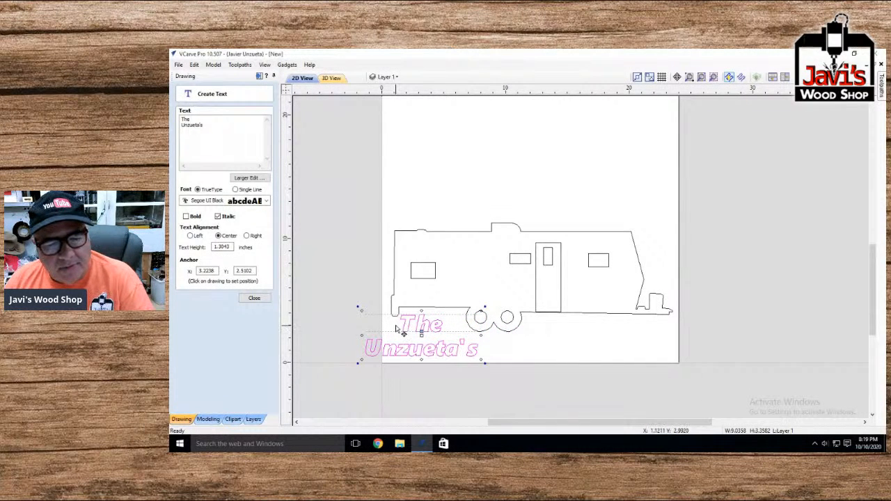
drag(403, 333, 442, 266)
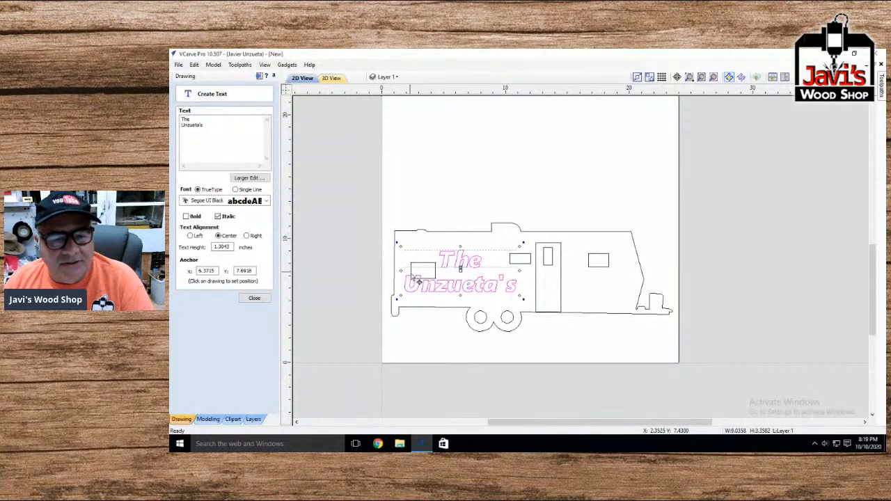
click(426, 266)
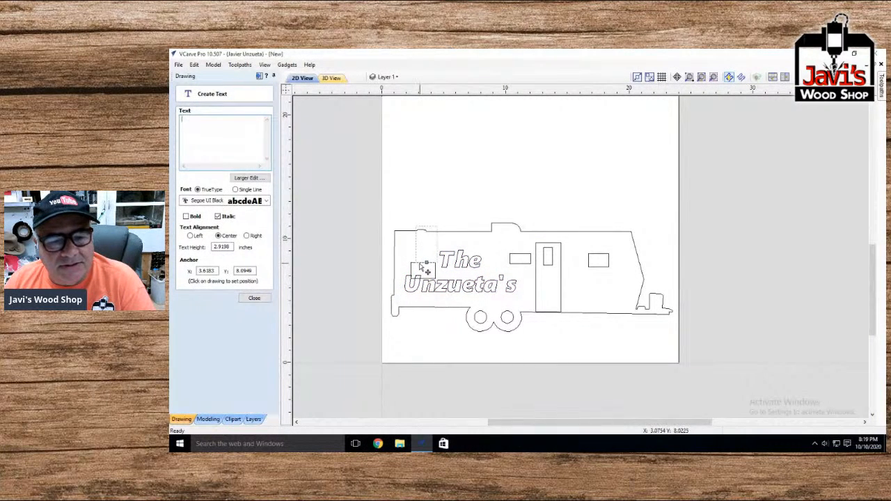
click(411, 267)
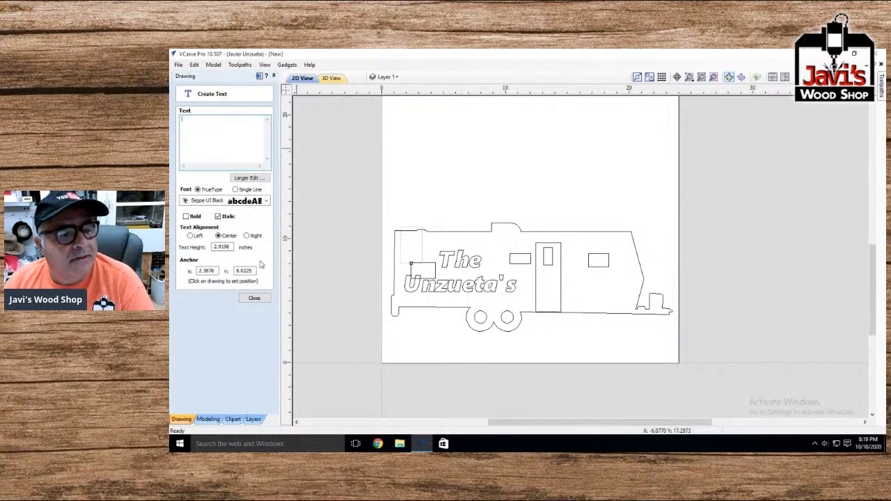
Move the trailer's rear window toward the upper rear corner, clear of the family-name lettering
click(254, 298)
click(426, 265)
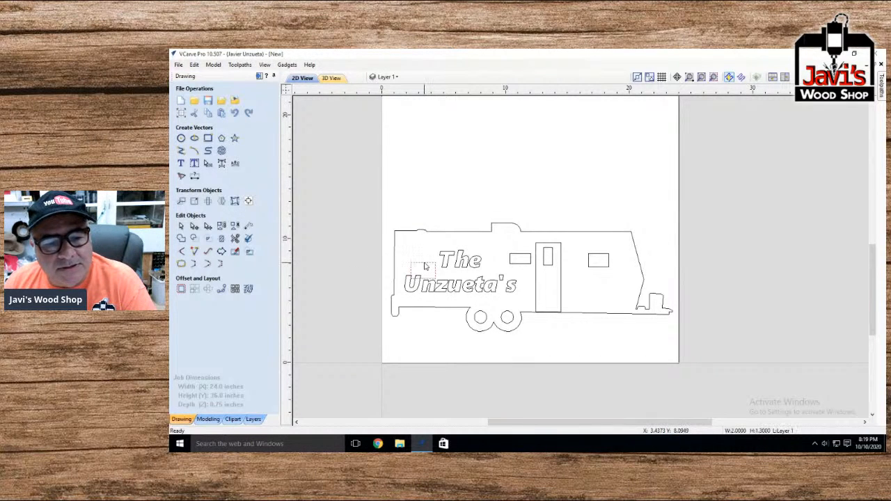
drag(423, 261, 416, 244)
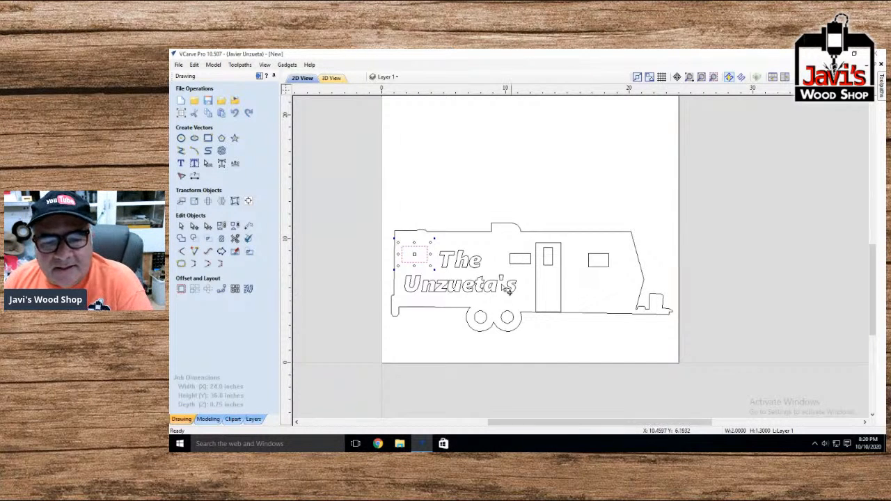
Create a second centered text in Segoe UI Black italic, with "Cave" on the first line and "74" on the second
click(473, 287)
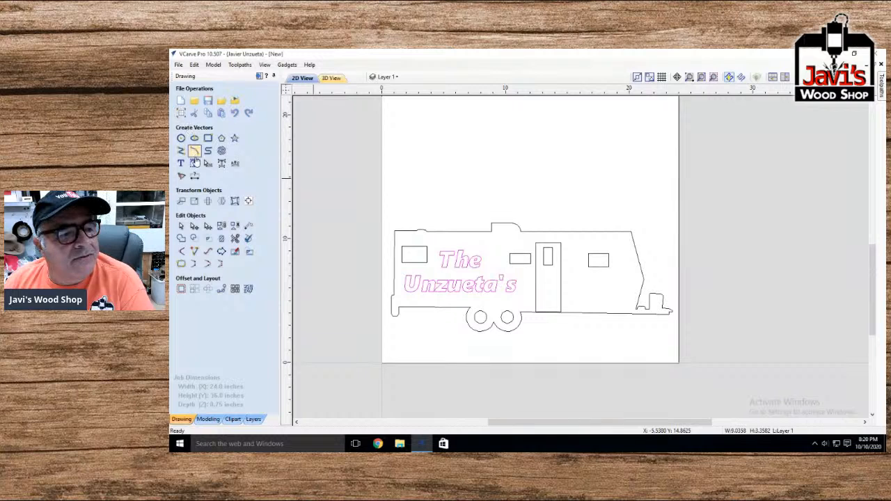
click(181, 163)
click(601, 288)
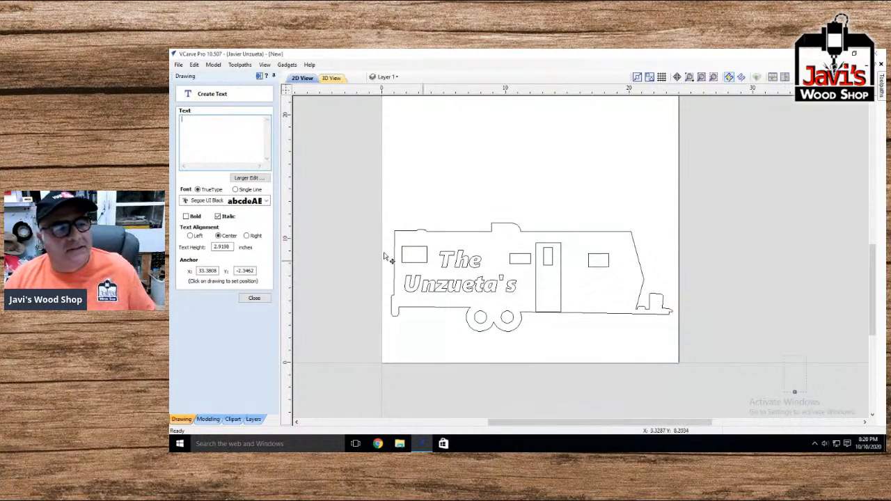
text(Cave)
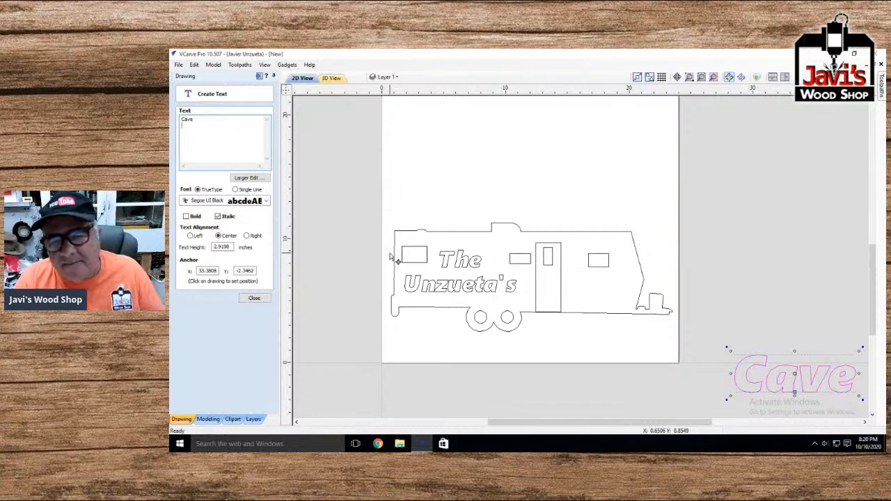
key(Return)
text(74)
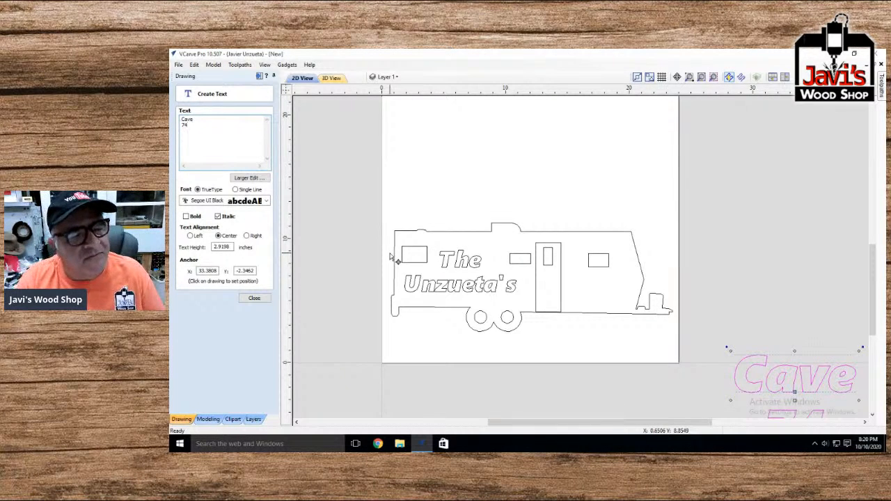
click(252, 298)
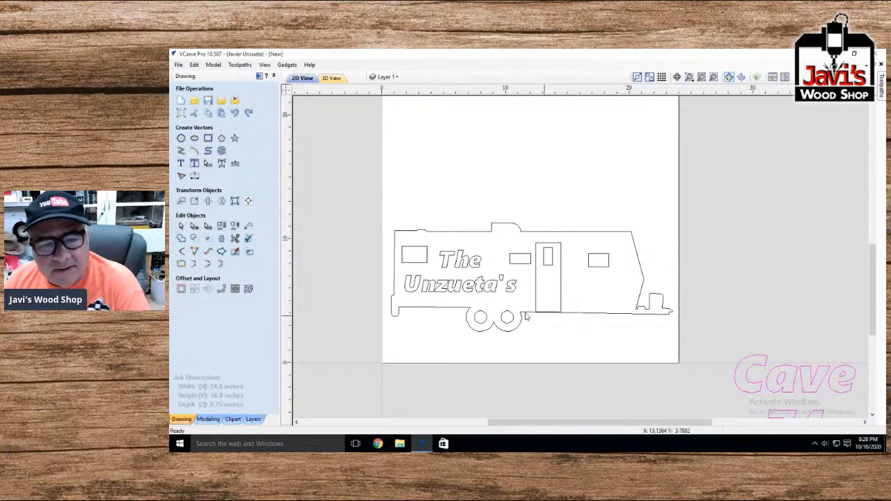
Move the "Cave 74" text below the trailer's front window and scale it to about 3.5 by 2.6 inches
click(759, 356)
drag(760, 357, 589, 266)
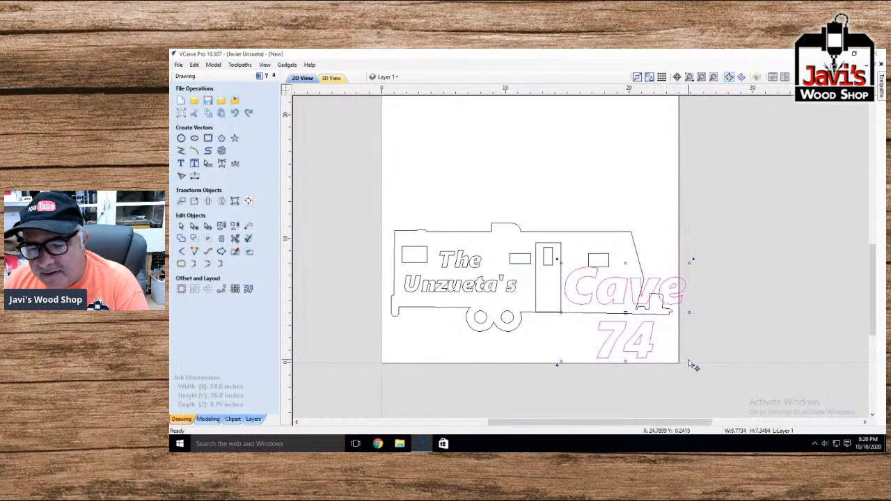
drag(690, 360, 624, 305)
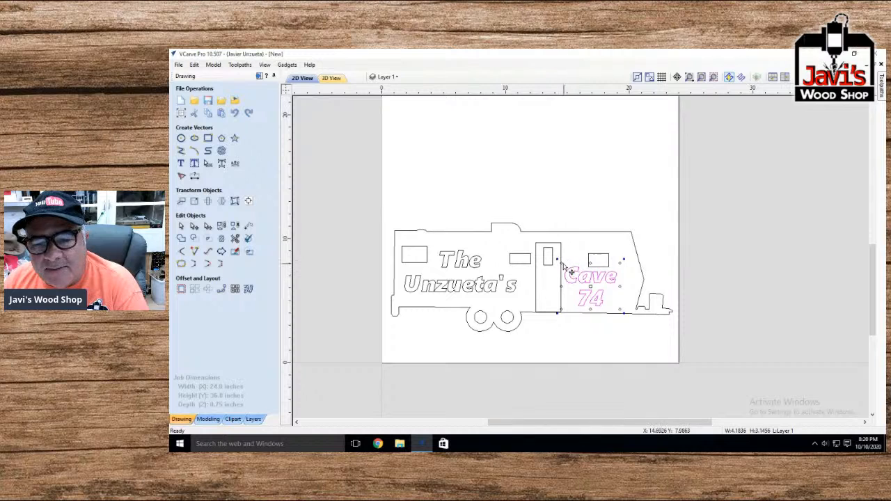
drag(559, 262, 601, 283)
scroll(612, 298, right, 1)
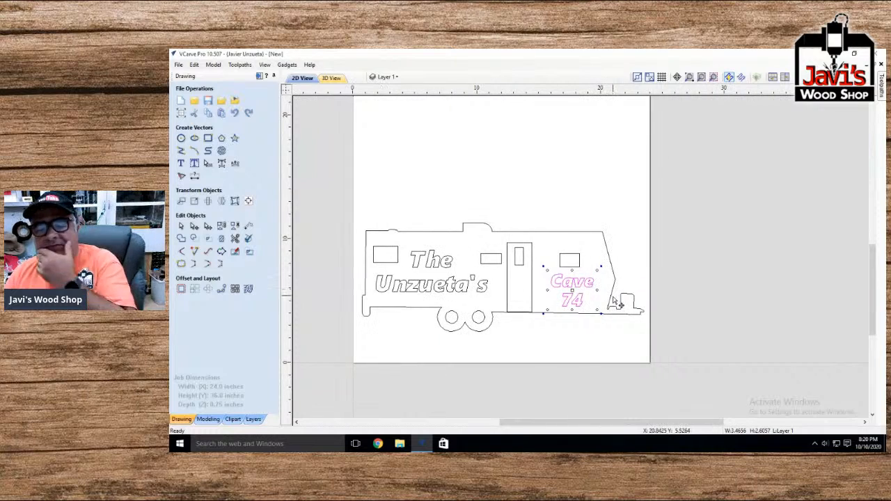
click(567, 325)
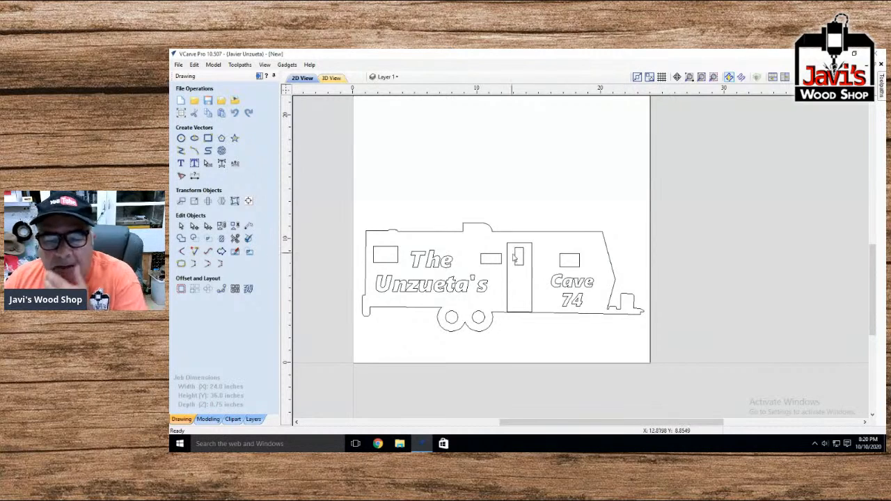
Display the toolpath operations and fit the view to the selected trailer outline
click(472, 225)
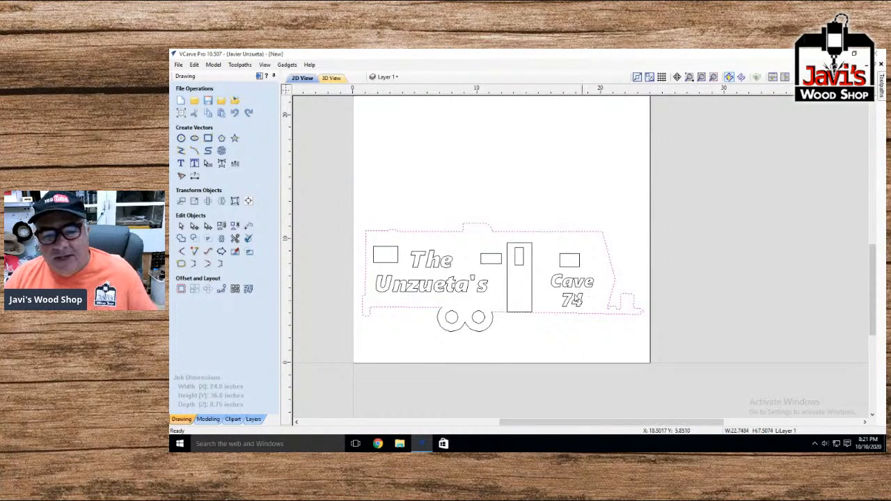
click(590, 350)
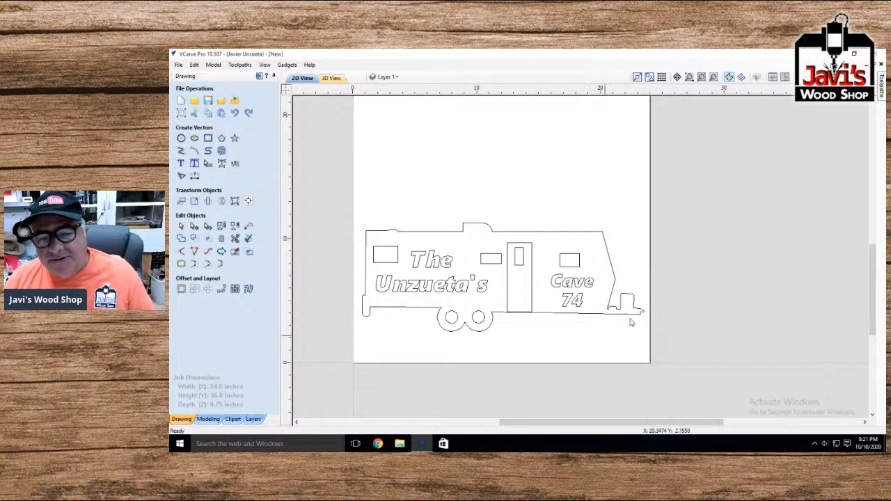
click(882, 89)
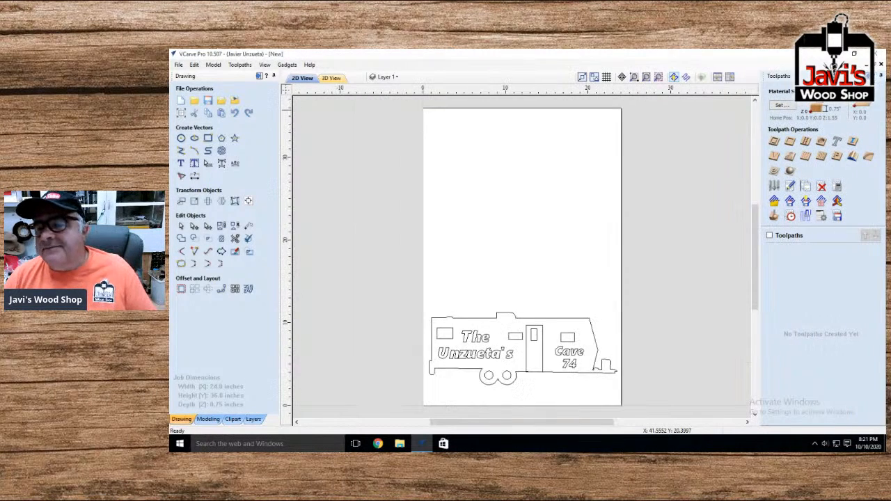
scroll(547, 328, down, 2)
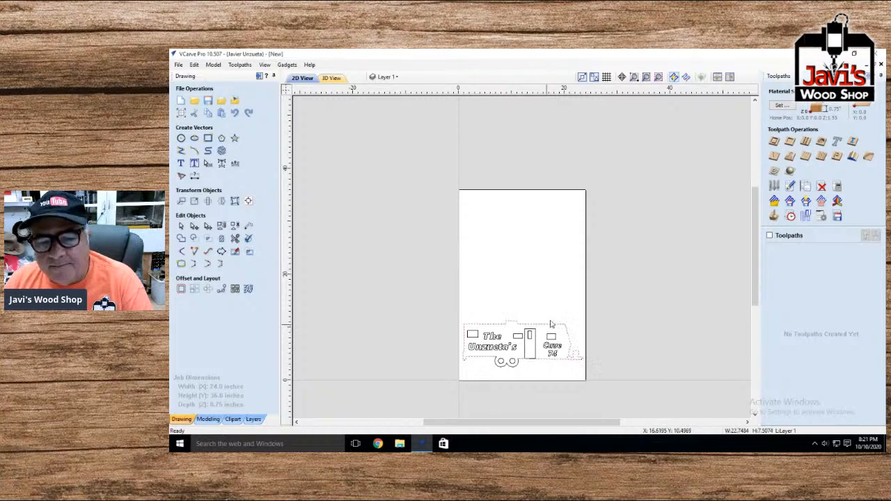
click(657, 77)
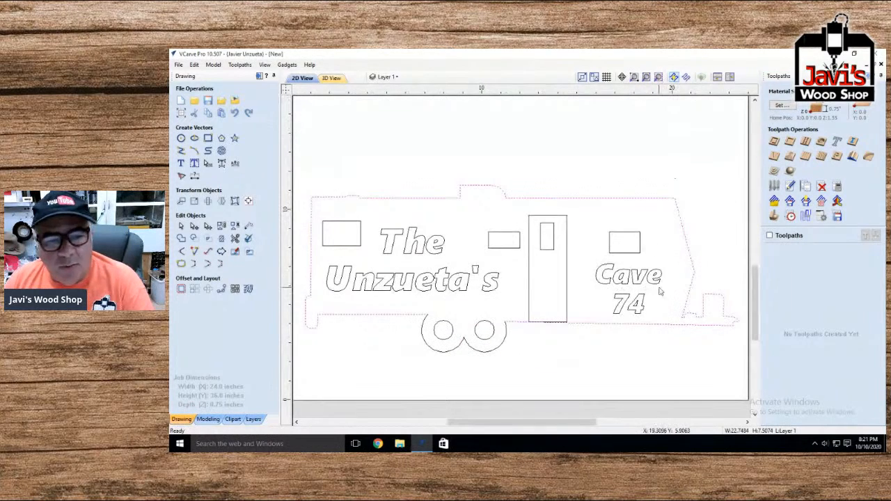
scroll(376, 261, left, 1)
scroll(495, 313, left, 2)
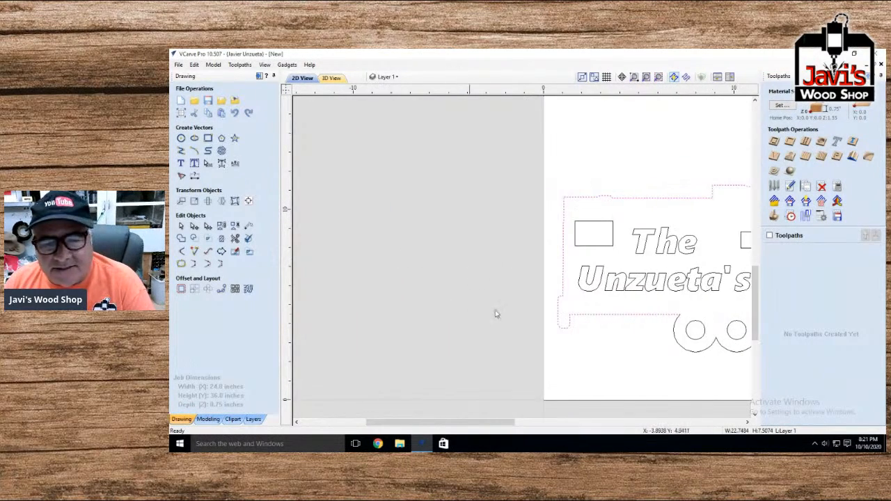
scroll(502, 315, right, 3)
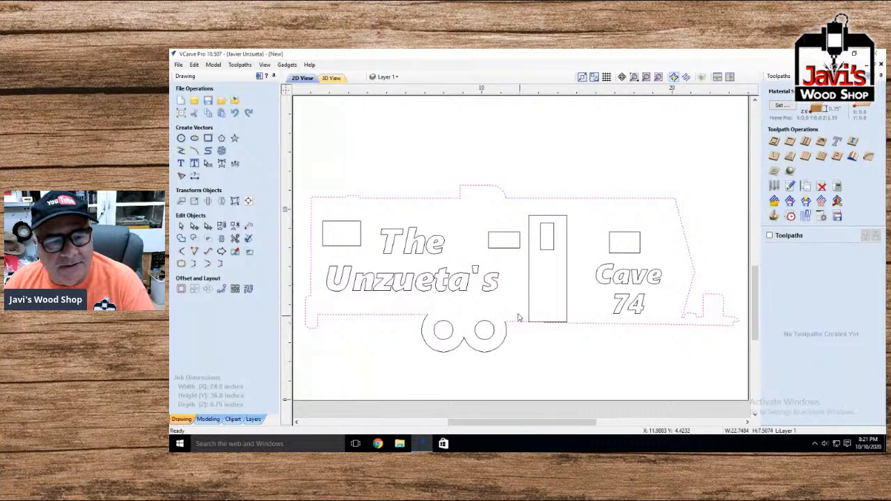
Start a profile toolpath on the three windows, the door with its window, and both wheel hubs, with a 0.2-inch cut depth
click(367, 253)
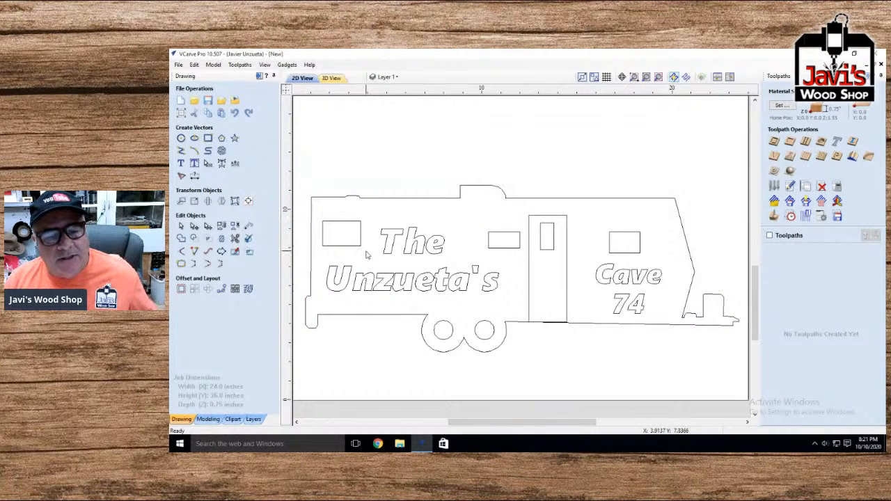
click(360, 240)
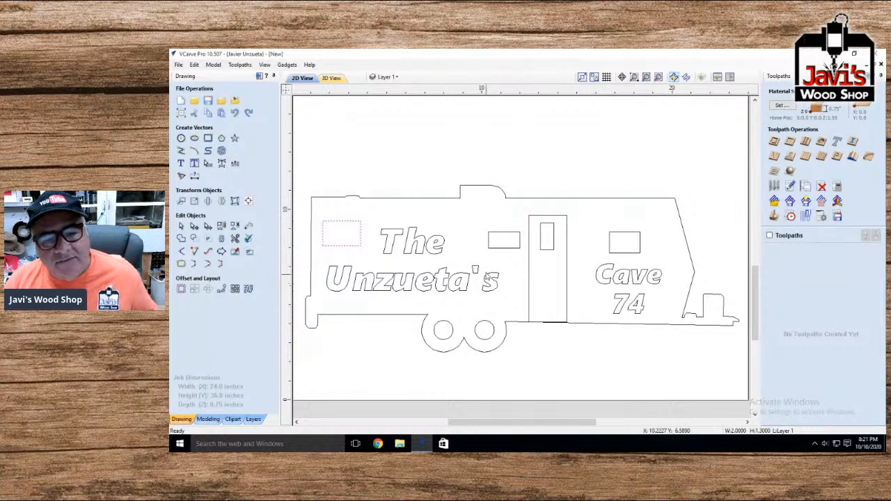
shift+click(496, 248)
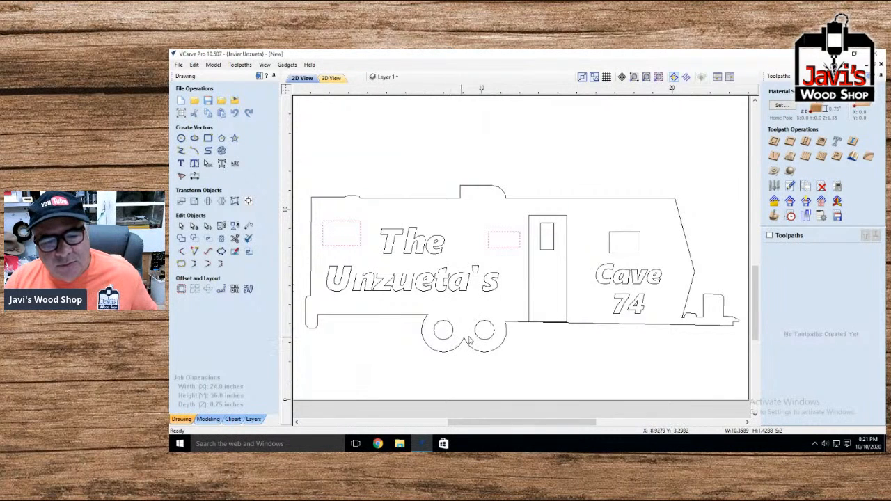
shift+click(449, 325)
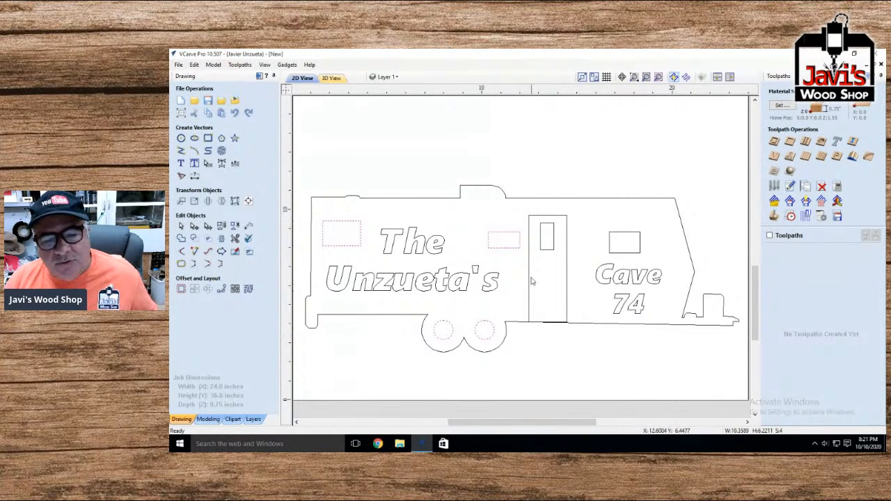
shift+click(567, 275)
shift+click(628, 237)
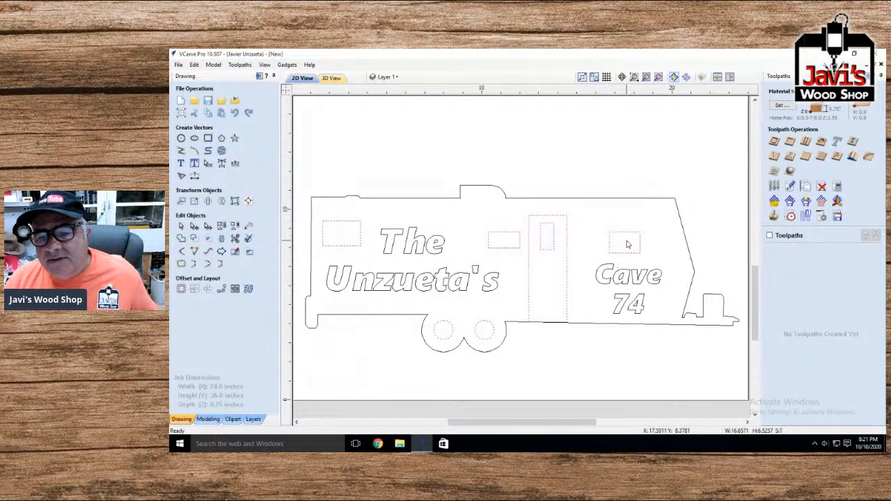
click(773, 142)
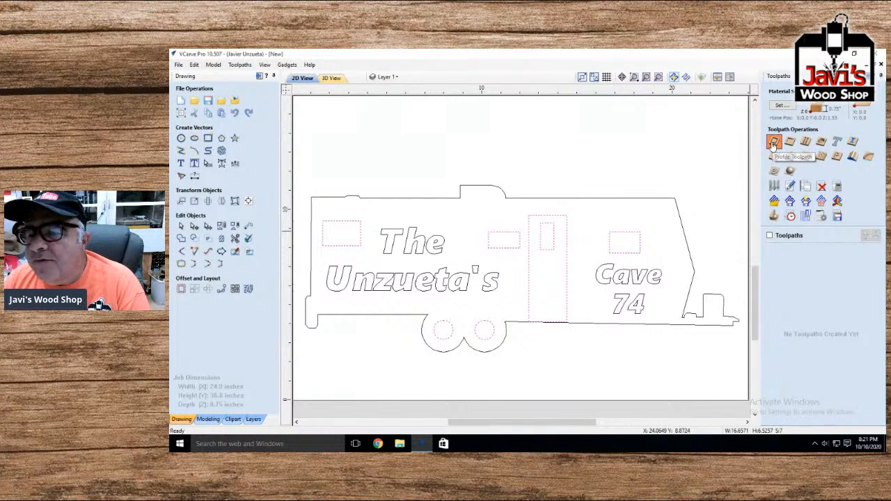
key(Tab)
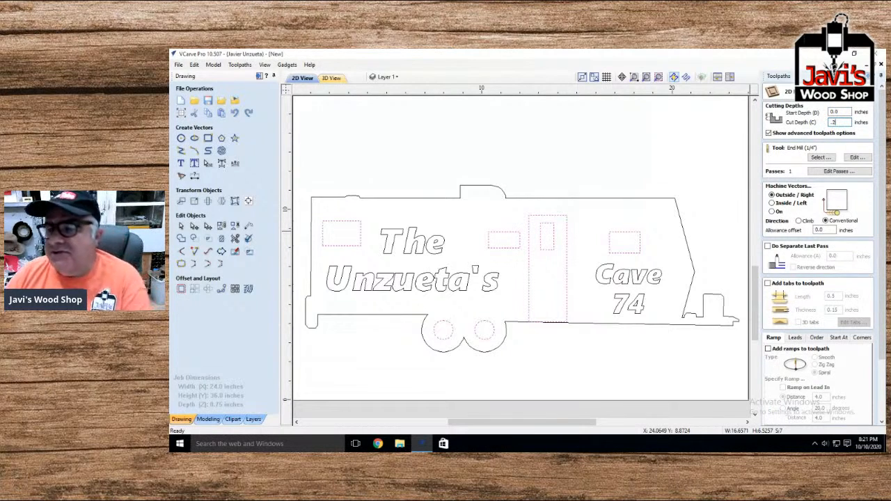
Assign the 60° 1/4-inch V-bit to the profile toolpath, machine on the vectors, and calculate it
click(822, 158)
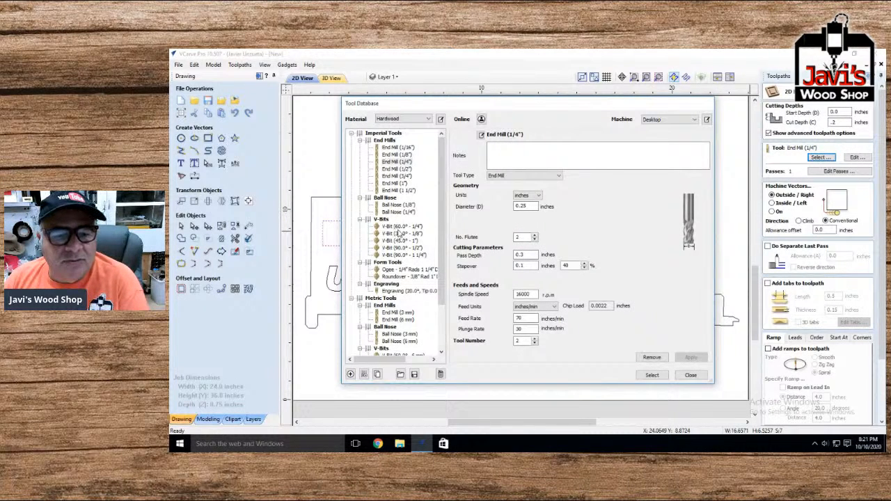
click(400, 226)
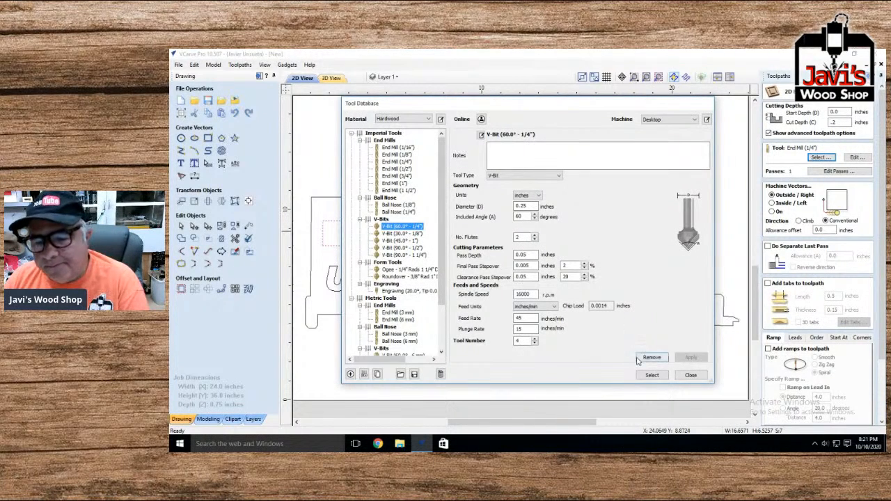
click(652, 375)
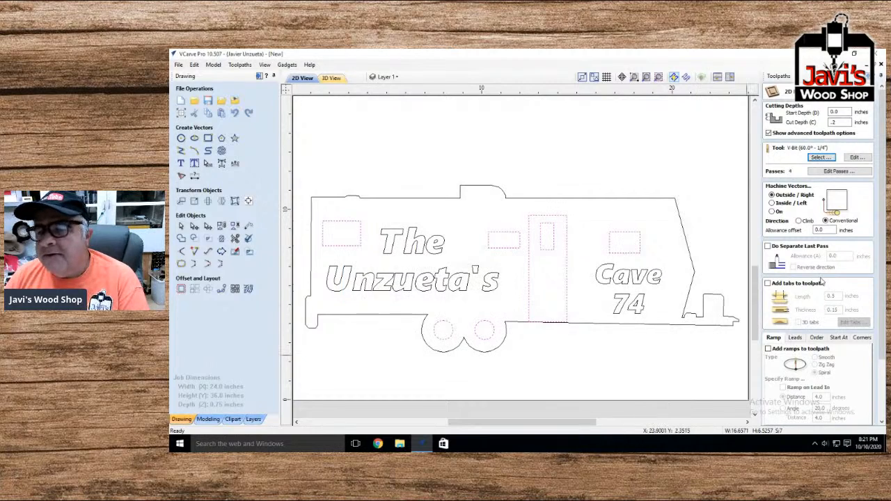
click(772, 211)
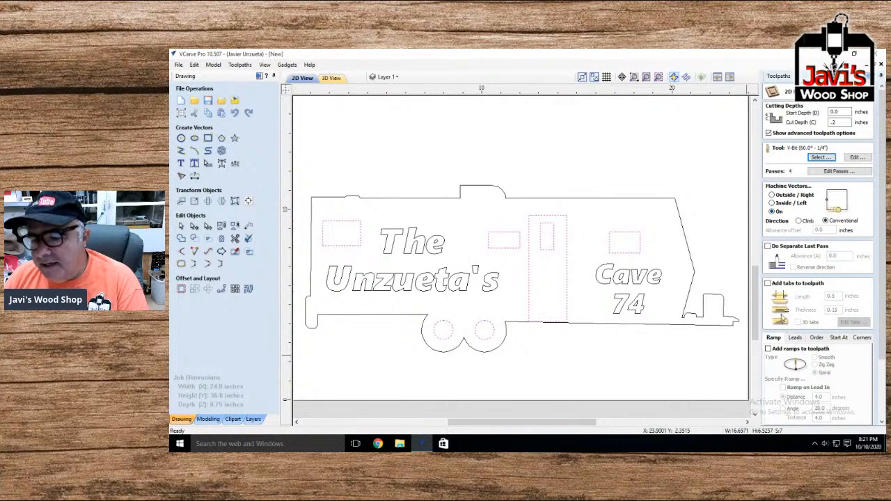
scroll(783, 338, down, 3)
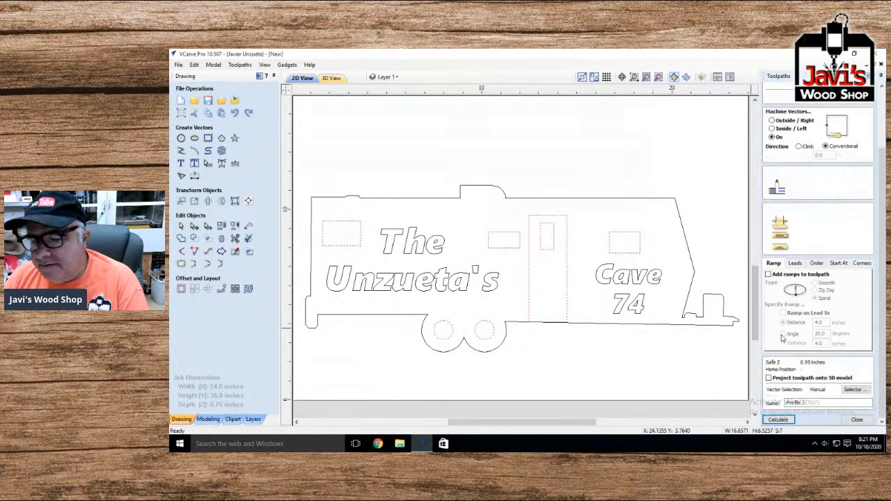
click(778, 419)
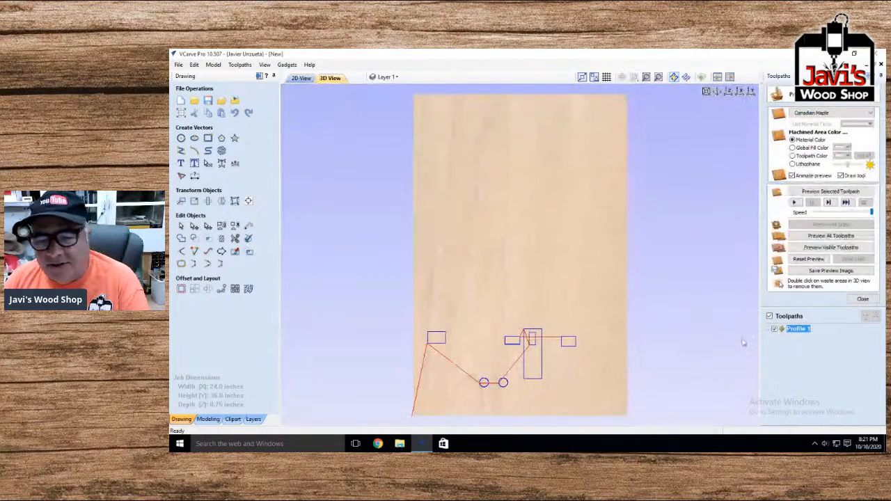
Preview all toolpaths on the board and examine the carved windows, door and wheel hubs in 3D
click(808, 236)
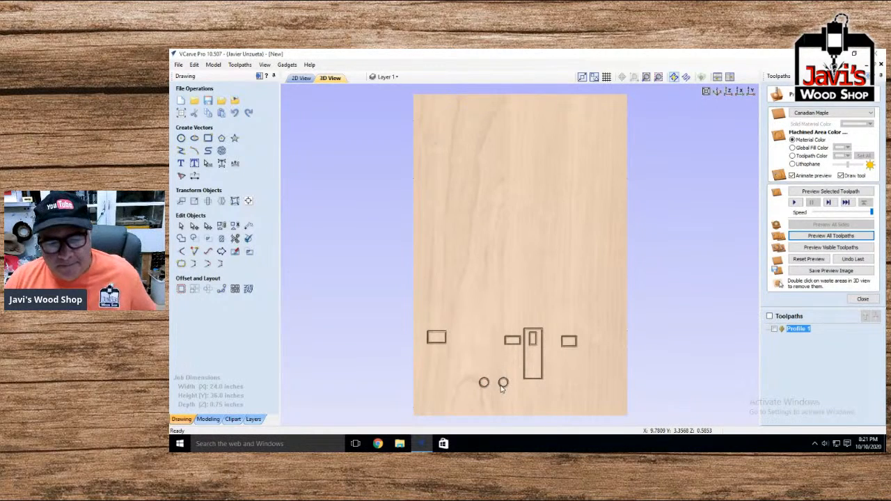
scroll(501, 388, up, 3)
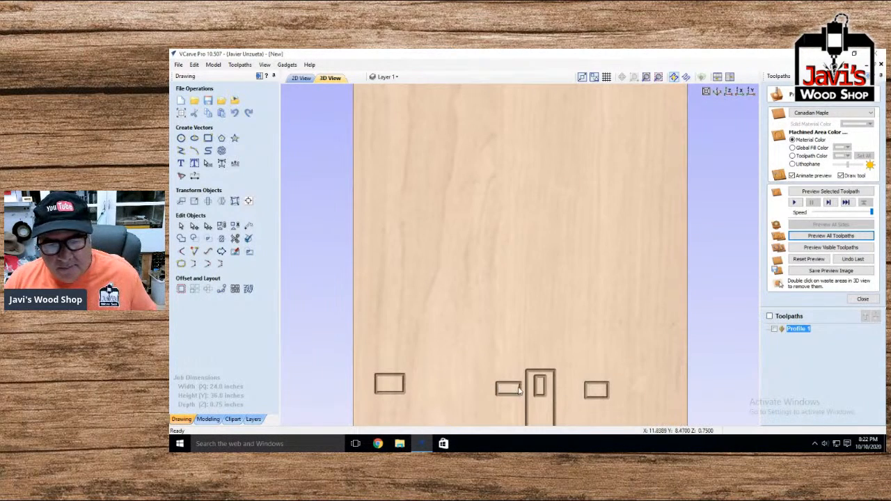
drag(518, 389, 529, 328)
key(super)
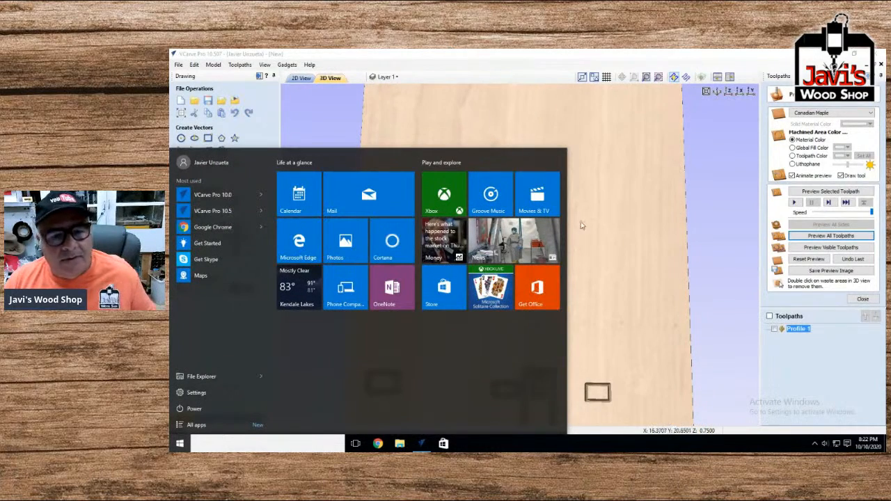
click(586, 329)
drag(576, 292, 582, 225)
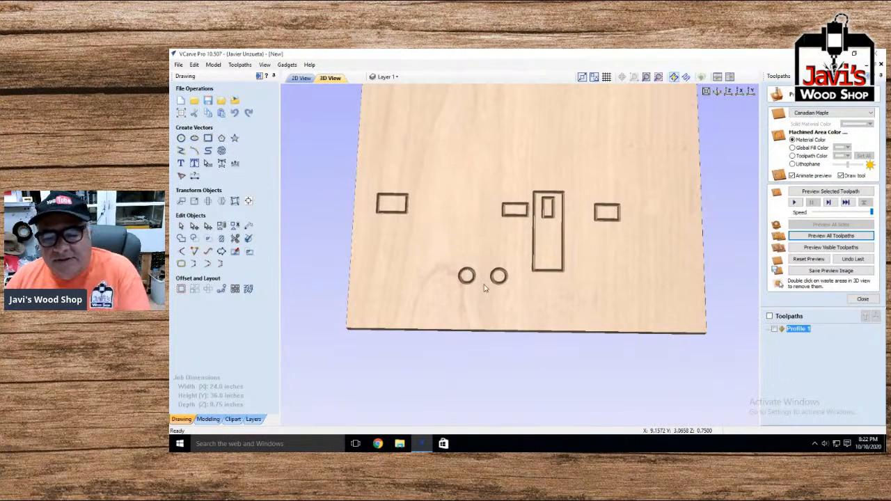
Calculate a V-Carve toolpath for the family-name and "Cave 74" texts with 0.2-inch flat depth, 60° V-bit and 1/4-inch end mill clearance
click(301, 79)
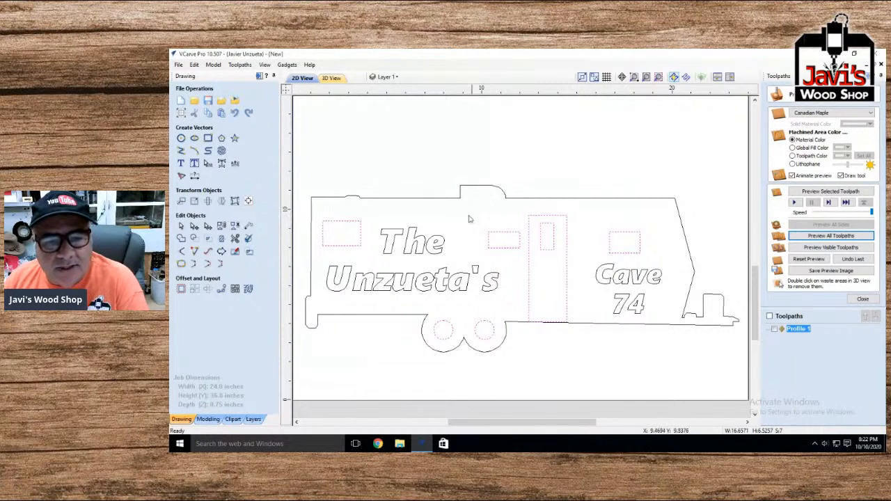
click(411, 253)
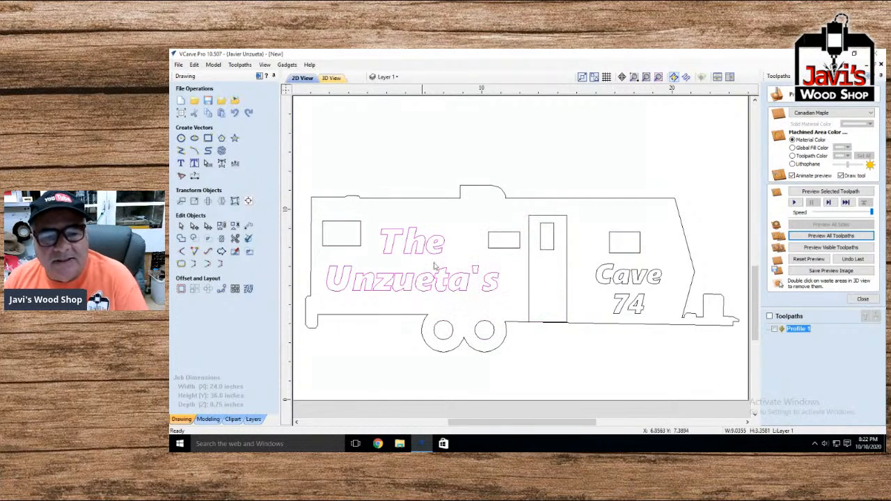
shift+click(629, 277)
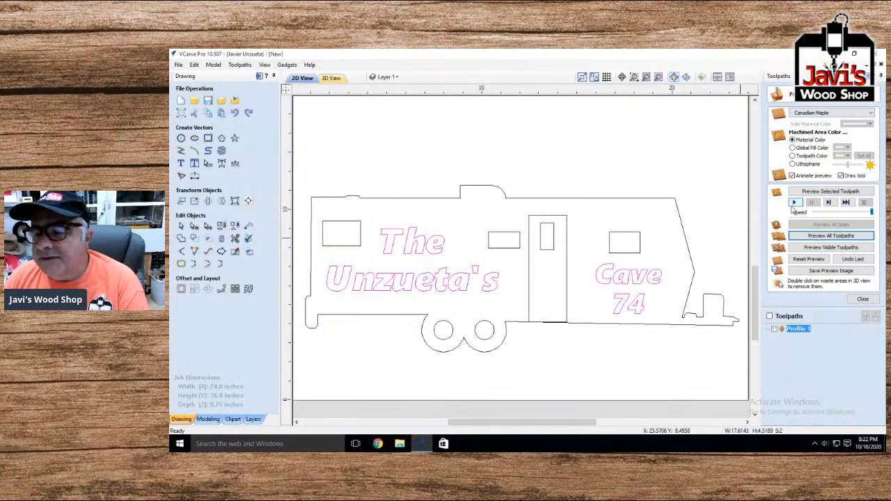
click(863, 299)
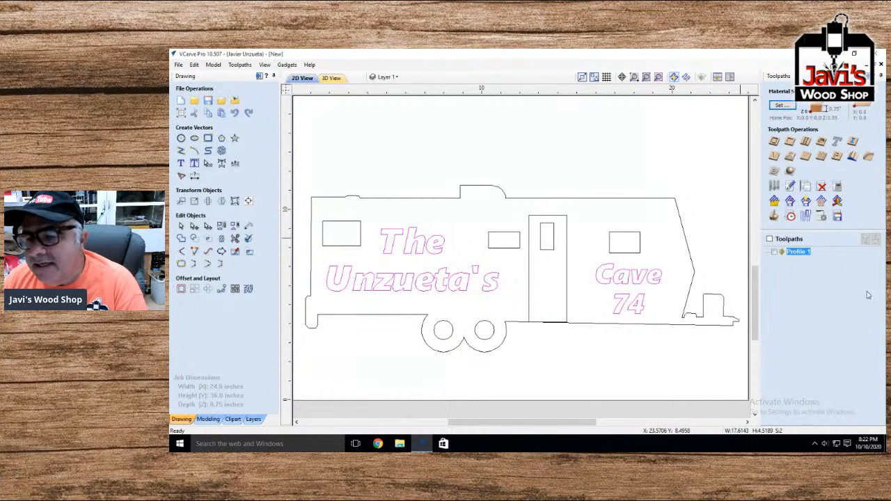
click(774, 156)
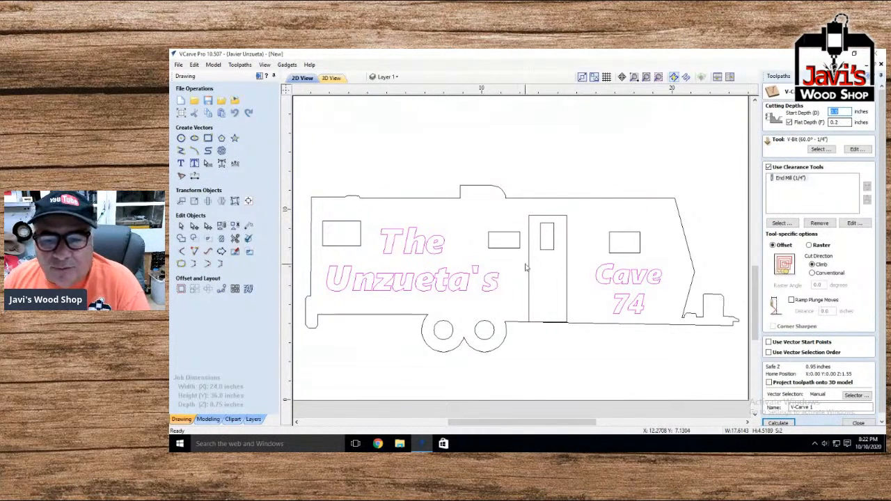
scroll(793, 381, down, 1)
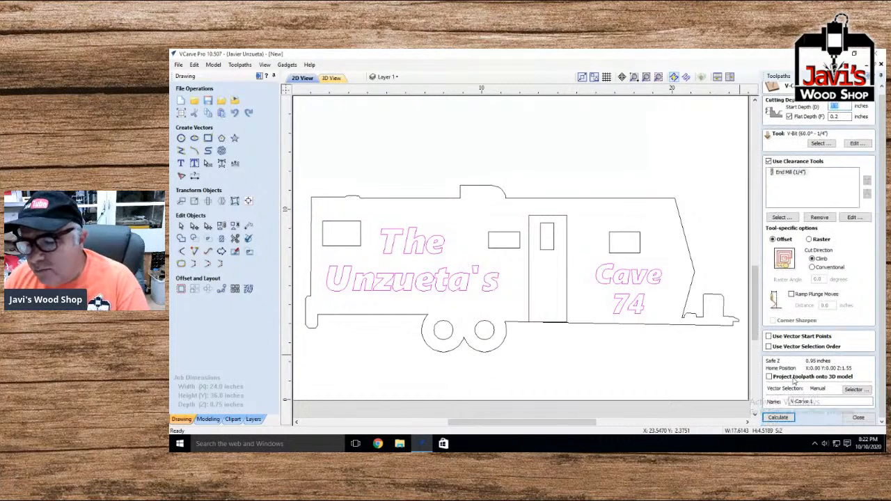
click(783, 418)
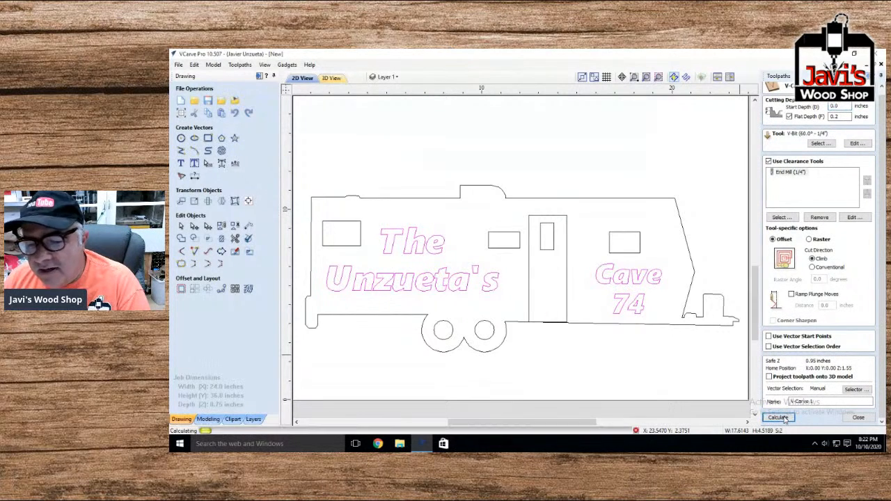
click(527, 262)
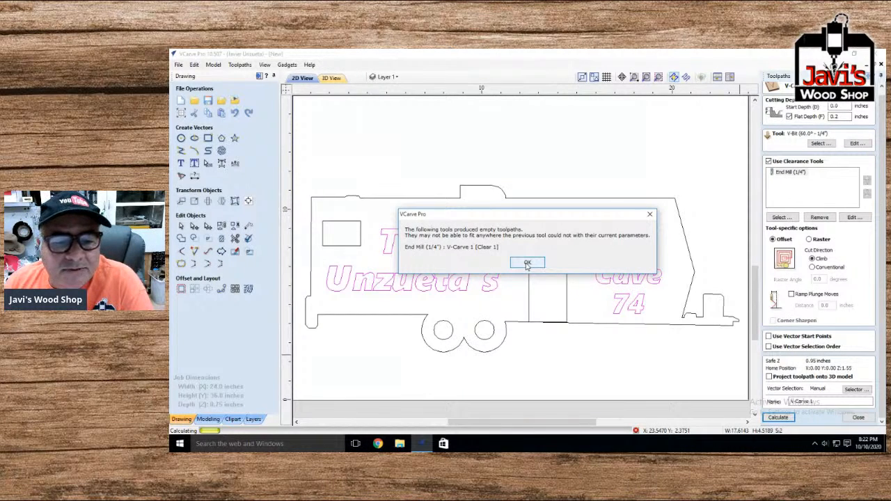
click(527, 263)
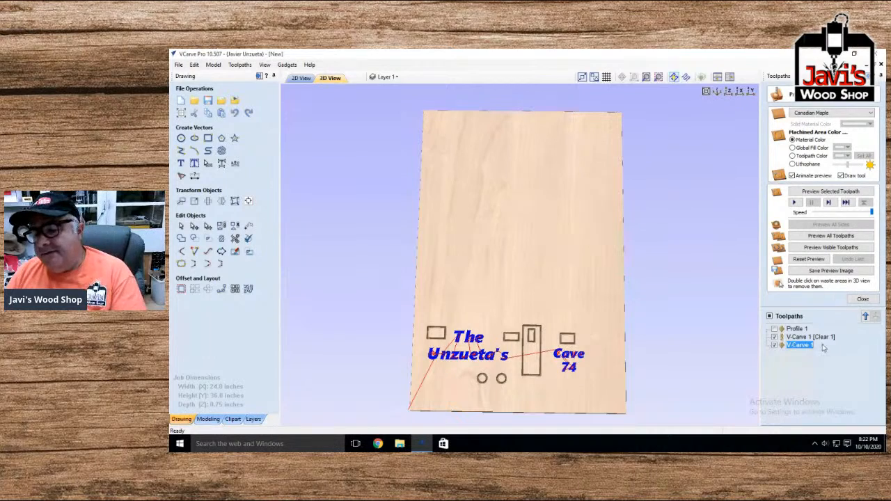
Recalculate the lettering's V-Carve toolpath without clearance tools and preview the visible toolpath
click(863, 299)
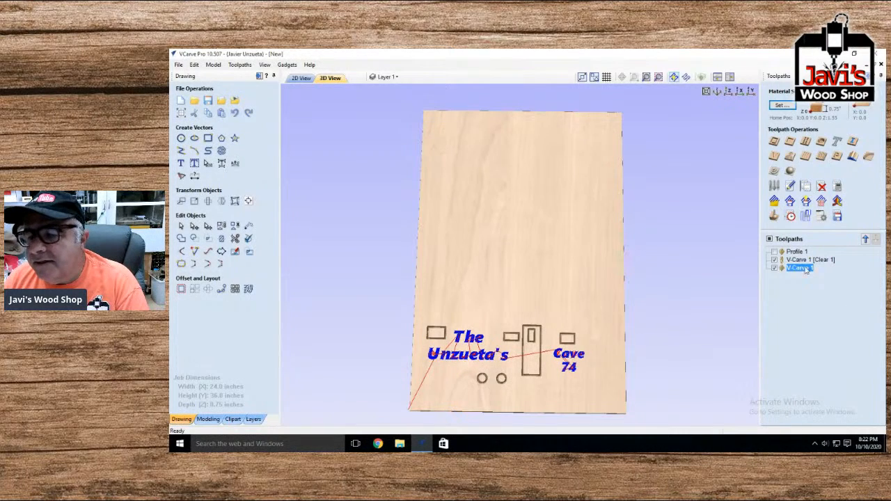
double_click(799, 260)
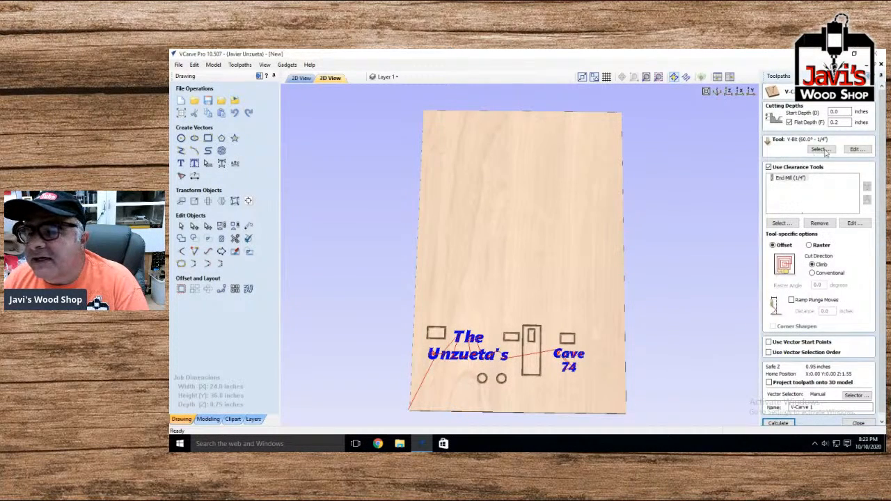
click(769, 167)
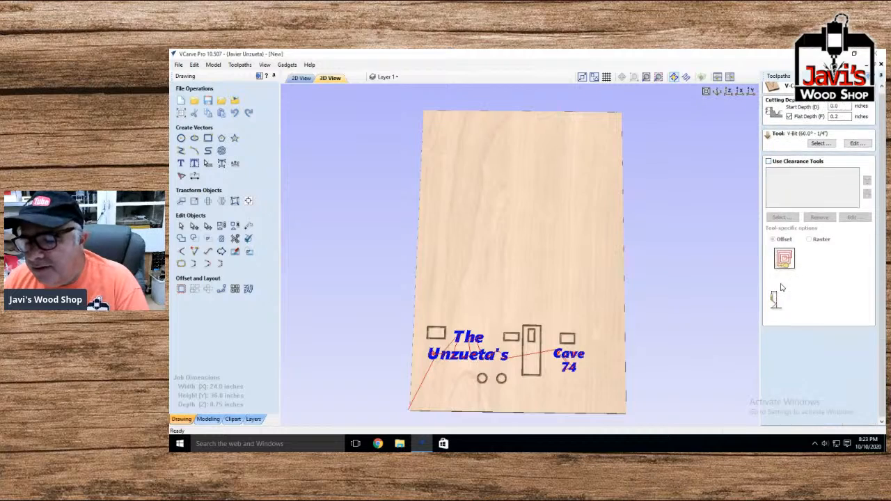
click(778, 418)
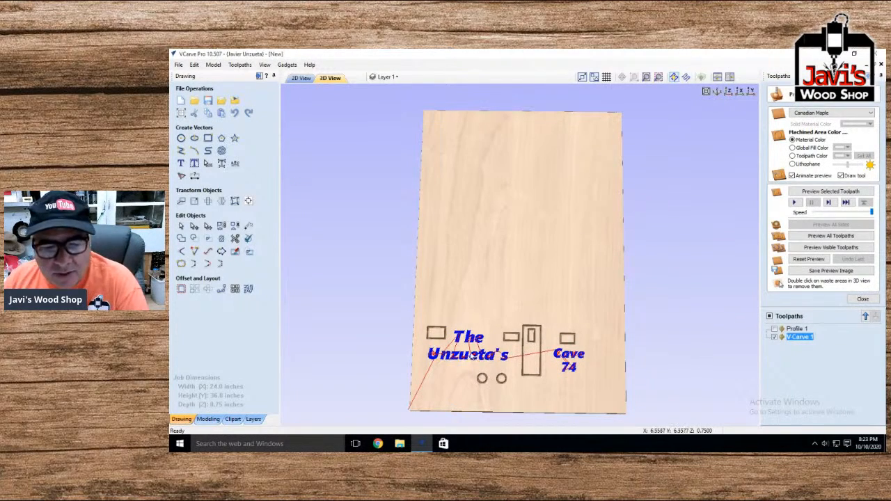
click(806, 246)
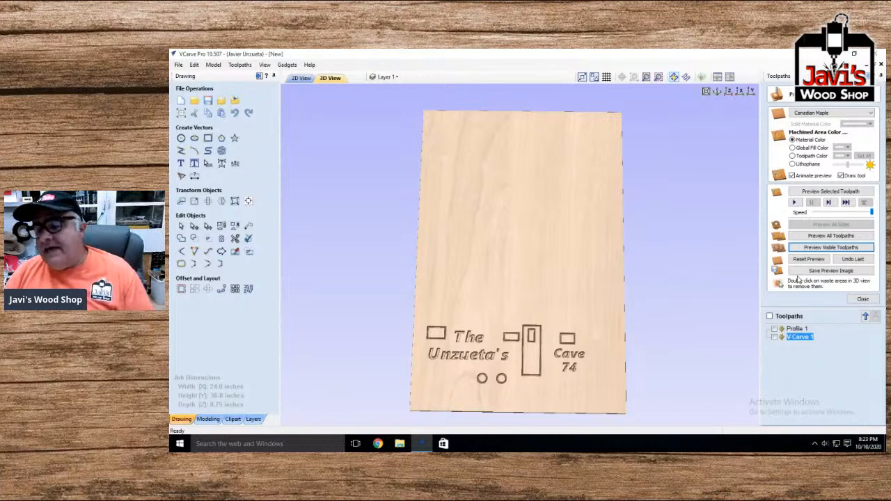
Calculate a profile toolpath outside the selected trailer outline with a 0.75-inch cut depth and the 1/16-inch end mill
click(300, 77)
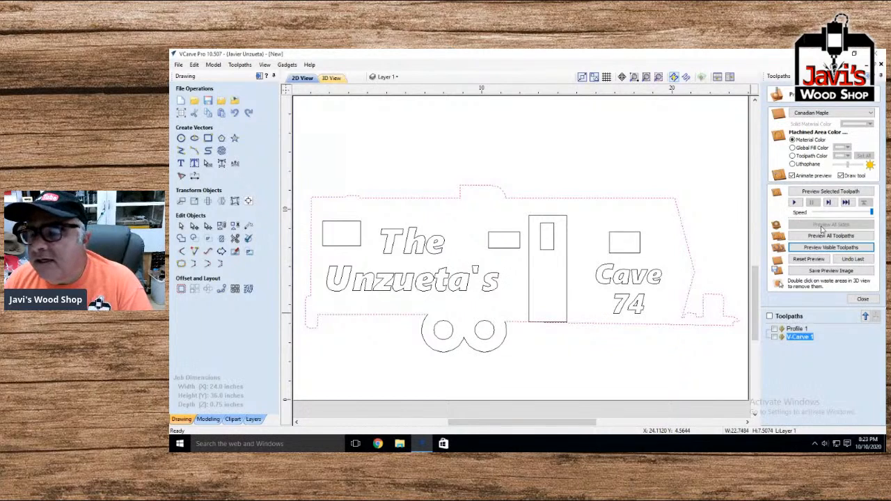
click(863, 299)
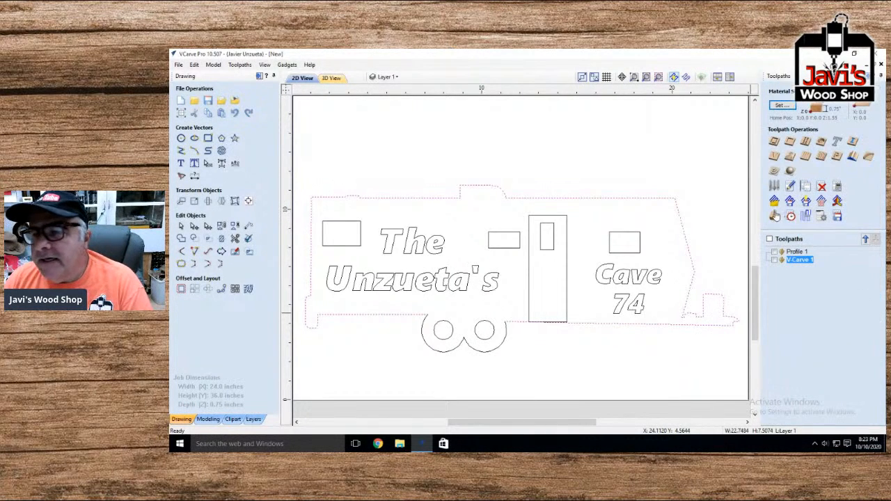
click(774, 142)
click(820, 158)
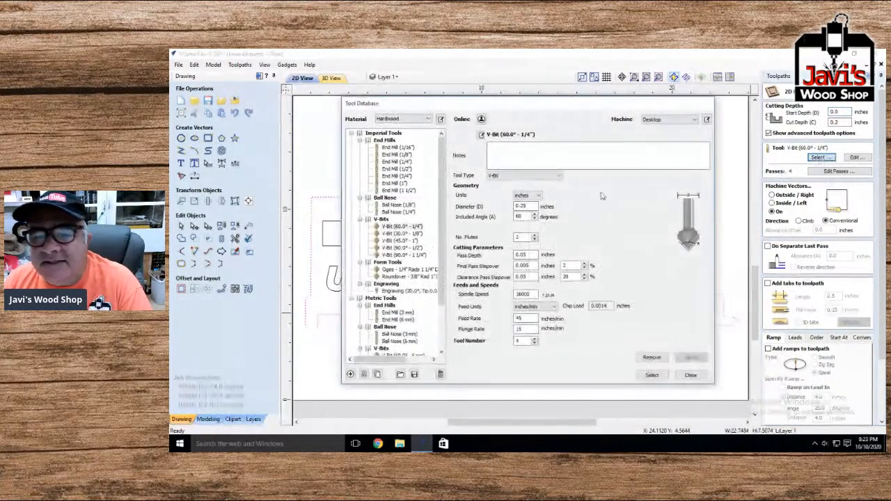
click(397, 148)
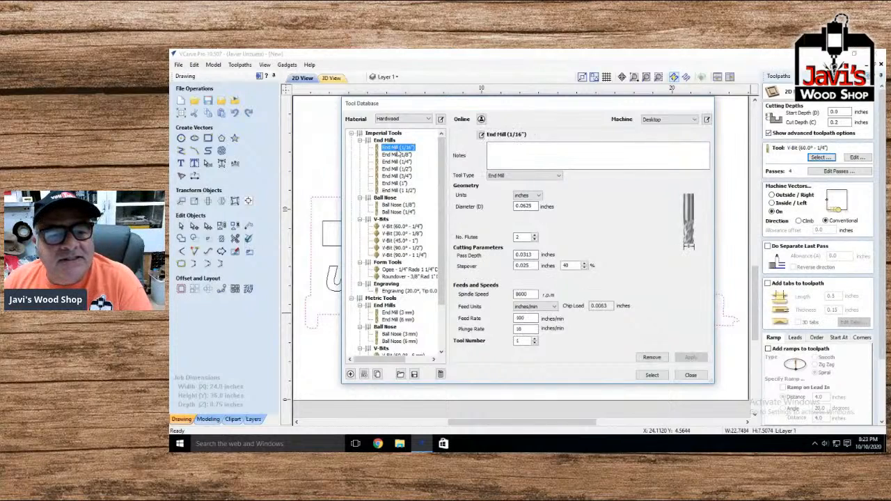
click(651, 376)
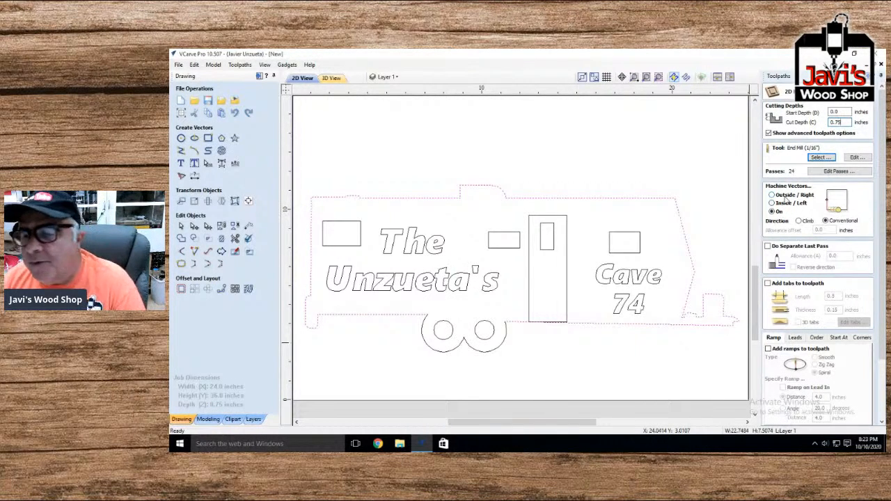
click(786, 198)
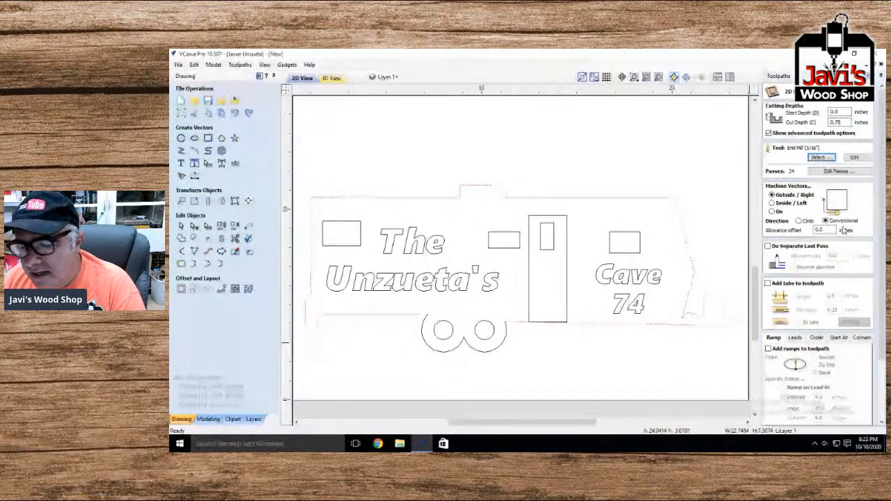
scroll(843, 230, down, 3)
click(775, 421)
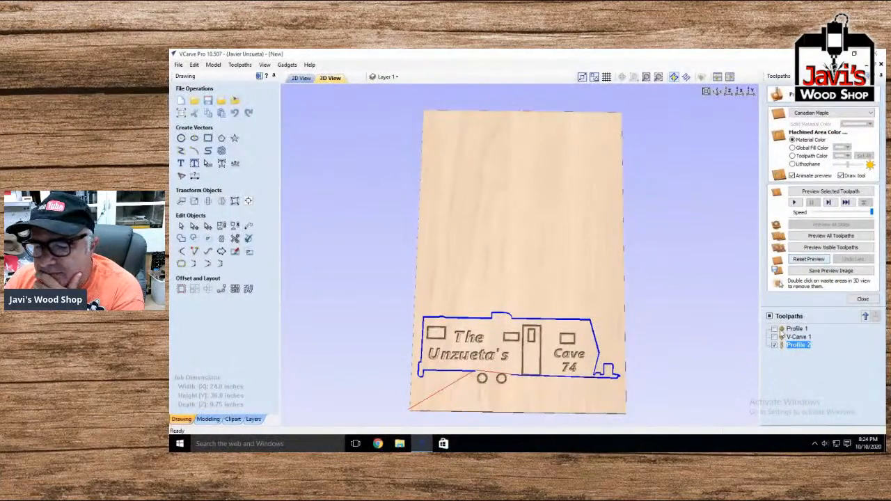
Show all three toolpaths, reset the material preview and simulate all toolpaths on the board
click(774, 329)
click(774, 337)
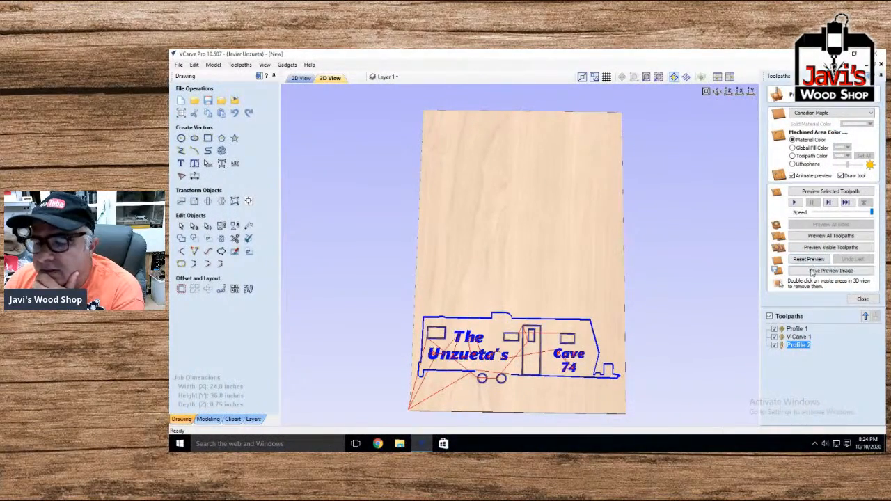
click(808, 259)
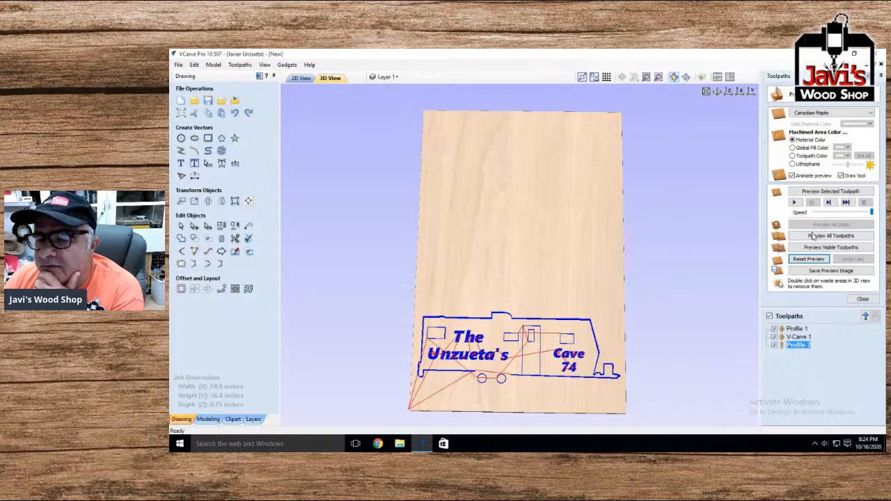
click(813, 236)
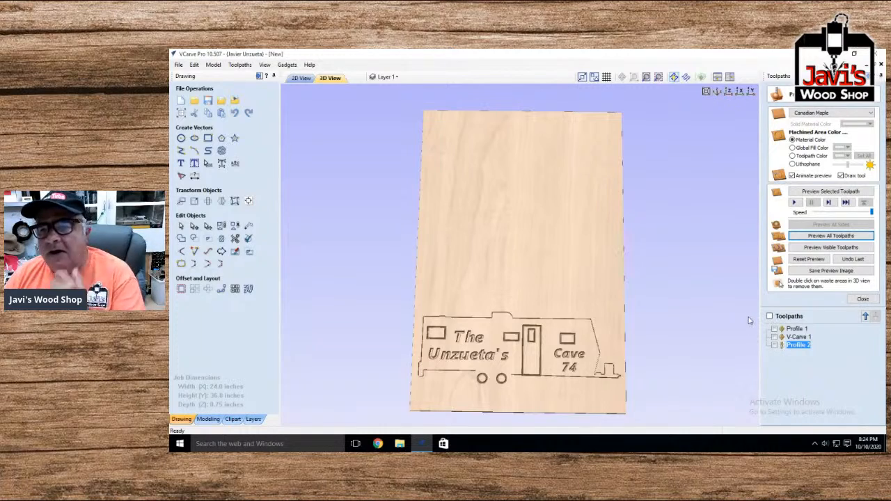
Join the two outer wheel arcs with the trailer's bottom outline into one continuous vector
click(302, 78)
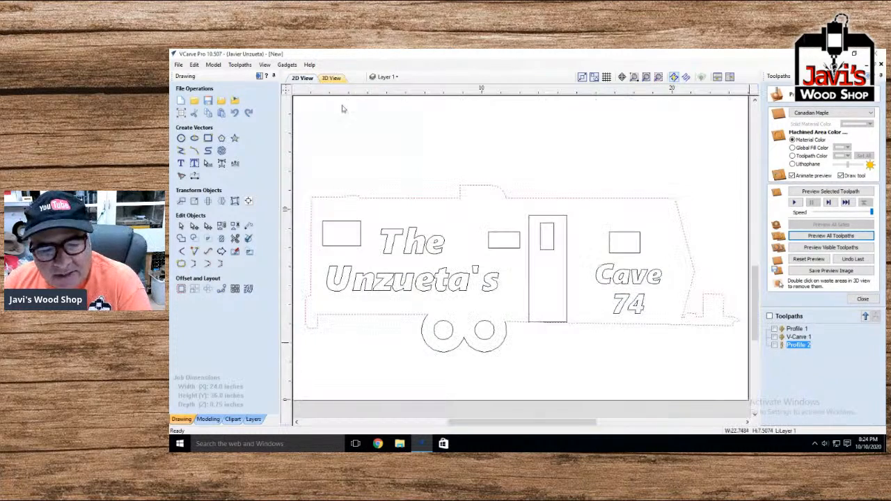
scroll(471, 353, up, 3)
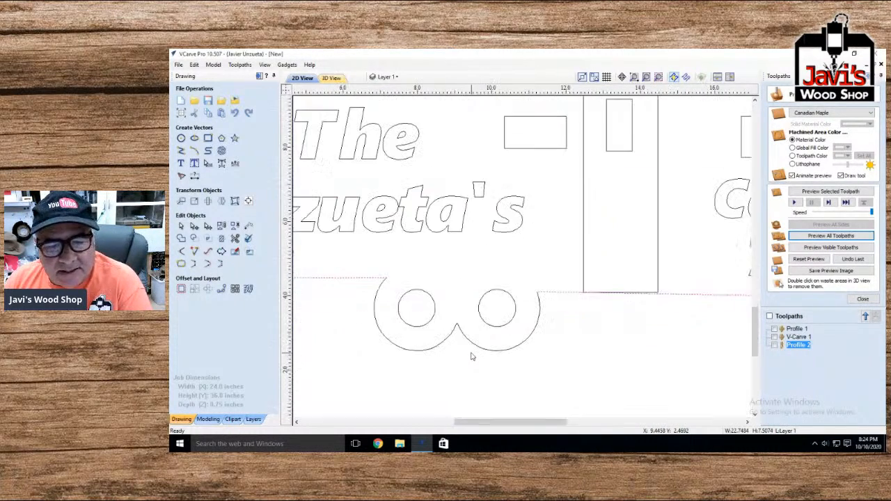
middle_drag(472, 350, 539, 350)
click(494, 349)
shift+click(437, 279)
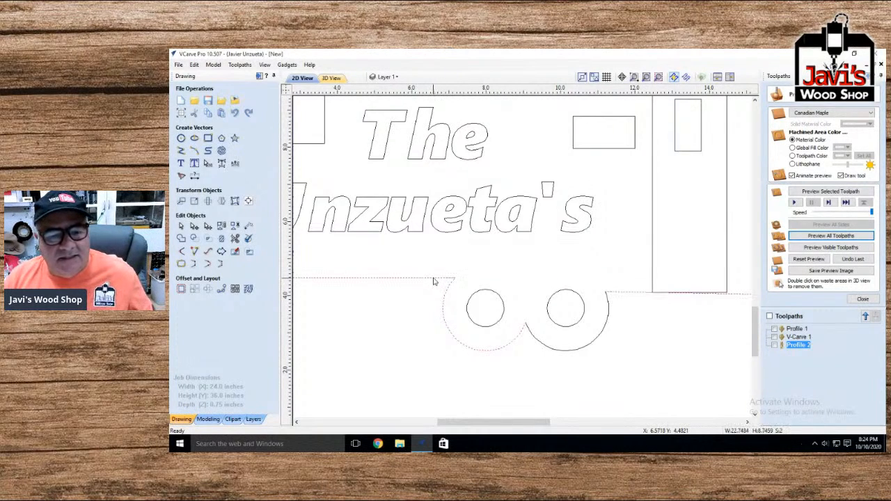
click(195, 265)
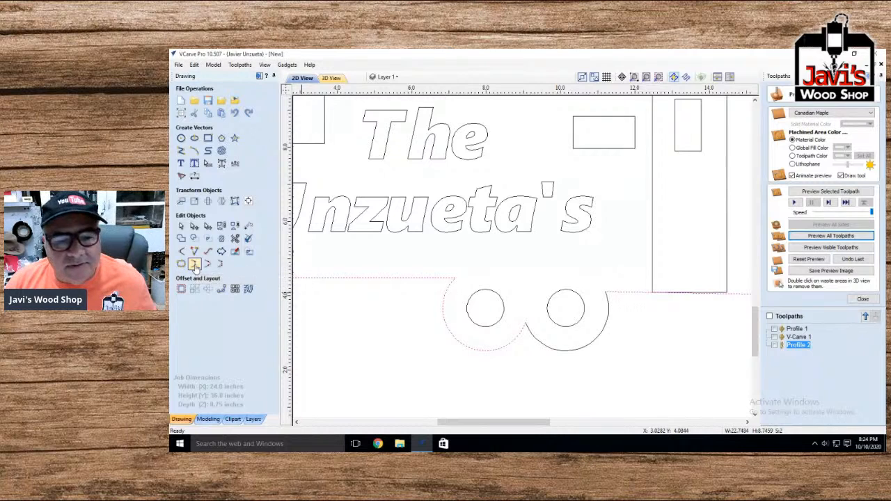
shift+click(522, 329)
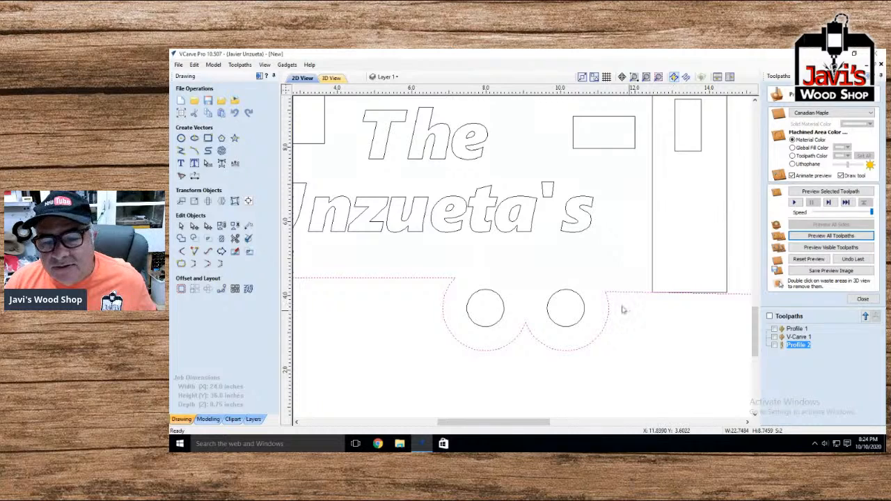
click(195, 265)
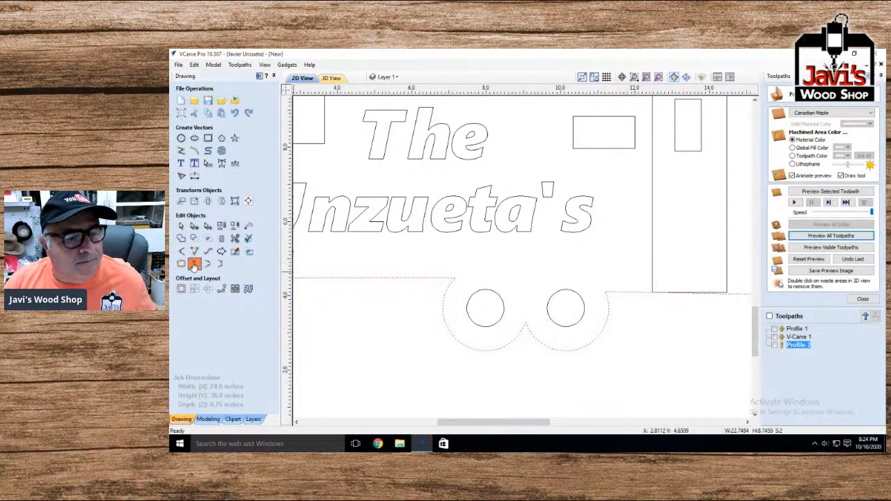
Select the joined trailer outline and recalculate the outer cutout profile toolpath so it includes the wheels
click(596, 398)
click(575, 352)
double_click(798, 346)
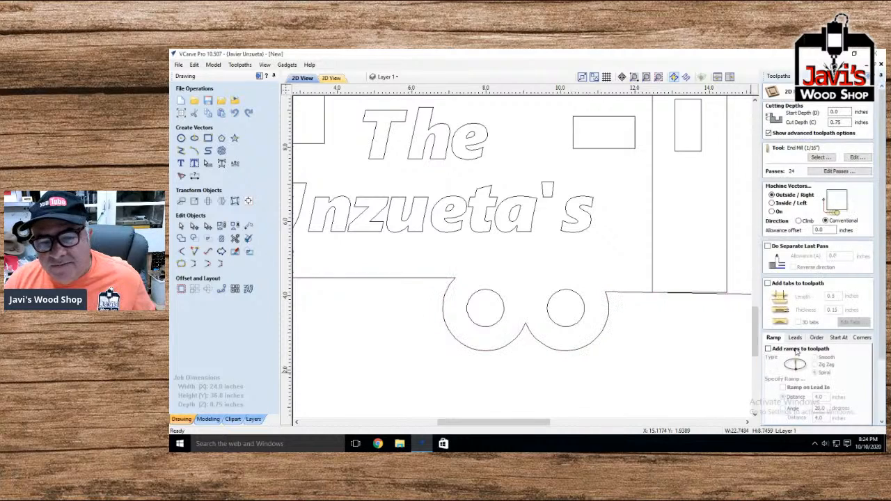
scroll(795, 364, down, 5)
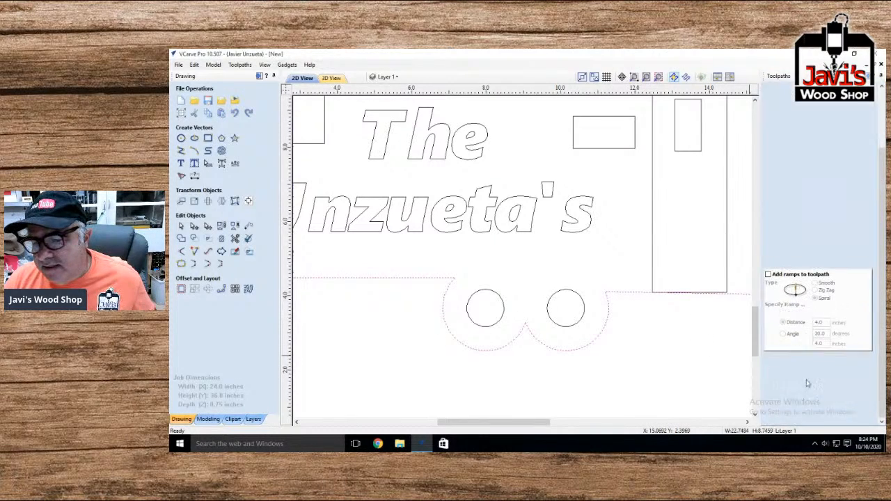
click(787, 422)
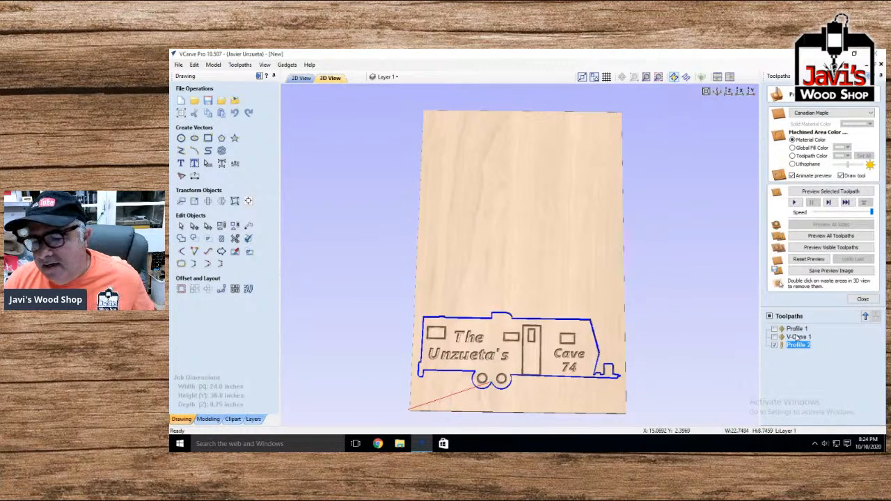
Reset the preview, simulate all toolpaths, remove the waste board around the trailer and examine the finished sign in 3D
click(808, 259)
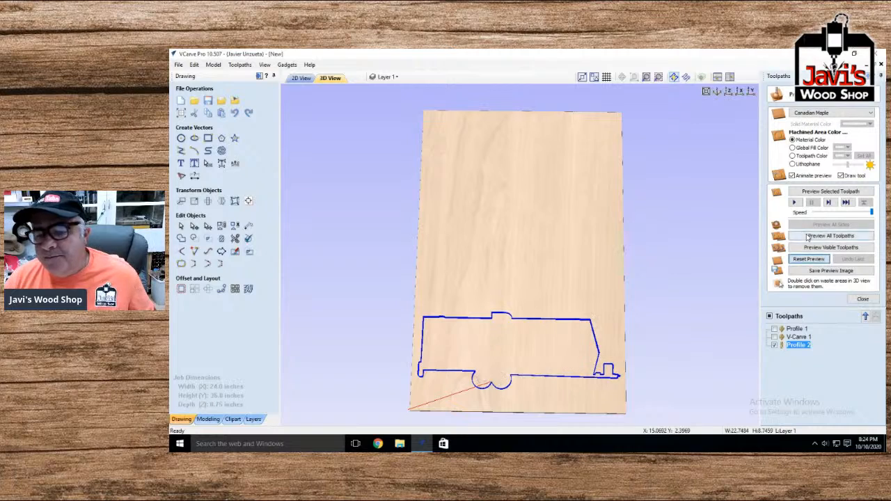
click(808, 236)
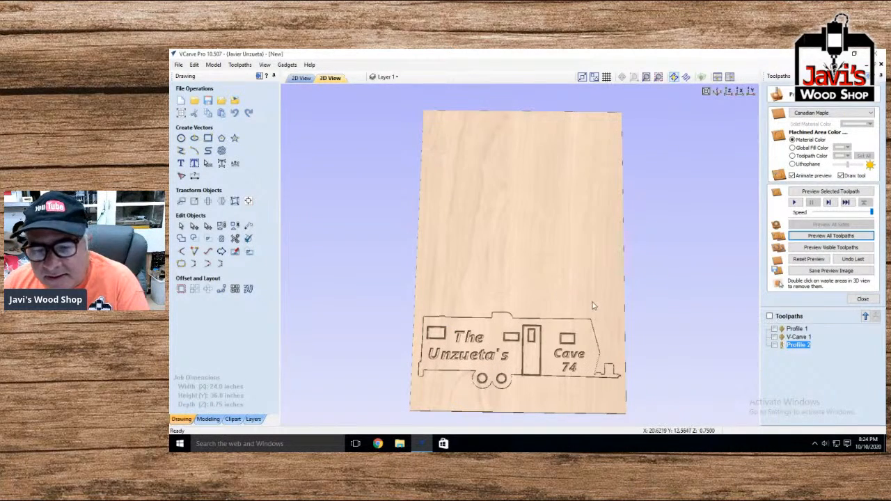
scroll(569, 275, up, 2)
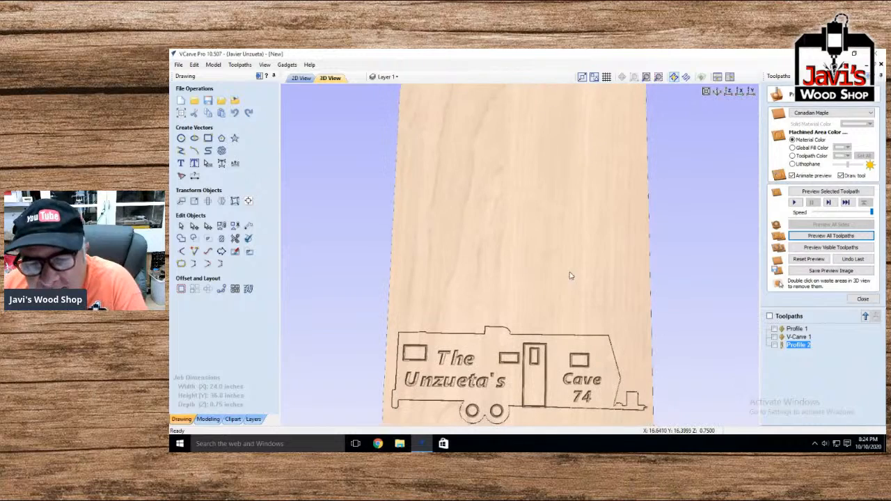
double_click(575, 278)
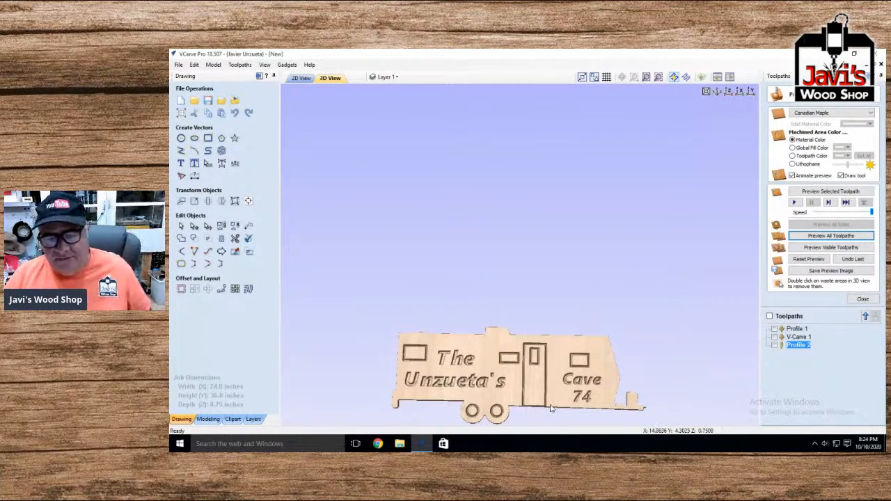
middle_drag(546, 413, 552, 275)
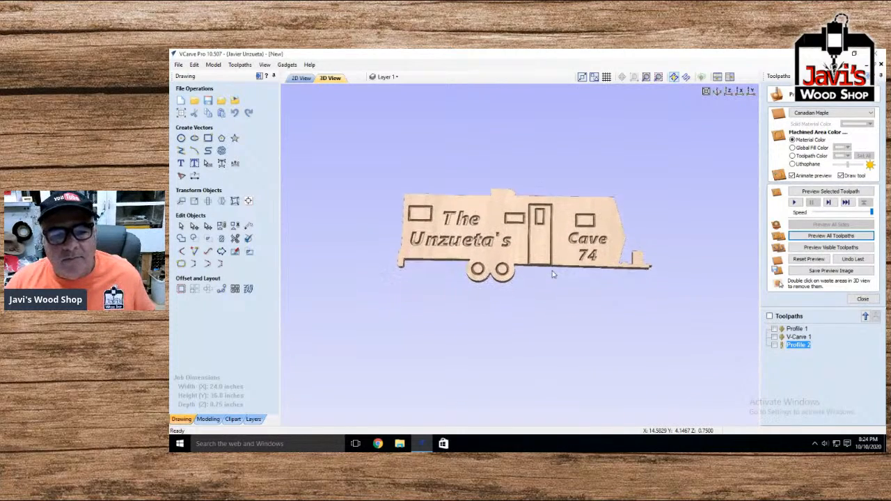
scroll(553, 276, up, 4)
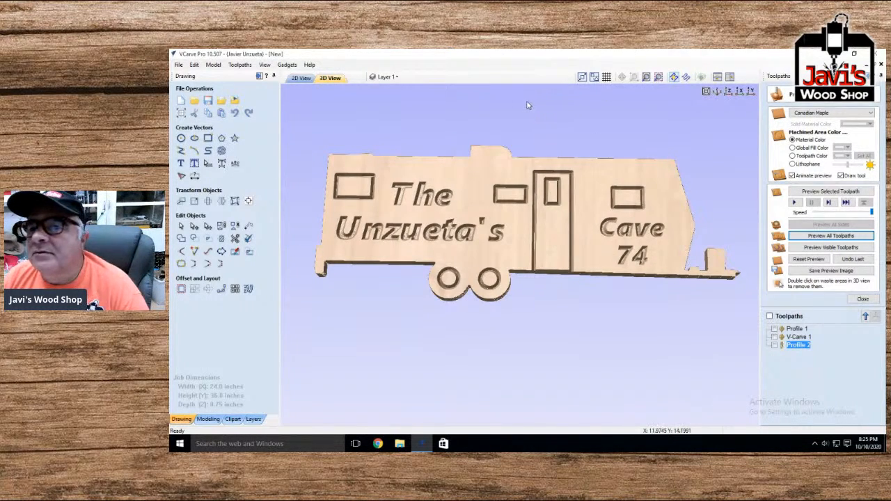
Switch to the StreamYard broadcast page and read the viewers' comments in the live chat
key(alt+Tab)
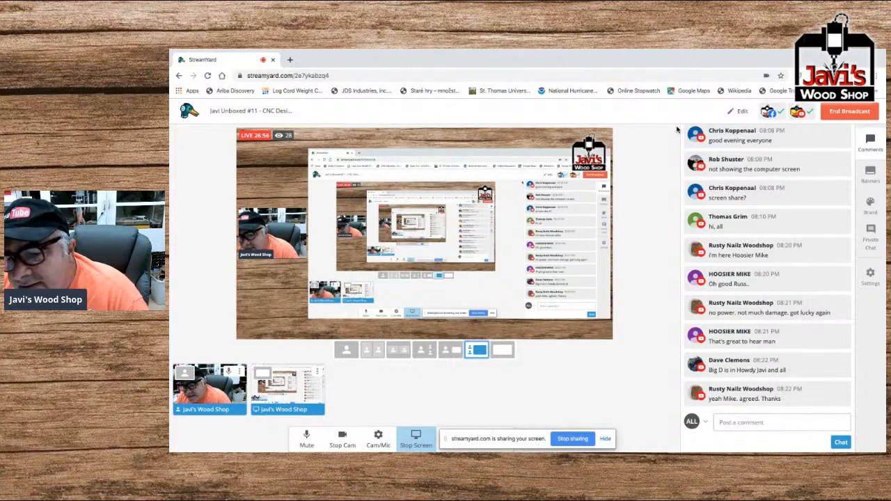
mouse_move(687, 155)
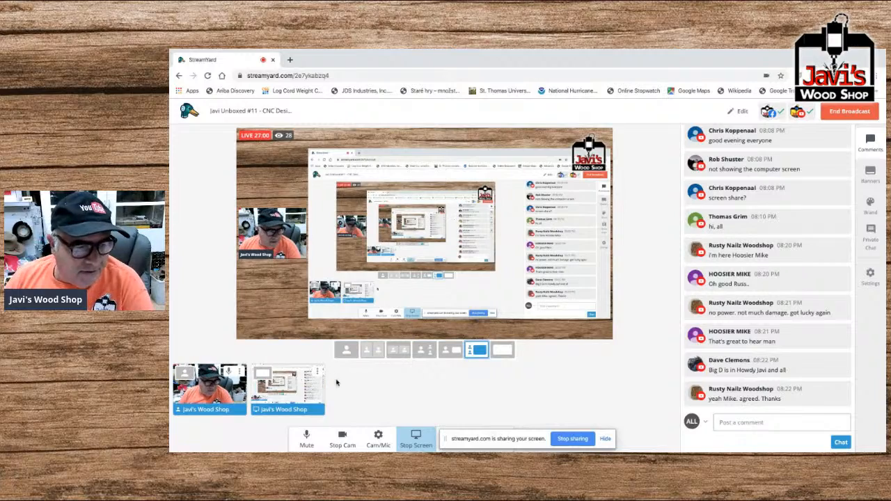
mouse_move(753, 379)
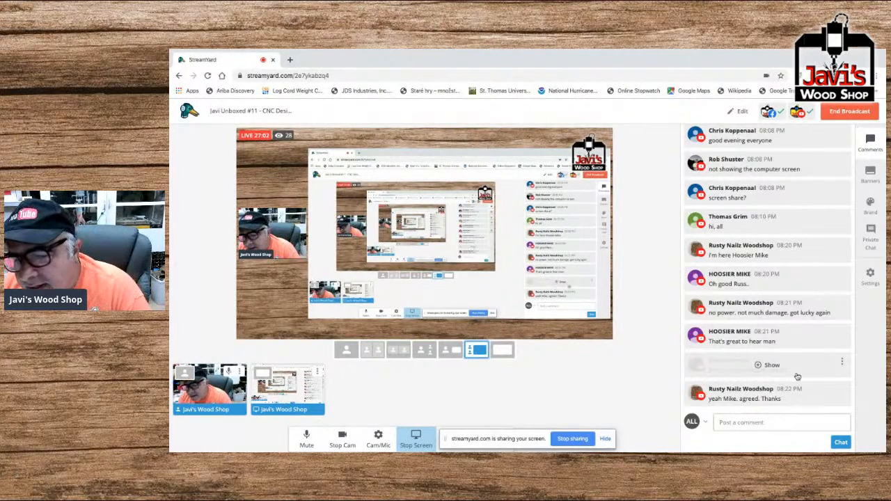
Switch to VCarve Pro and try to recalculate the Profile 2 toolpath with the 1/4" end mill
mouse_move(792, 405)
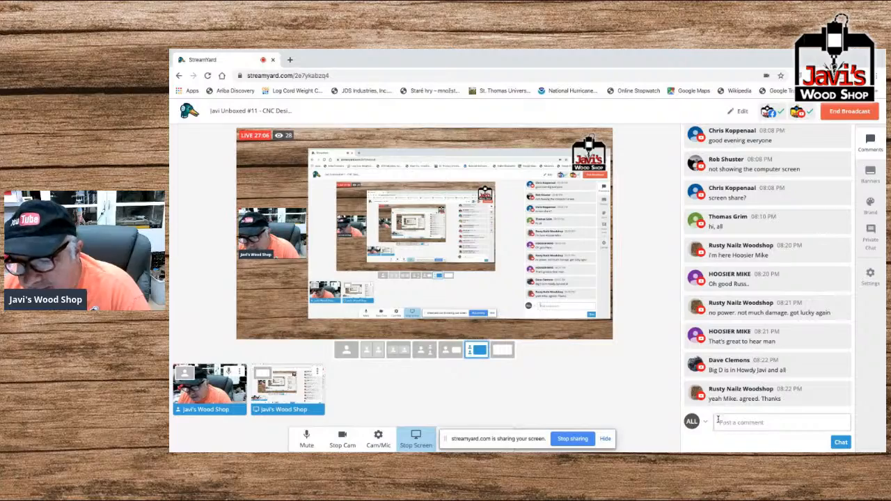
key(ctrl+Right)
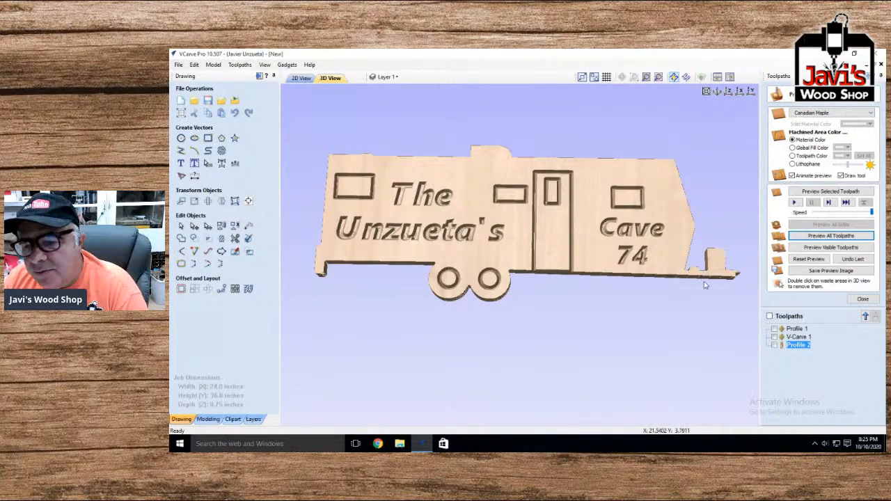
double_click(797, 347)
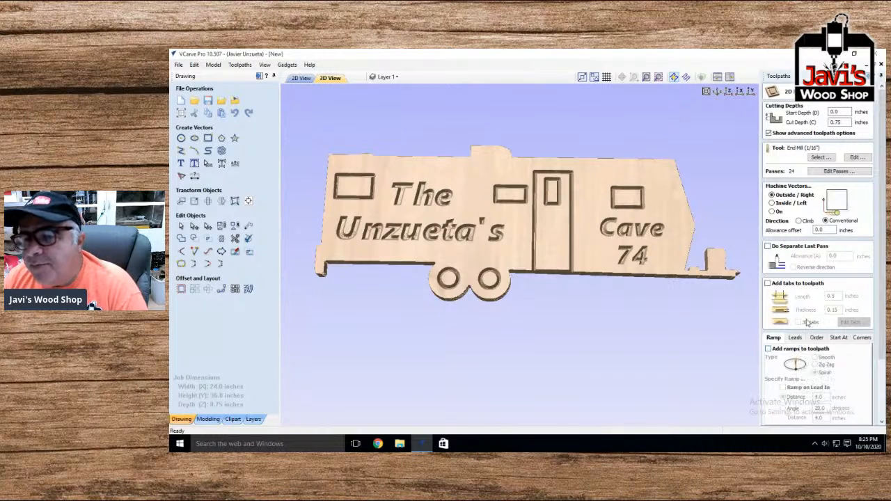
click(820, 157)
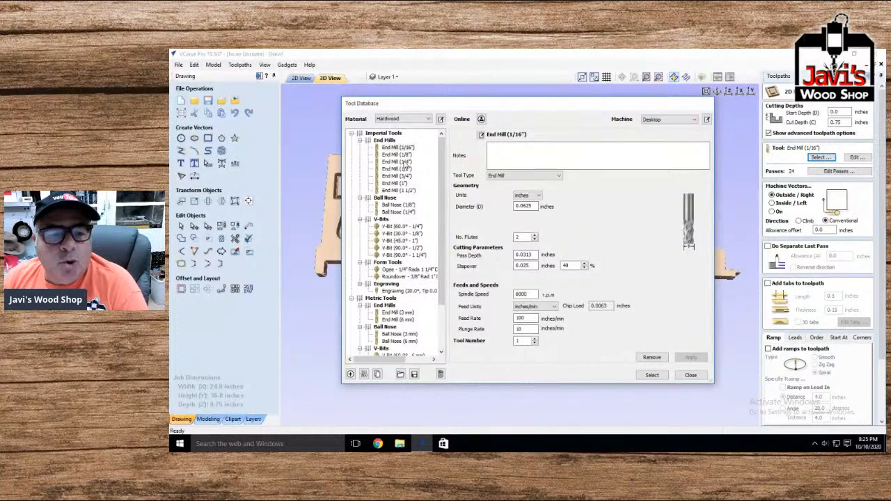
click(408, 162)
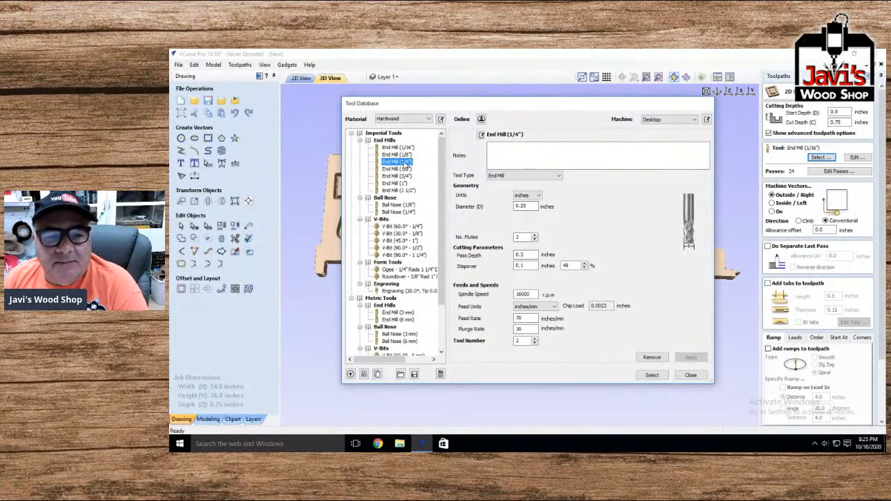
click(654, 376)
scroll(852, 352, down, 3)
click(779, 419)
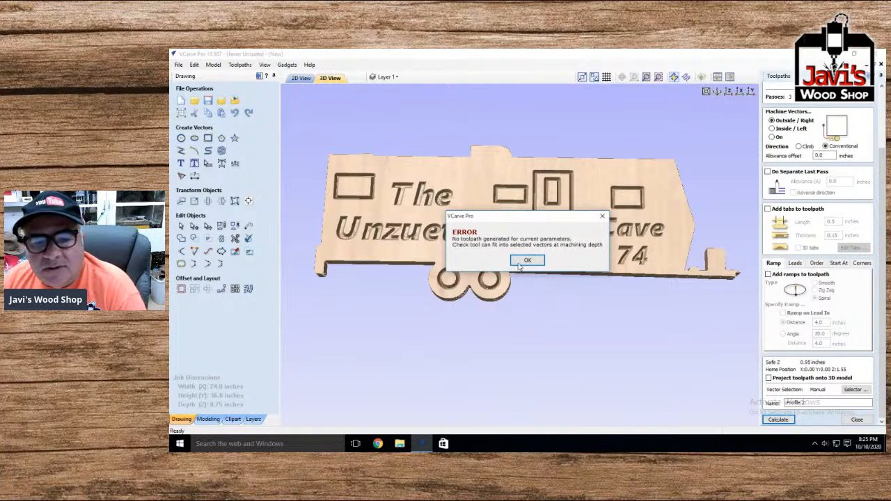
click(527, 260)
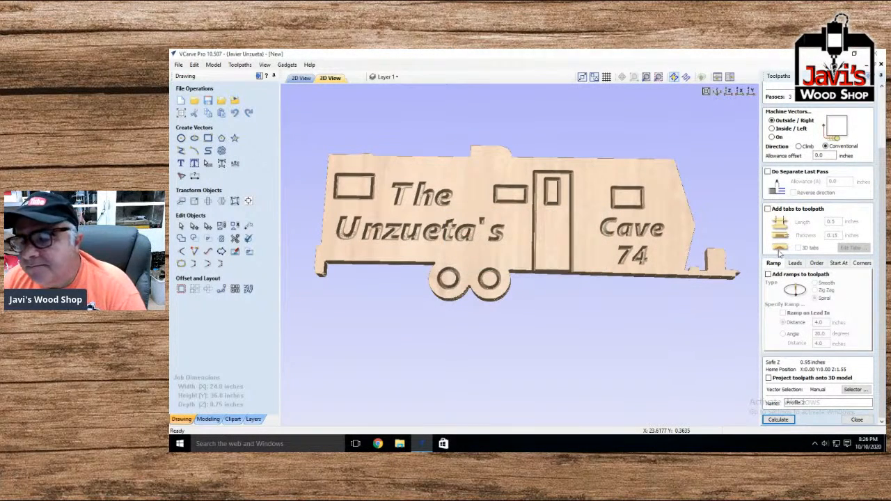
click(857, 419)
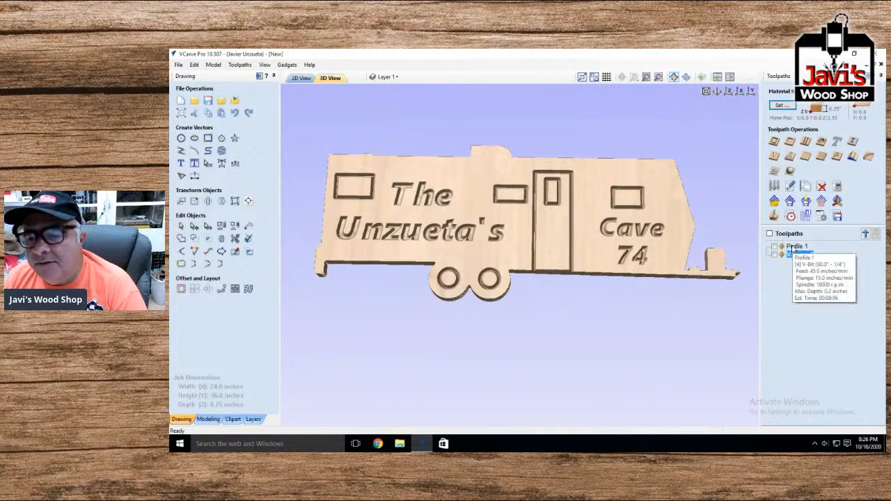
Start a new outside profile toolpath on the trailer outline with the 1/4" end mill and try to calculate it
click(301, 77)
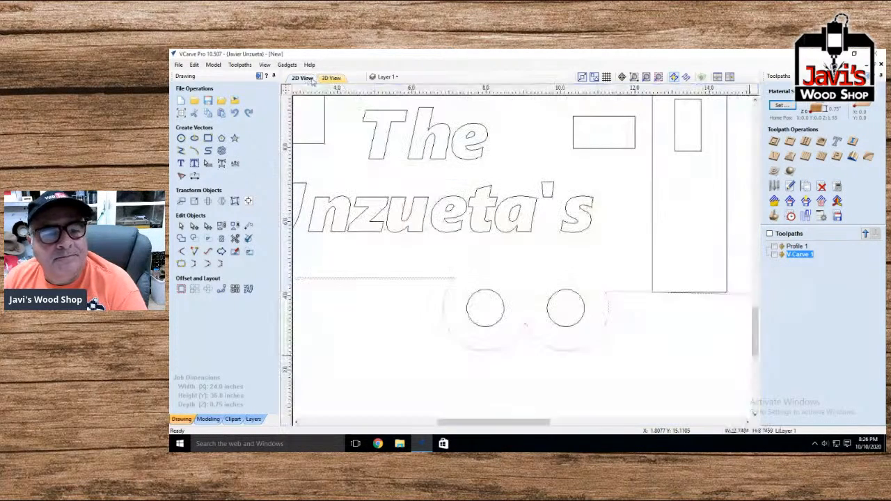
click(774, 141)
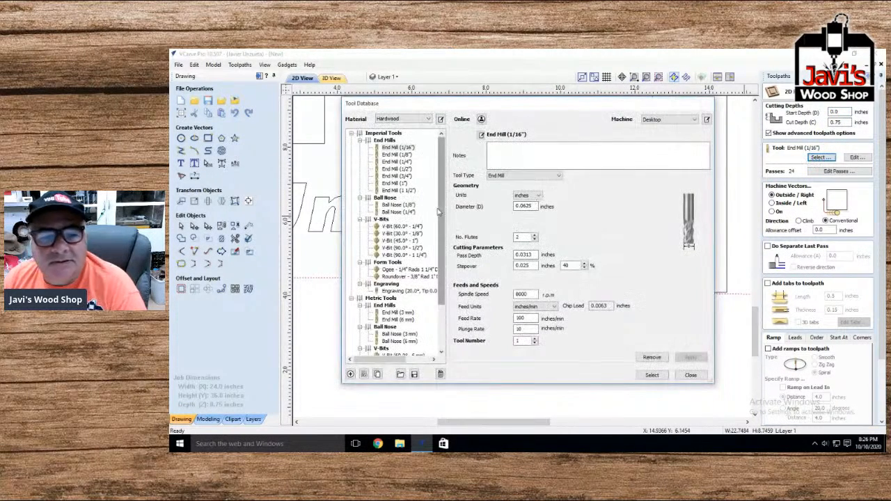
double_click(392, 163)
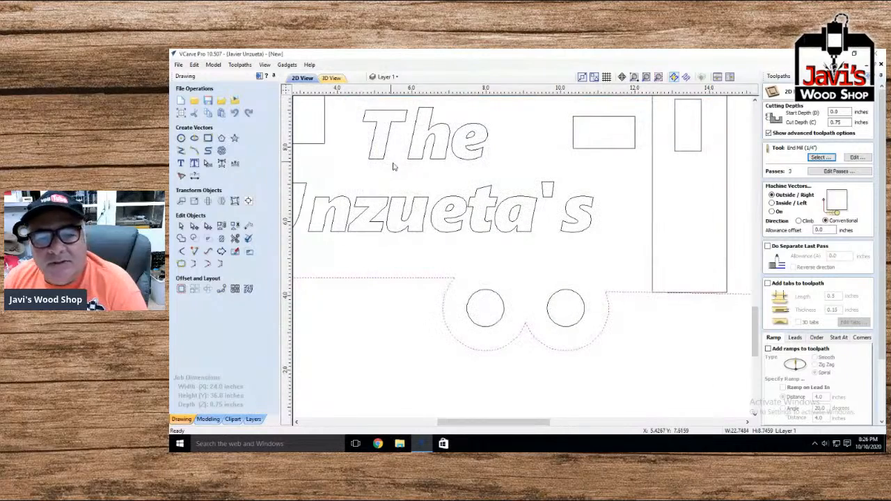
scroll(778, 407, down, 3)
click(778, 420)
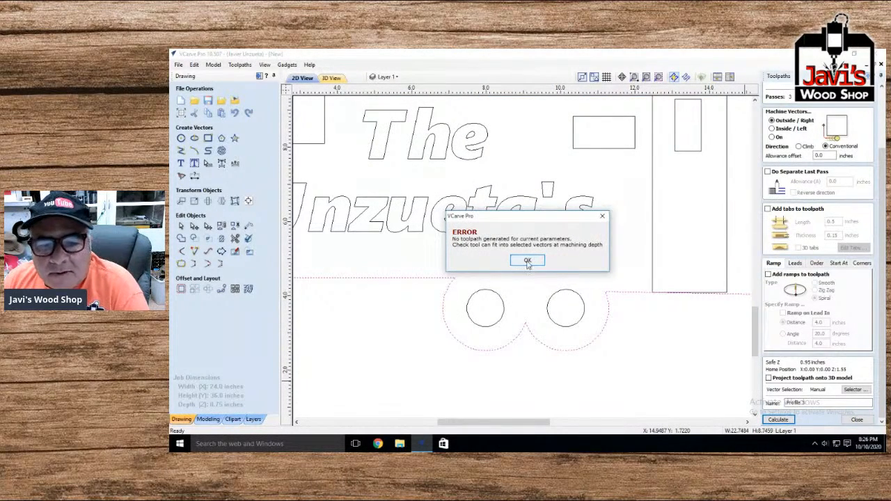
click(527, 261)
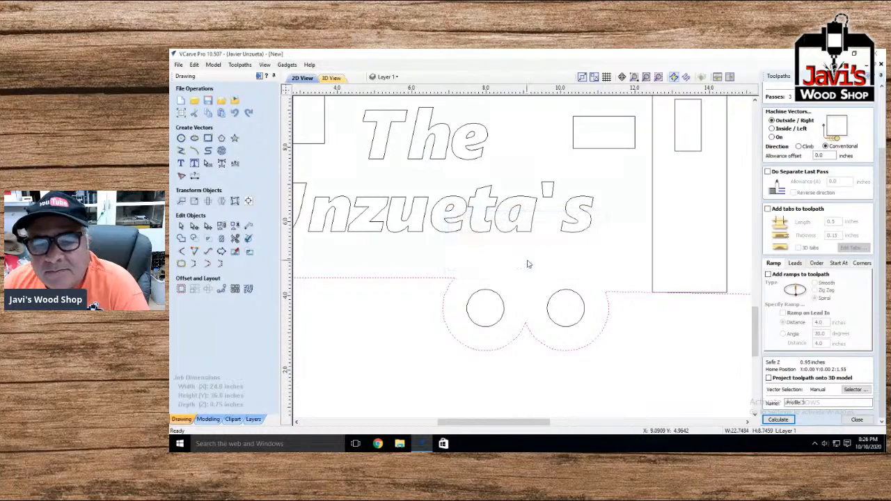
Examine the profile toolpath settings and check the selected trailer outline across the whole 2D drawing
scroll(801, 257, up, 3)
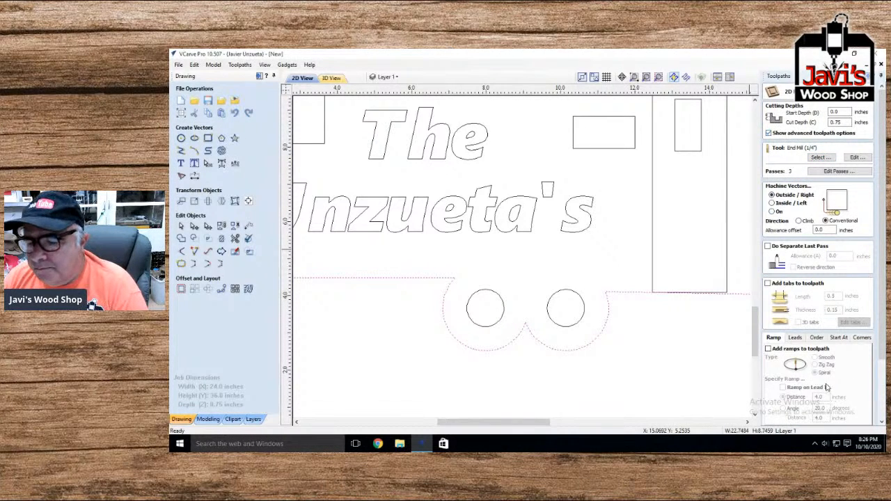
scroll(826, 385, down, 3)
scroll(825, 384, up, 3)
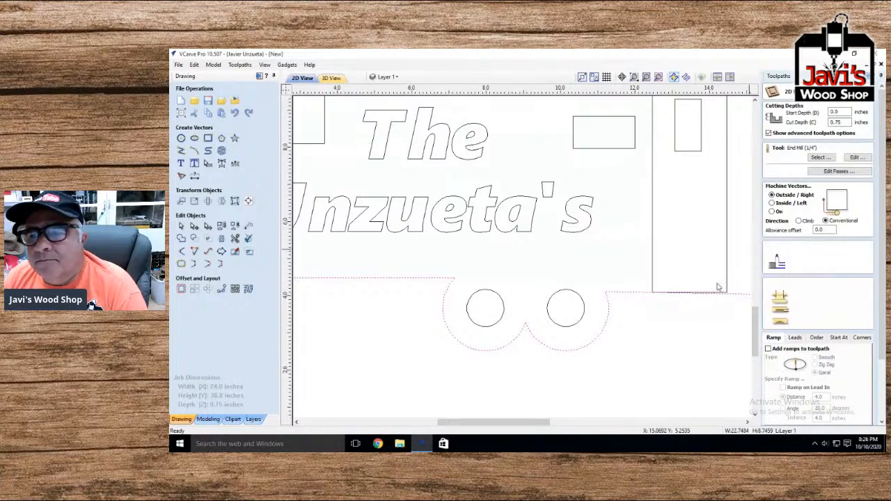
scroll(697, 237, up, 4)
scroll(697, 236, down, 7)
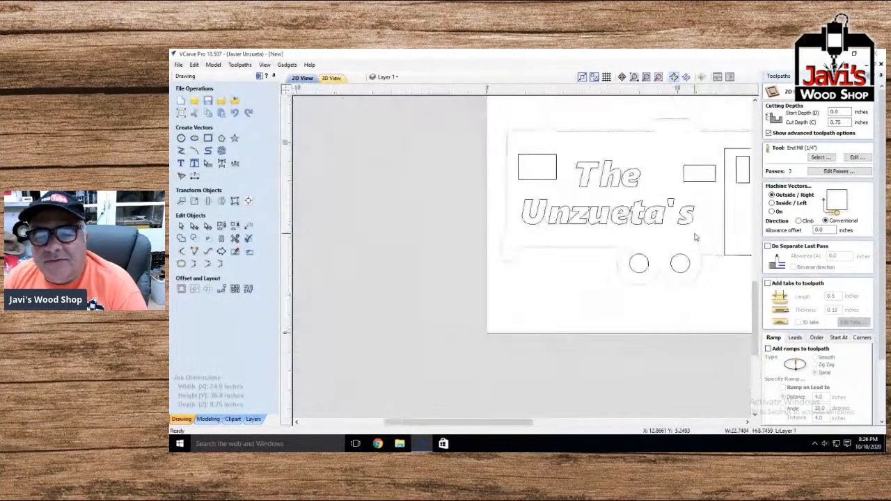
scroll(695, 250, down, 2)
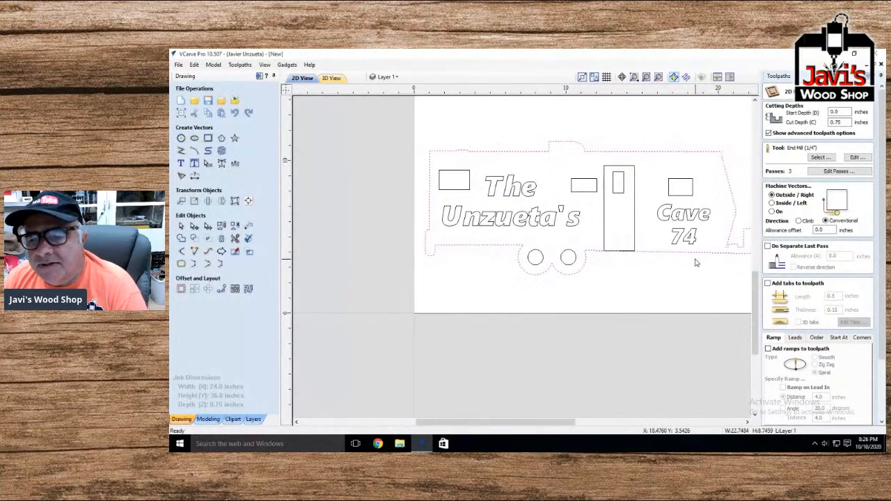
scroll(696, 262, right, 1)
click(693, 272)
click(639, 253)
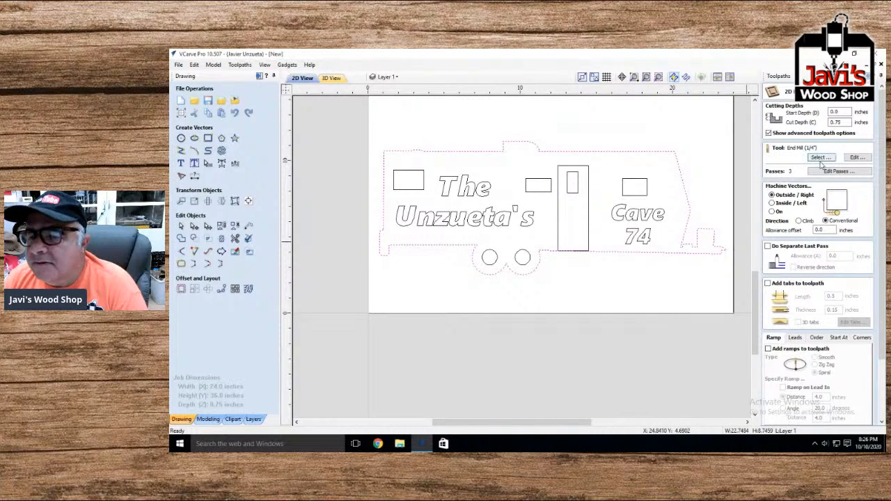
Enter a 0.25 inch pass depth for the 1/4" end mill and try to calculate the outside profile toolpath again
click(825, 159)
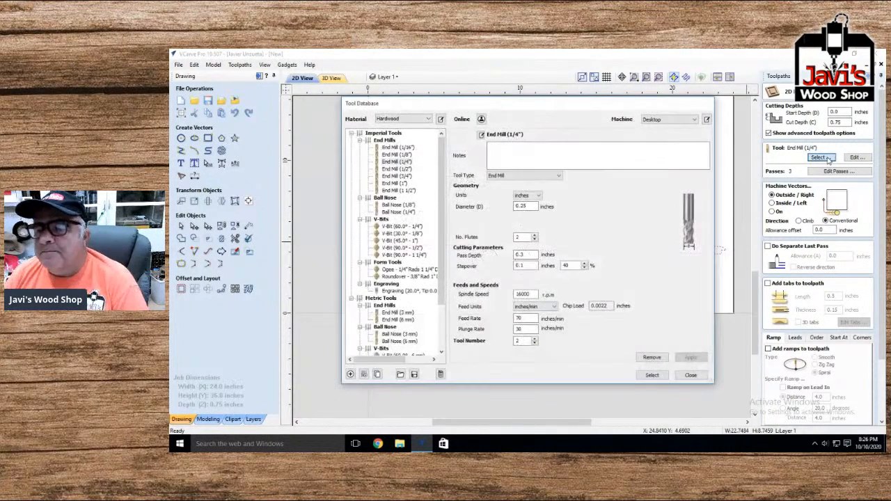
click(522, 256)
drag(525, 256, 514, 258)
text(.25)
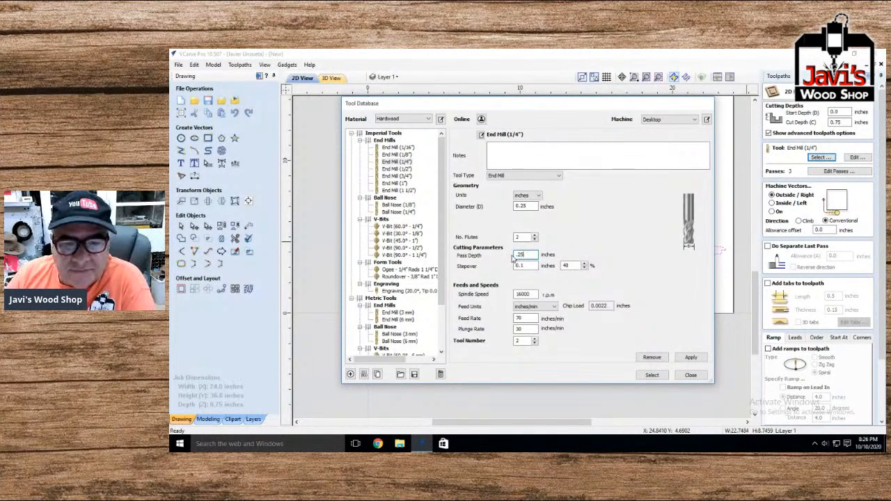
click(395, 162)
double_click(387, 163)
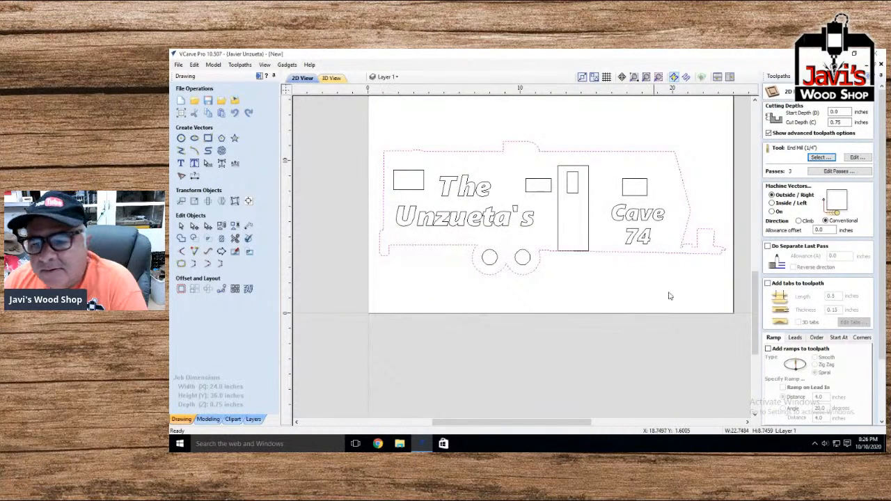
scroll(794, 385, down, 3)
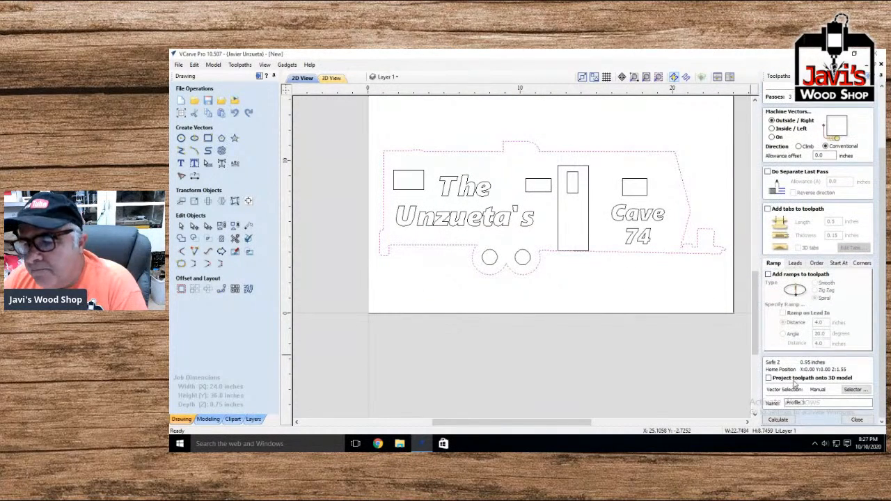
click(780, 420)
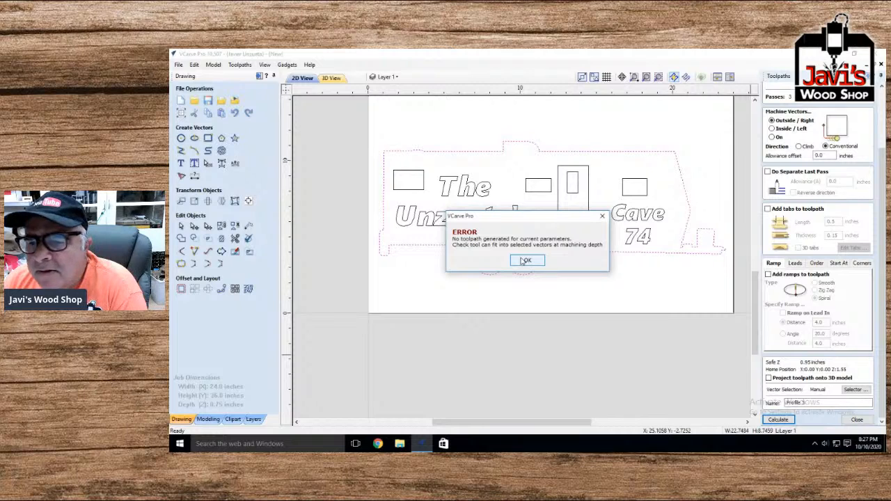
click(525, 261)
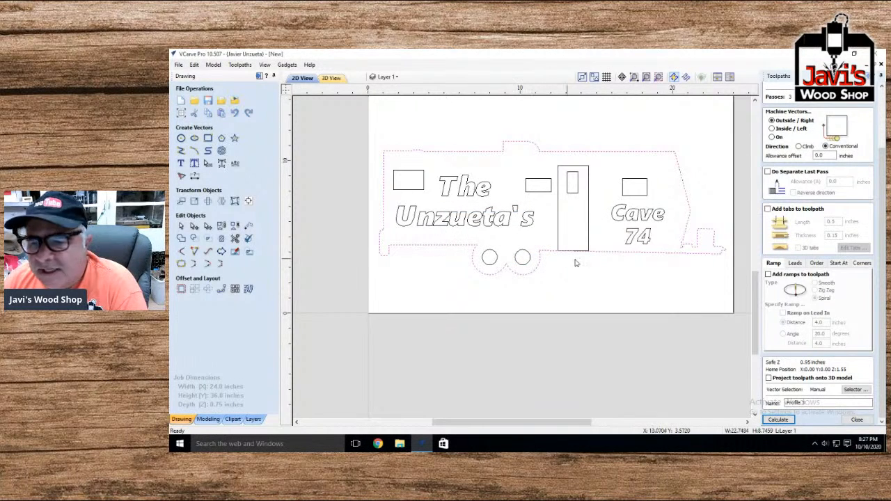
Set the profile toolpath to machine on the trailer outline vector and calculate it
scroll(846, 261, up, 2)
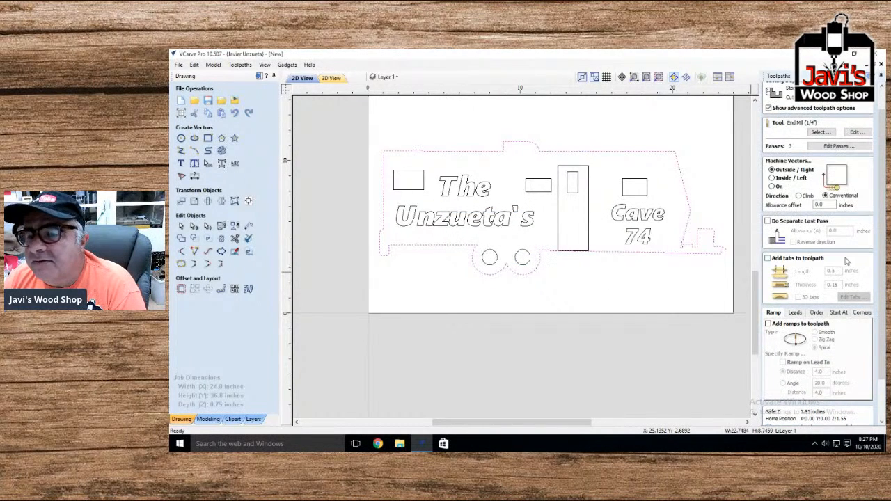
click(778, 187)
scroll(814, 278, down, 2)
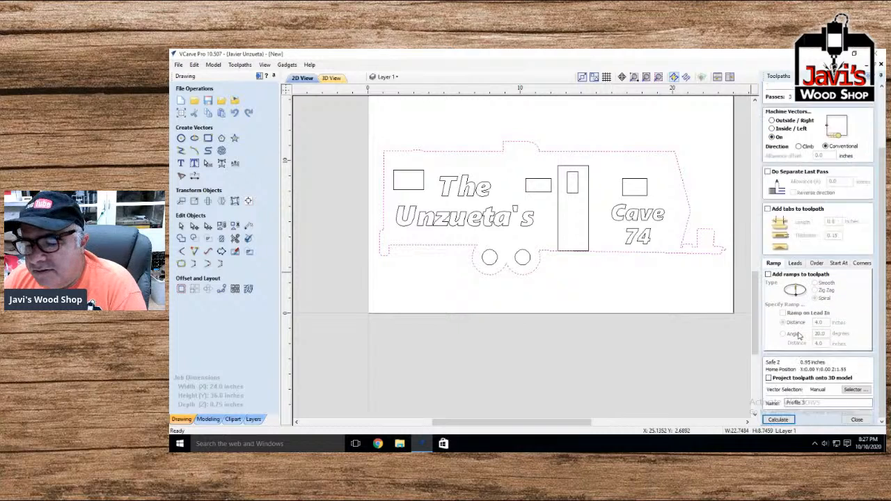
click(779, 420)
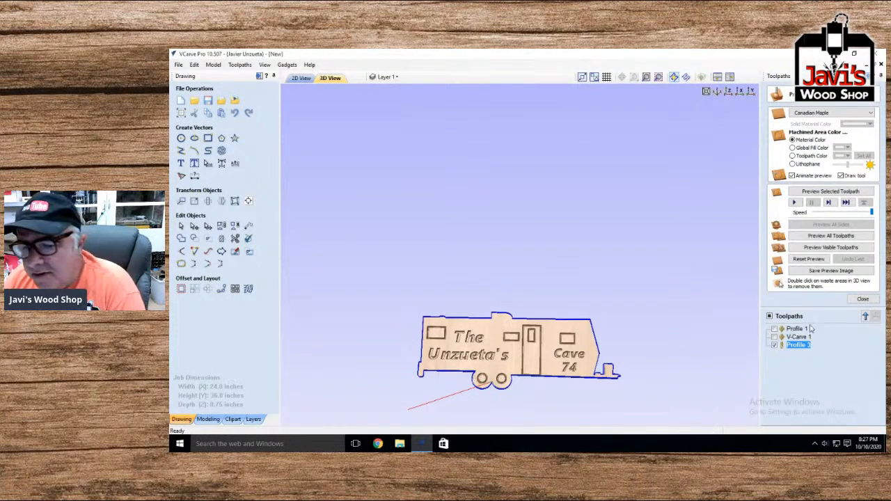
Preview all toolpaths on the material block and remove the waste around the trailer
click(822, 246)
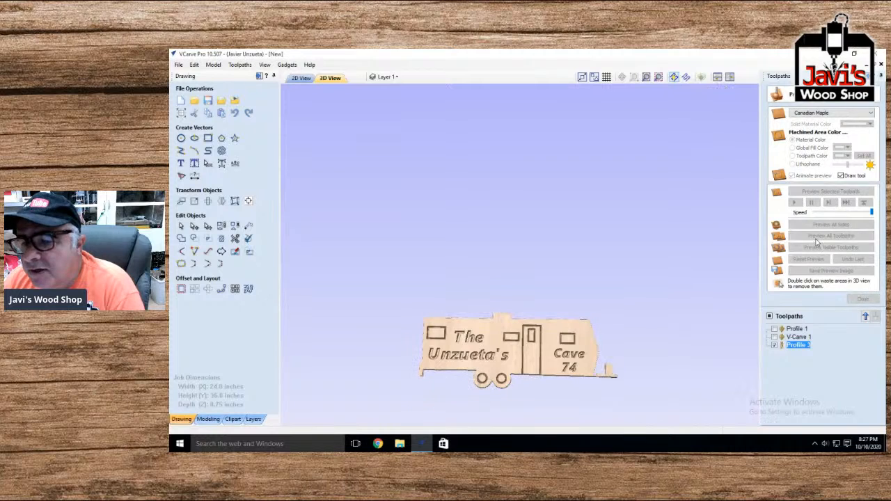
click(818, 238)
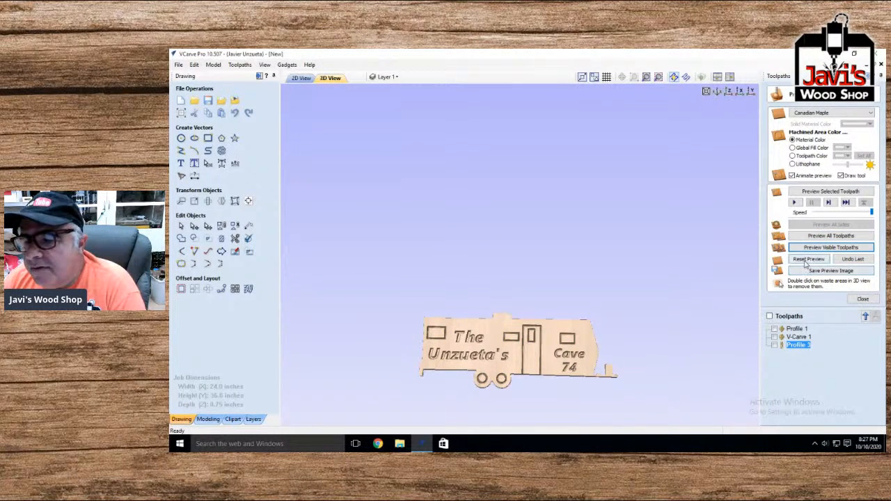
click(813, 237)
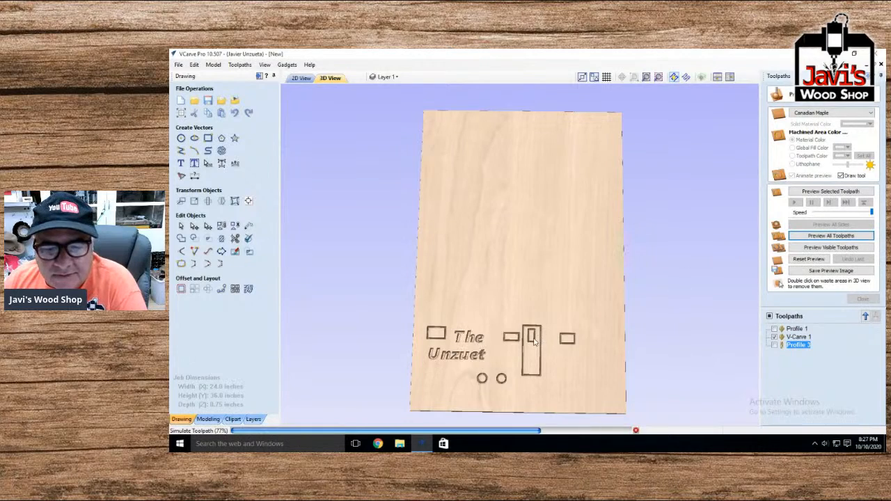
double_click(499, 212)
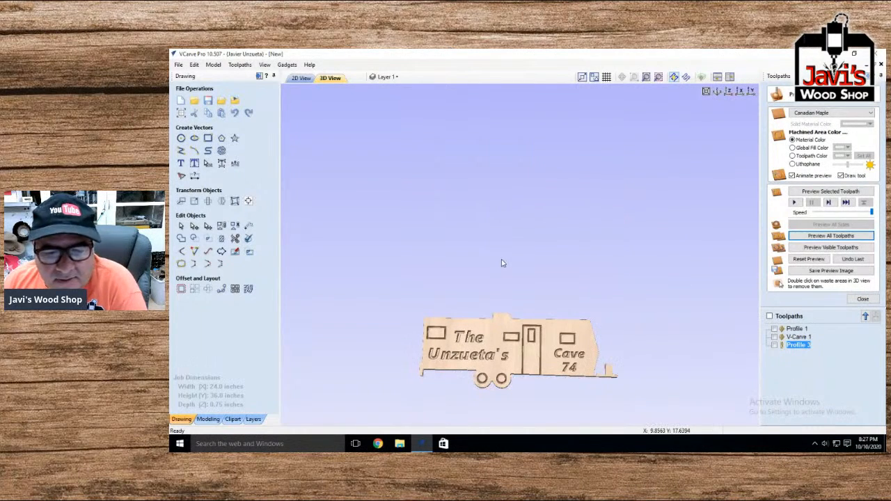
Inspect the 3D preview of the cut-out trailer sign, checking the carved lettering, outline edges, hitch and wheels
scroll(581, 389, up, 3)
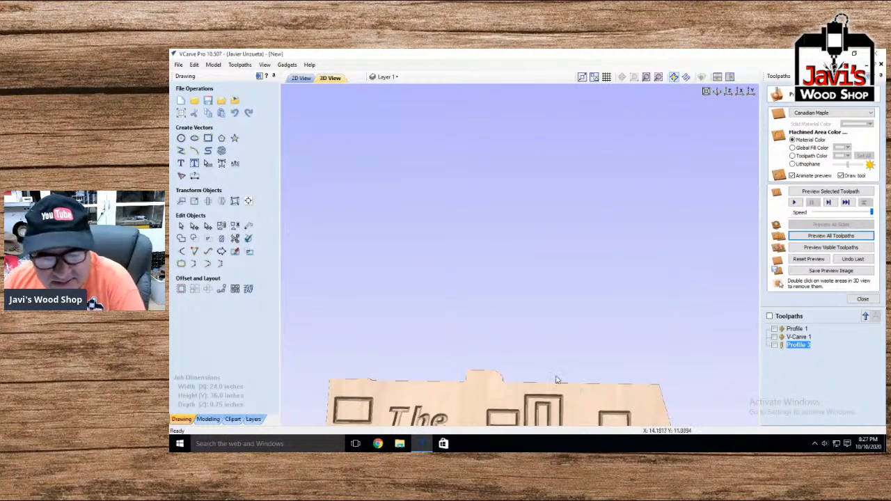
middle_drag(558, 380, 563, 192)
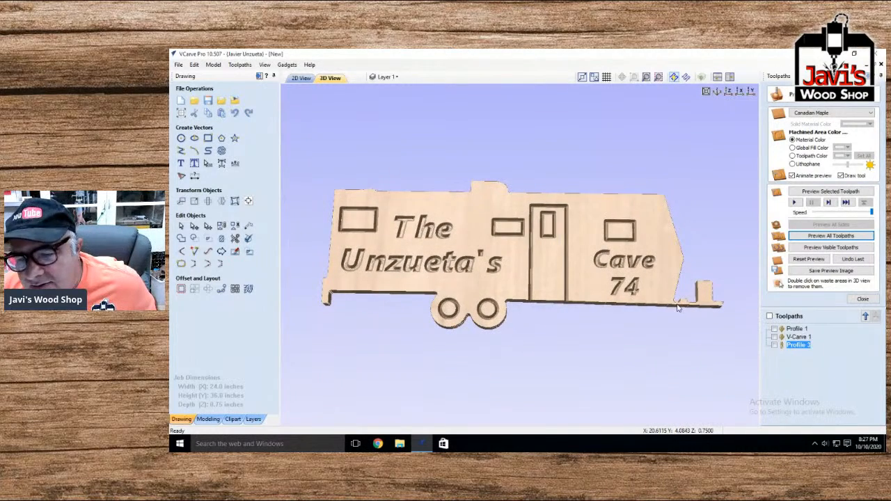
scroll(676, 306, up, 5)
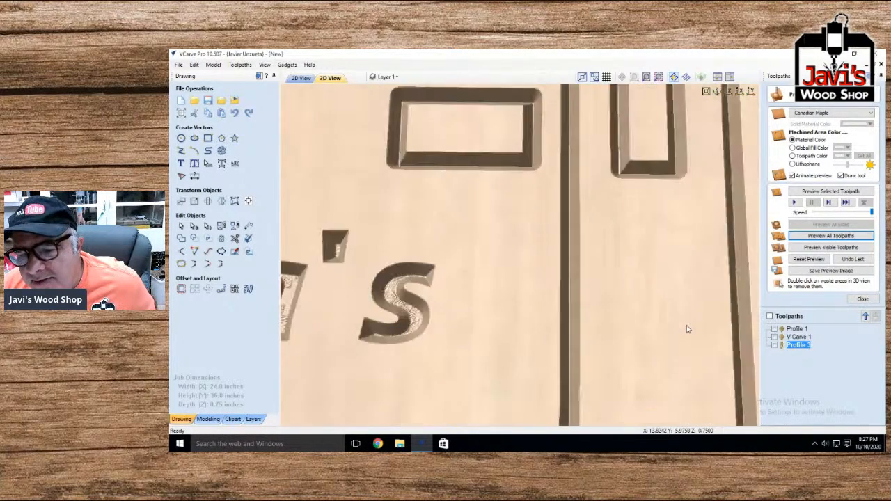
scroll(689, 327, down, 3)
scroll(478, 273, up, 4)
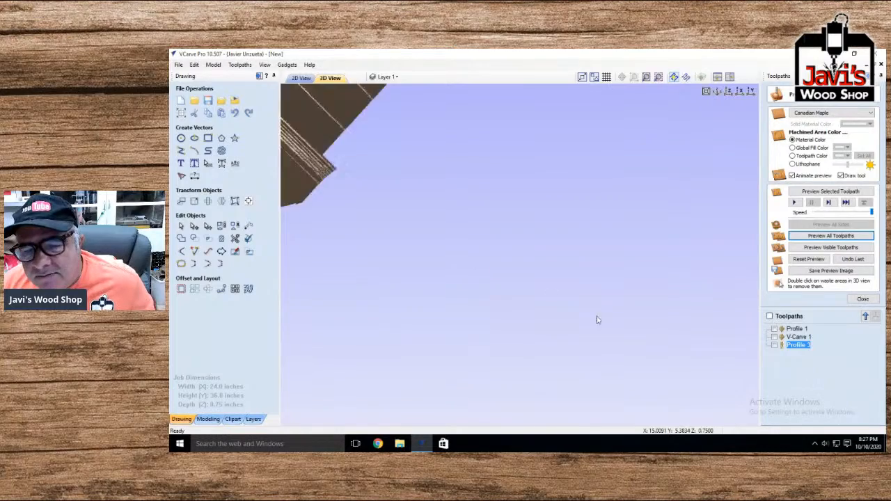
scroll(652, 328, down, 4)
middle_drag(690, 306, 342, 210)
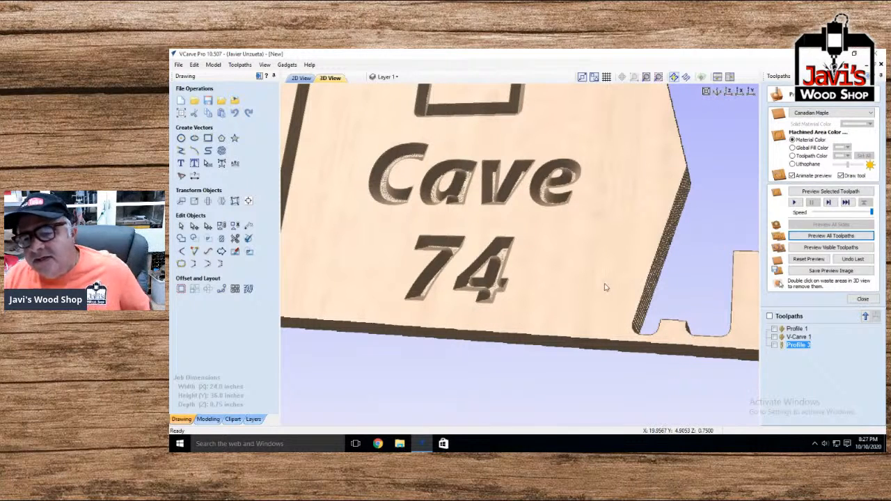
scroll(605, 287, down, 5)
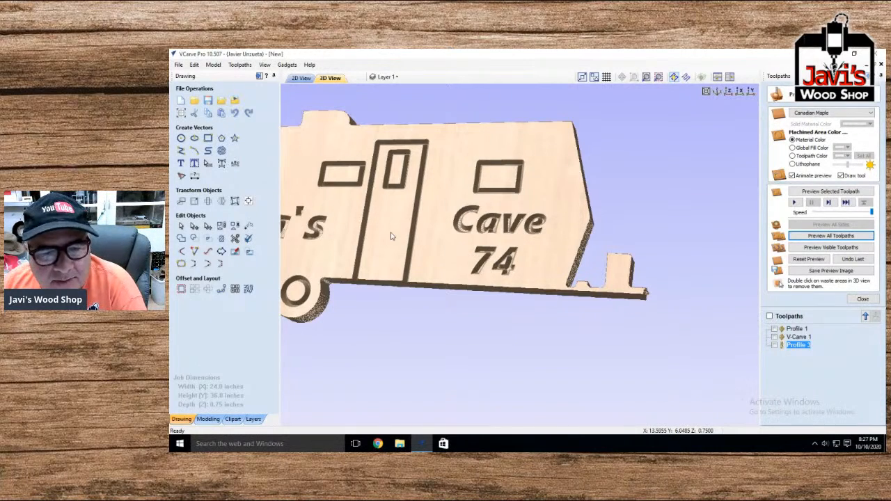
middle_drag(436, 250, 608, 302)
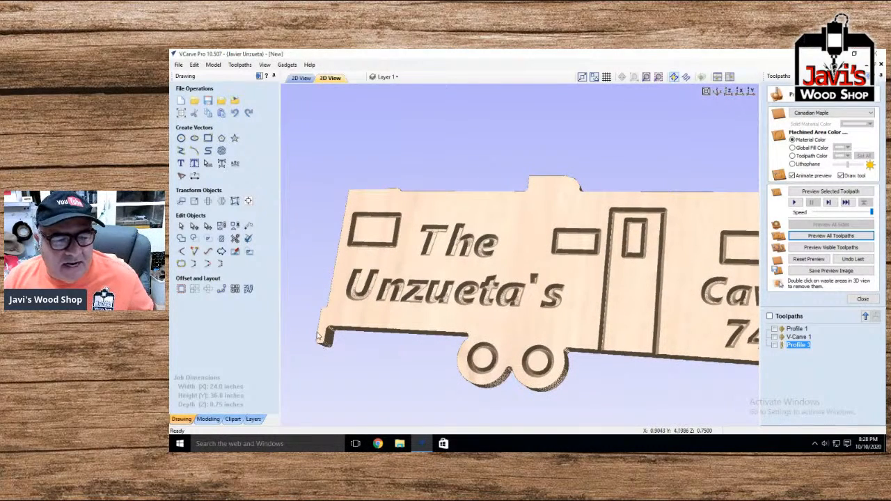
scroll(445, 357, down, 3)
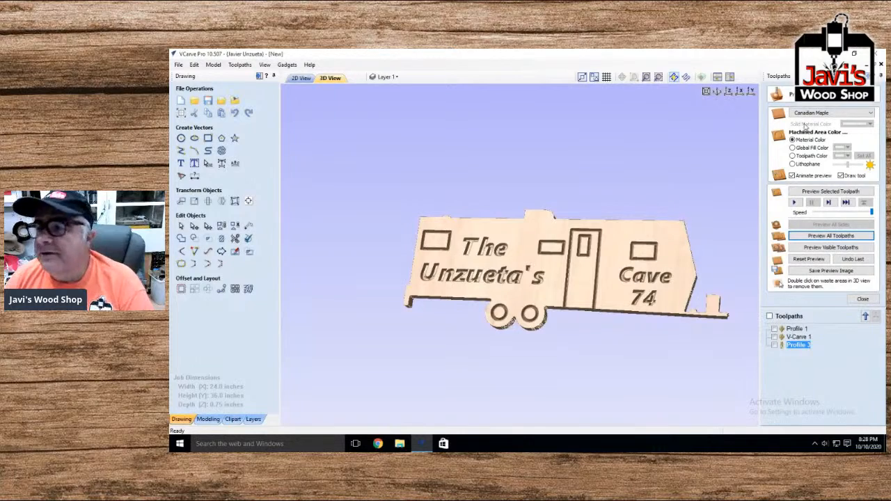
Save the trailer sign project as "RV Cave 74" on the Desktop and close the file
click(207, 100)
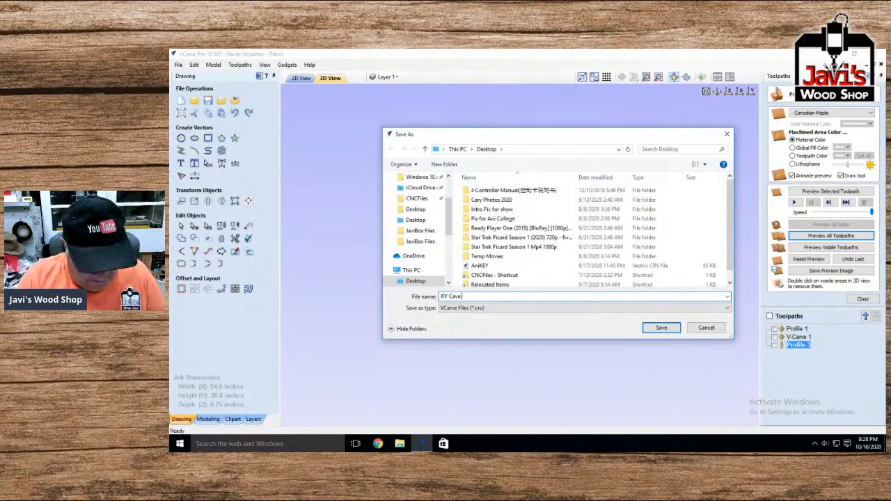
key(Return)
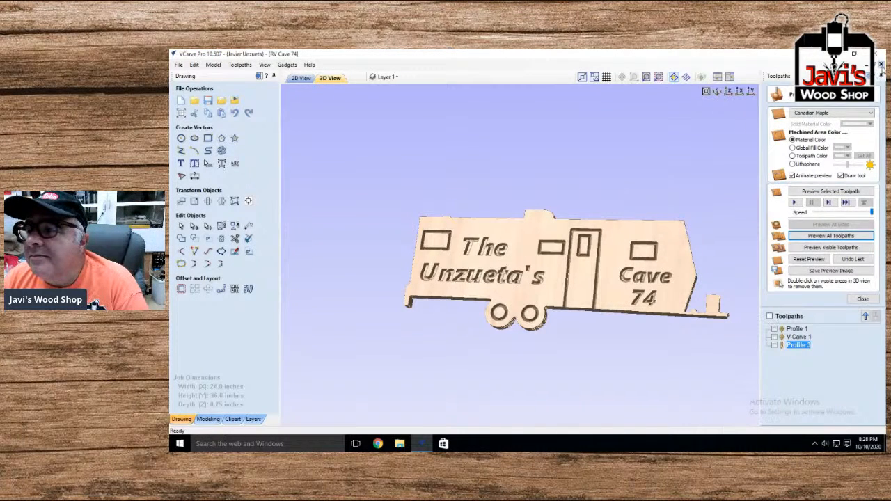
click(881, 65)
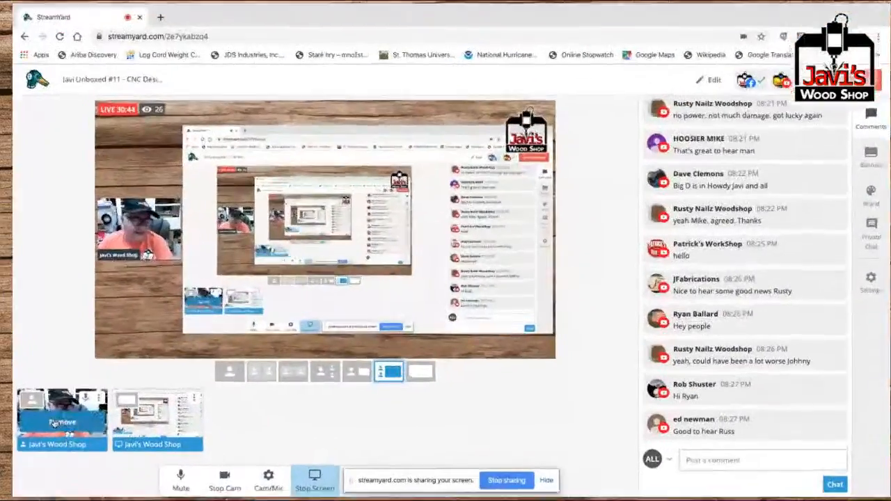
Remove the webcam source from the StreamYard broadcast and add it back to the stream
click(54, 423)
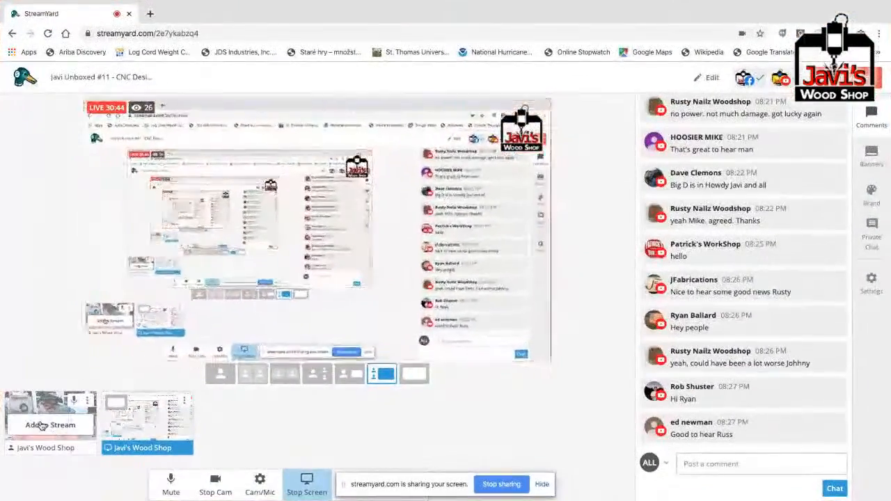
click(52, 423)
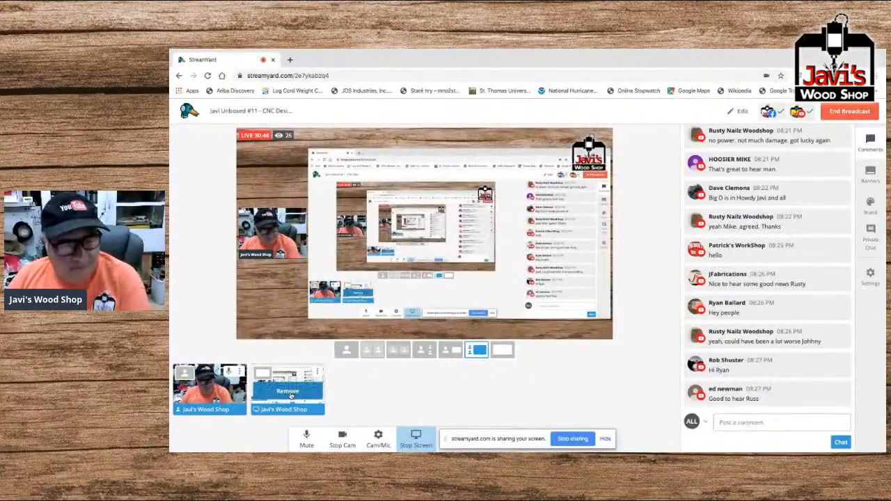
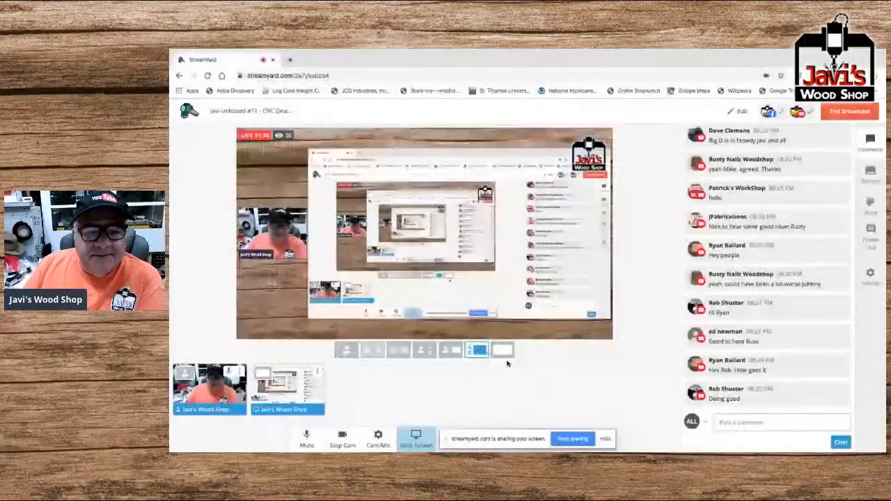
Switch back to VCarve Pro and create a new single-sided job, 24 × 36 inches and 0.75 inch thick
key(ctrl+Right)
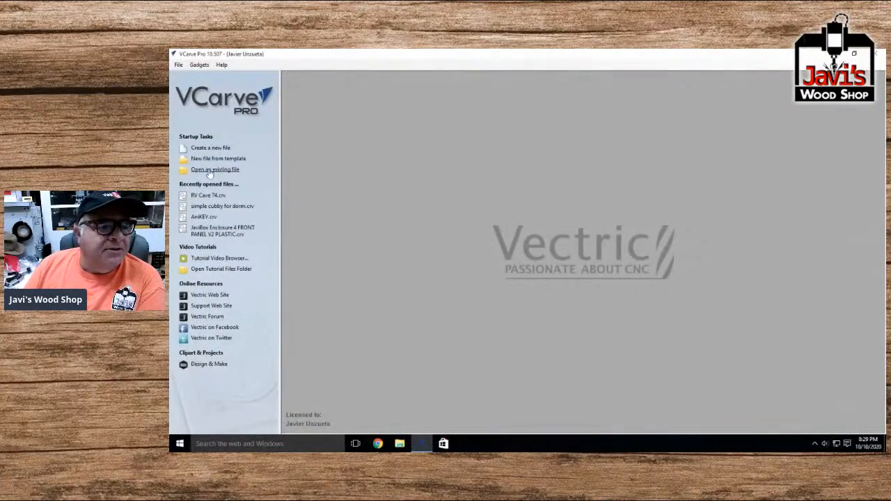
click(209, 148)
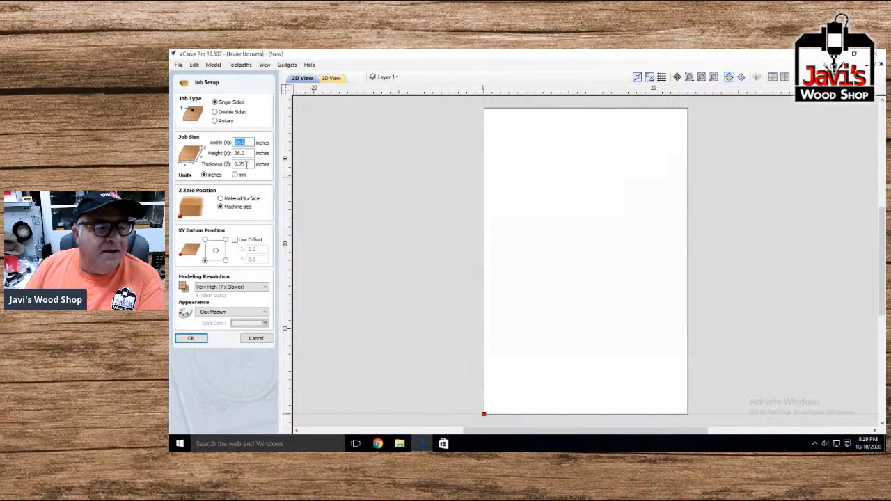
click(191, 339)
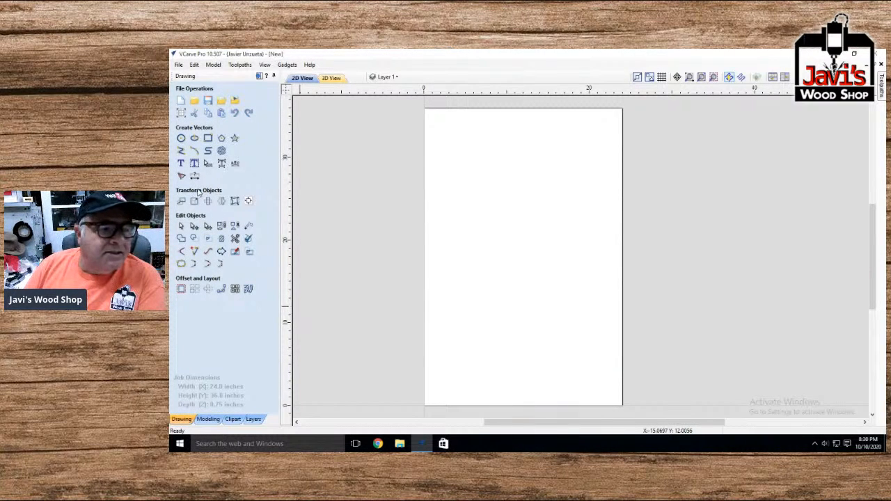
Draw a square-cornered rectangle 12 inches wide and 18 inches high with its lower-left corner anchored at X 0, Y 0
click(208, 137)
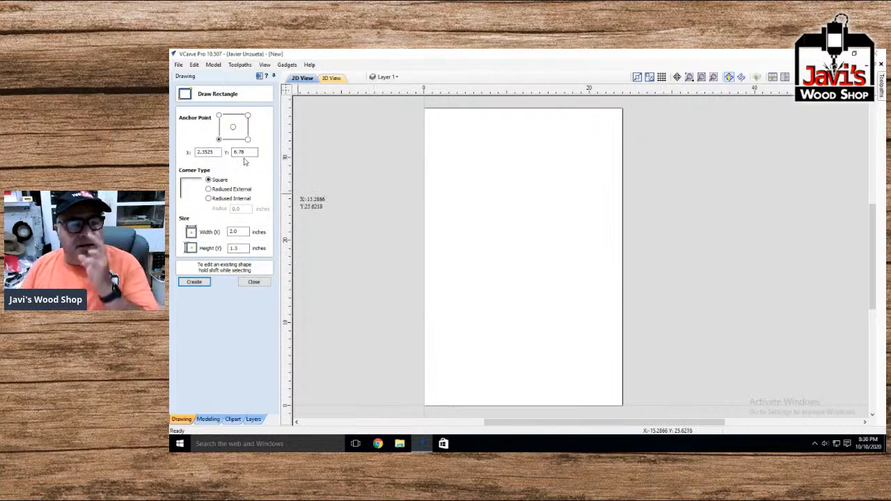
drag(214, 151, 186, 149)
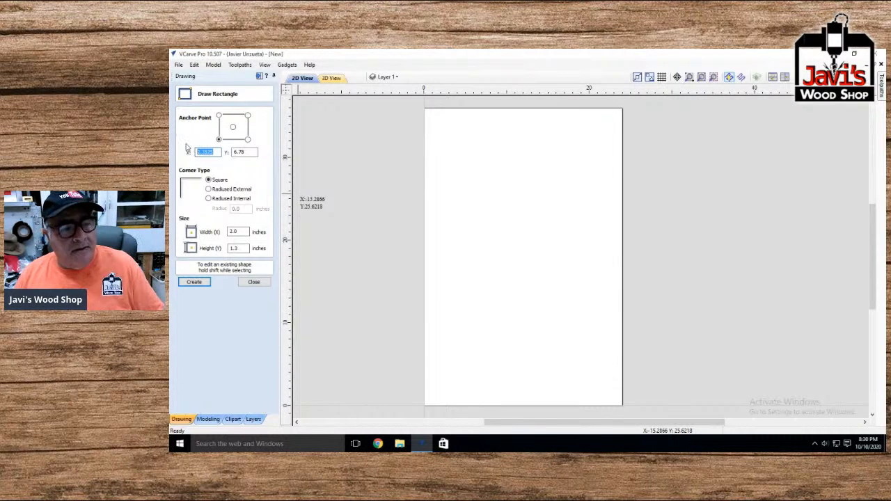
text(0)
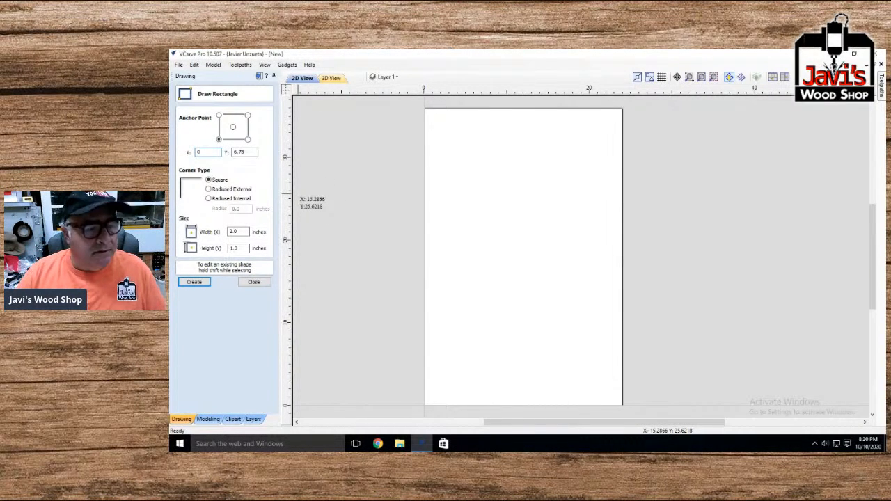
key(Tab)
text(0)
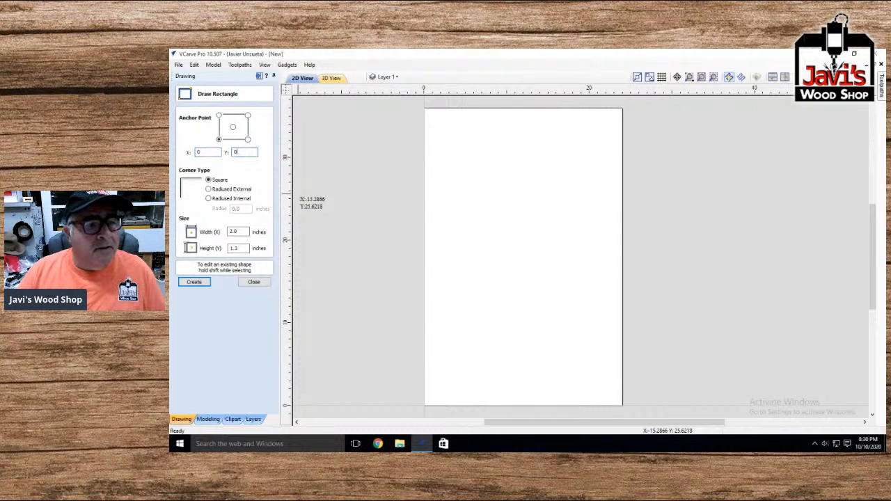
drag(245, 232, 211, 226)
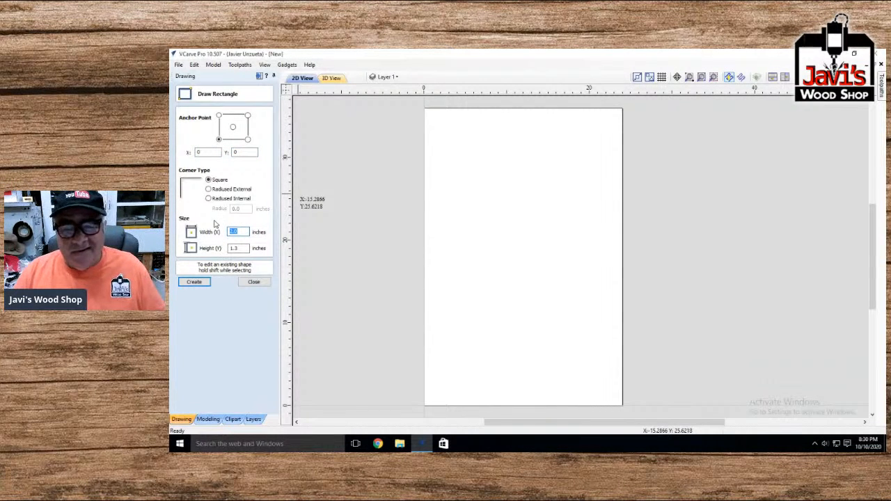
text(12)
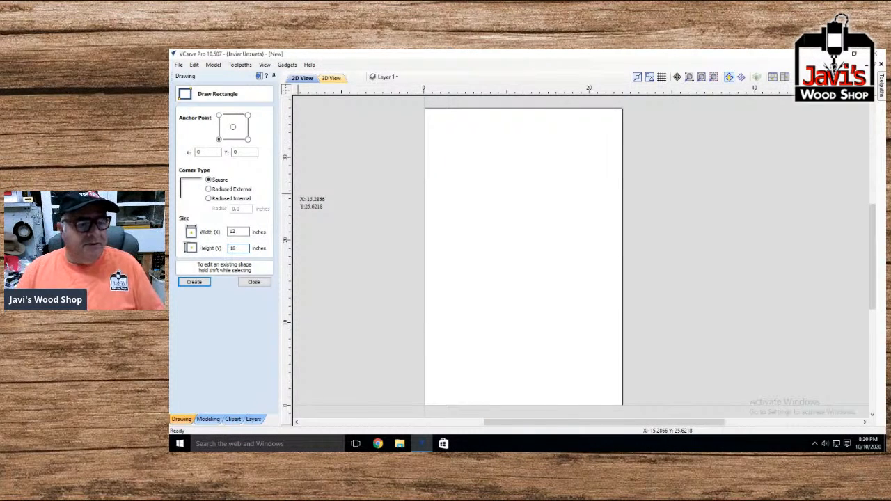
key(Return)
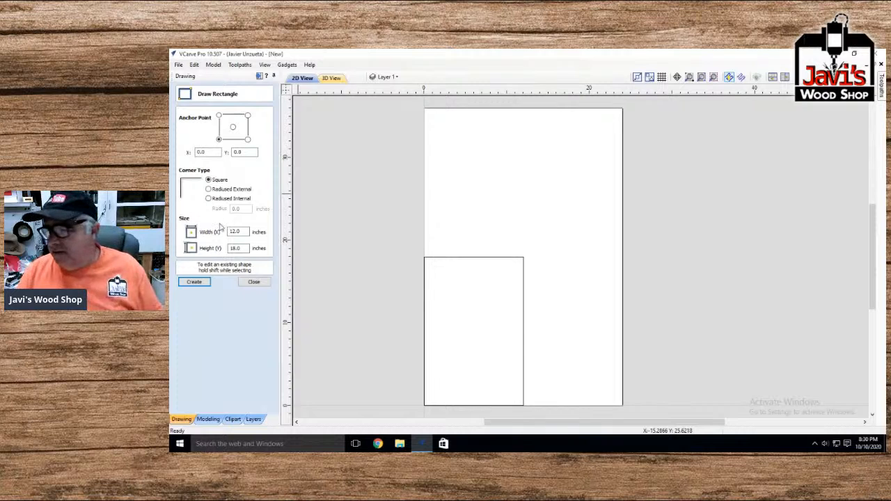
click(253, 283)
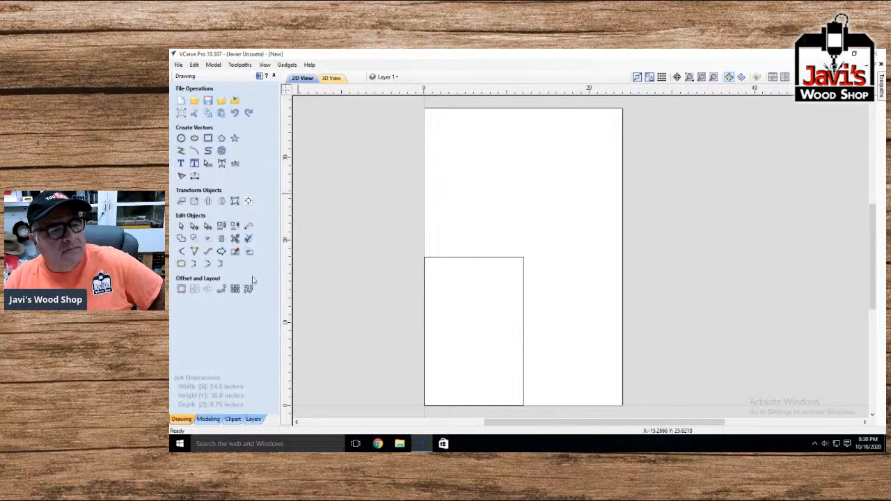
Draw a second rectangle 12 inches wide and 6 inches high from the same 0, 0 anchor point
click(208, 138)
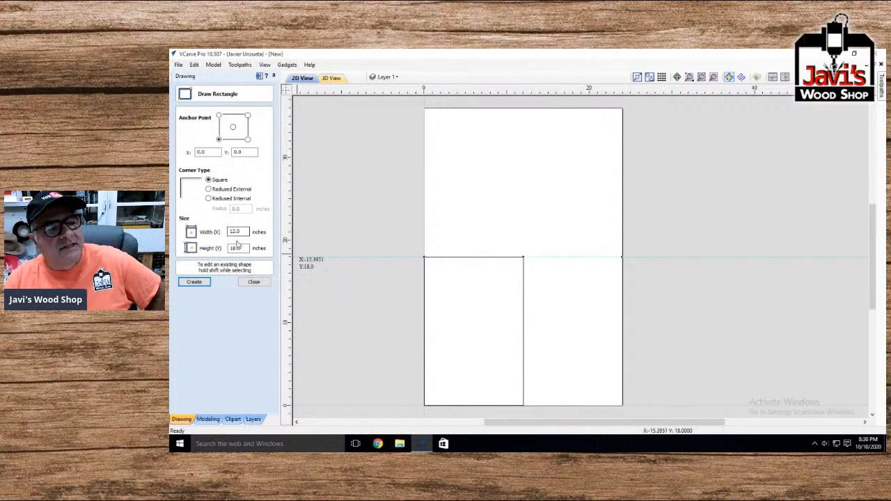
drag(241, 249, 216, 243)
text(6)
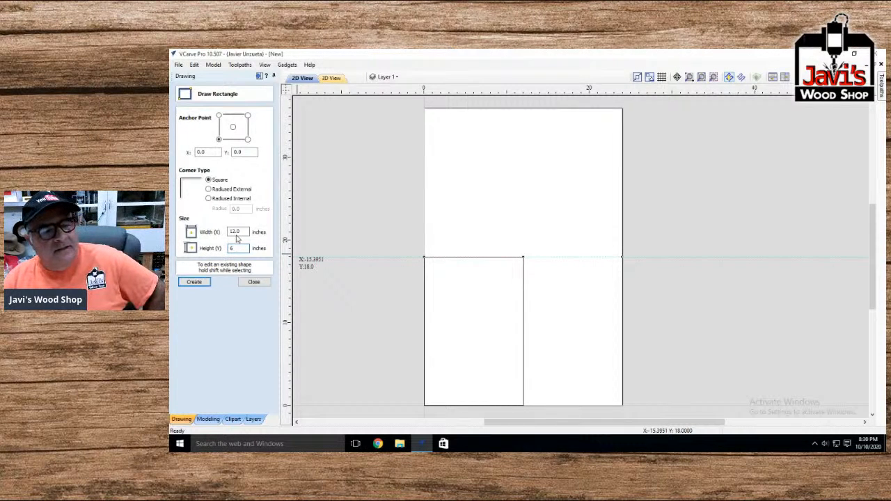
click(194, 282)
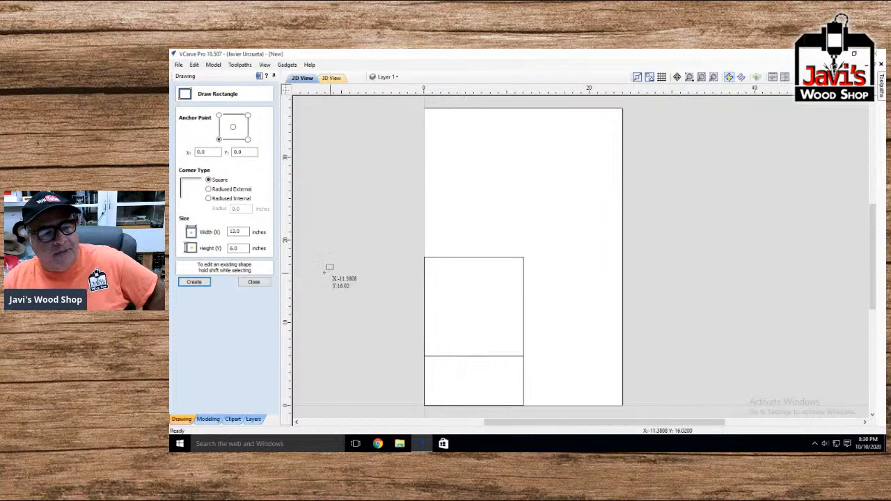
click(254, 281)
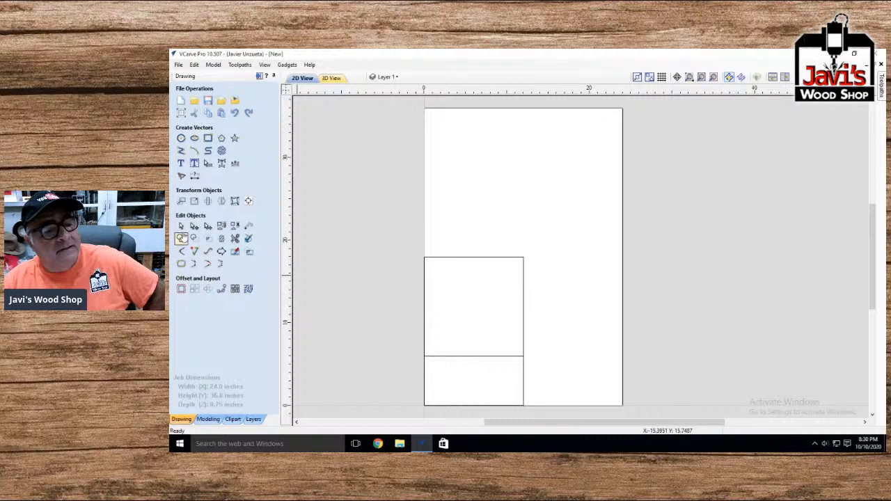
Draw a circle with a 12 inch diameter centred at X 6, Y 12
click(181, 138)
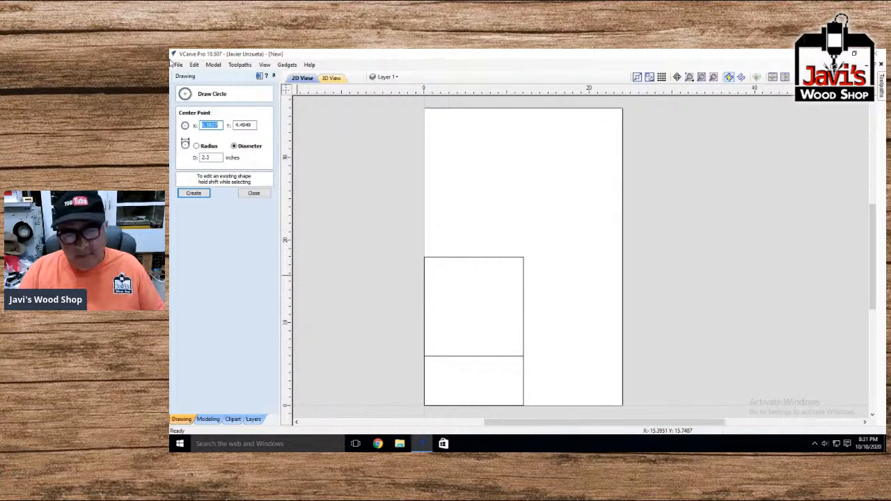
text(6)
key(Tab)
text(12)
key(Tab)
text(12)
key(Return)
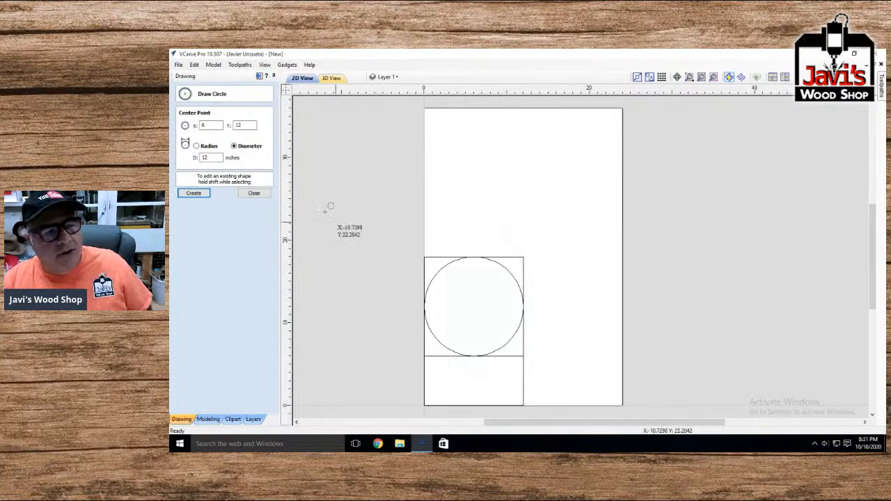
click(263, 197)
Delete the 12 × 18 inch rectangle surrounding the circle and the smaller rectangle
click(512, 255)
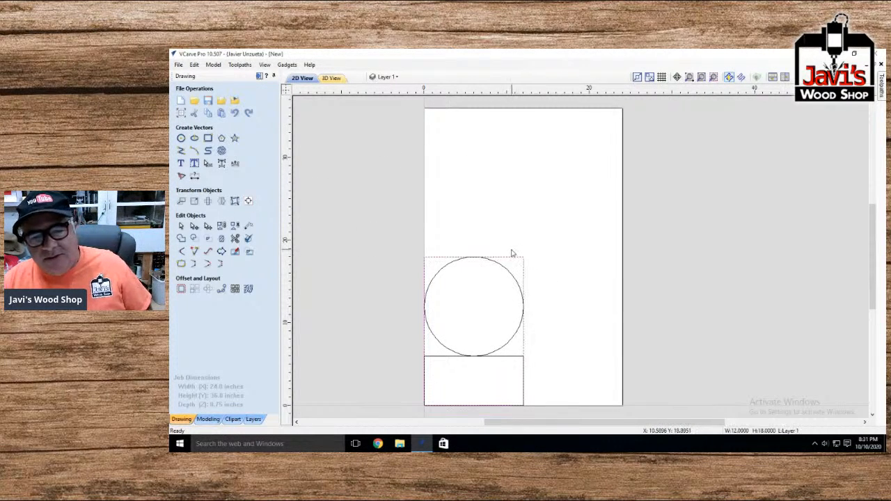
click(512, 255)
scroll(511, 255, up, 1)
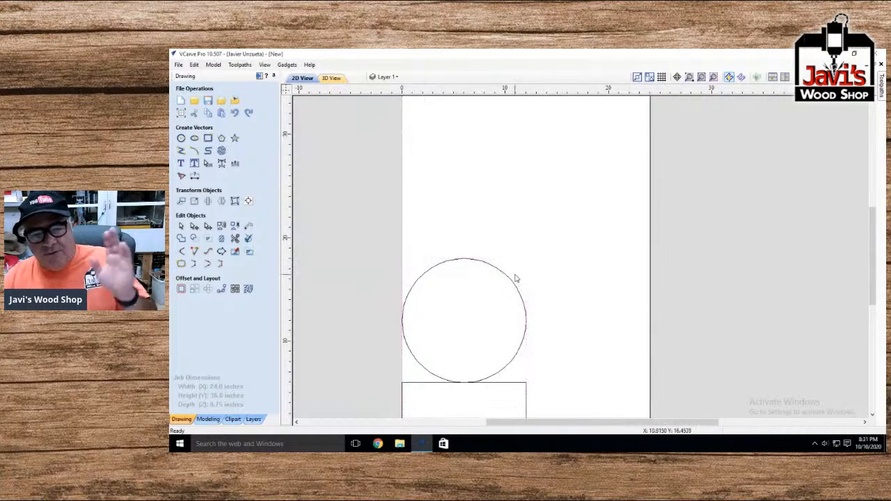
scroll(502, 300, down, 1)
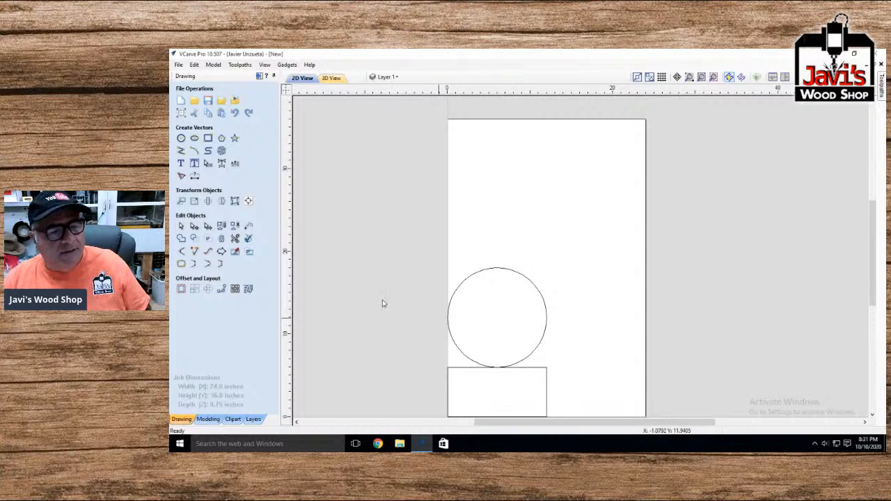
Draw a circle with a 3 inch diameter centred at X 6, Y 12 inside the large circle
scroll(330, 259, up, 2)
click(181, 138)
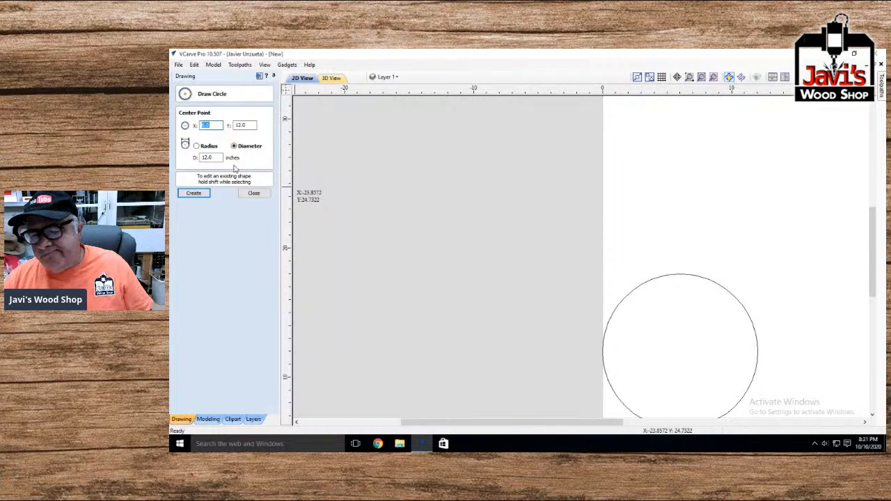
click(872, 415)
click(872, 417)
click(873, 416)
click(872, 417)
click(872, 417)
click(872, 417)
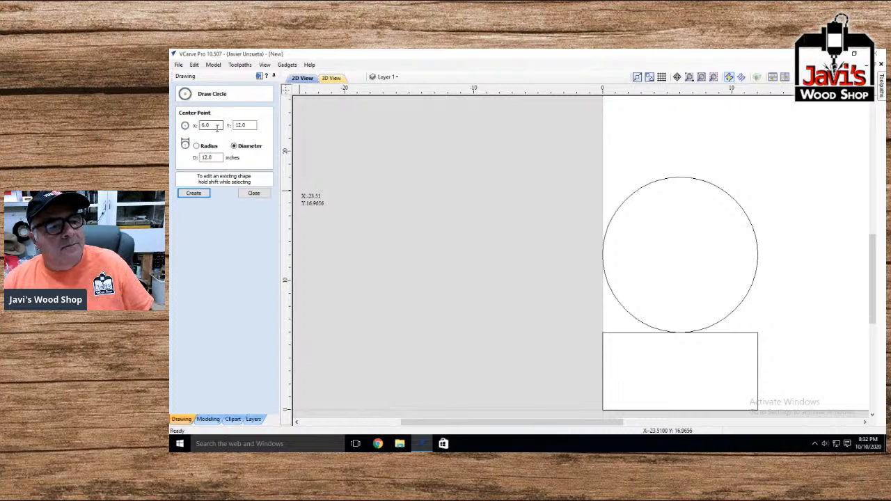
drag(216, 157, 192, 157)
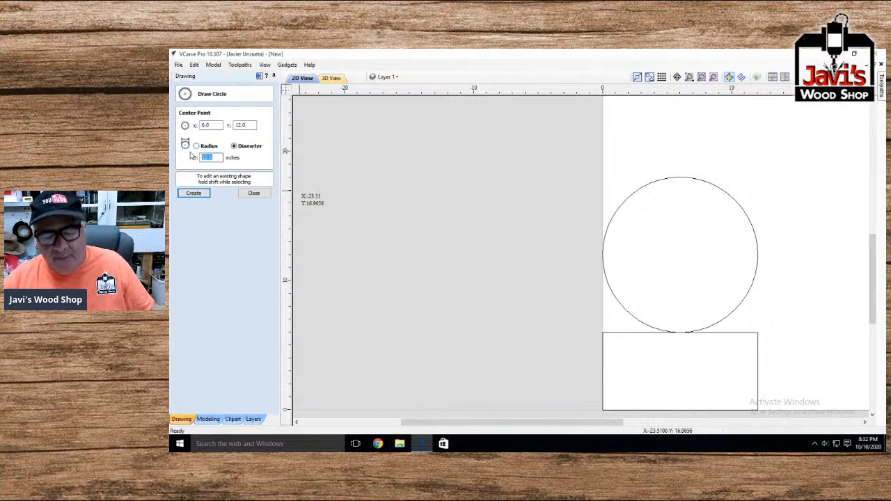
text(3)
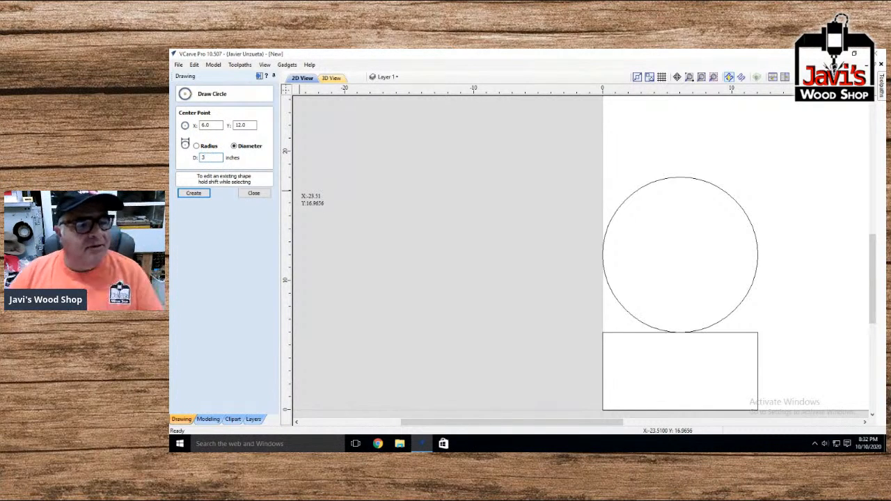
click(193, 193)
Place another 3 inch circle centred at X 12, resting on the rectangle's upper-right corner and meeting the large circle
drag(757, 309, 776, 307)
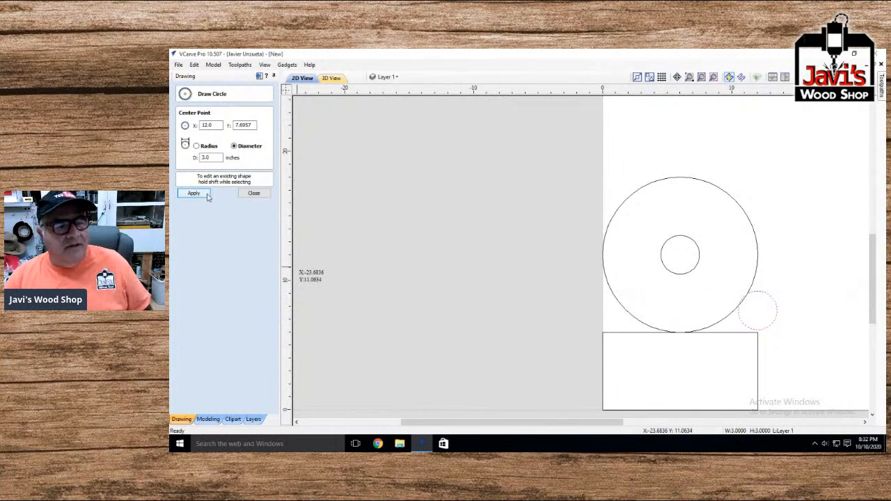
click(250, 195)
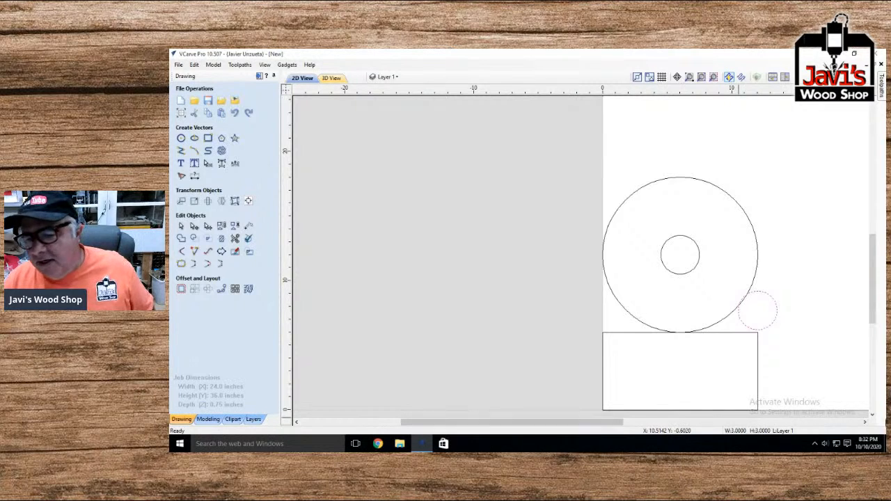
click(770, 329)
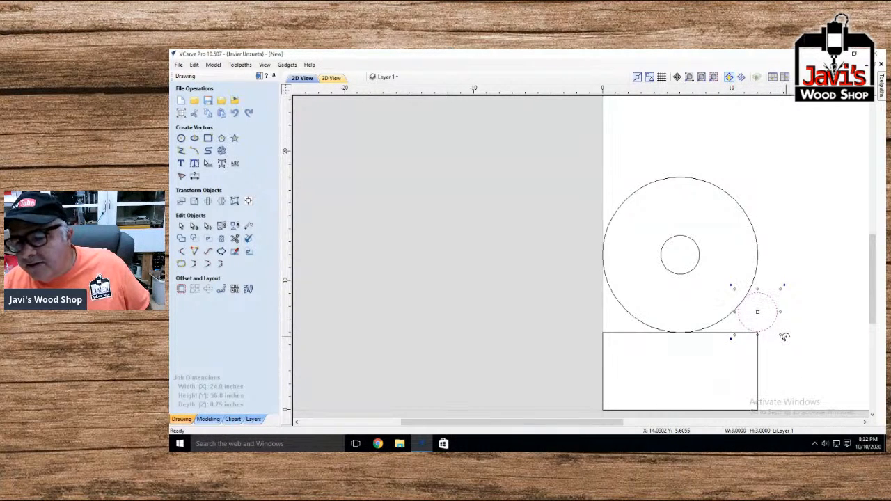
scroll(758, 337, up, 5)
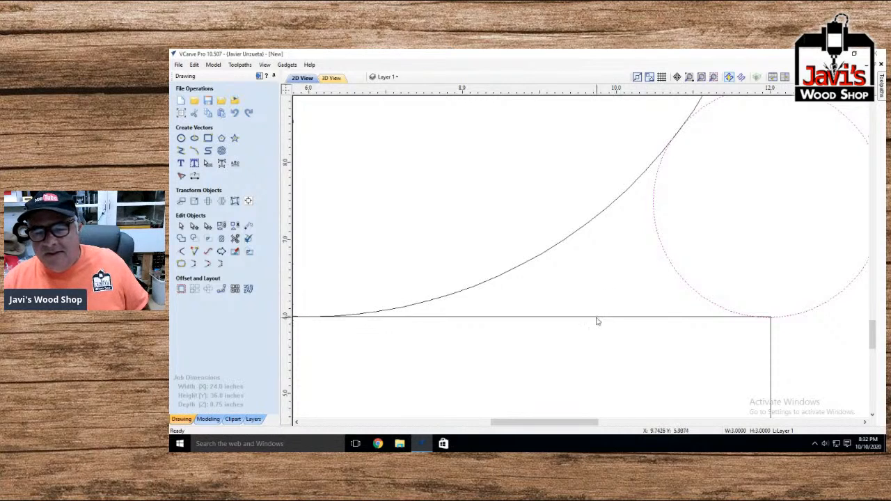
scroll(596, 320, down, 3)
scroll(596, 321, down, 1)
click(700, 309)
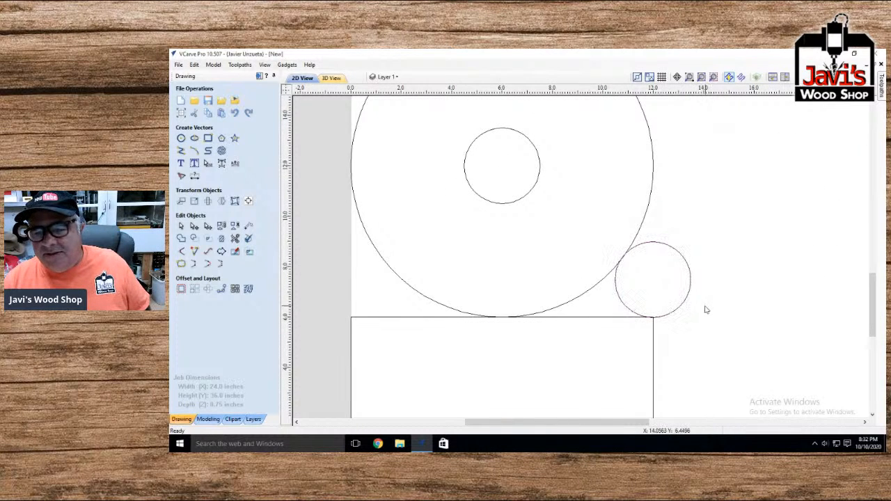
click(680, 283)
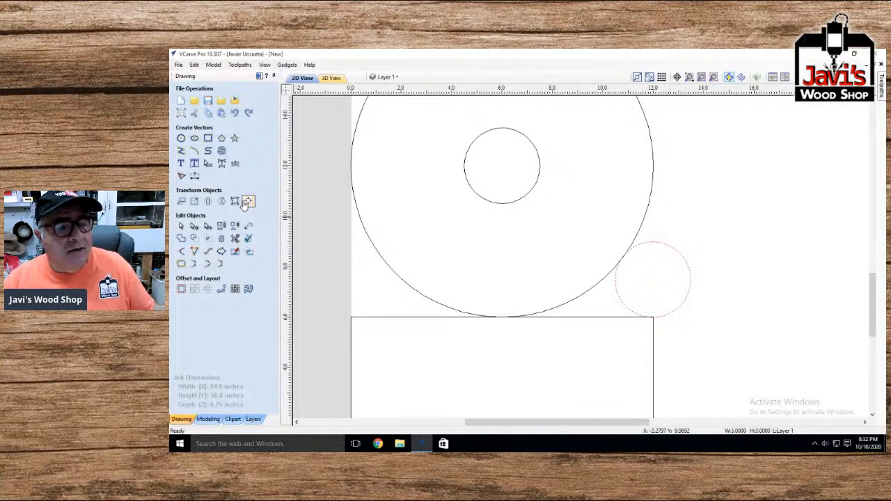
click(220, 202)
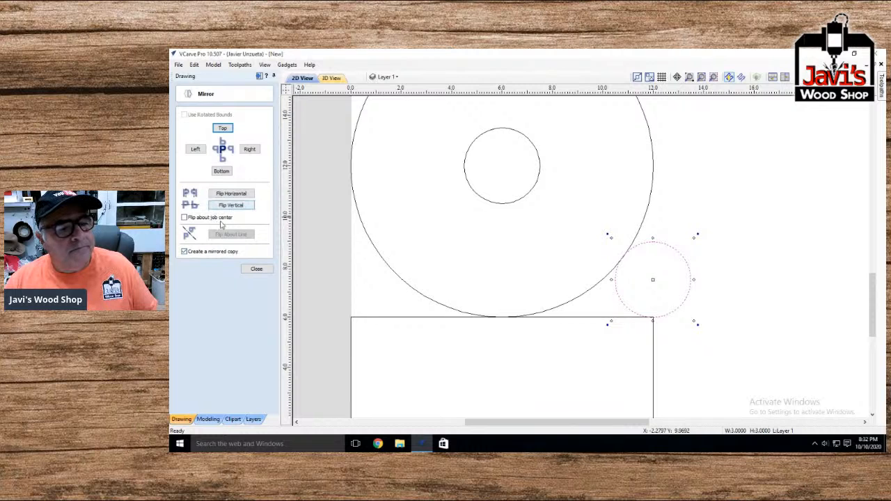
click(255, 269)
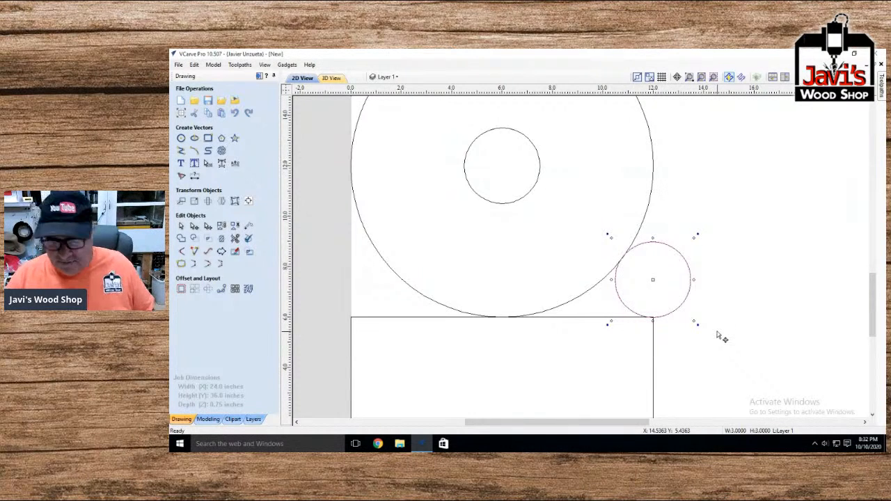
Duplicate the 3 inch corner circle straight across to the rectangle's upper-left corner and trim off the copy's outer arc
key(Left)
key(Left)
key(Left)
key(Left)
key(Left)
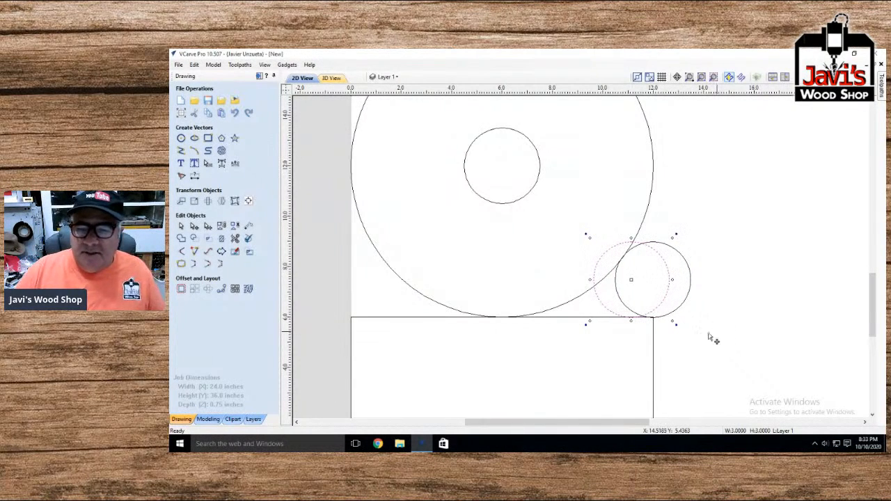
drag(596, 296, 318, 296)
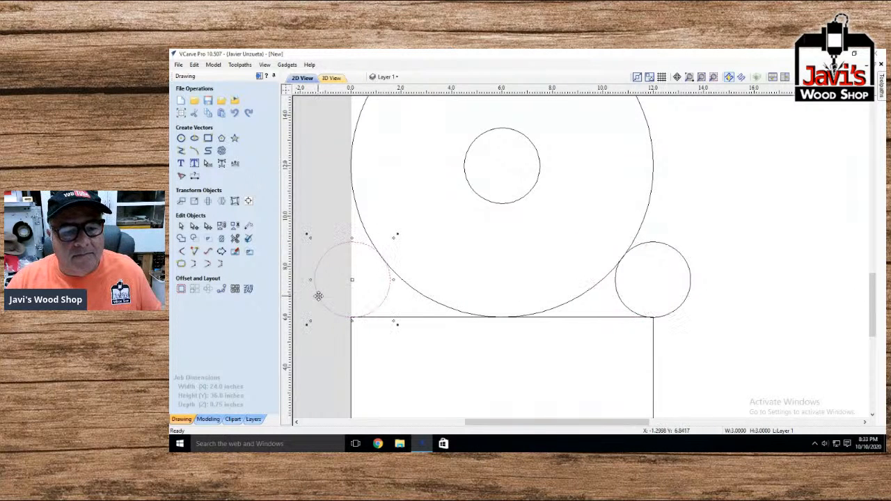
click(236, 239)
click(333, 248)
Try to trim the right corner circle's inner arc, the large circle's lower arc and the rectangle's top edge
click(623, 297)
click(609, 318)
click(587, 295)
click(446, 304)
click(426, 320)
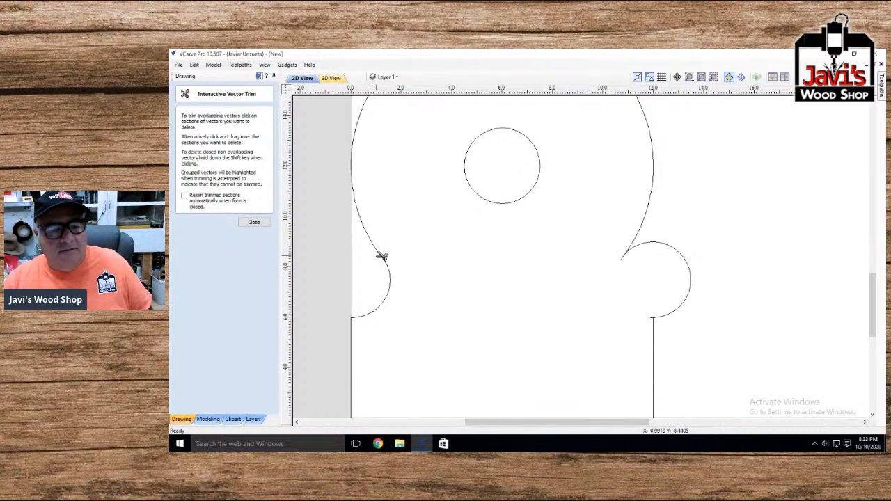
Try to trim the overlap slivers where the left corner arc meets the large circle and the rectangle
scroll(382, 257, up, 5)
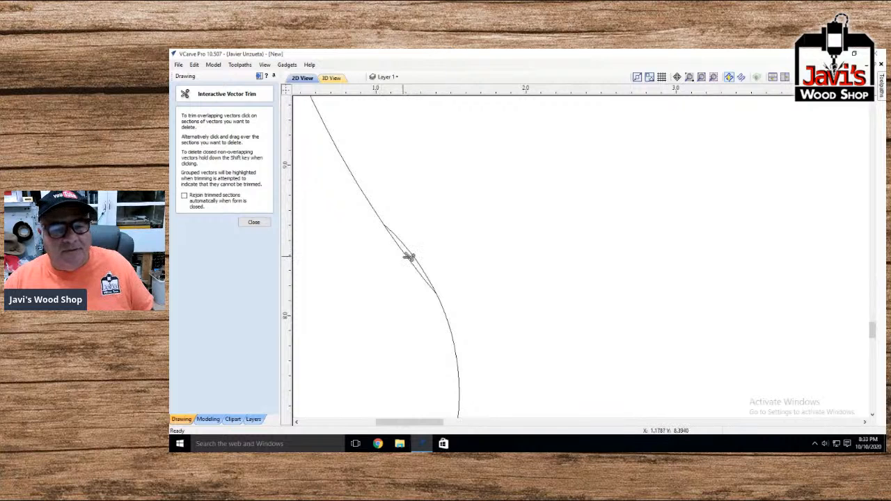
click(409, 259)
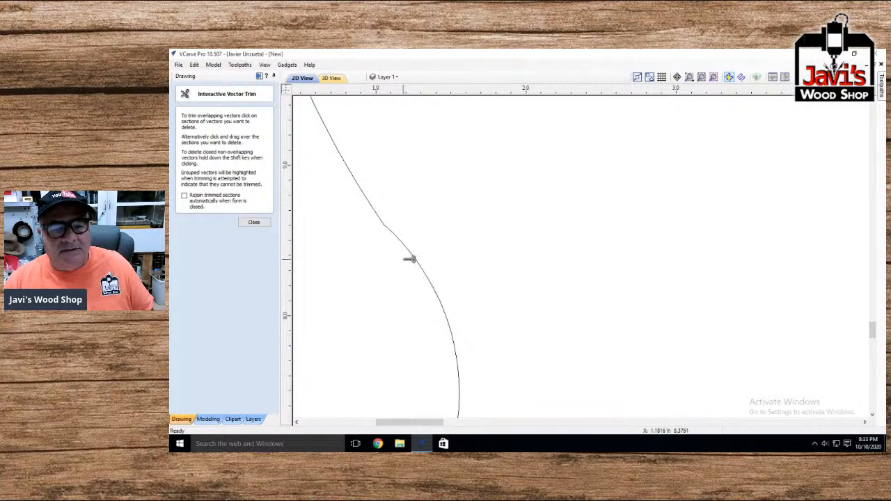
scroll(428, 294, down, 4)
scroll(386, 373, up, 6)
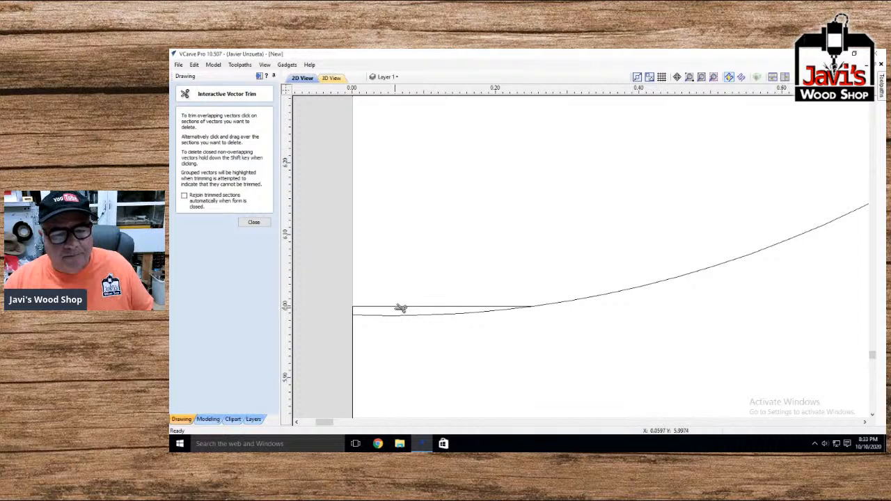
click(395, 314)
scroll(572, 368, down, 6)
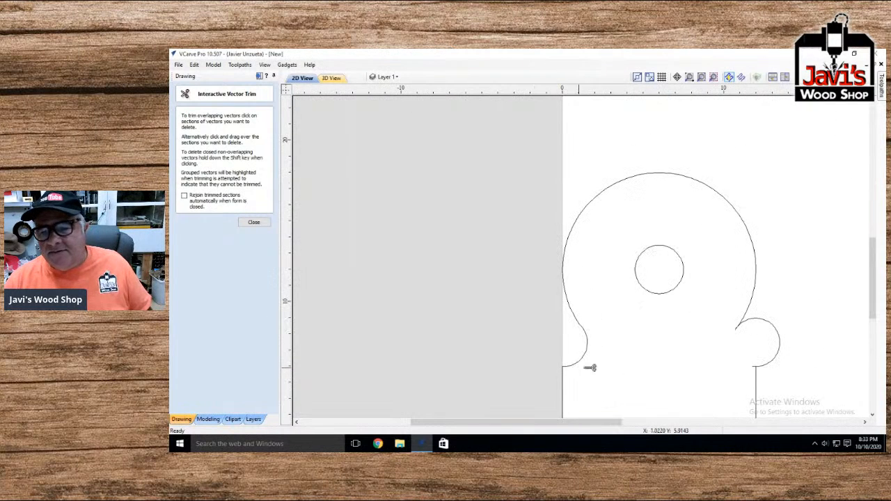
scroll(795, 377, up, 5)
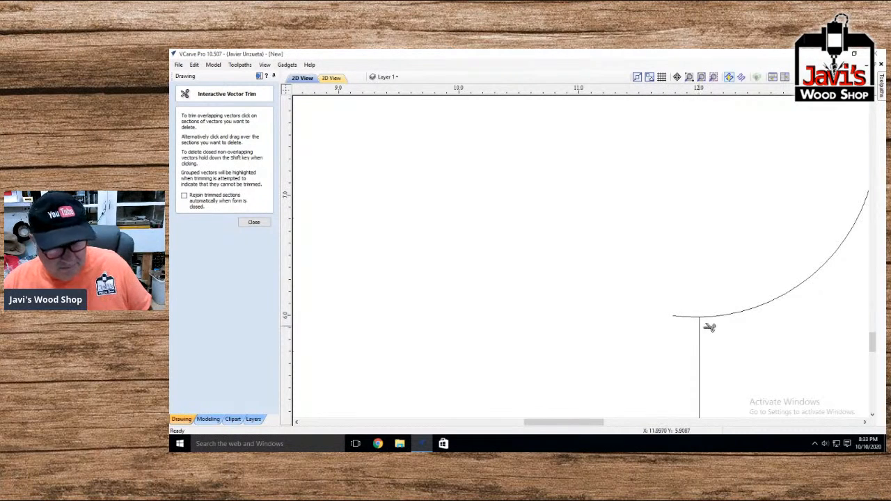
scroll(738, 346, down, 5)
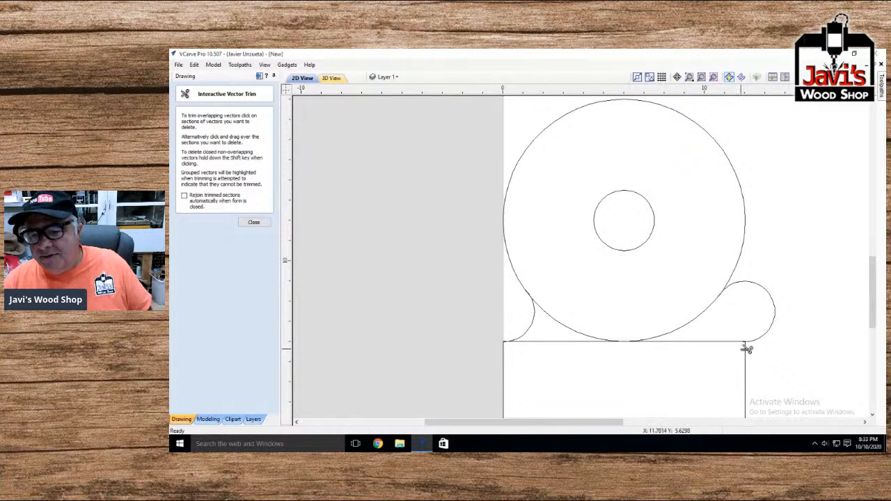
Trim away the right corner circle's outer arc, the large circle's lower arc and the rectangle's top edge
click(771, 327)
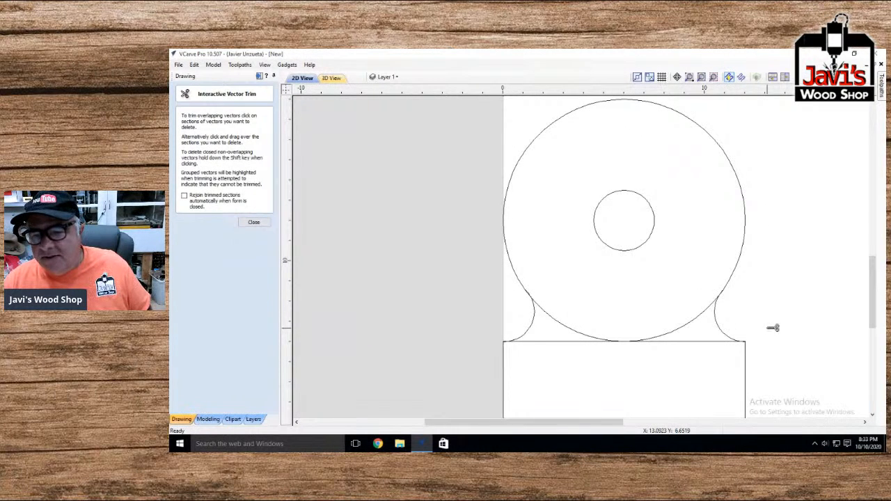
click(689, 325)
click(687, 341)
click(577, 330)
click(562, 341)
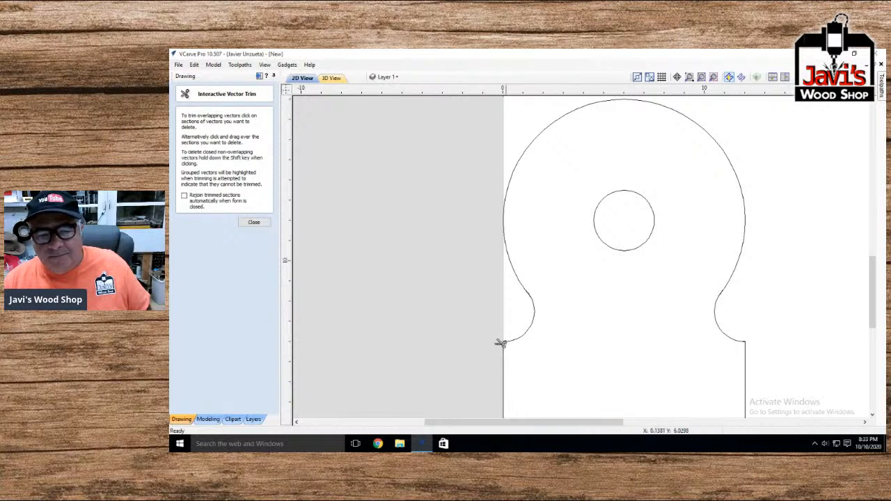
Examine the left corner arc's joints with the rectangle and the large circle for leftover overlaps
scroll(508, 342, up, 3)
scroll(508, 343, up, 4)
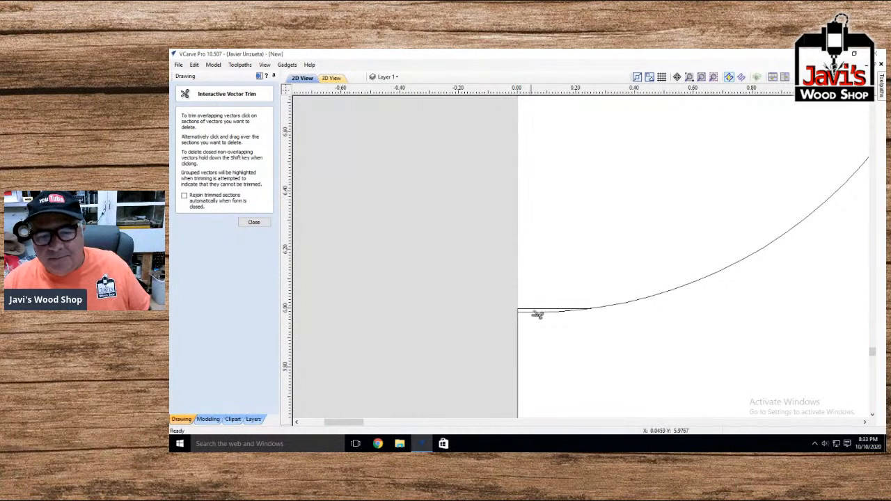
scroll(578, 314, down, 5)
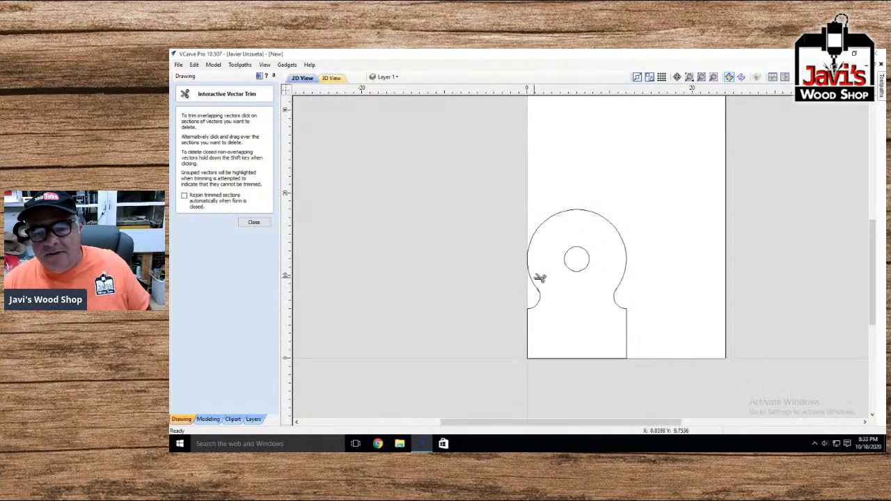
scroll(539, 285, up, 4)
scroll(537, 294, up, 3)
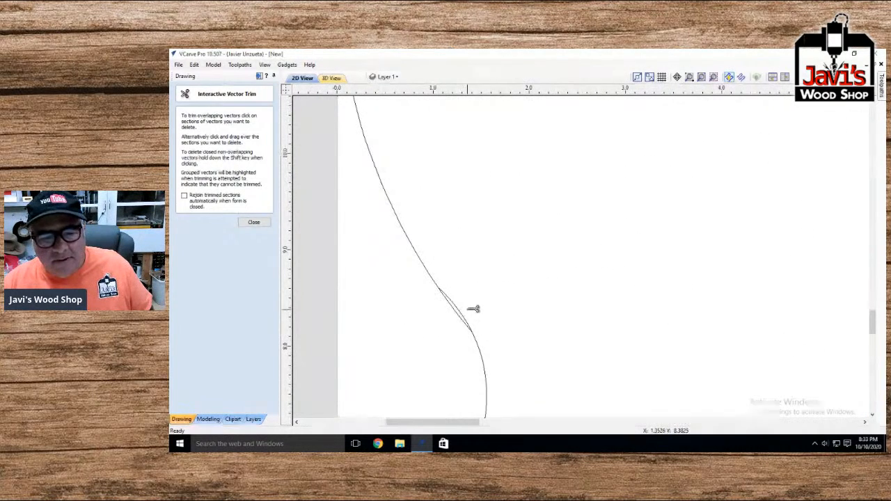
scroll(564, 342, down, 5)
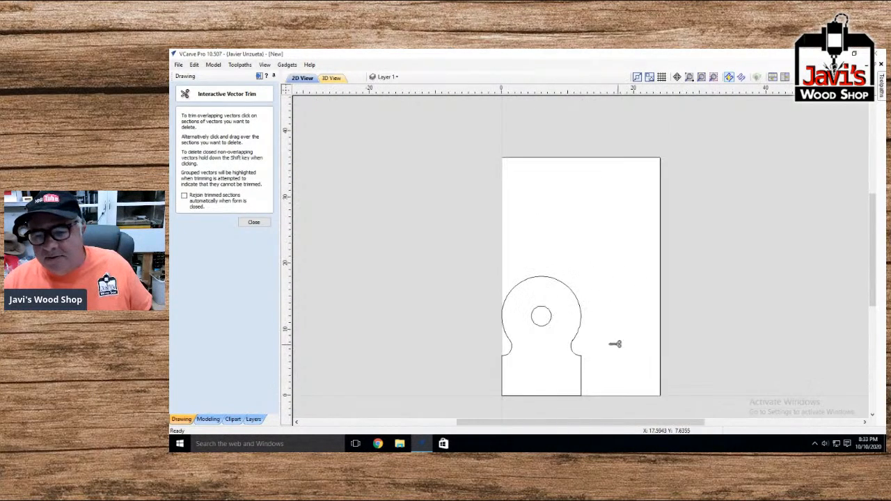
Trim the overlap sliver where the right corner arc meets the large circle
scroll(578, 342, up, 5)
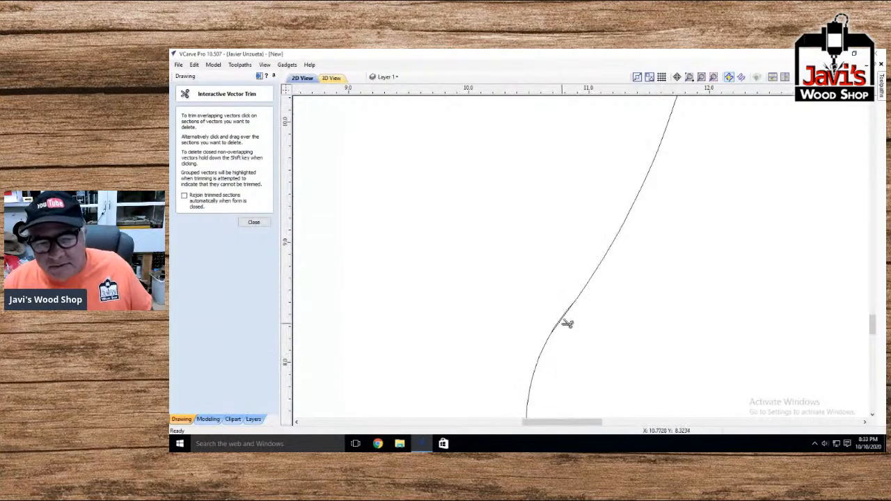
scroll(568, 323, up, 3)
scroll(579, 318, down, 6)
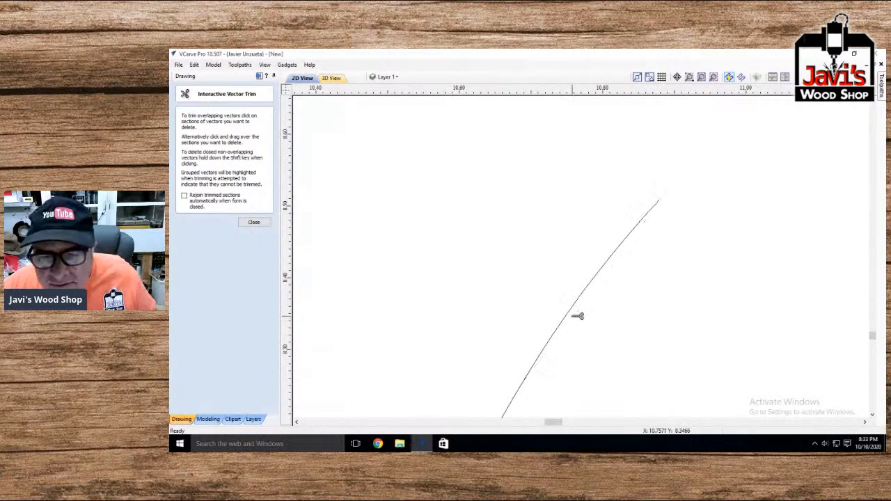
scroll(580, 318, up, 3)
scroll(579, 318, up, 2)
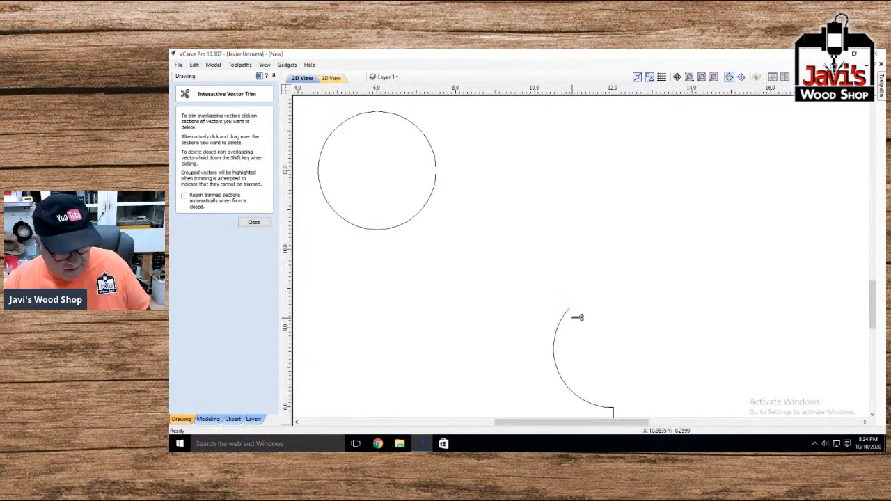
scroll(567, 318, up, 5)
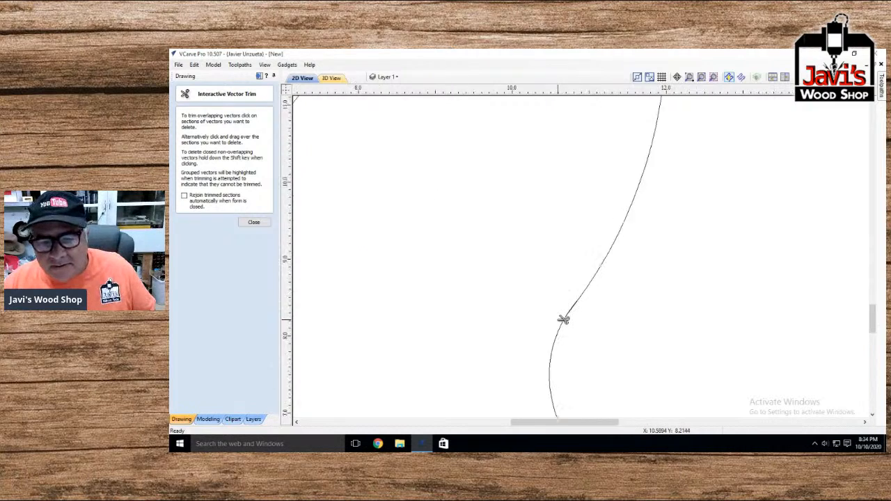
scroll(564, 320, up, 1)
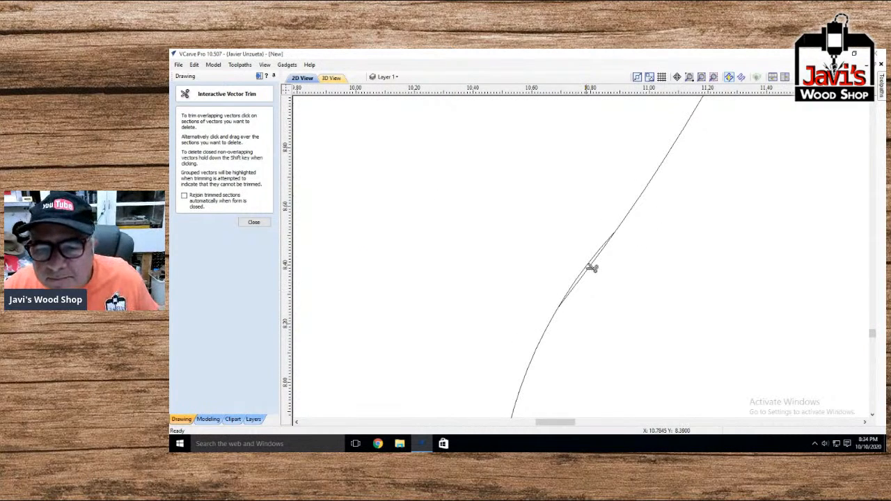
scroll(591, 265, up, 3)
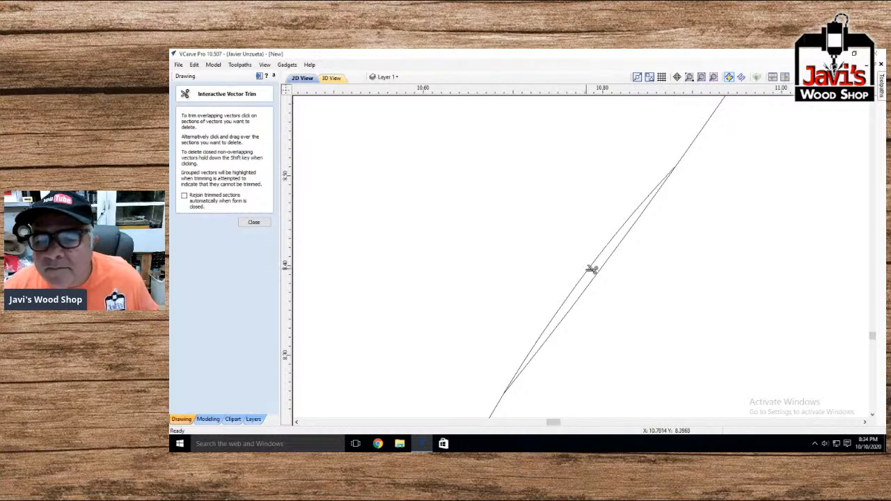
scroll(591, 268, up, 1)
click(589, 270)
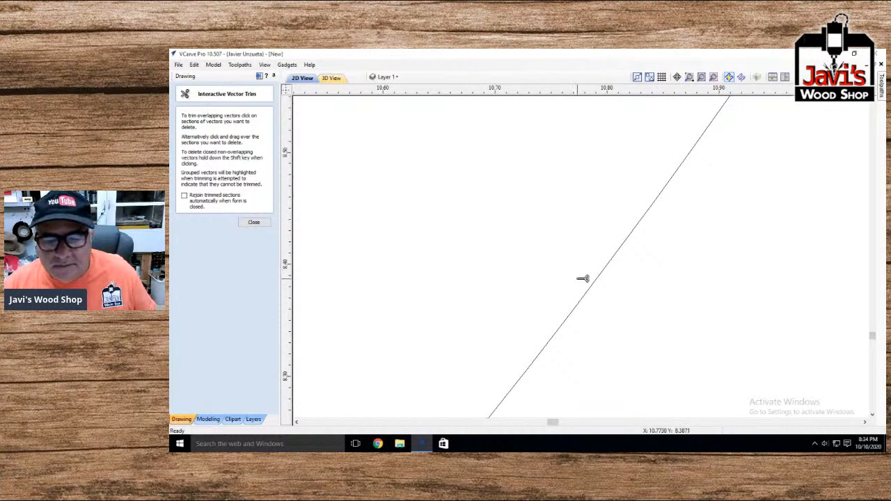
scroll(583, 279, down, 8)
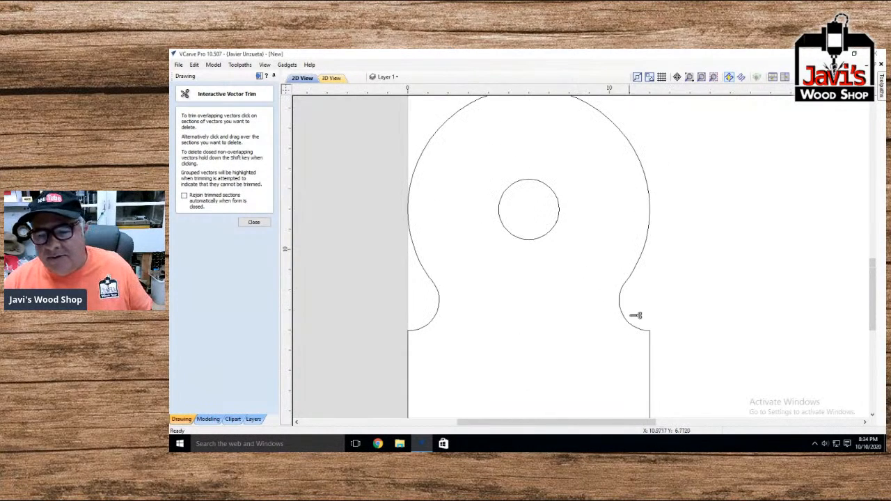
Trim the overlap where the right corner arc meets the rectangle's upper right corner
scroll(649, 335, up, 4)
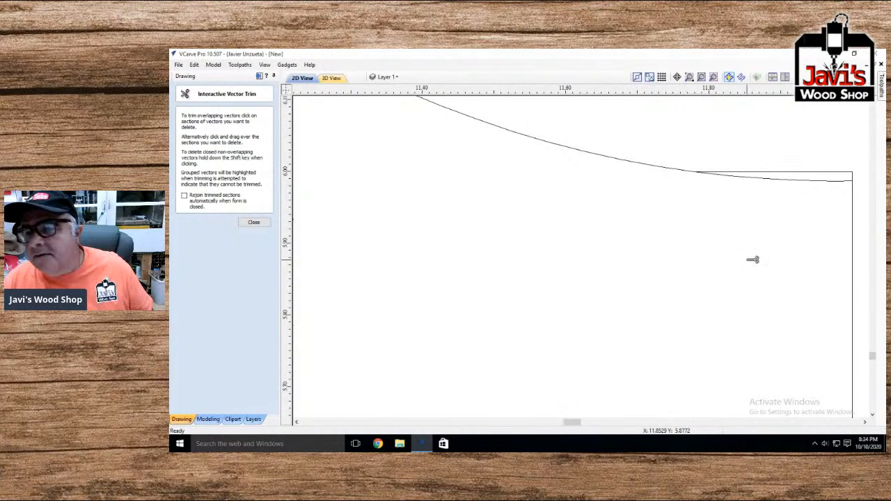
click(781, 180)
scroll(618, 205, down, 8)
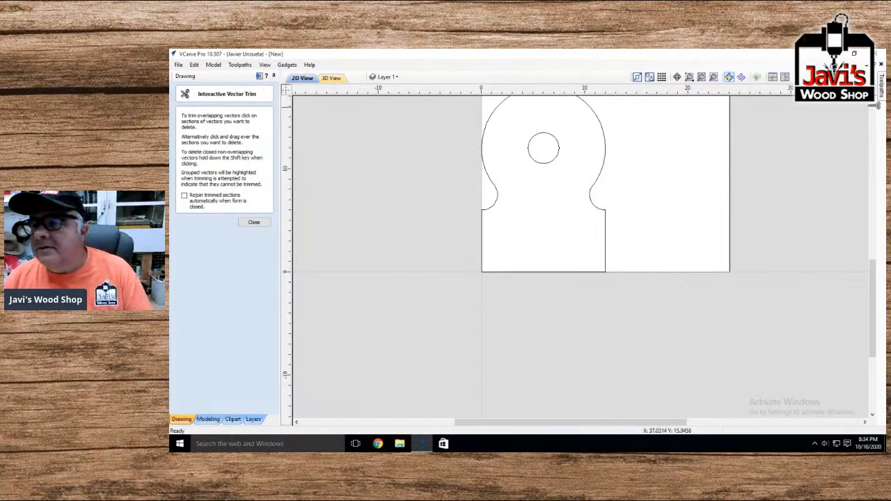
scroll(873, 106, up, 4)
scroll(873, 106, down, 6)
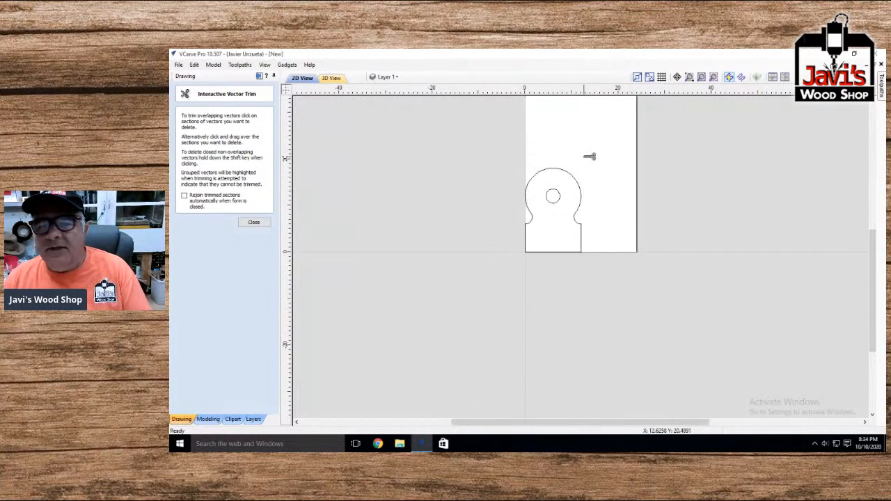
Finish trimming and delete the small circle at the centre of the large circle
click(253, 223)
click(545, 199)
key(Delete)
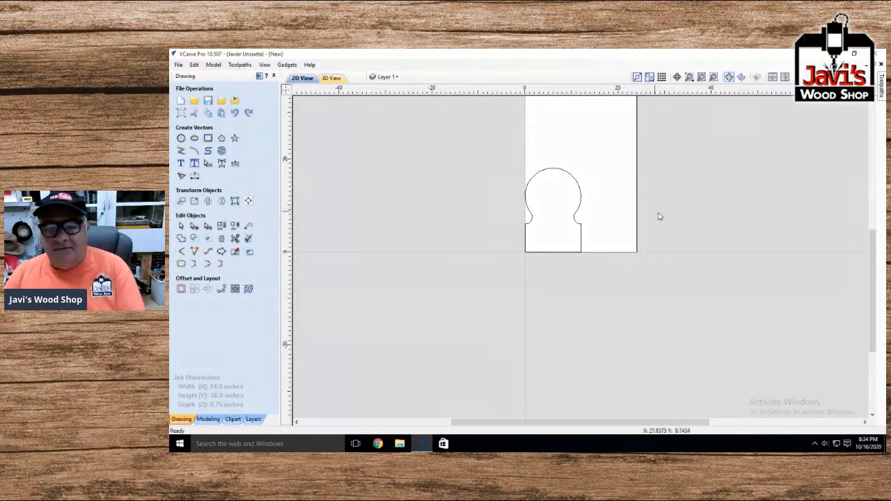
Switch to StreamYard and show viewers' chat comments on the broadcast, with the camera in solo layout
key(ctrl+Left)
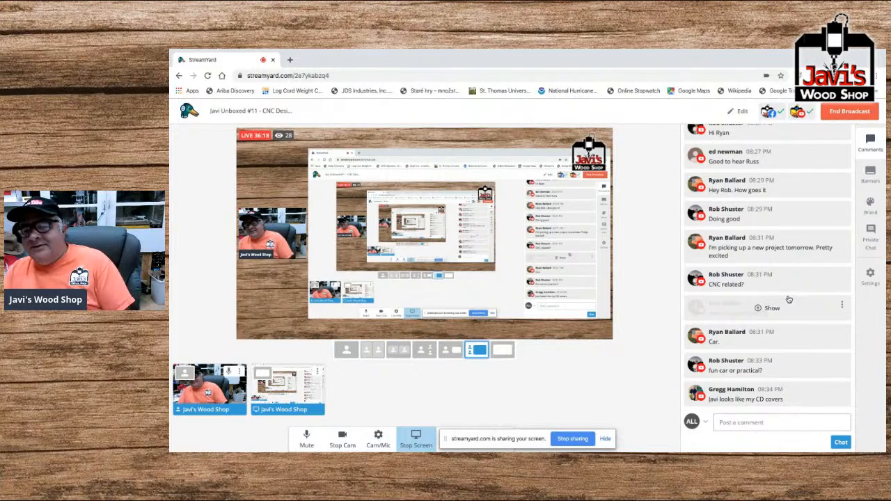
scroll(770, 265, up, 2)
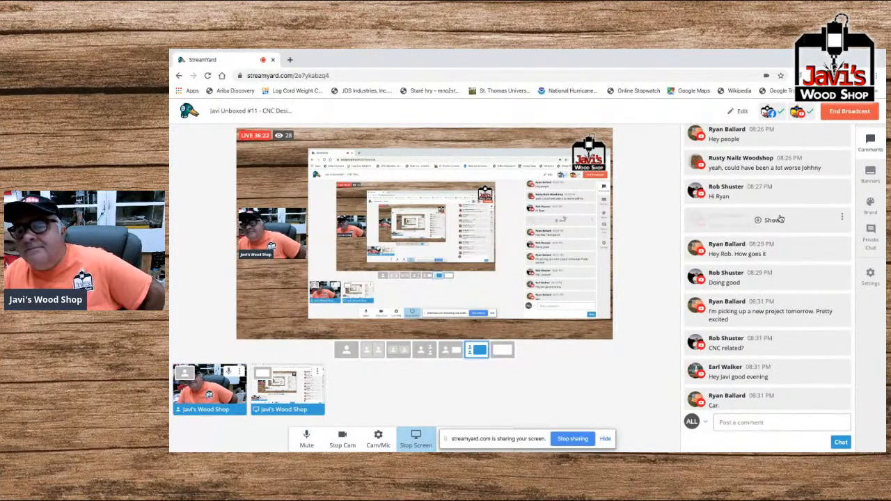
click(786, 281)
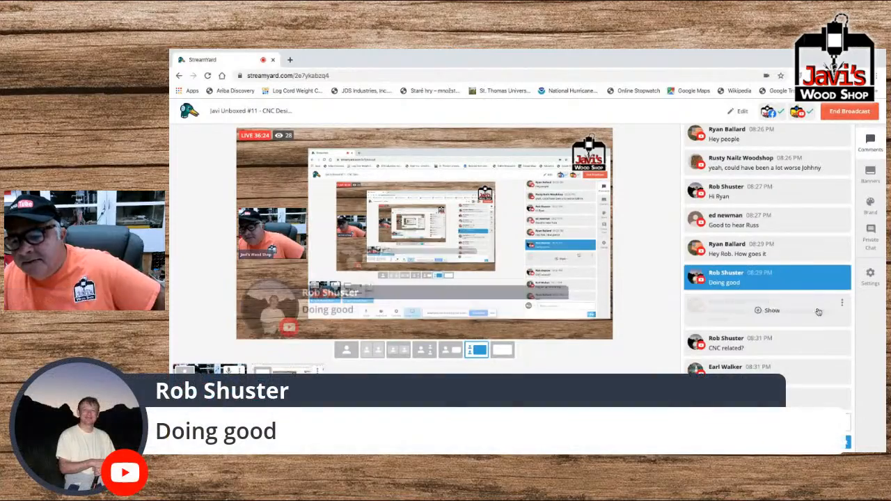
click(802, 317)
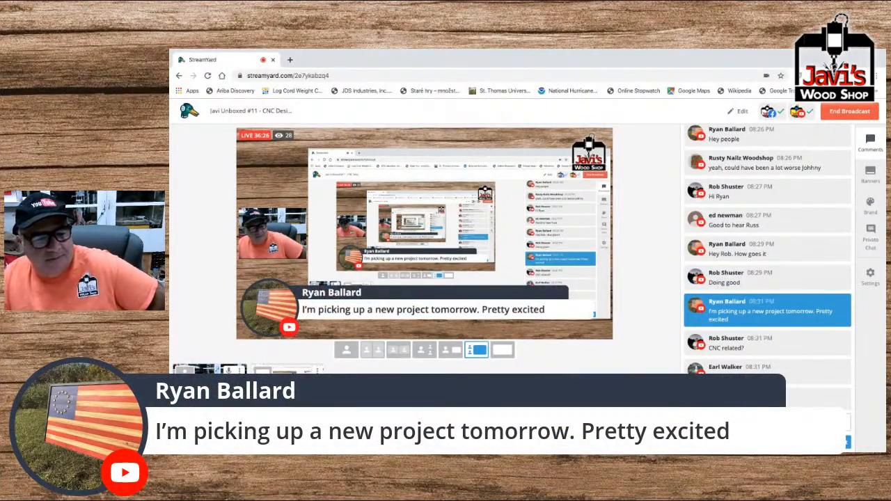
click(347, 350)
click(787, 343)
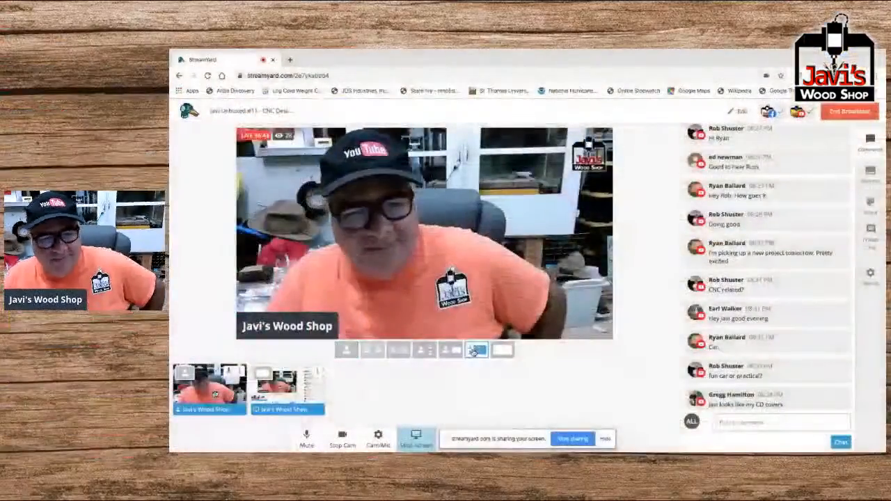
Switch back to VCarve Pro and select the outline's arcs and rectangle section to examine how the shape is divided
key(ctrl+Right)
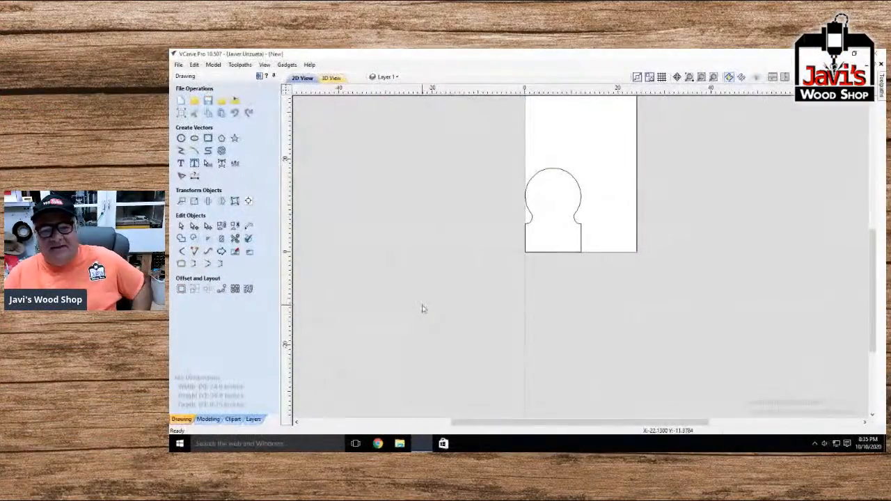
scroll(580, 194, up, 5)
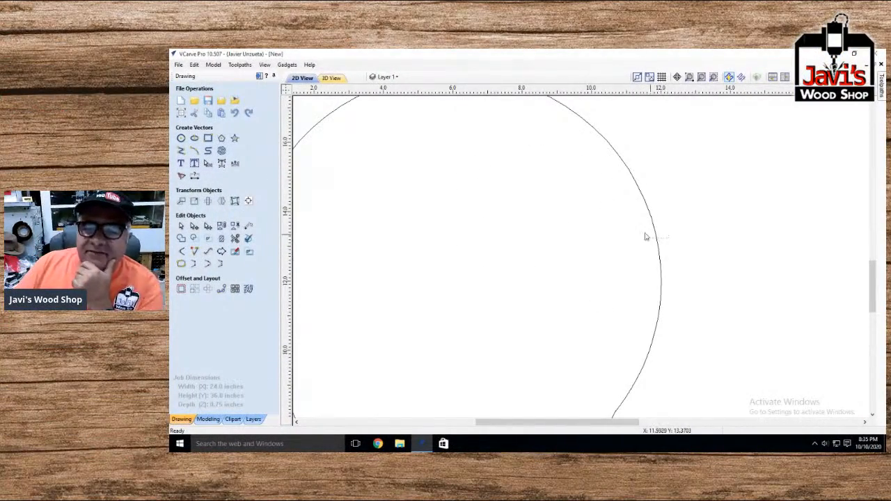
click(647, 237)
click(714, 77)
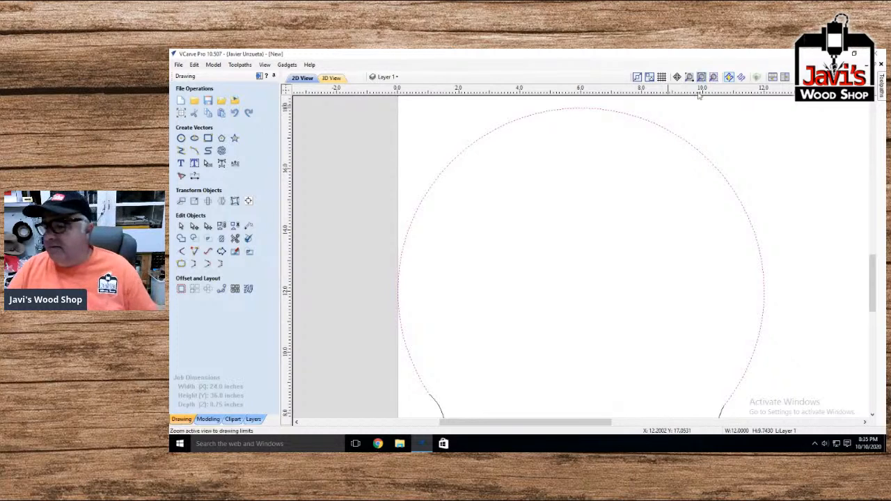
scroll(651, 196, down, 2)
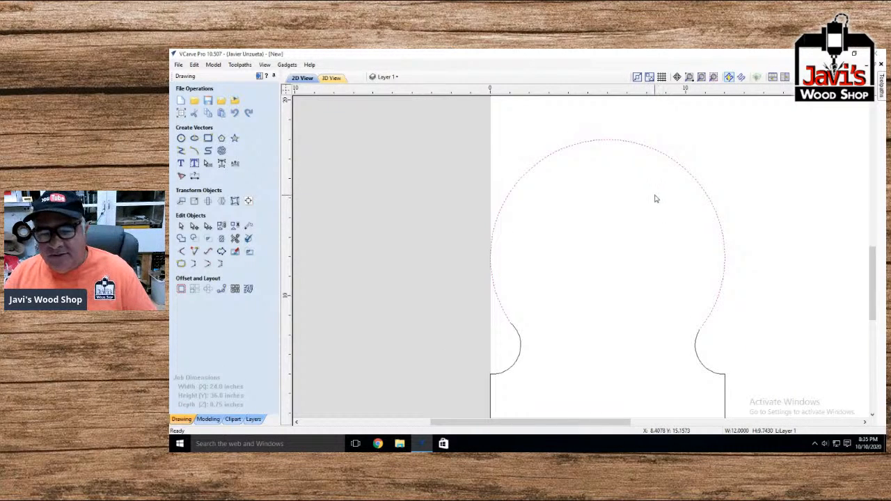
scroll(655, 199, down, 1)
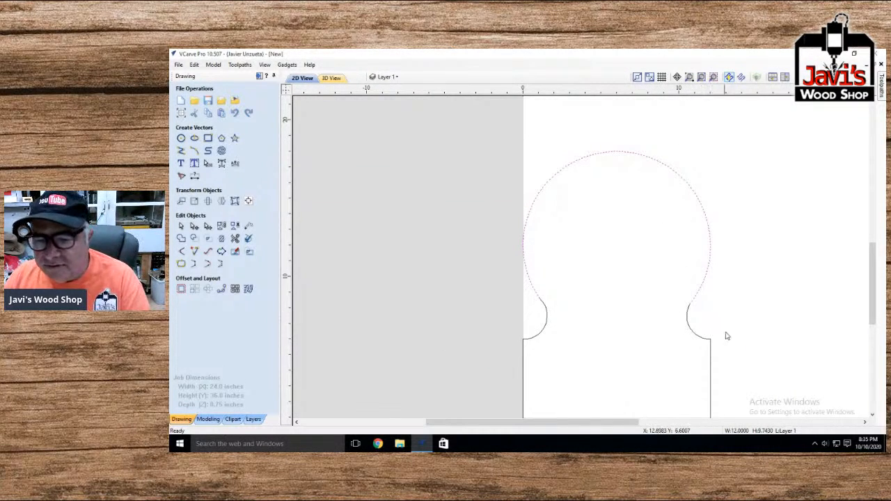
drag(726, 356, 659, 269)
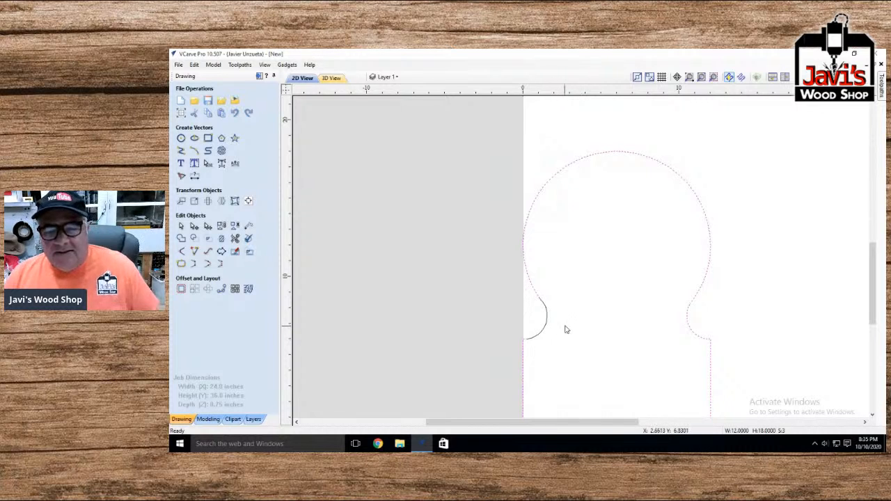
click(695, 323)
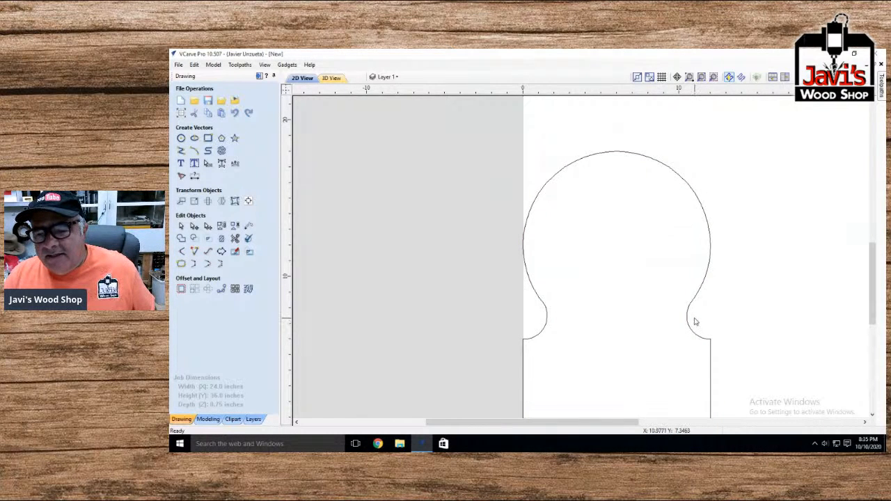
drag(696, 318, 667, 276)
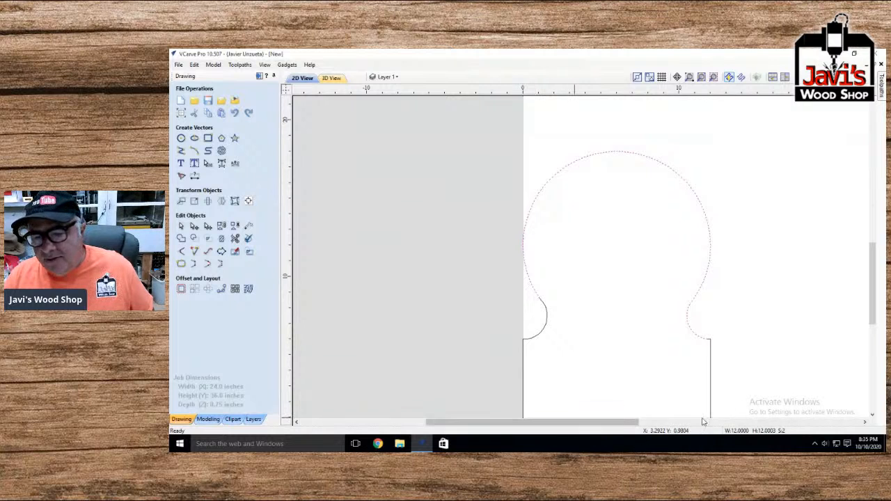
drag(733, 399, 489, 274)
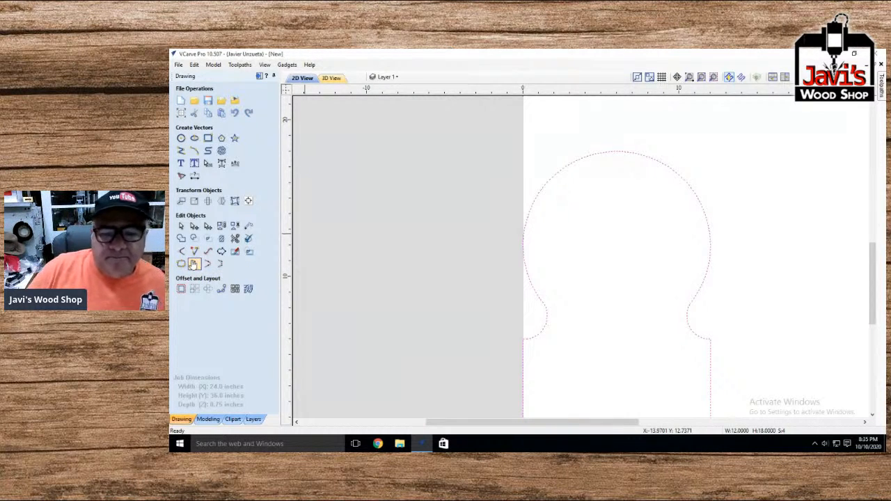
Join the left corner arc, rectangle section, large arc and right corner arc into one vector, and check it selects as a whole
click(520, 351)
click(531, 339)
shift+click(525, 344)
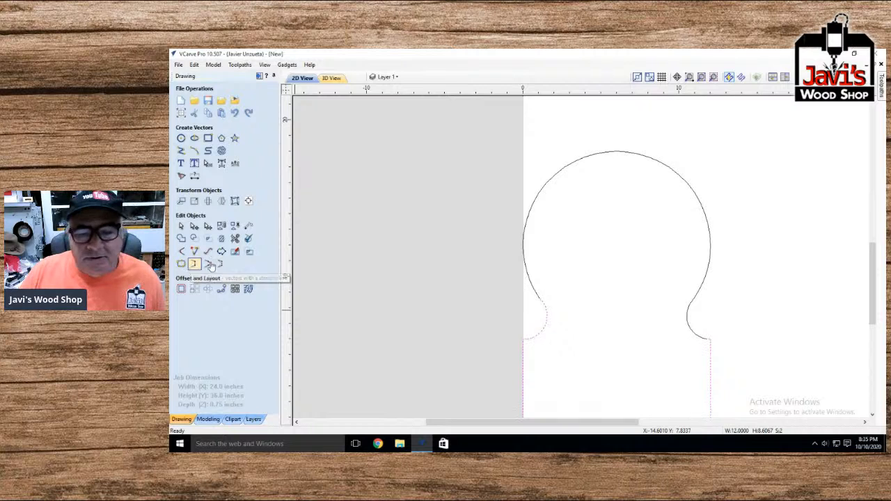
shift+click(536, 293)
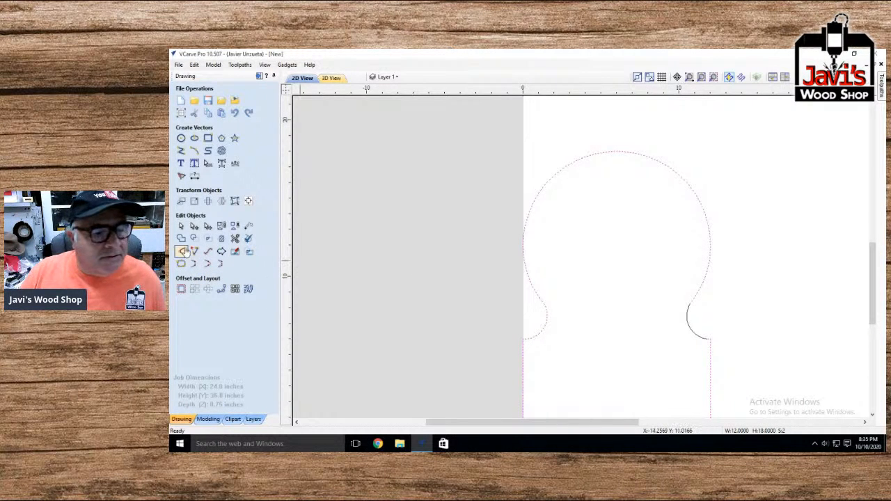
shift+click(688, 315)
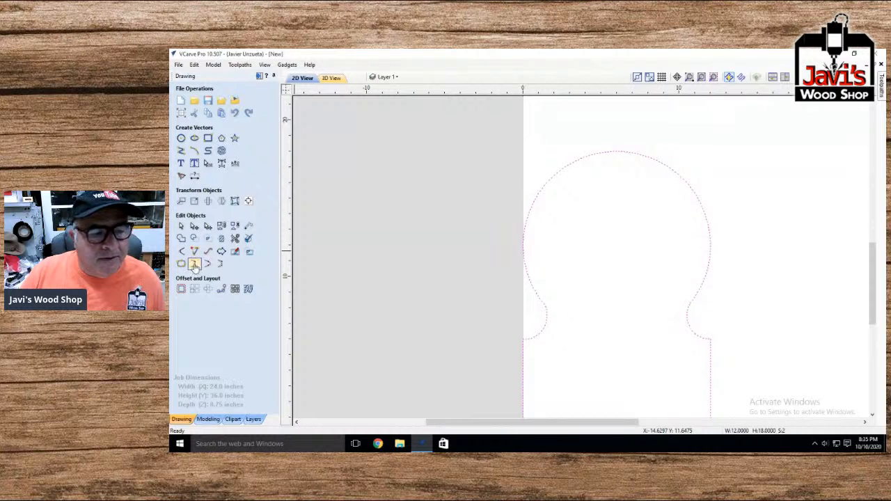
click(757, 368)
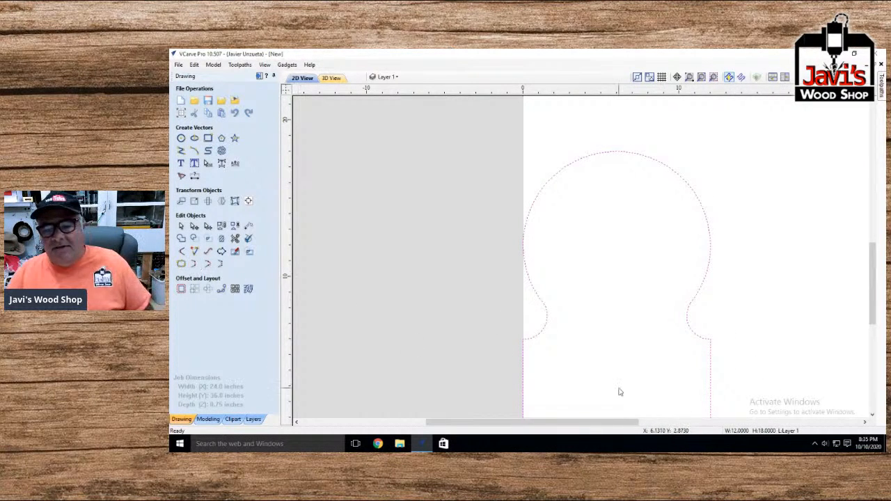
click(608, 369)
click(690, 333)
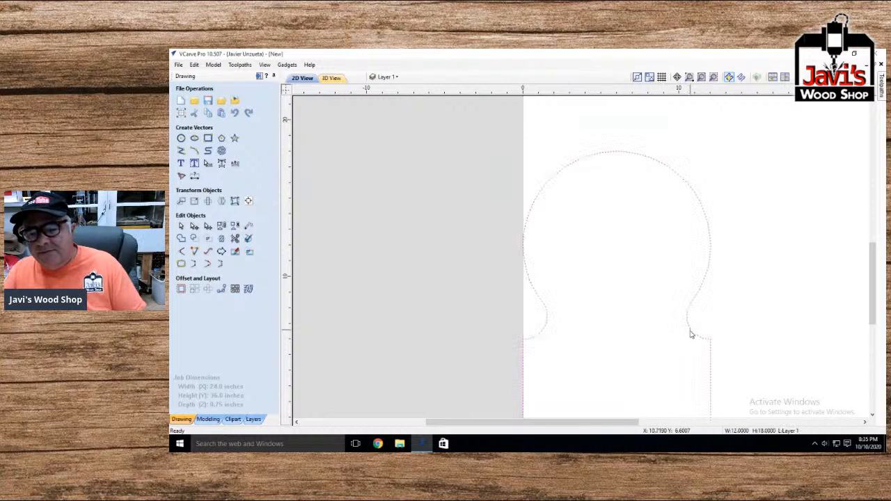
scroll(652, 331, down, 3)
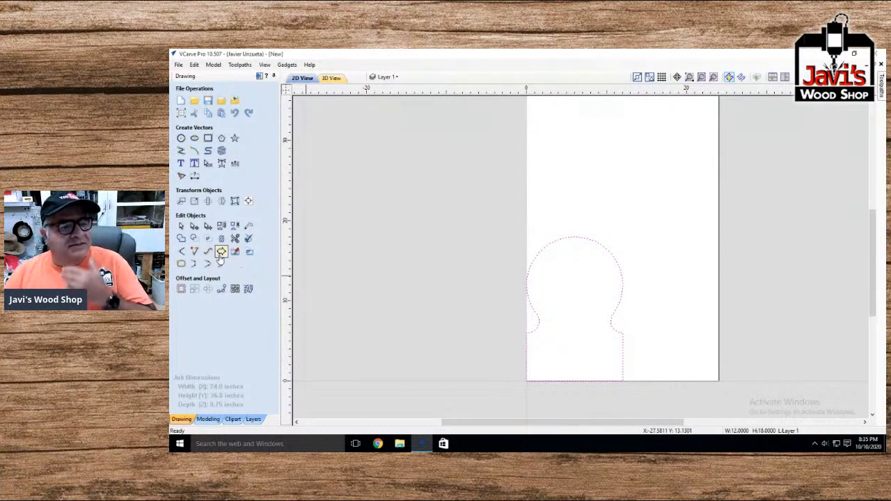
Create an 11 × 5 inch square-cornered rectangle centred at X 6, Y 3 inside the outline's base
click(208, 138)
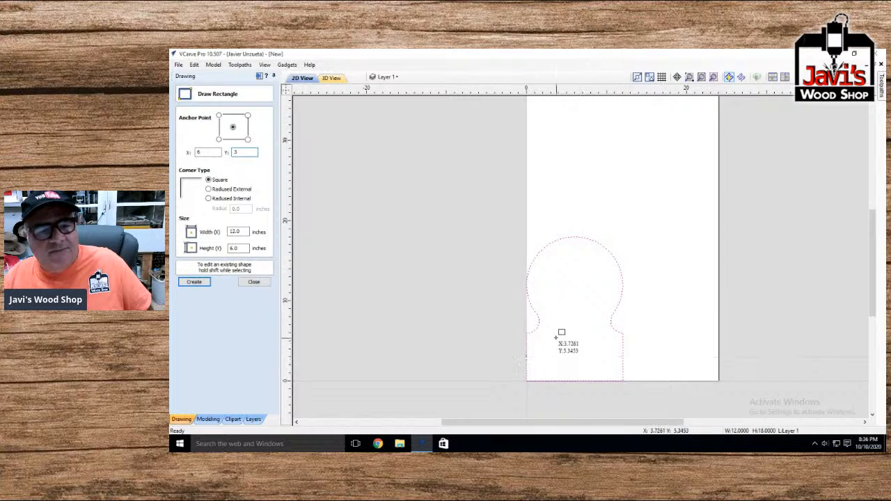
drag(240, 232, 208, 228)
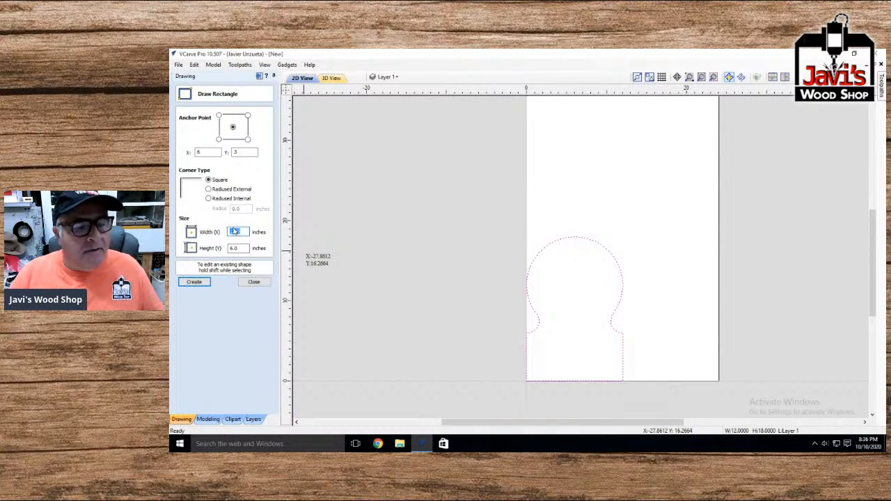
text(5)
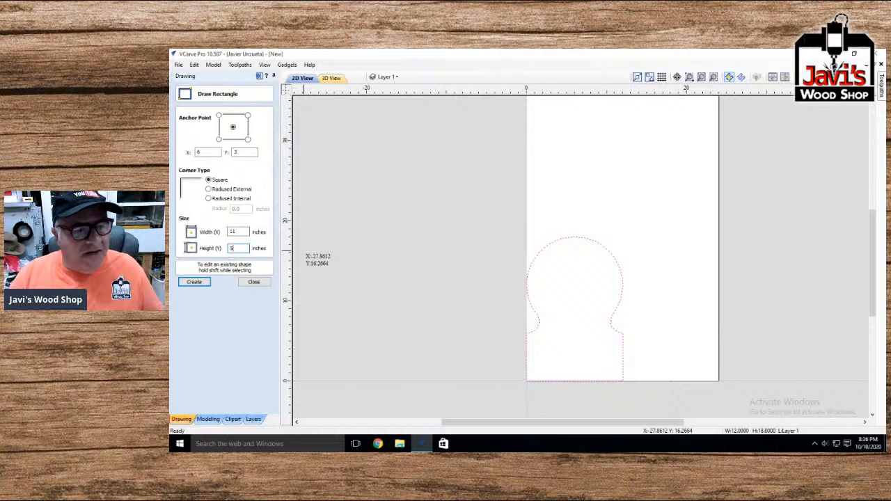
click(194, 282)
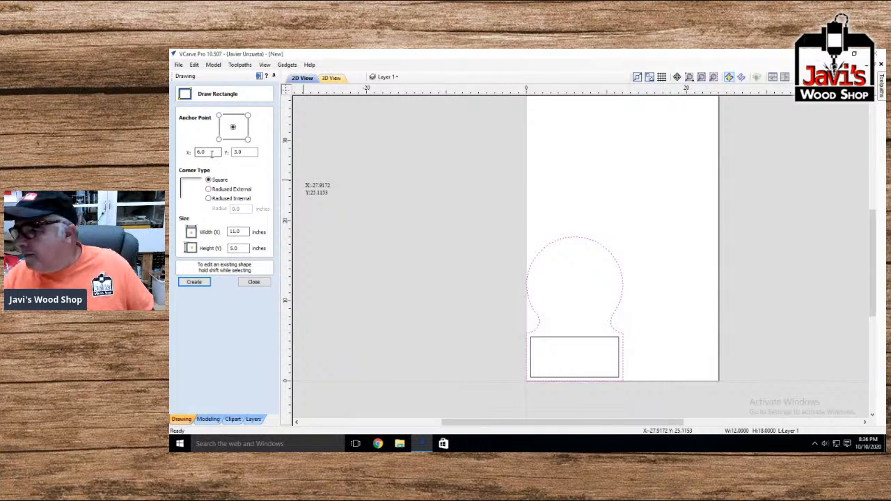
double_click(211, 153)
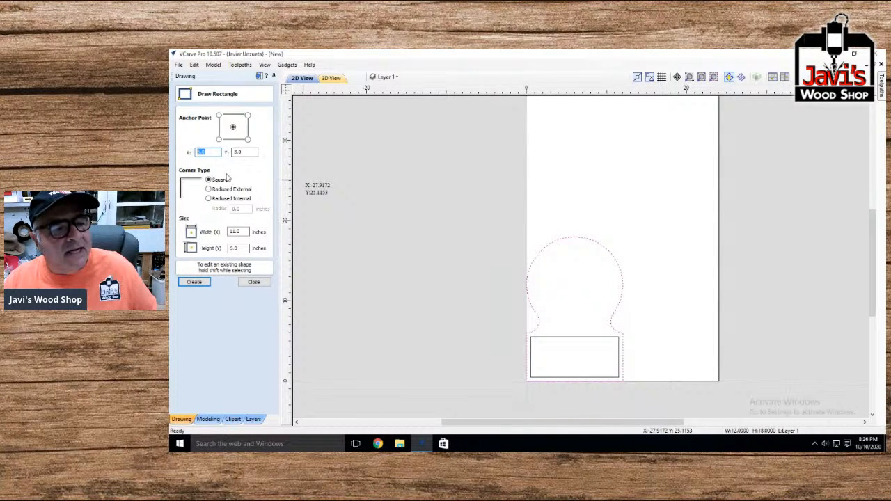
key(Tab)
text(12)
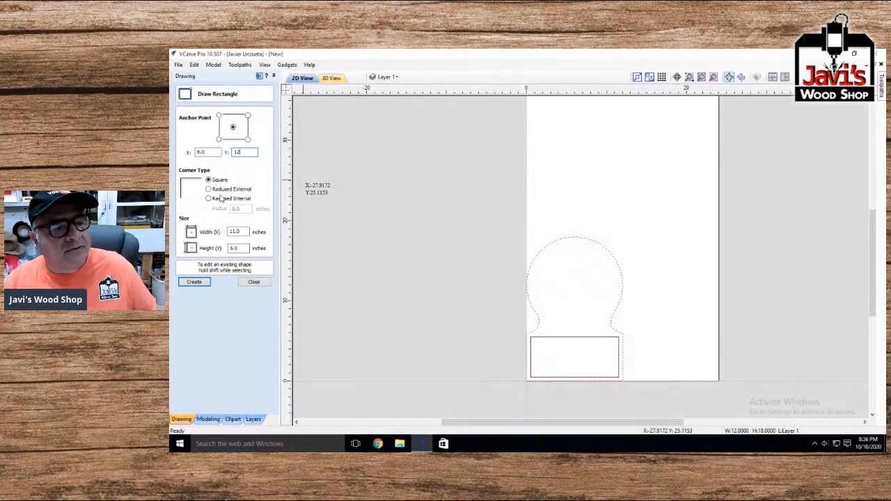
click(253, 282)
Create a 12 inch diameter circle centred at X 6, Y 12 over the outline's round head
click(181, 138)
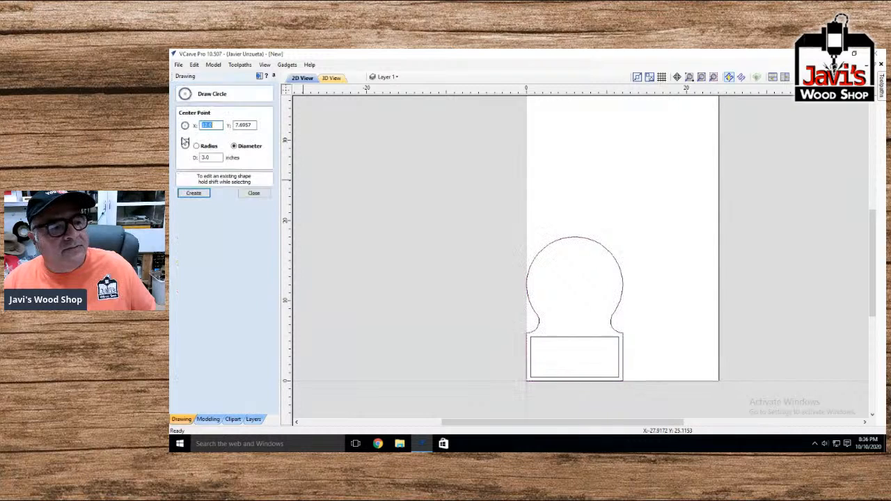
double_click(216, 160)
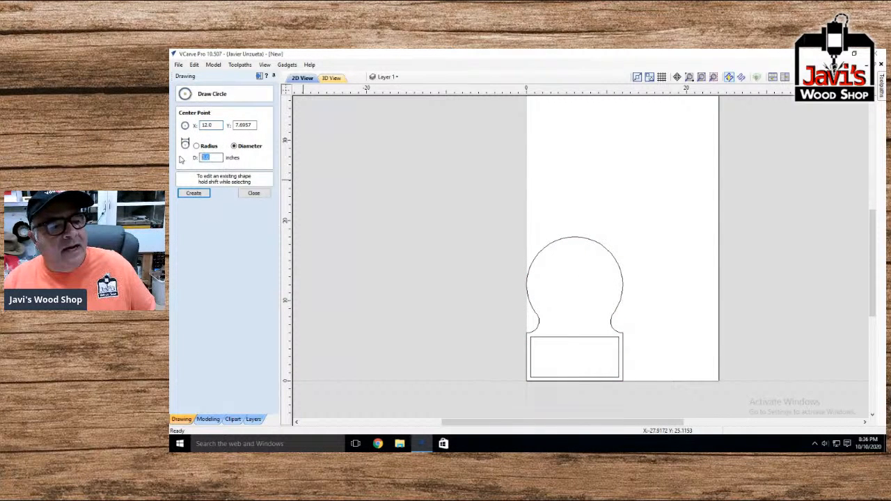
drag(220, 125, 197, 126)
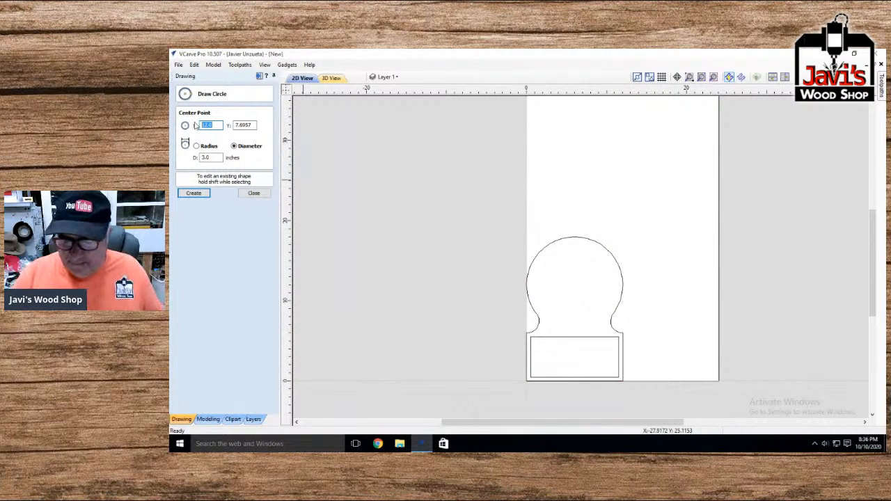
text(12)
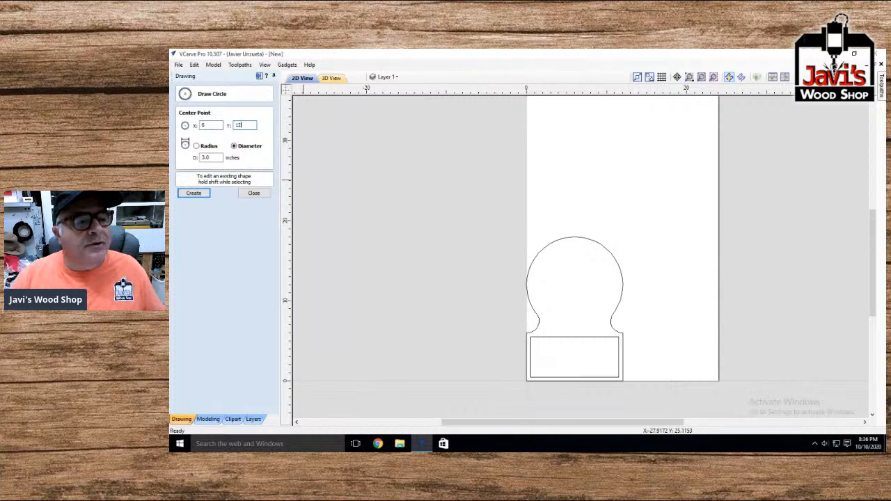
click(206, 158)
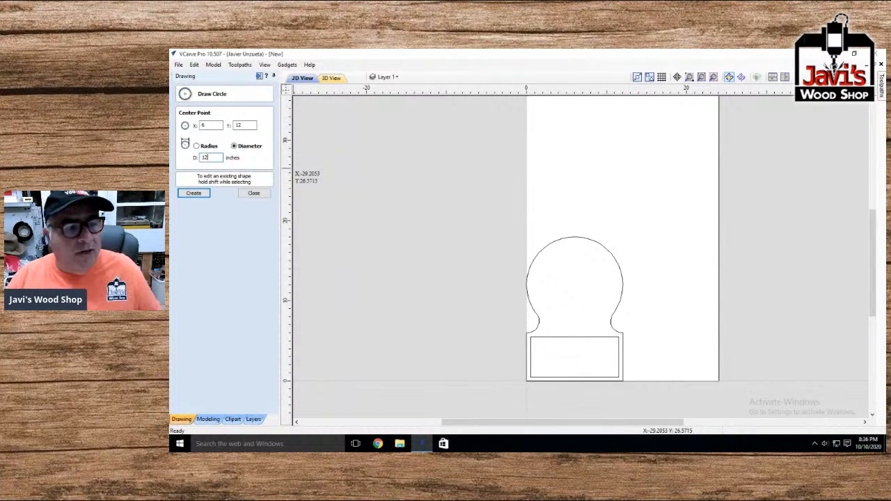
click(191, 194)
Create an 11 inch diameter circle on the same X 6, Y 12 centre and finish drawing circles
drag(214, 157, 189, 159)
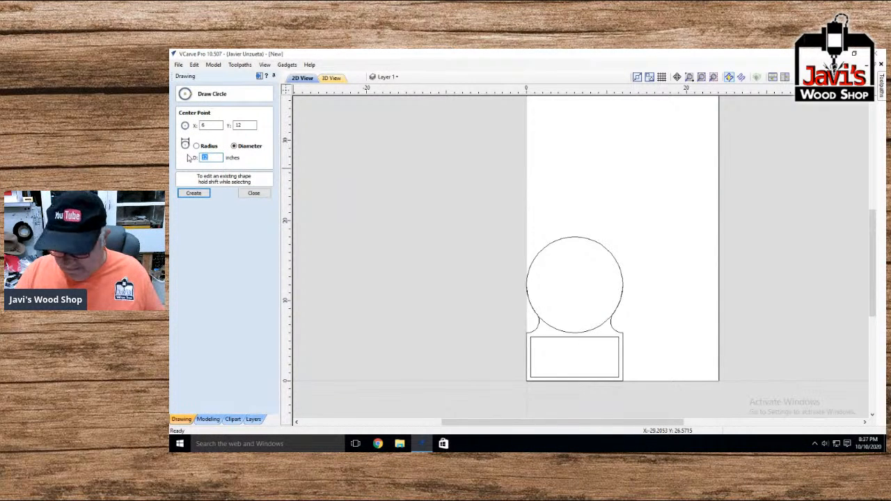
text(11)
key(Return)
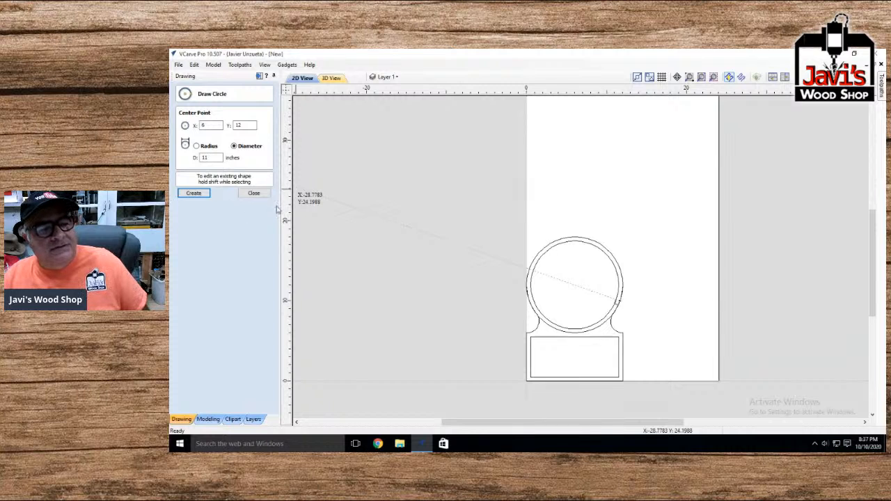
click(253, 193)
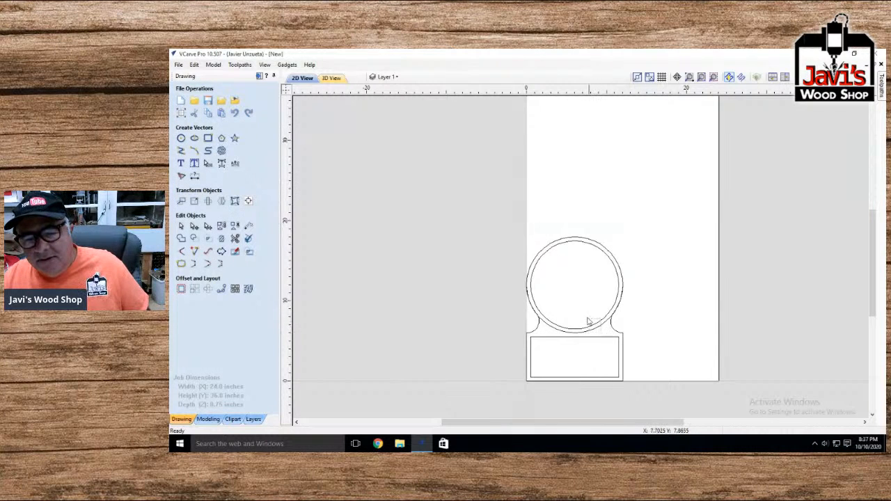
Select only the 12 inch circle and start a 2D Profile toolpath for it
click(589, 320)
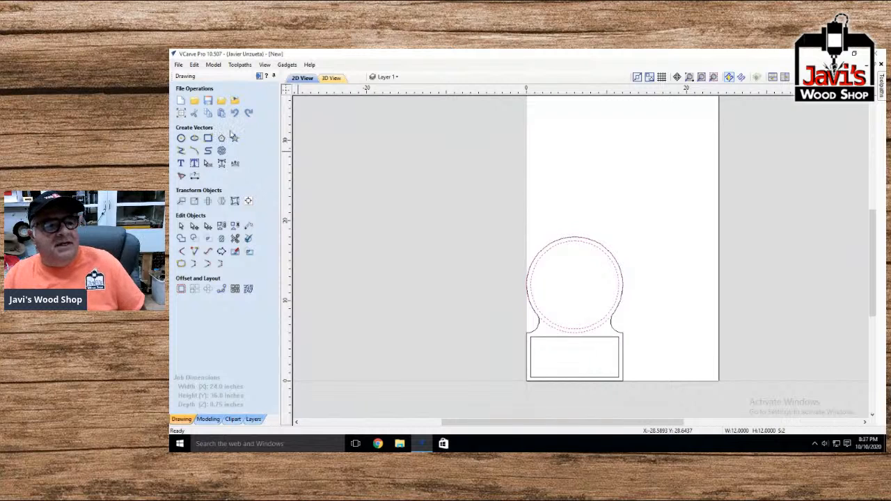
click(208, 419)
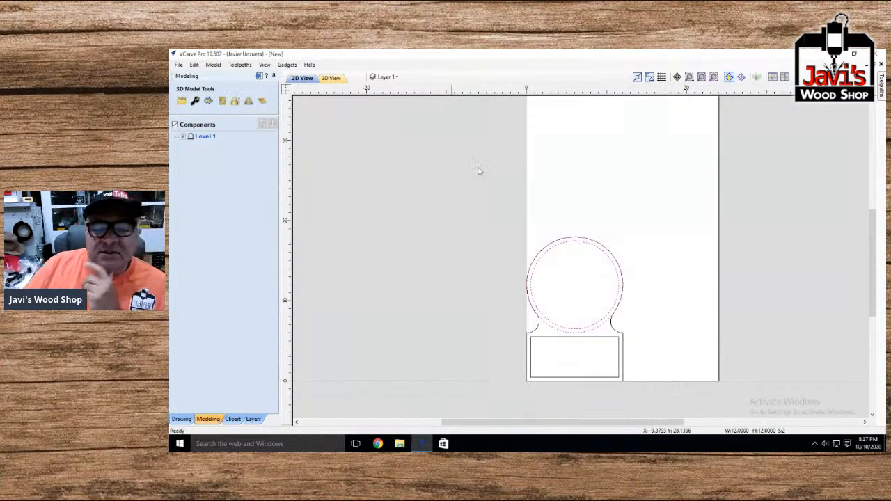
click(604, 335)
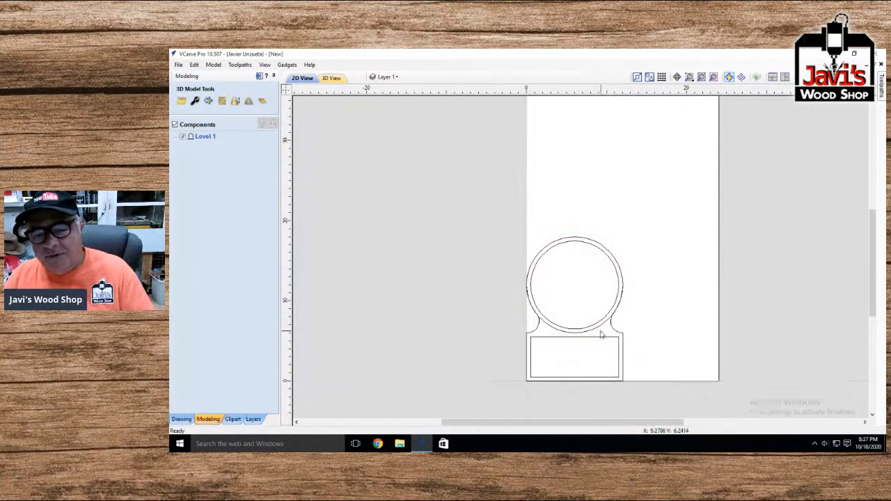
click(597, 333)
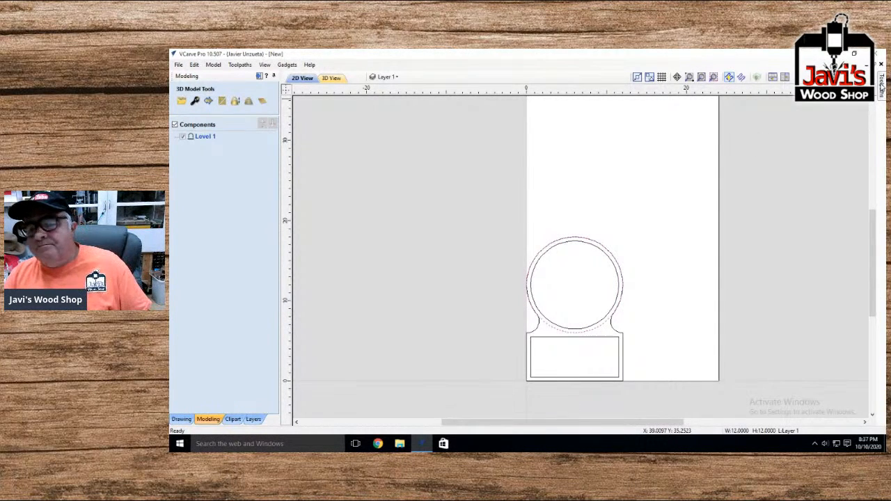
click(883, 87)
click(882, 87)
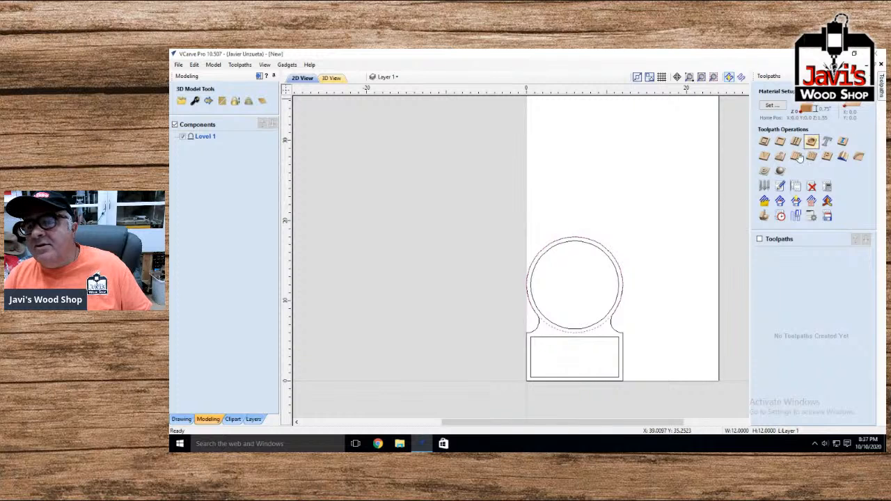
click(766, 142)
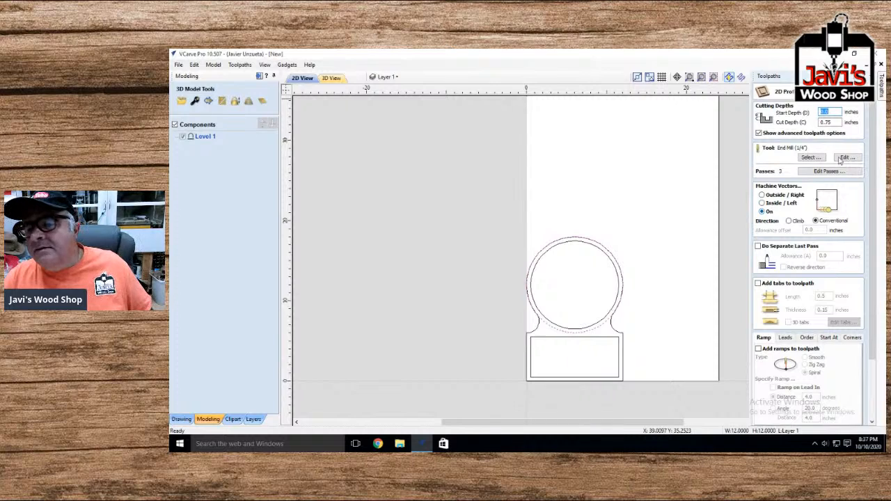
Open the tool database and examine the settings of the 3/8" Rad 1" Dia x 1/2" Deep roundover form tool
click(810, 158)
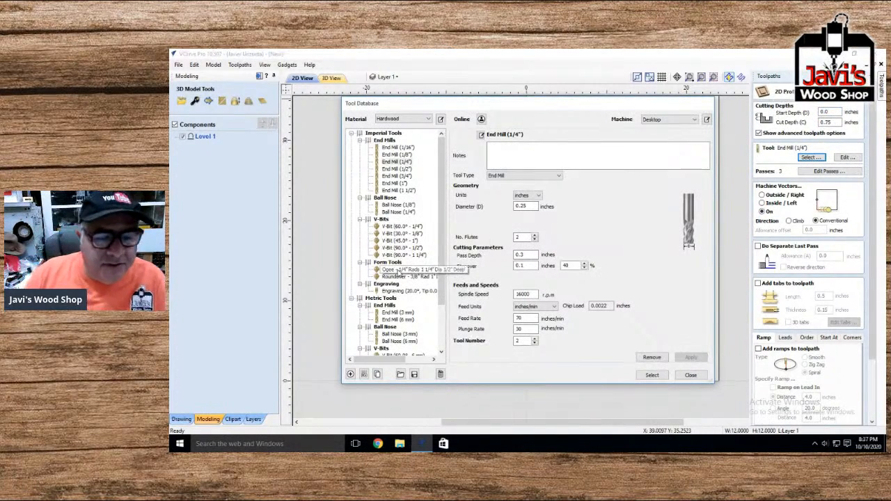
click(400, 278)
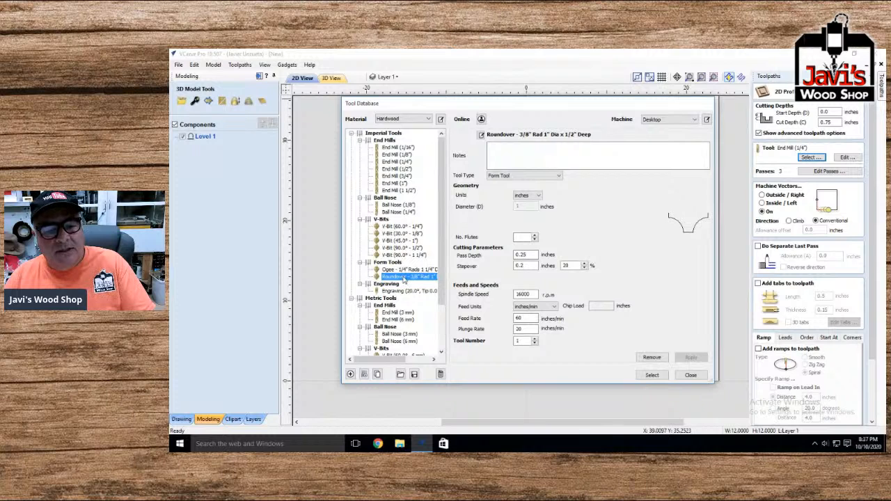
right_click(403, 278)
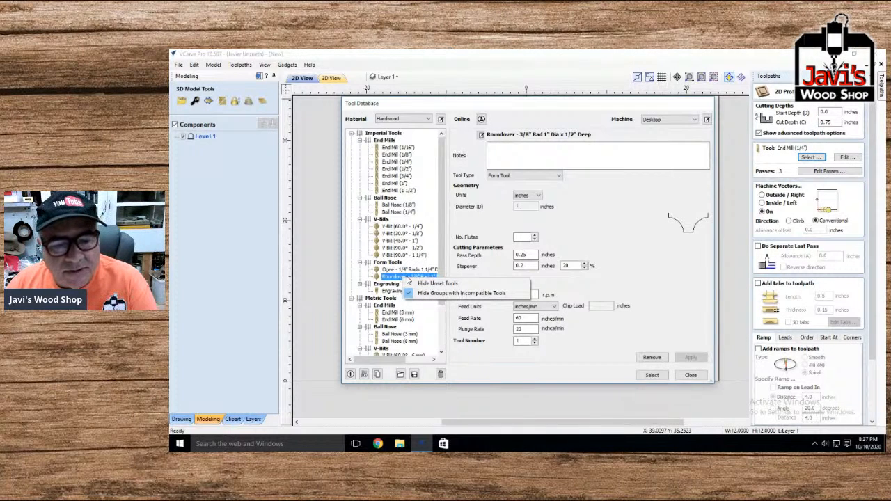
click(387, 278)
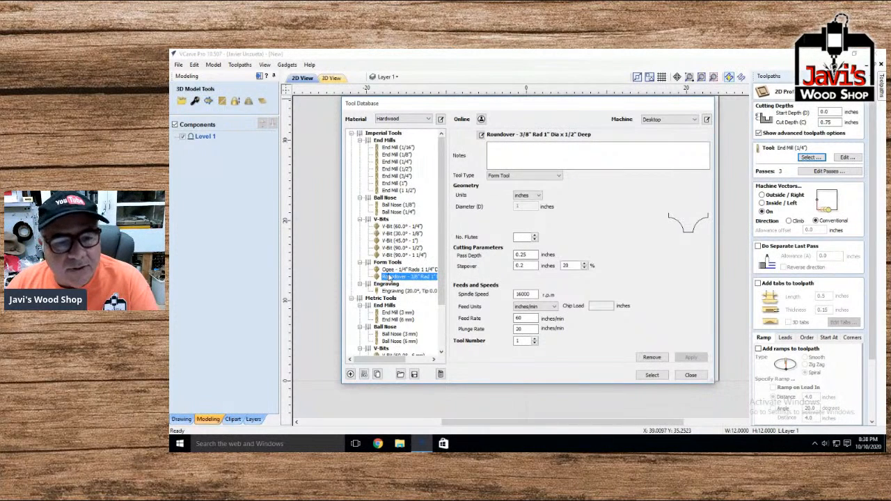
Add a new tool entry under Form Tools, compare it with the roundover bit, and close the database without choosing a tool
click(350, 374)
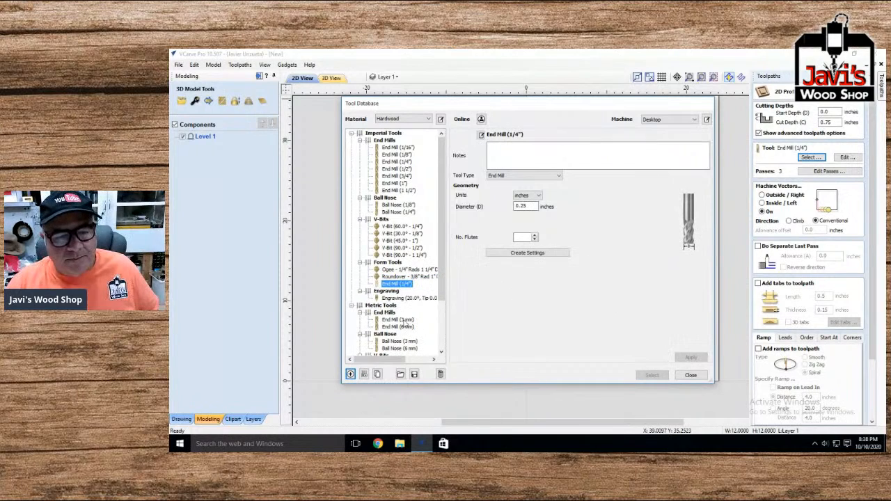
click(394, 277)
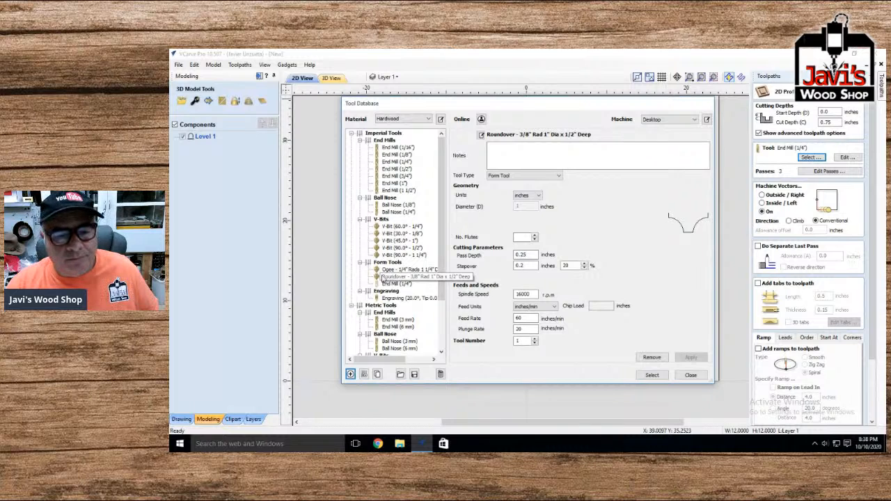
right_click(377, 277)
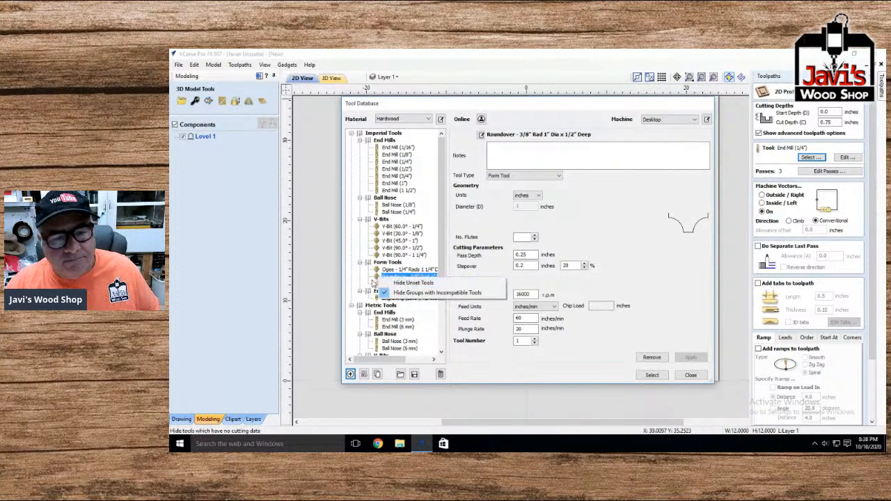
click(374, 284)
click(385, 284)
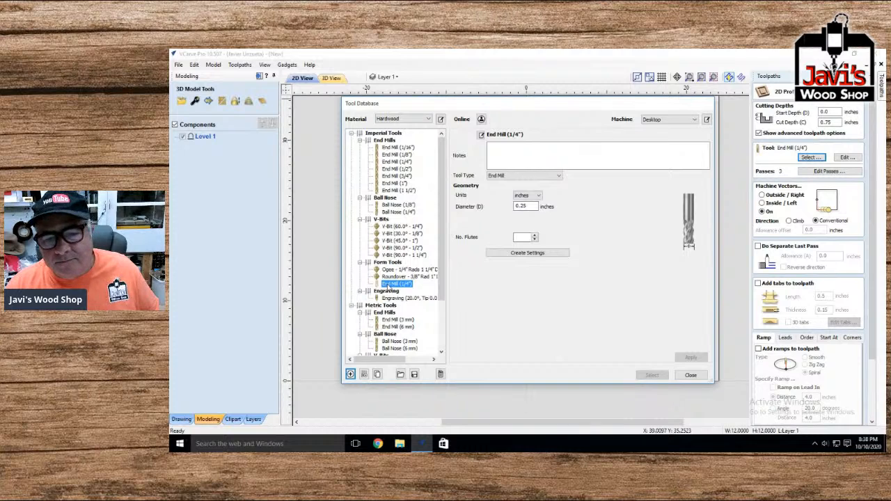
click(691, 375)
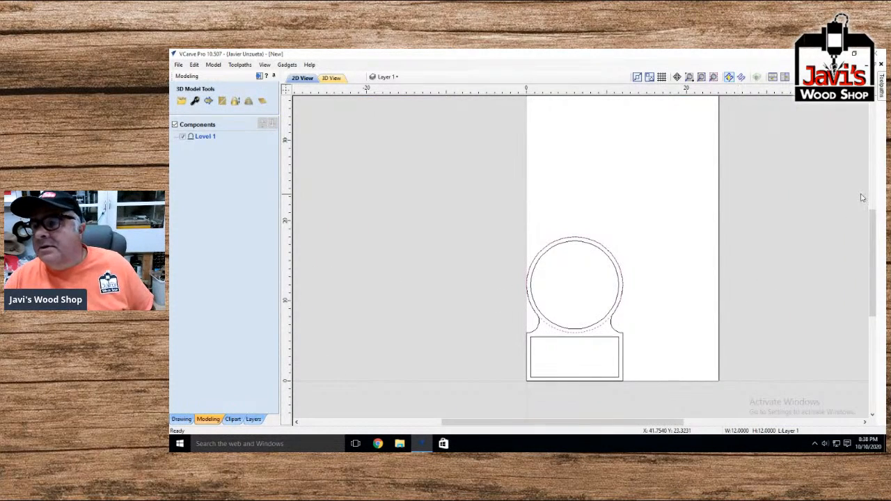
Add the 11 inch inner circle to the 12 inch circle's selection and pin the profile toolpath settings open
scroll(875, 108, up, 2)
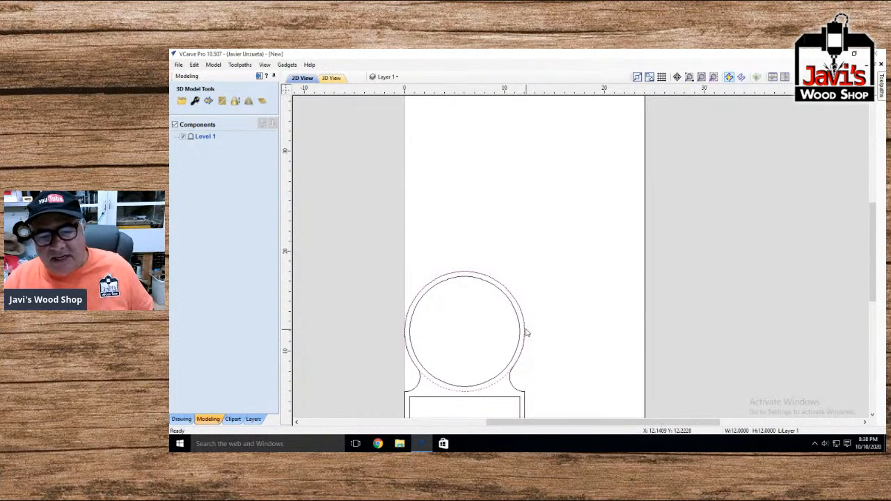
scroll(525, 327, up, 8)
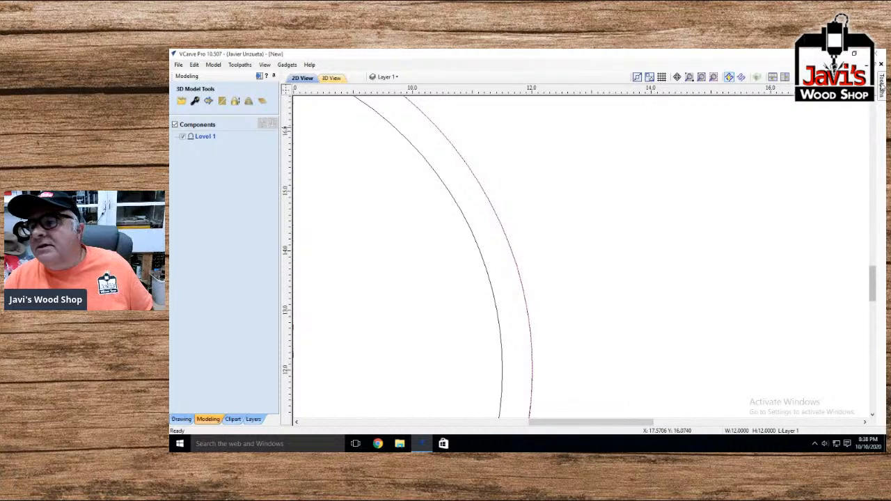
click(883, 87)
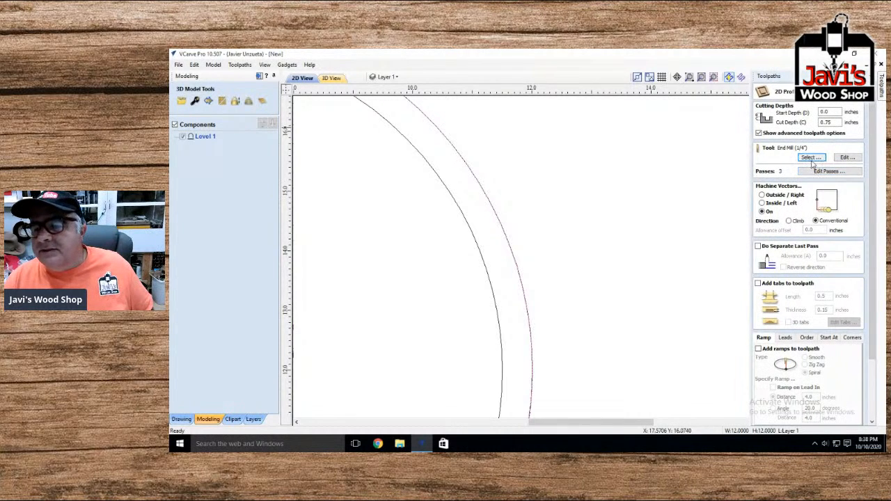
scroll(491, 282, down, 5)
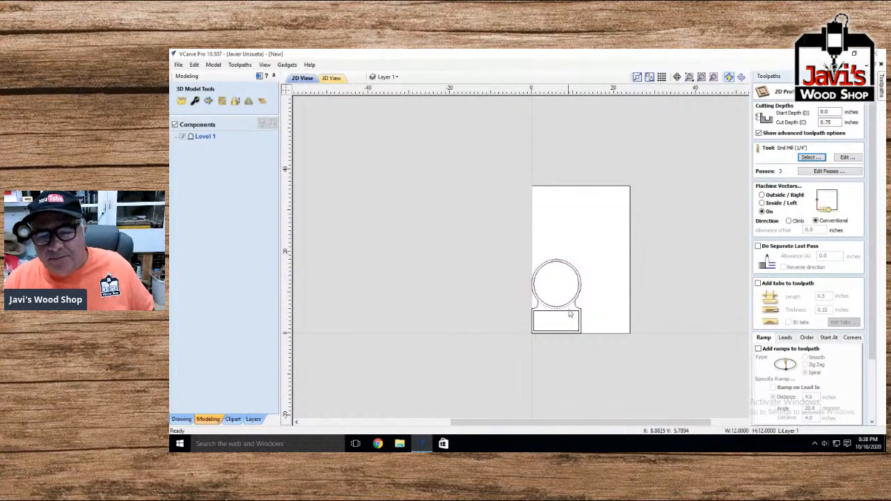
scroll(568, 314, up, 4)
shift+click(547, 289)
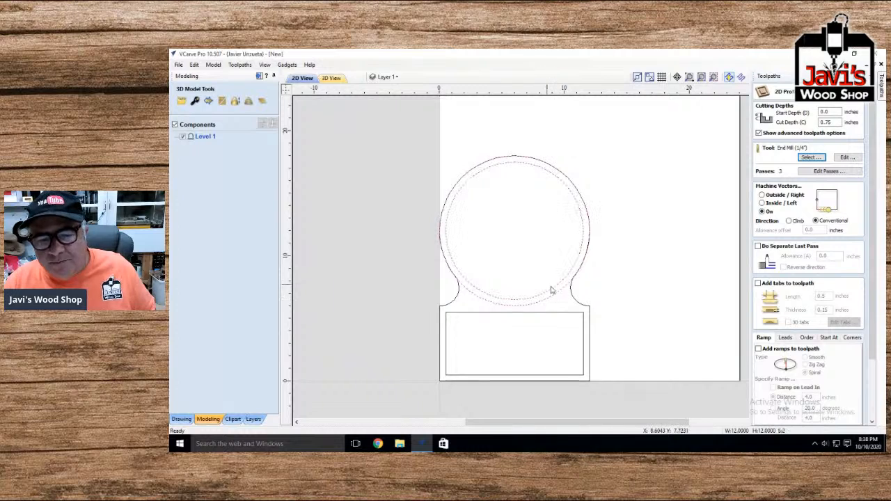
mouse_move(883, 81)
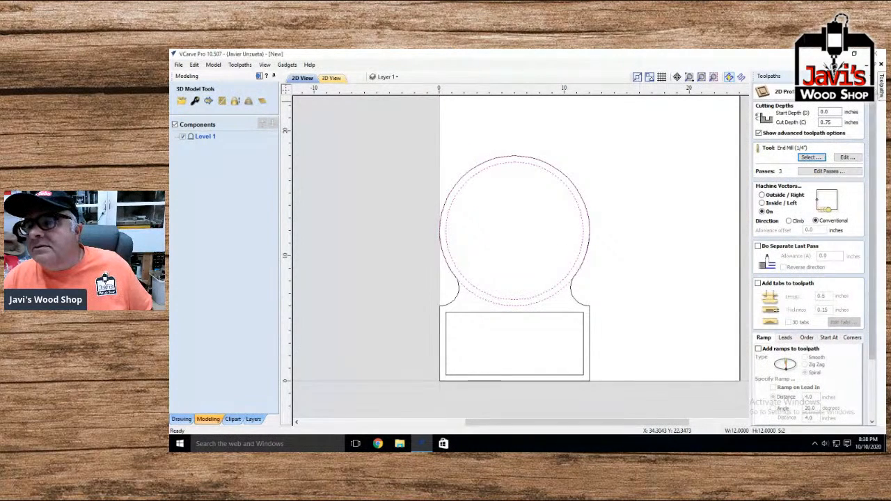
click(871, 76)
Assign the 3/8" Rad 1" Dia x 1/2" Deep roundover tool to the profile and set the cut depth to 0.375 inches
click(823, 159)
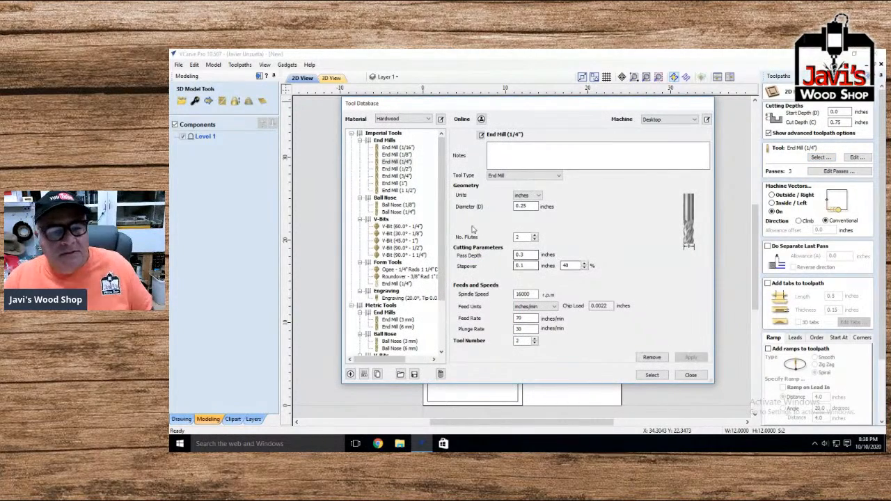
click(407, 276)
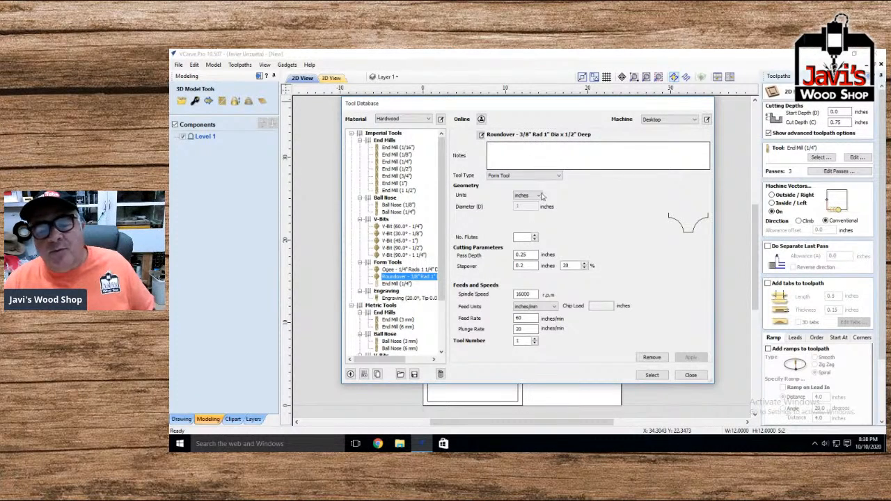
click(653, 376)
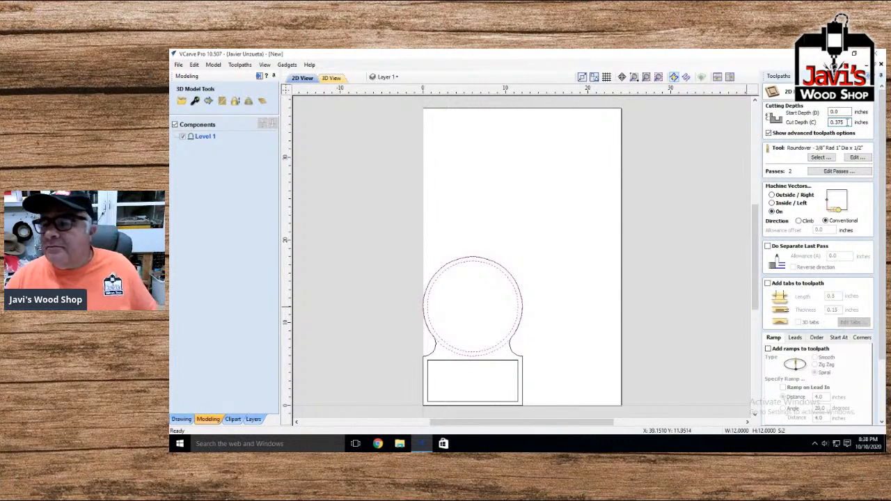
Calculate the profile toolpath on both circles and preview all toolpaths on the material
scroll(860, 291, down, 2)
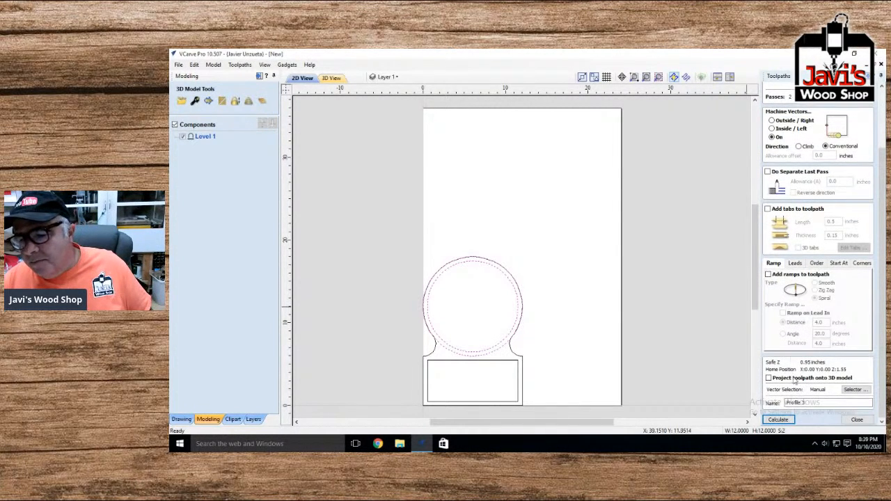
click(778, 420)
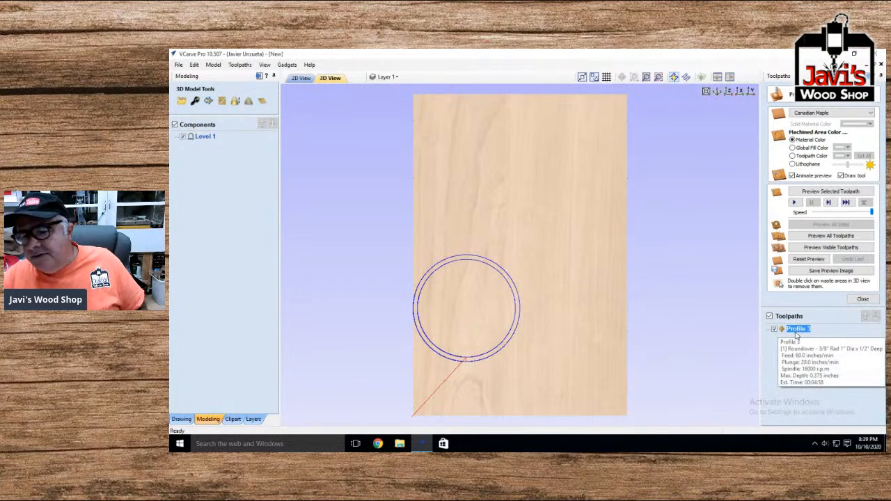
click(811, 236)
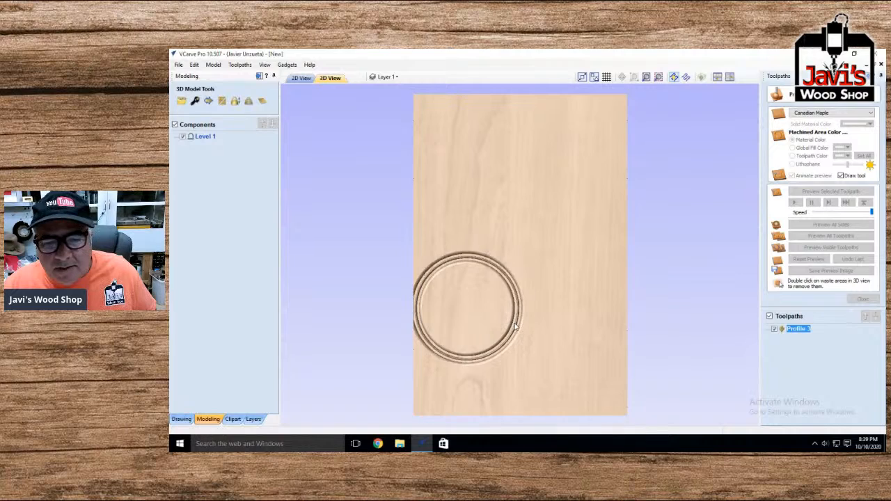
Examine the roundover grooves around the two circles up close in the 3D preview
scroll(516, 326, up, 1)
scroll(516, 325, up, 2)
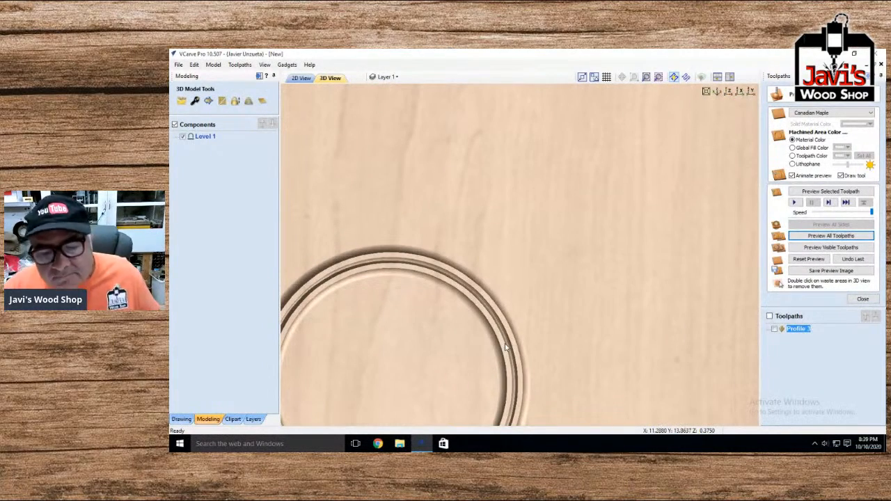
scroll(495, 351, up, 2)
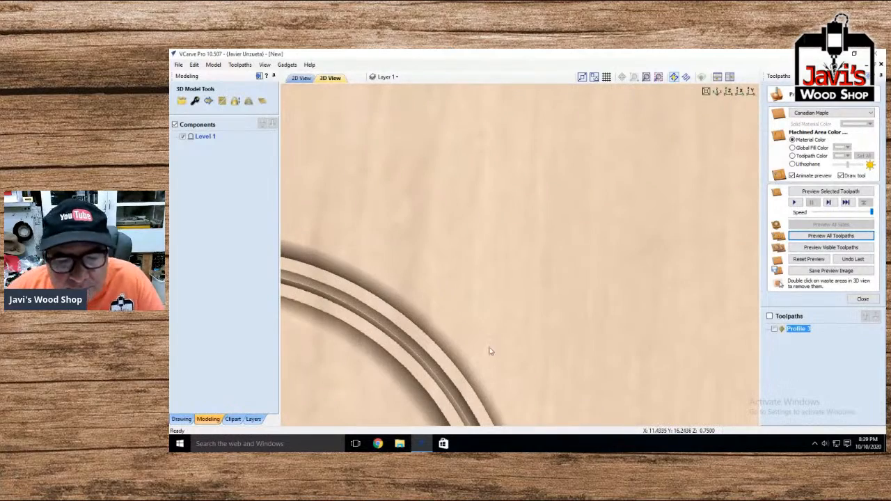
scroll(434, 374, down, 5)
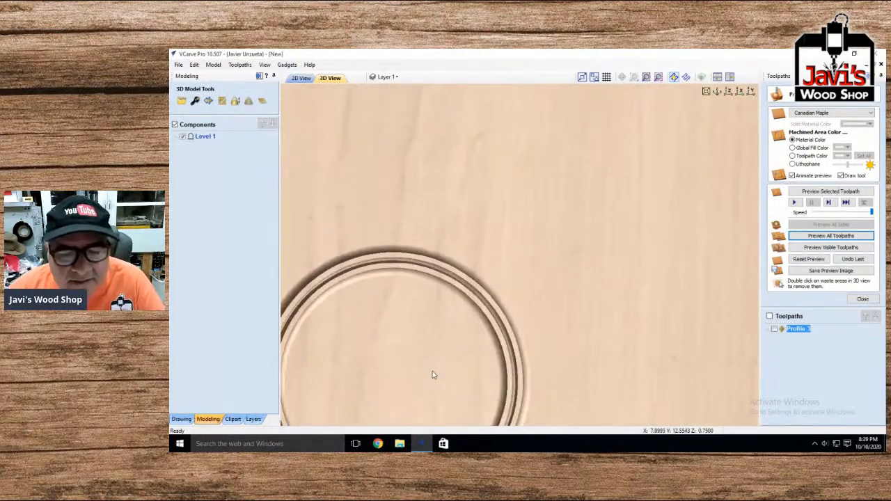
Reopen the circles' profile toolpath and review the metric form and engraving tools in the tool database without choosing one
double_click(800, 329)
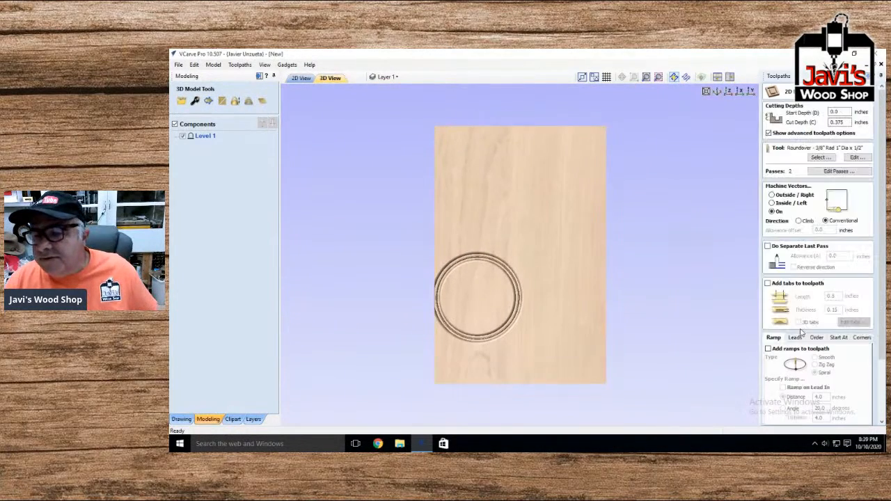
click(857, 157)
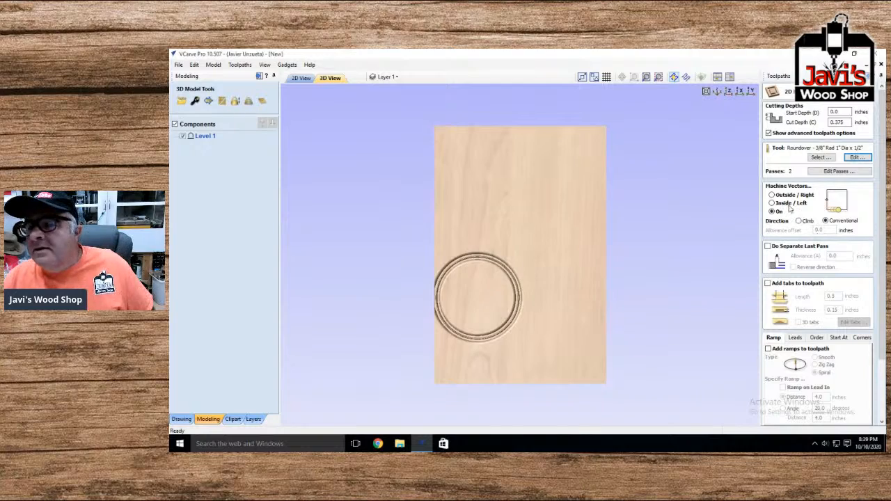
click(820, 158)
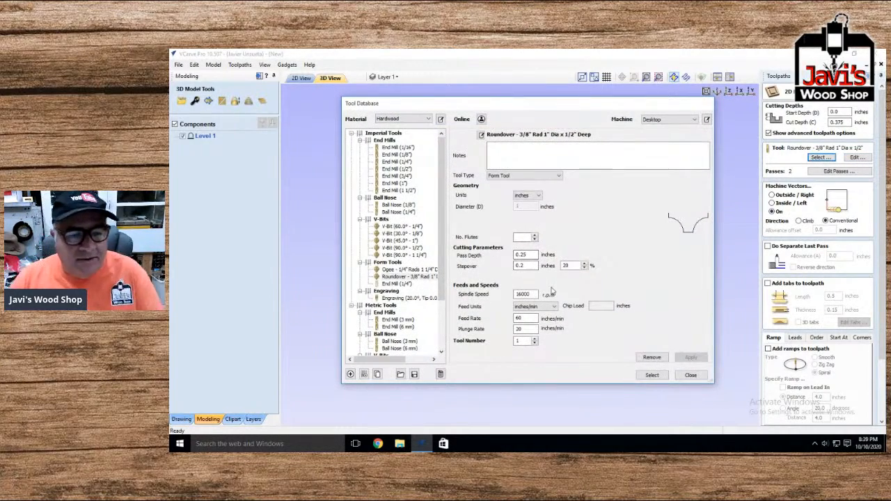
scroll(409, 316, down, 3)
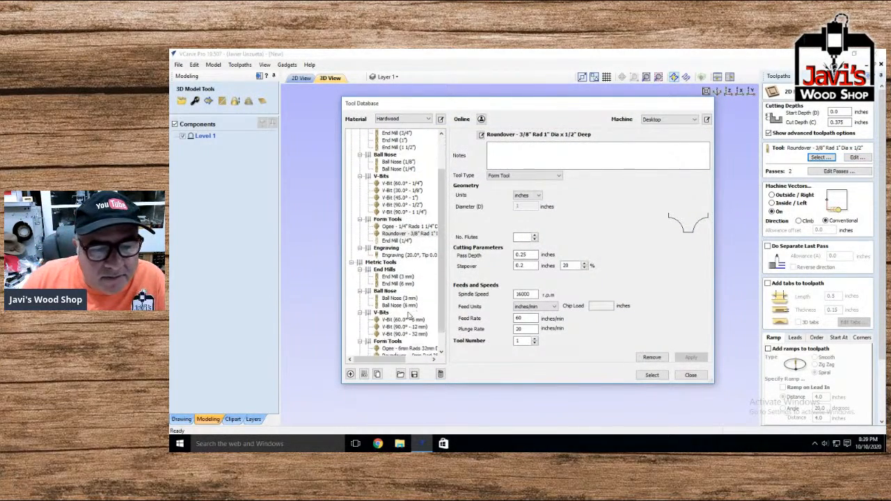
click(398, 334)
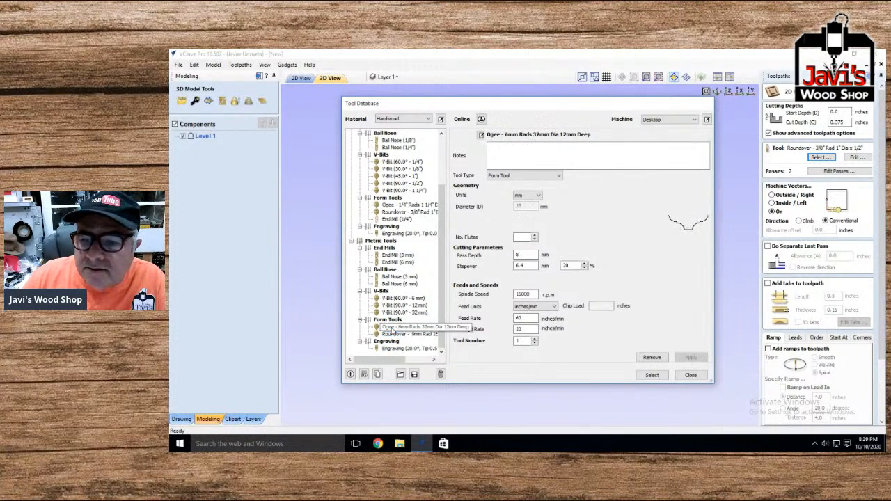
click(392, 348)
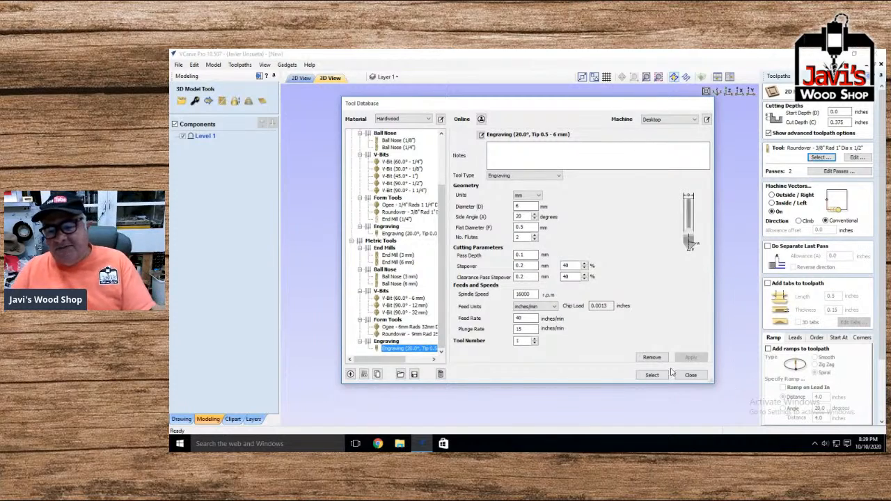
click(691, 375)
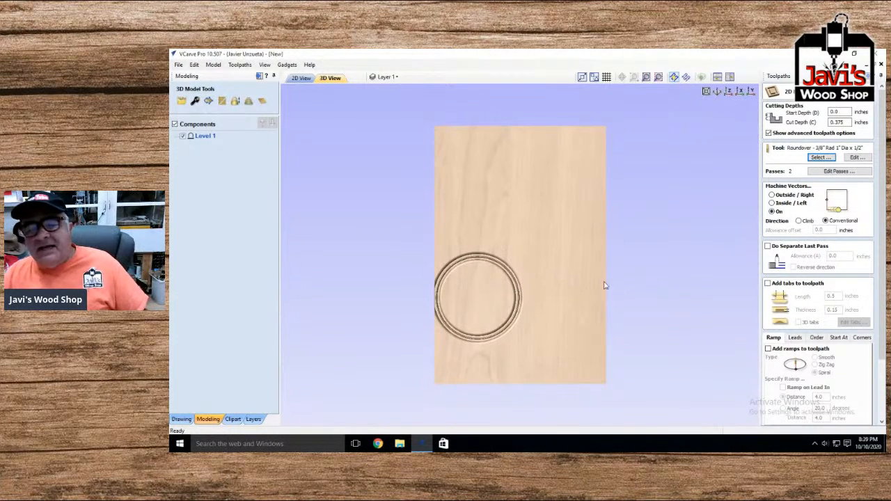
Start a new text object in the 2D drawing and set its anchor to X 6.0, Y 3.0
scroll(579, 286, down, 3)
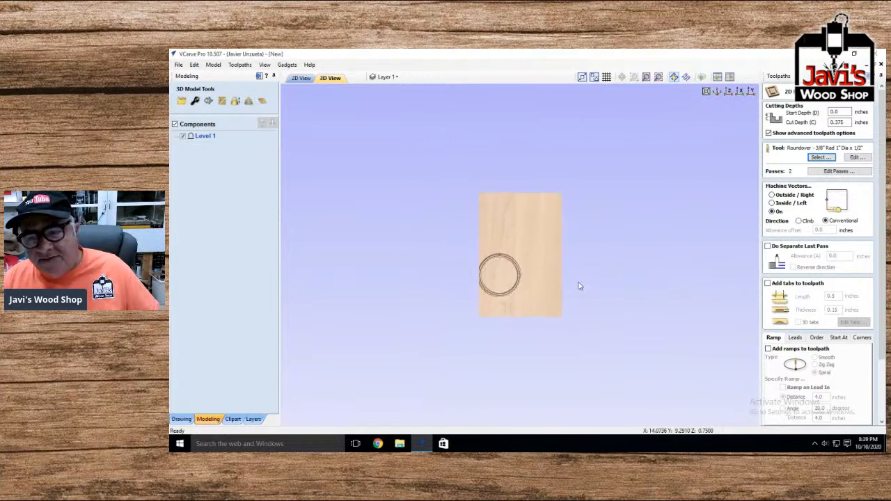
scroll(580, 286, down, 1)
scroll(499, 279, up, 2)
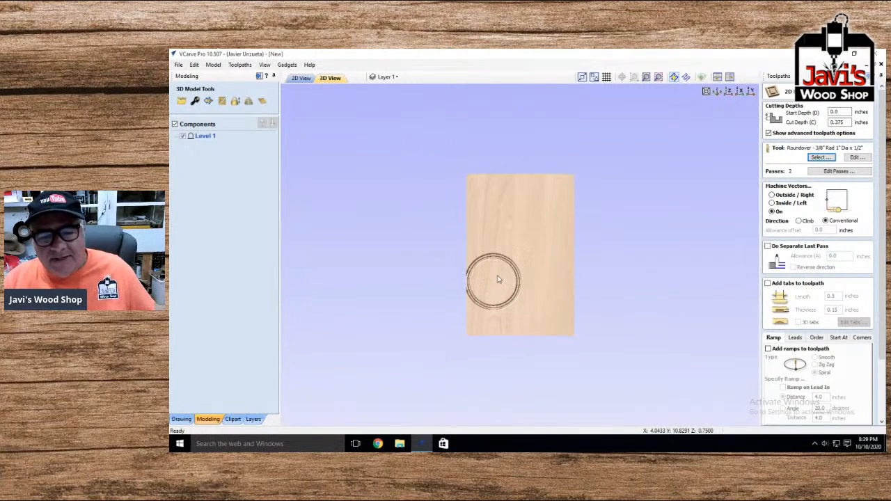
click(300, 77)
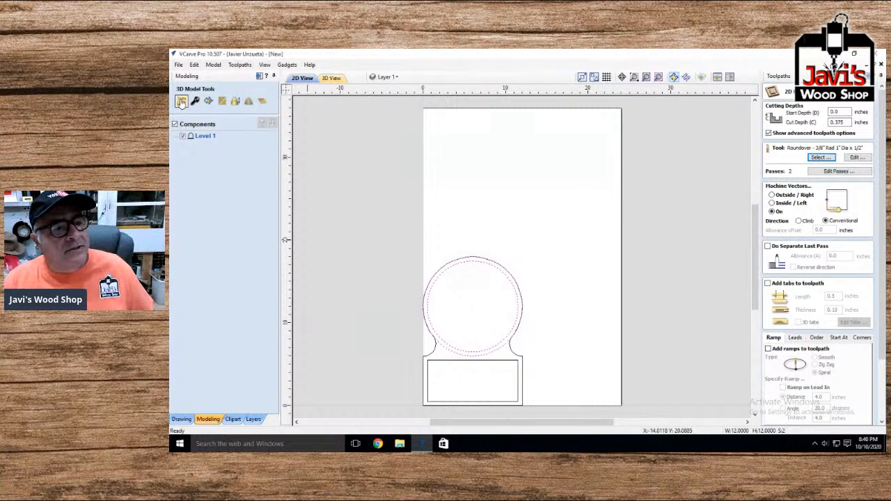
click(182, 419)
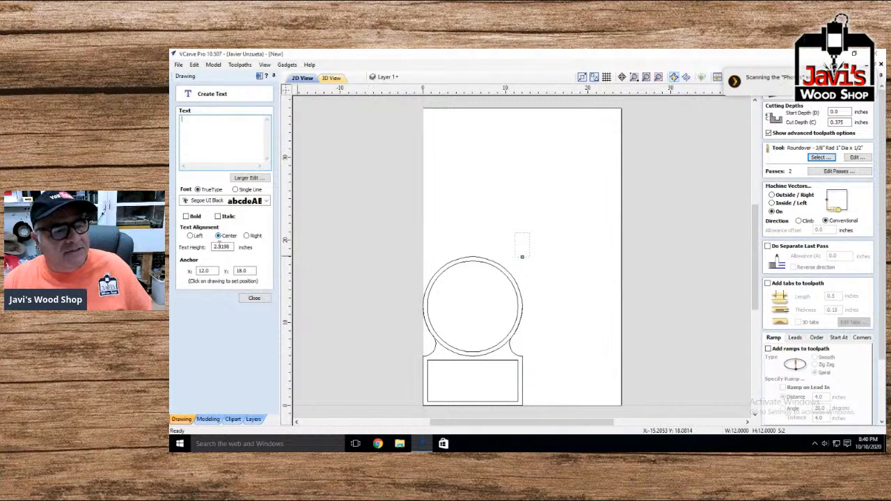
click(190, 123)
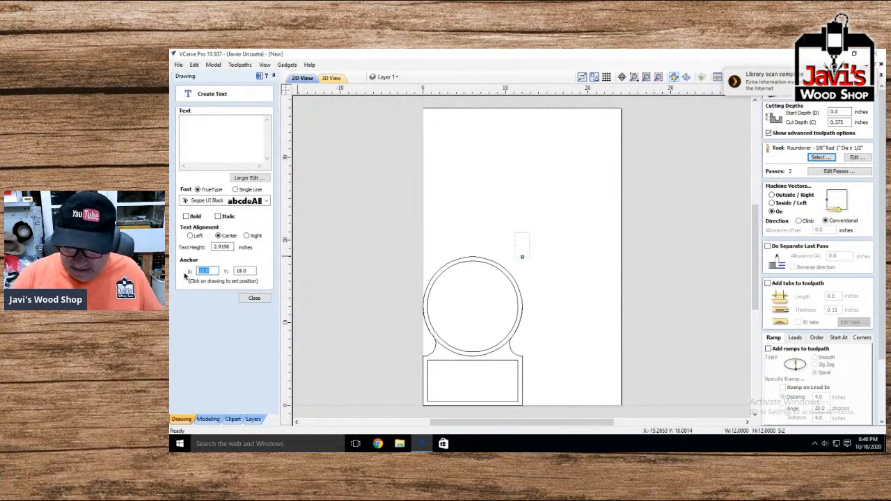
text(6)
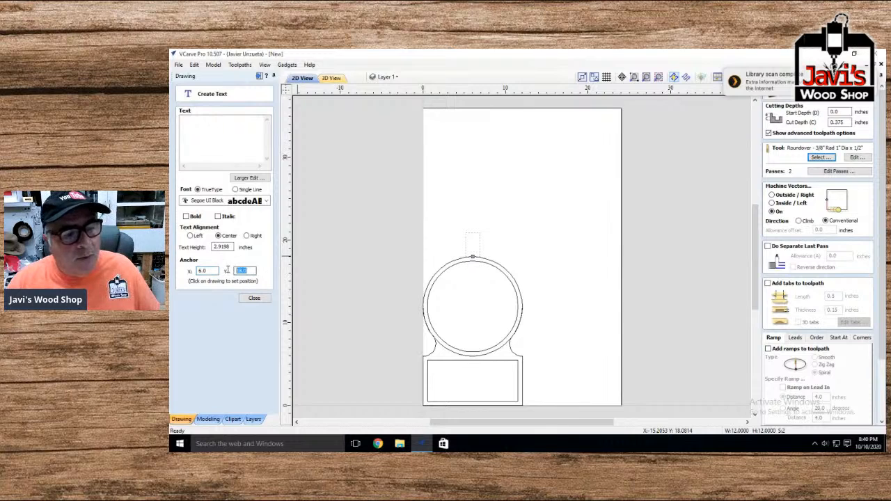
text(3)
Enter the two-line text "NO MORE" / "EXCUSES" and finish creating the text object
click(214, 129)
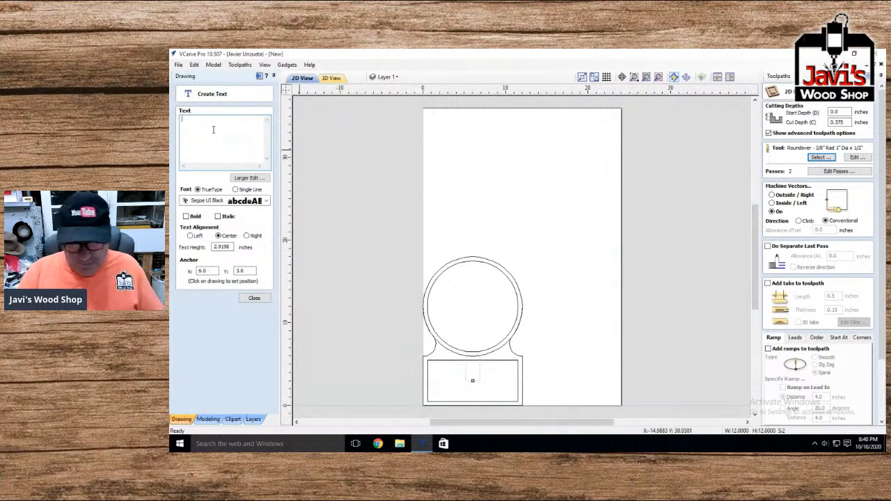
text(NO MORE )
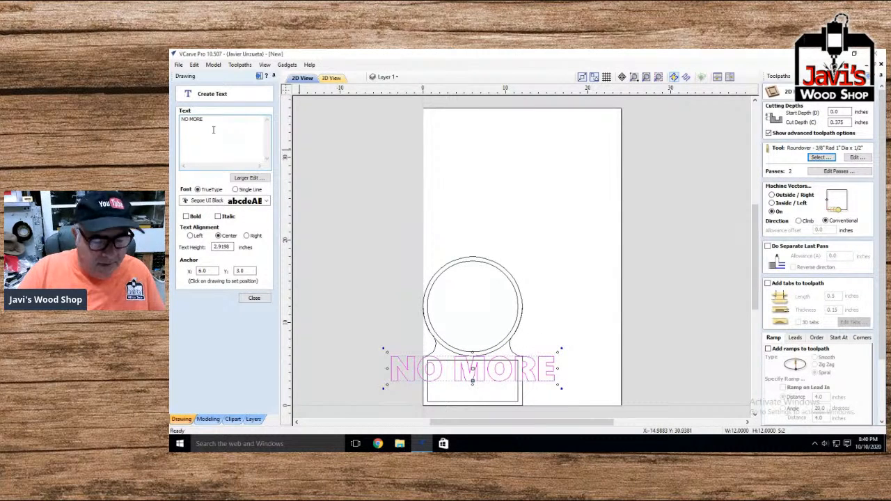
text(EXCUSES)
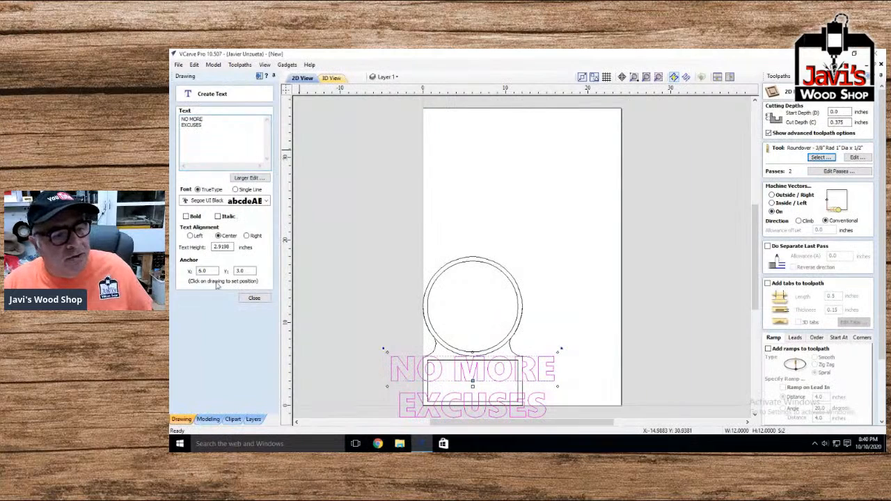
click(255, 298)
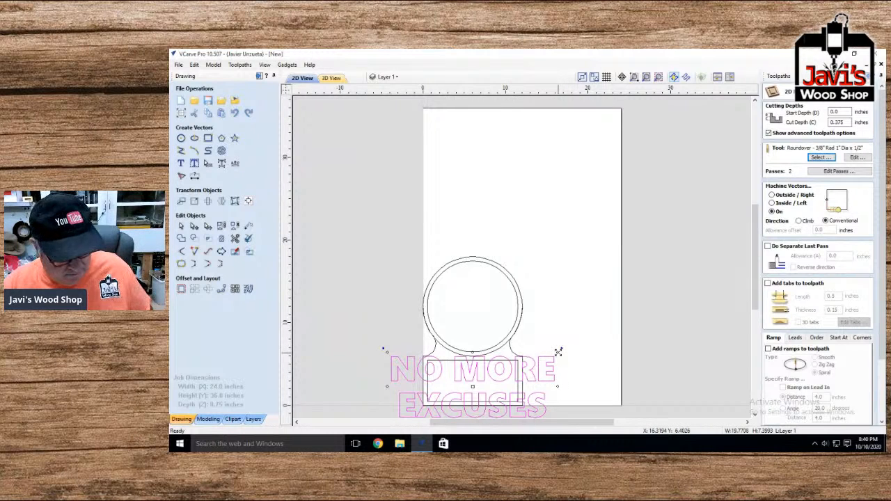
Scale the text down to about 9.13 × 3.42 inches and nudge it up to sit centered in the inset rectangle
drag(558, 351, 508, 373)
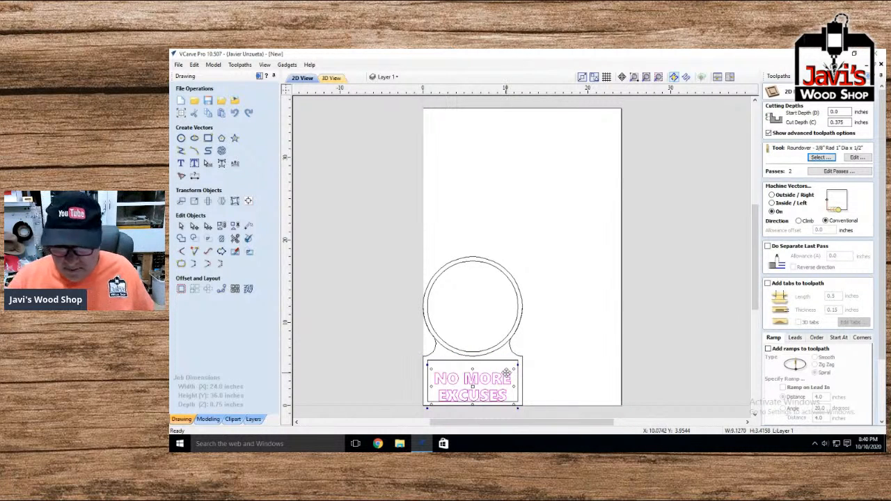
key(Up)
key(Up)
key(Up)
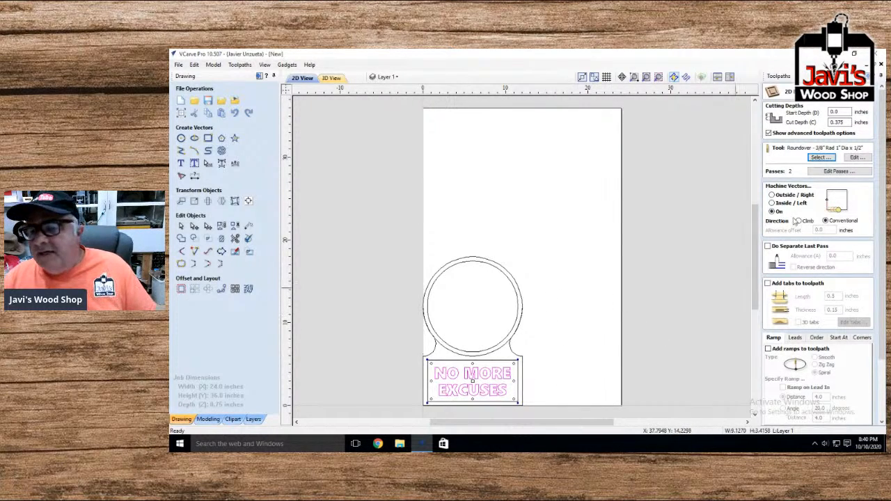
Close the profile toolpath settings and calculate a V-Carve toolpath for the text with the 45° 1" V-bit
scroll(818, 318, down, 3)
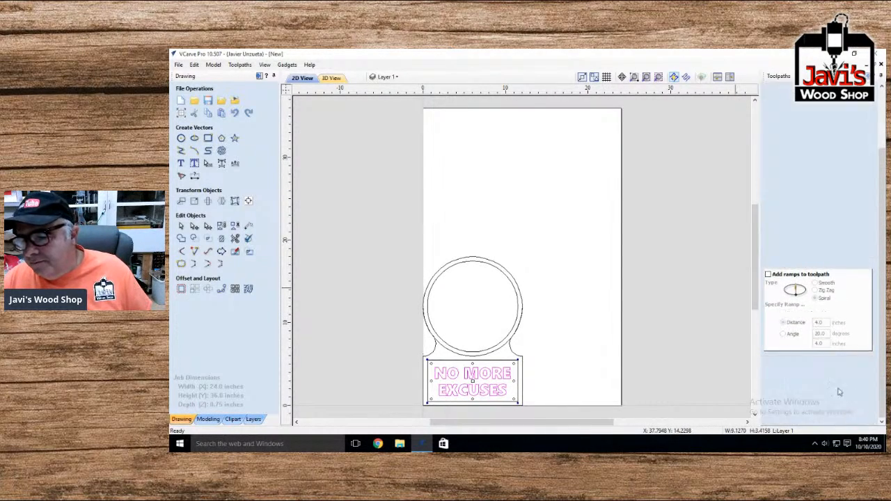
click(857, 420)
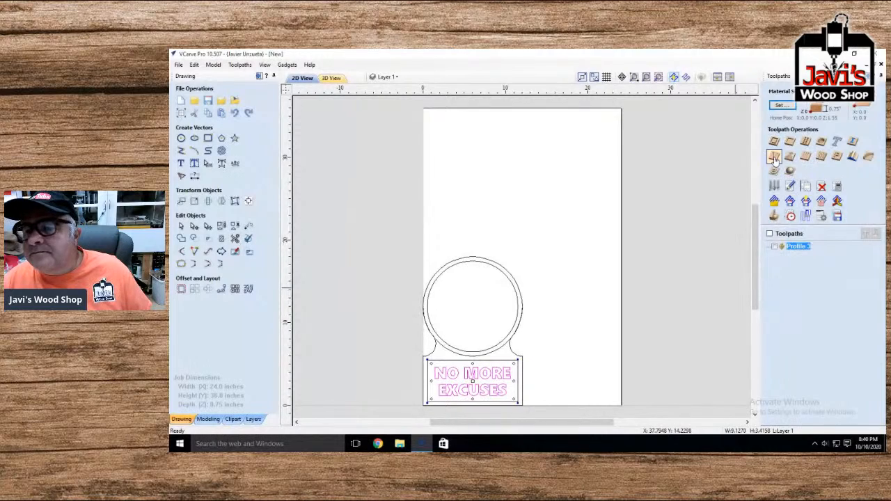
click(774, 161)
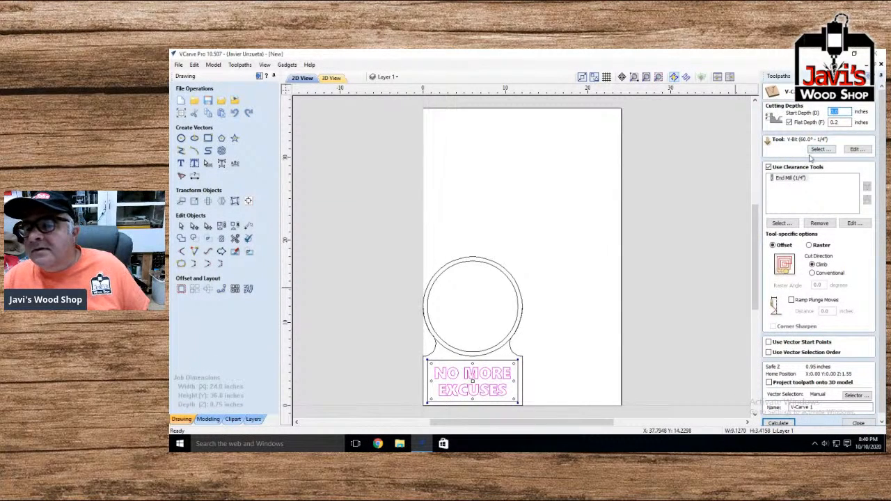
click(820, 149)
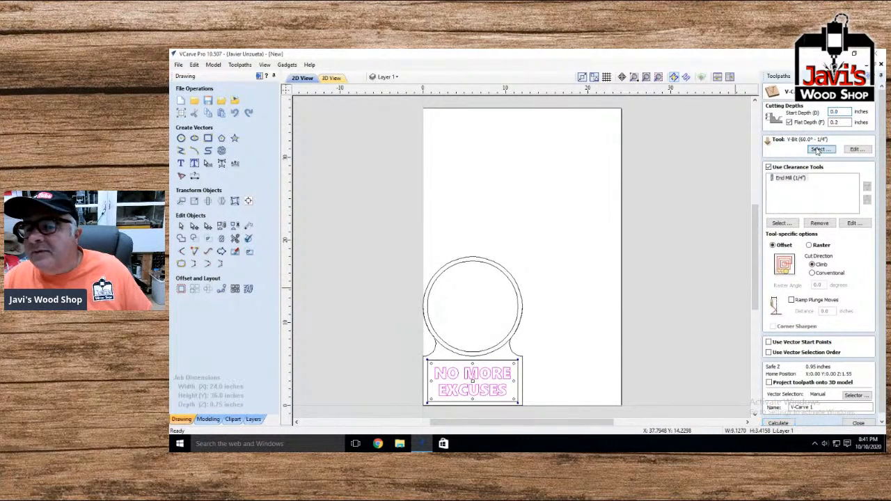
click(401, 183)
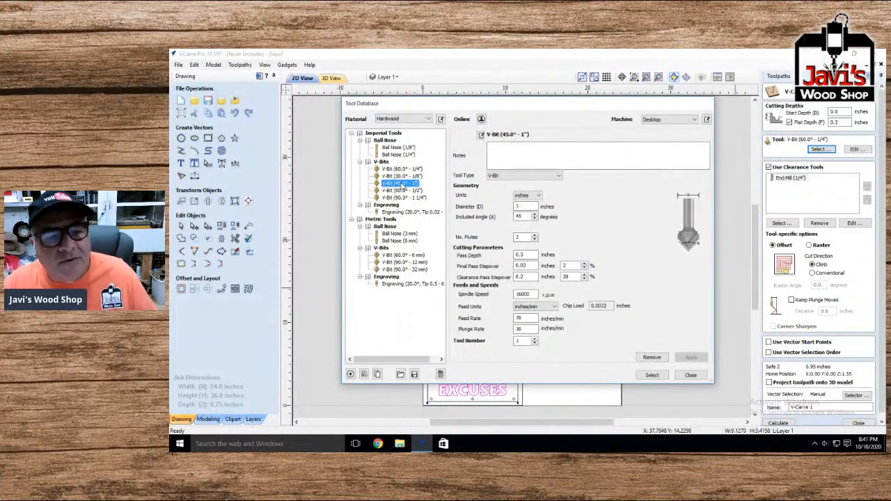
click(651, 374)
click(778, 423)
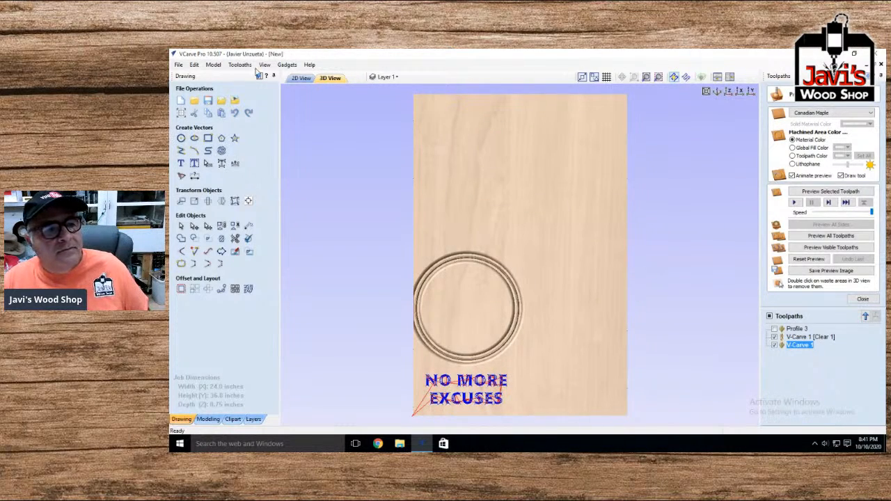
Select the inset rectangle around the text and start a profile toolpath on it with a 0.2 inch cut depth
click(301, 77)
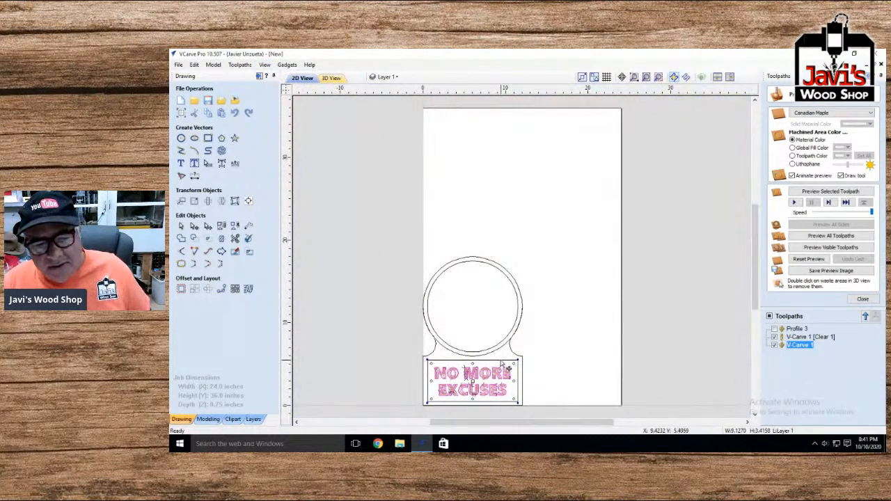
click(863, 299)
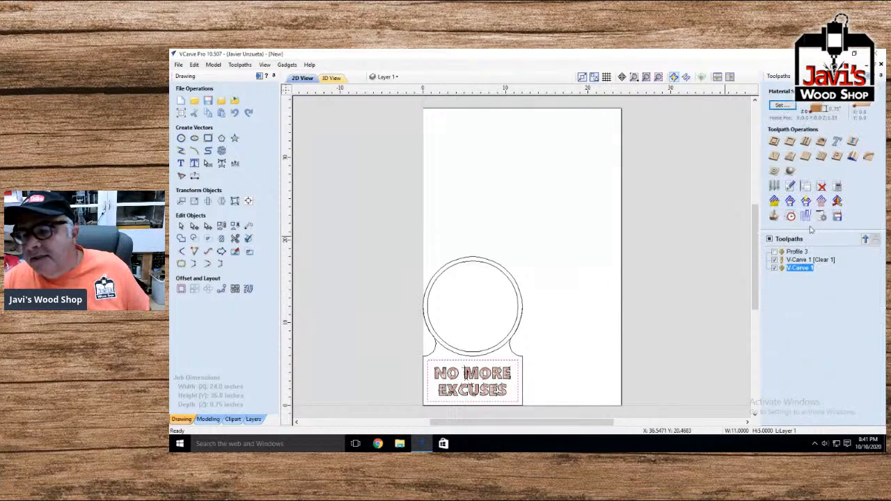
click(774, 141)
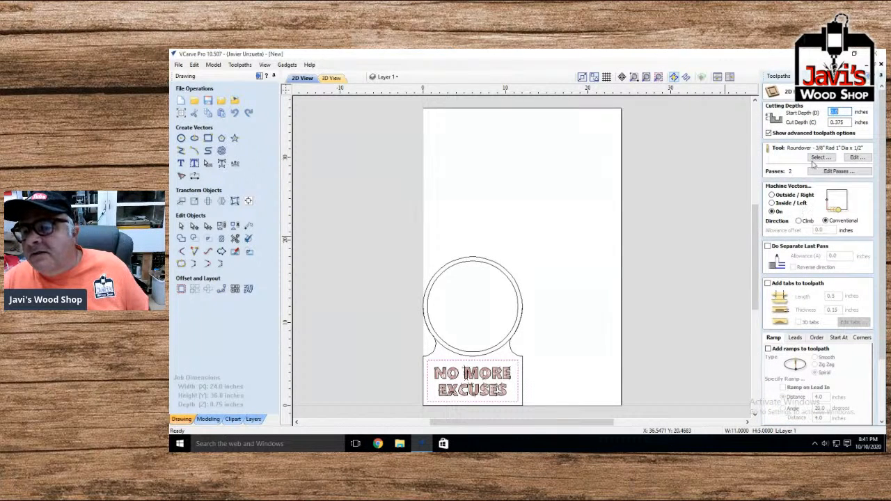
double_click(838, 121)
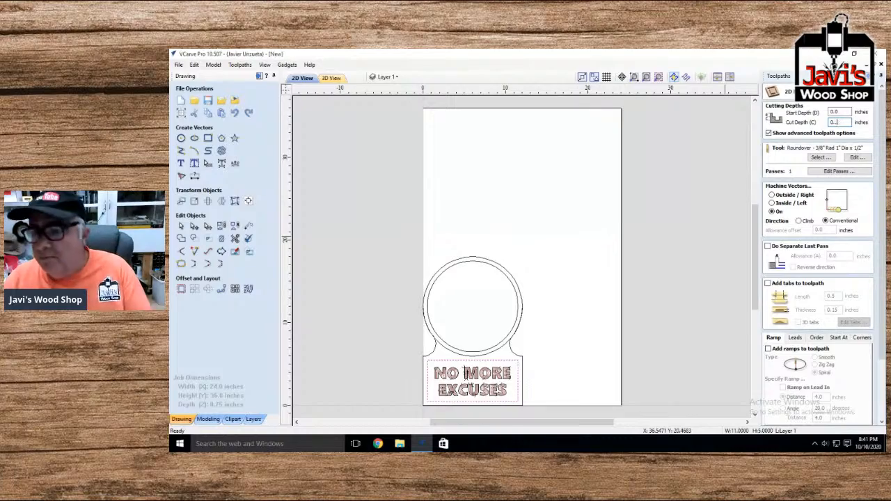
Assign the 45° 1" V-bit to the inset rectangle's profile and calculate the toolpath
click(820, 157)
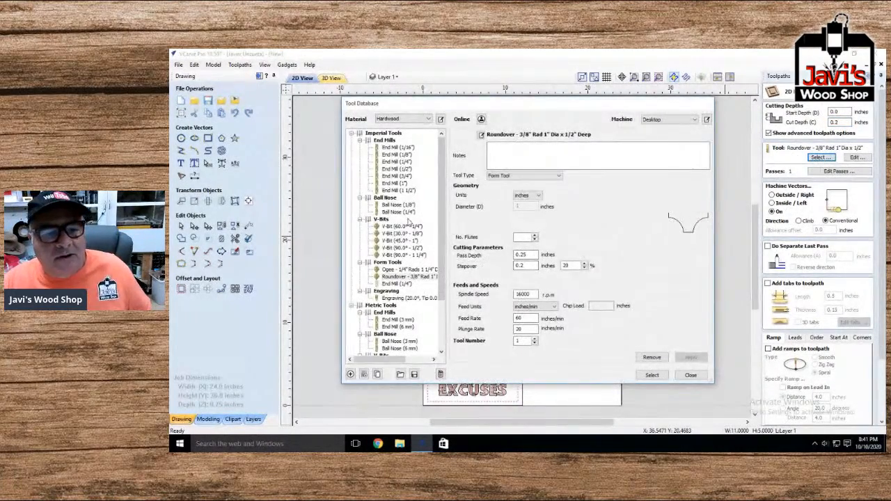
click(400, 240)
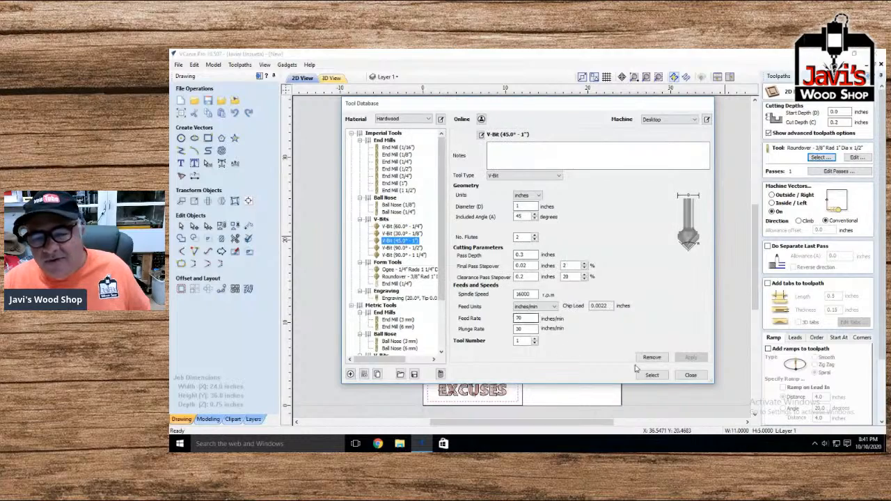
click(652, 374)
scroll(828, 402, down, 2)
click(783, 421)
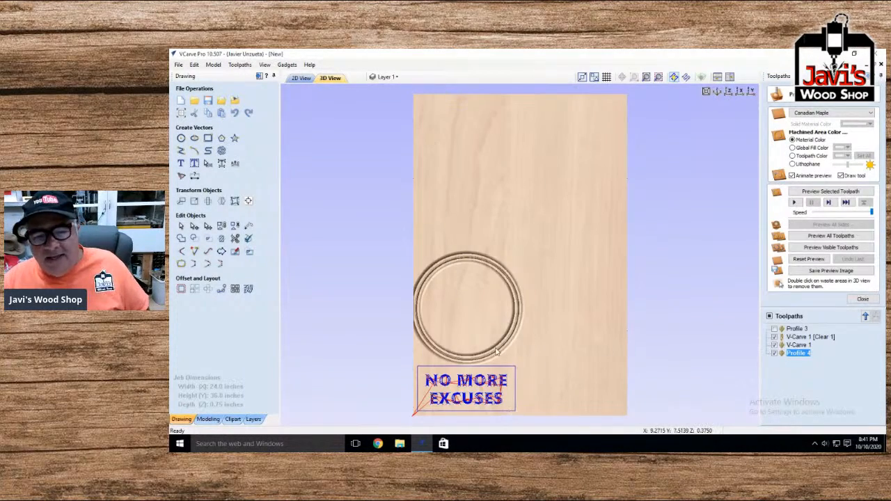
Create the text "TUIT" in Segoe UI Black with centre alignment and move it inside the inner circle
scroll(459, 334, up, 2)
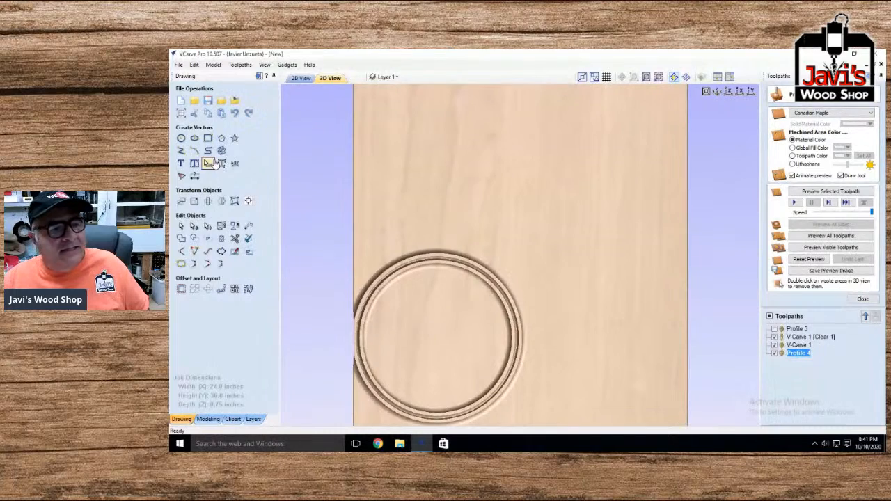
click(181, 163)
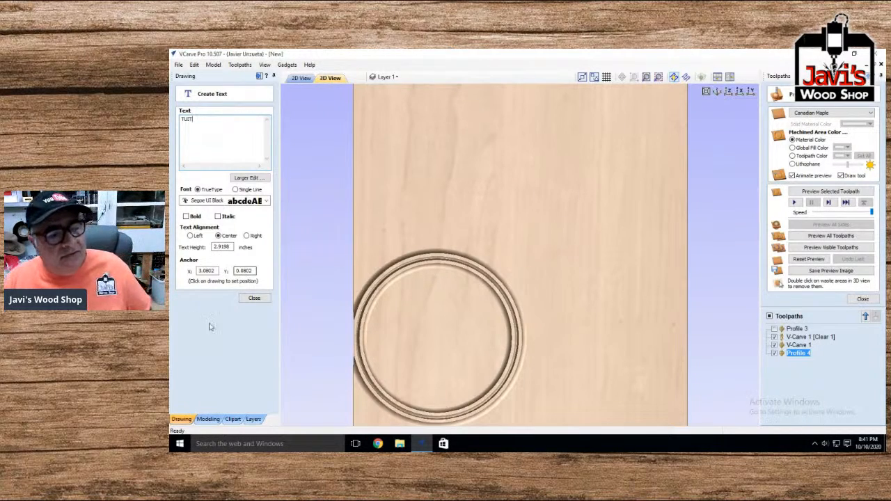
click(254, 299)
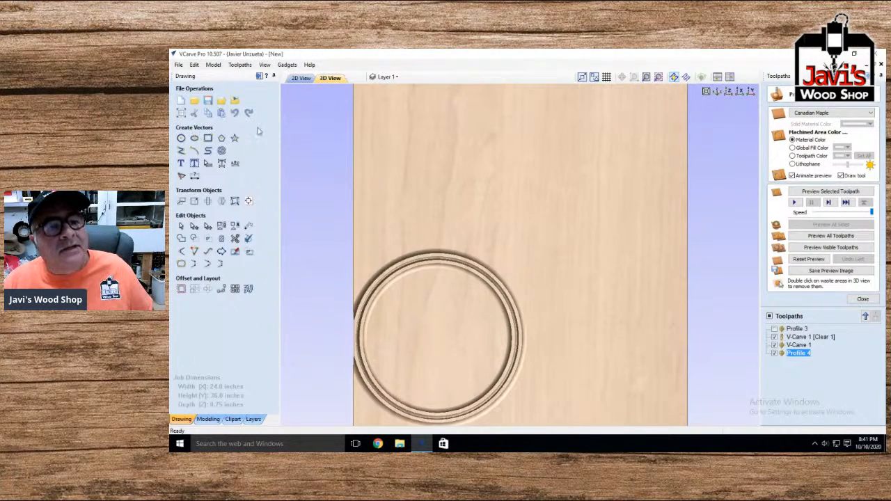
click(301, 77)
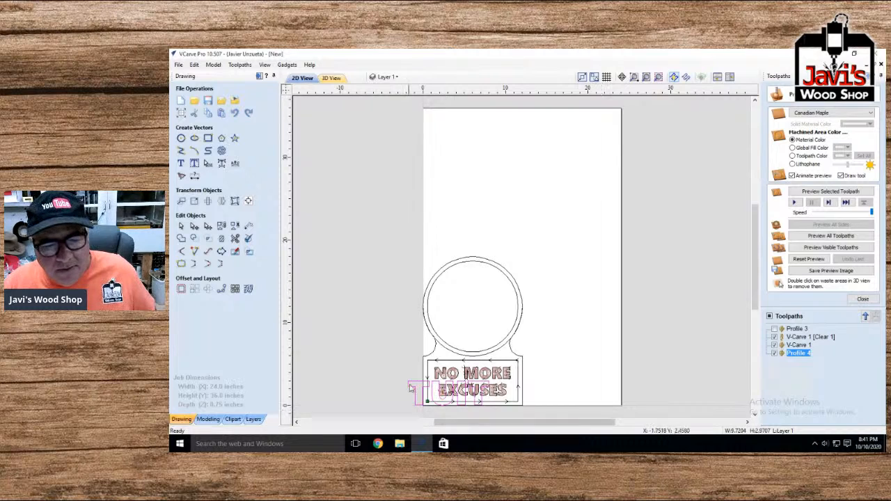
drag(413, 382, 439, 296)
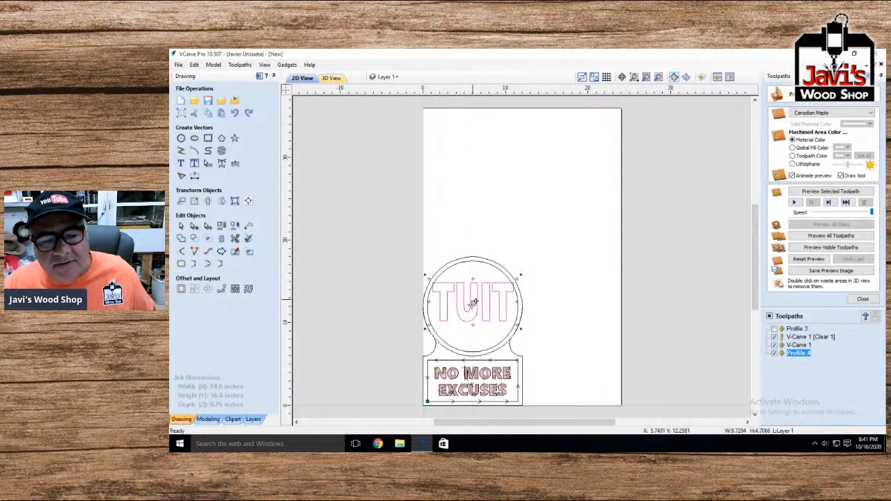
Stretch the TUIT text to about 8.89 × 5.32 inches and nudge it to the centre of the circle
drag(473, 325, 472, 329)
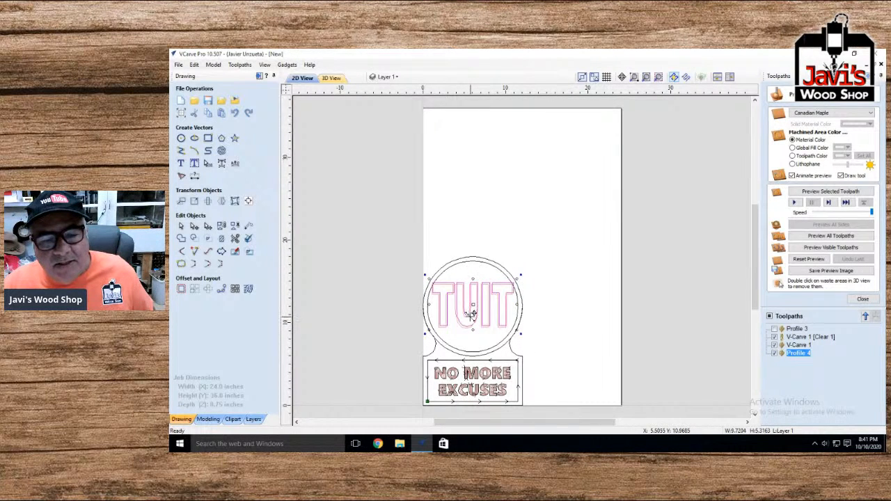
drag(473, 314, 509, 311)
key(Up)
key(Up)
key(Up)
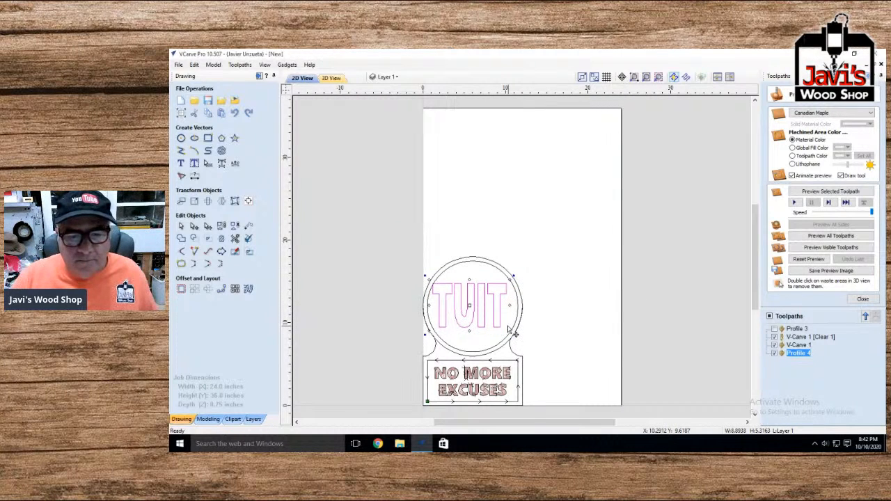
key(Right)
key(Down)
key(Right)
key(Down)
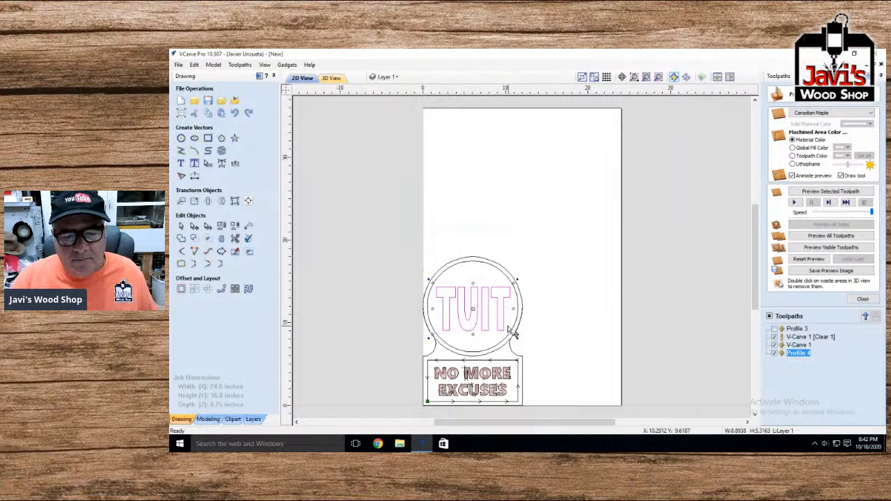
Include the TUIT text in the existing V-Carve toolpath of the NO MORE EXCUSES text and recalculate it
double_click(788, 338)
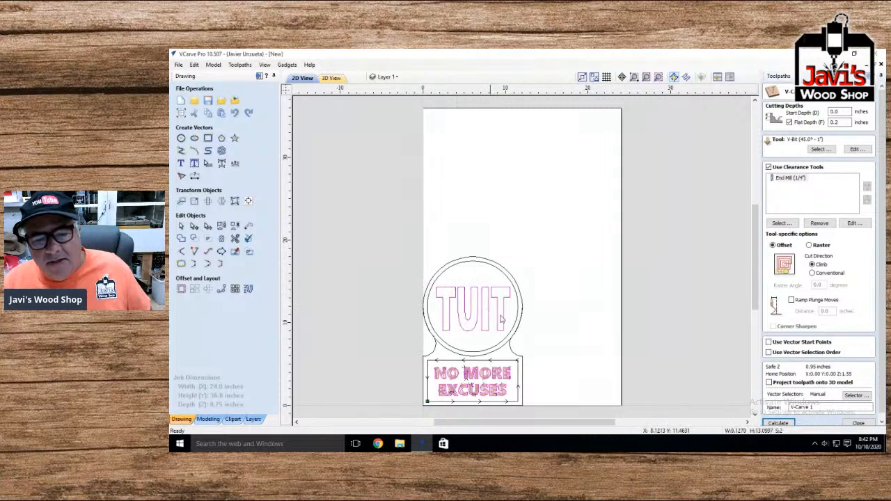
click(778, 423)
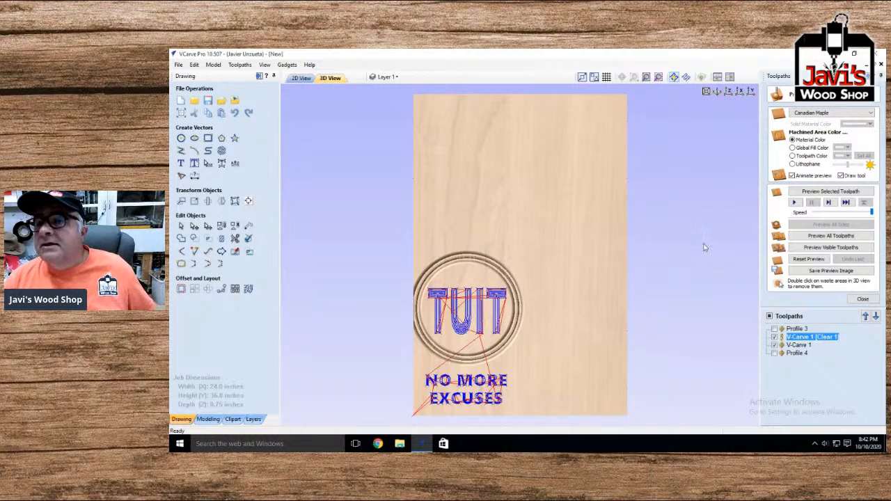
Select the sign's outer outline and start a profile toolpath on it with a 0.75 inch cut depth
click(301, 77)
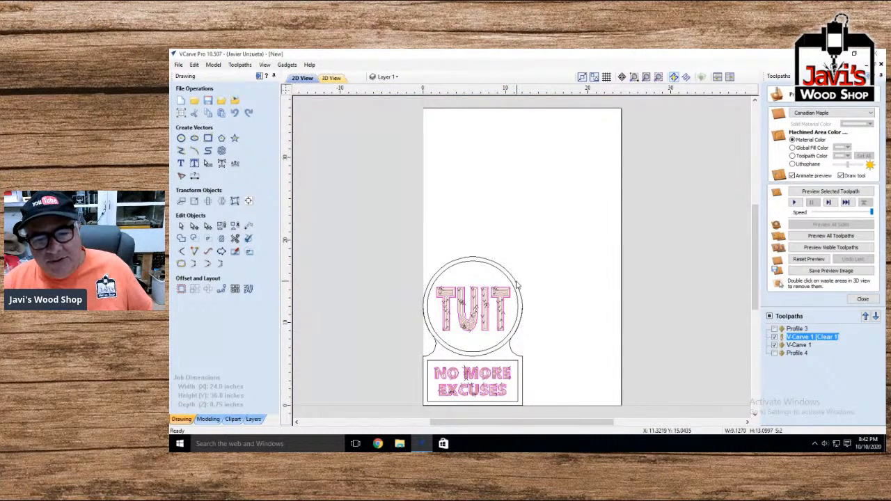
click(510, 352)
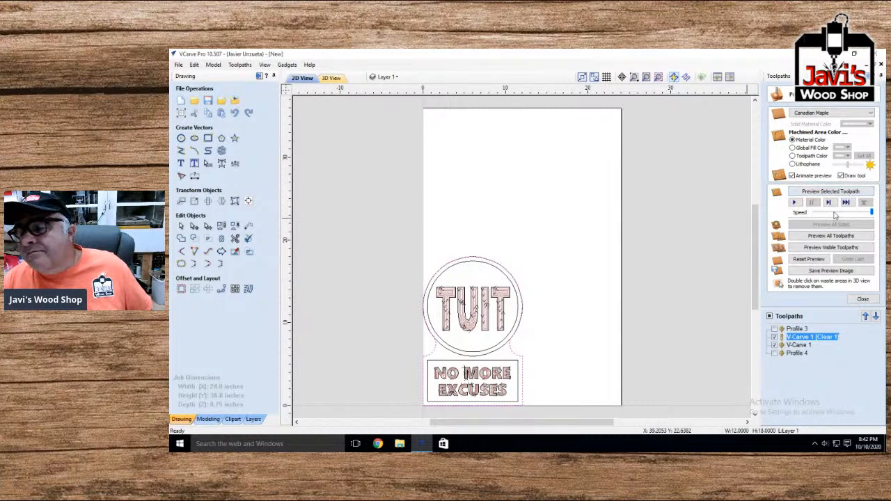
click(862, 300)
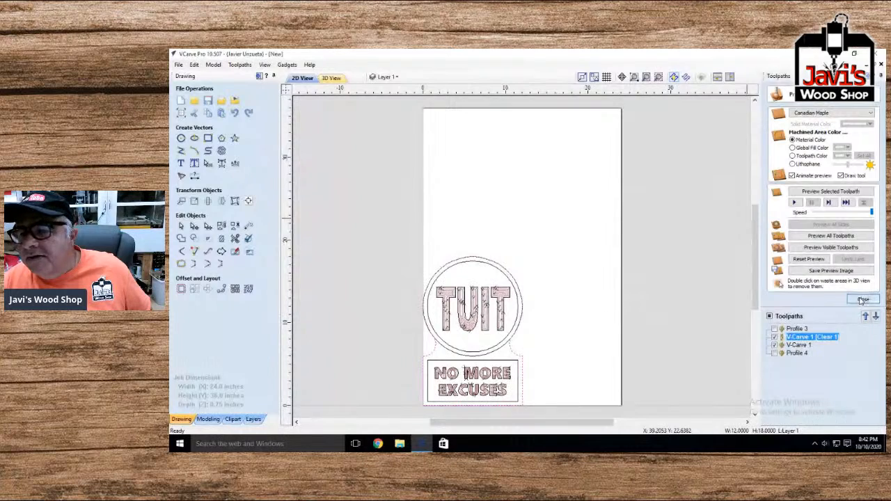
click(772, 143)
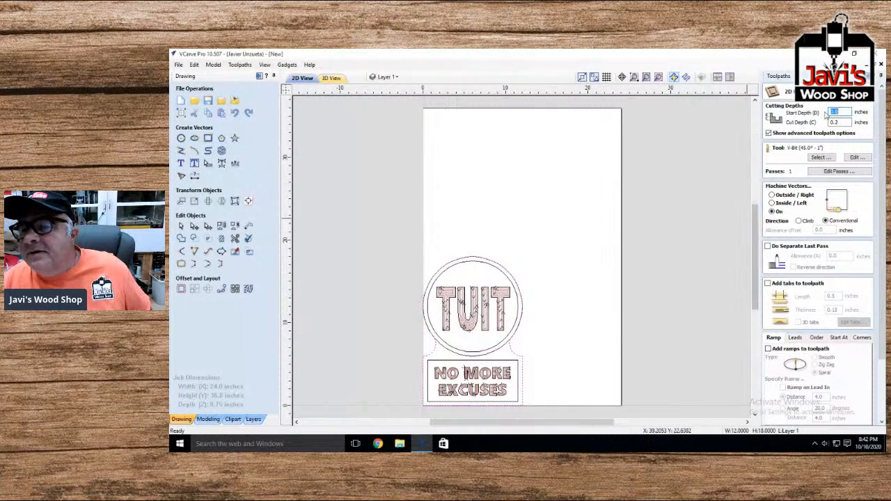
key(Tab)
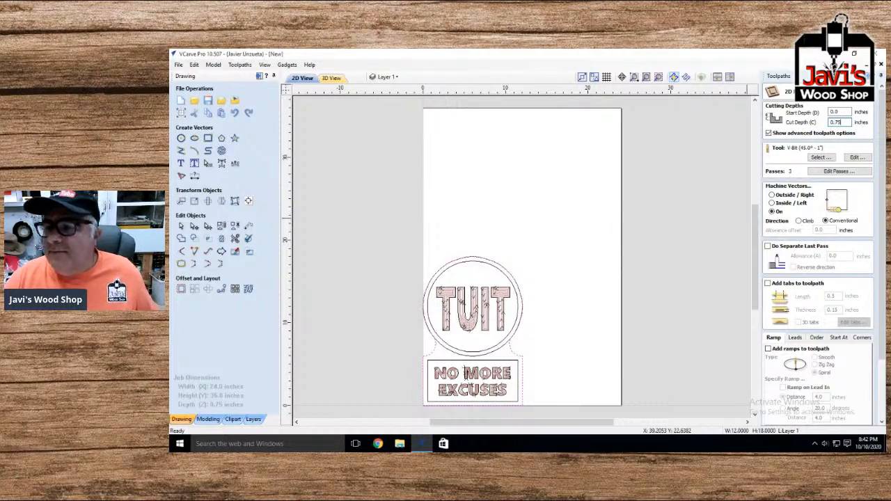
Assign the 1/4" end mill to the outline's profile, set it to cut outside the vector and calculate the toolpath
click(821, 157)
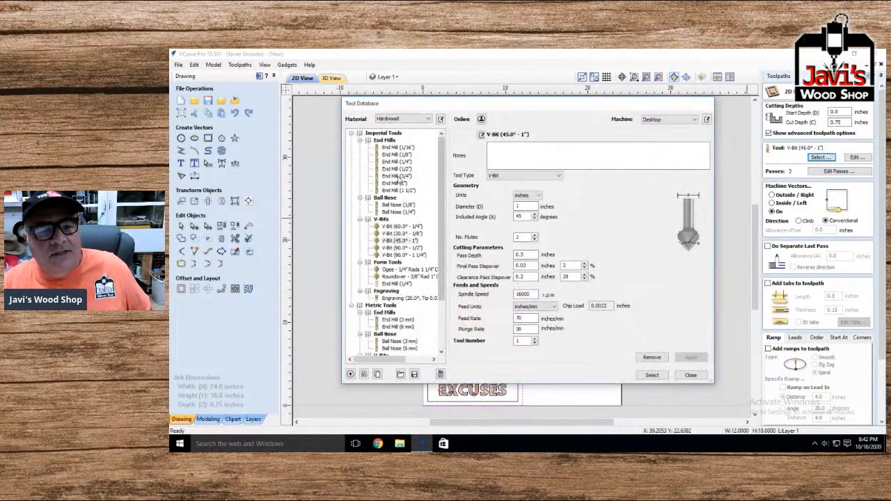
double_click(397, 162)
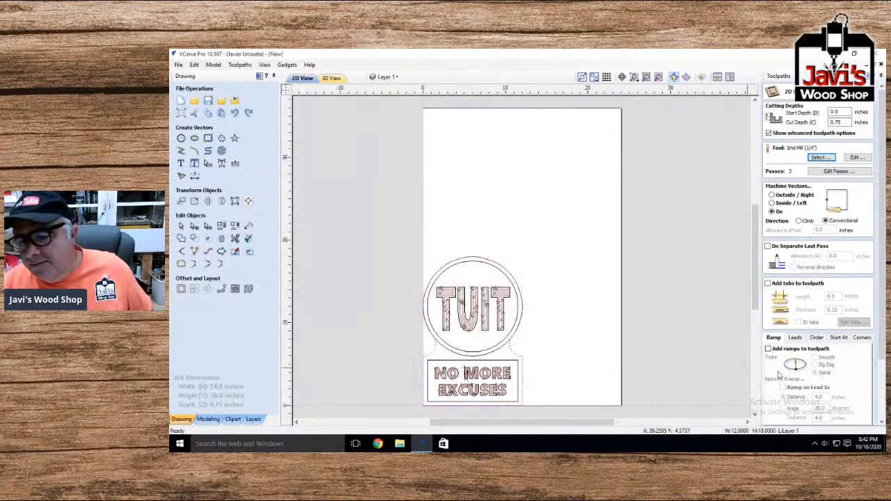
click(771, 195)
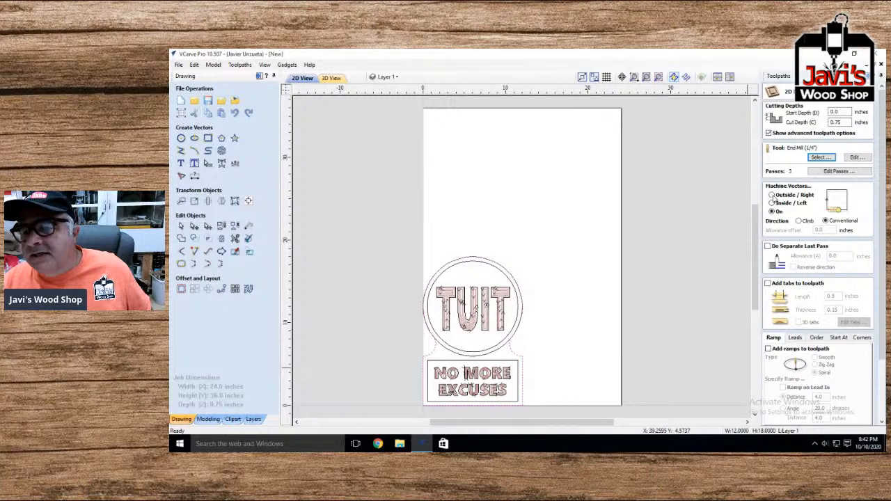
scroll(815, 279, down, 2)
click(778, 419)
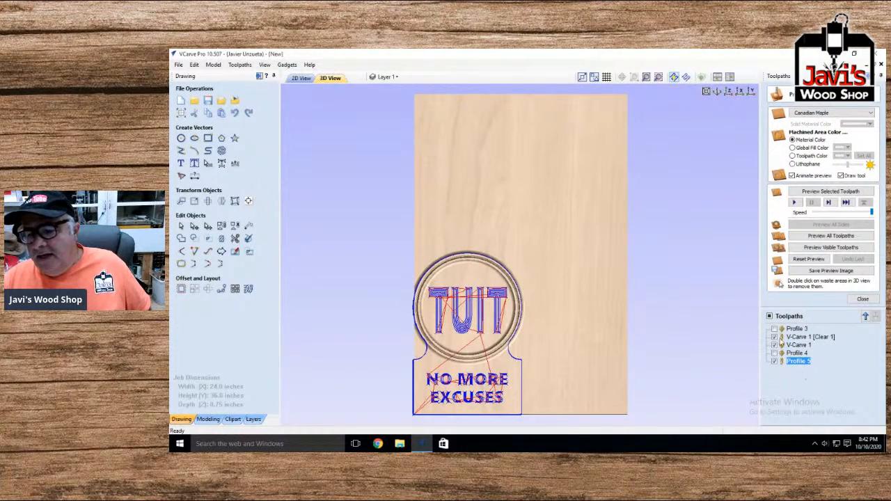
Hide all toolpaths, reset the preview and simulate every toolpath to inspect the finished sign in 3D
click(769, 317)
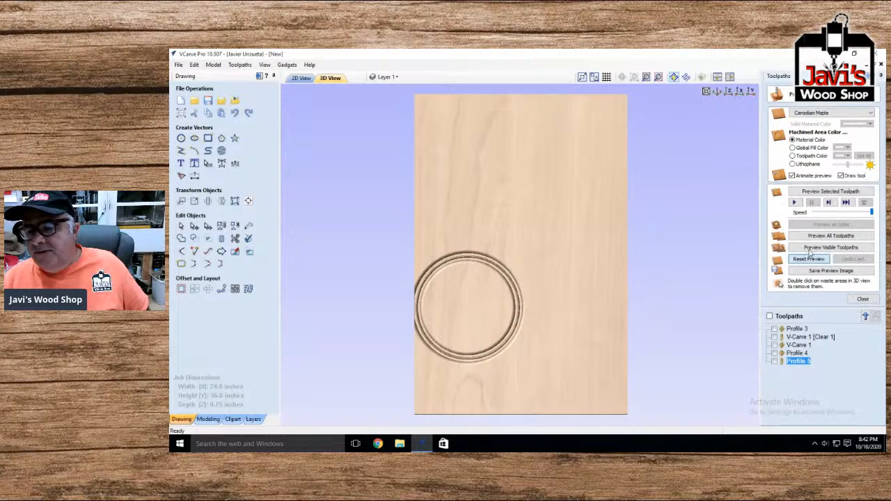
click(808, 259)
click(813, 238)
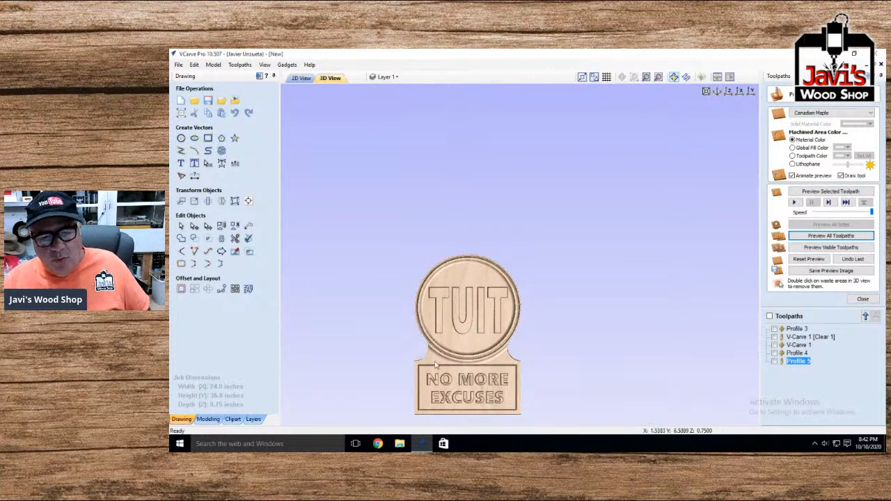
scroll(441, 389, up, 2)
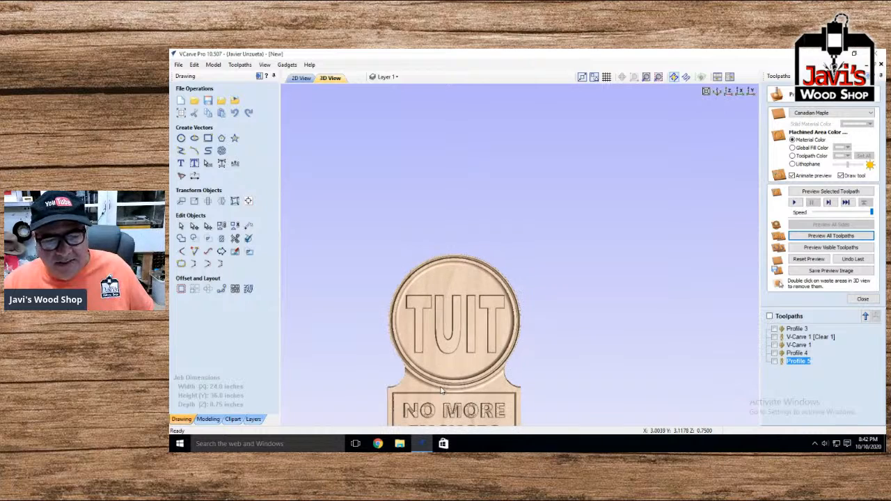
middle_drag(442, 390, 509, 268)
scroll(510, 273, up, 2)
mouse_move(510, 243)
mouse_down()
mouse_move(522, 252)
mouse_move(512, 265)
mouse_move(506, 259)
mouse_up()
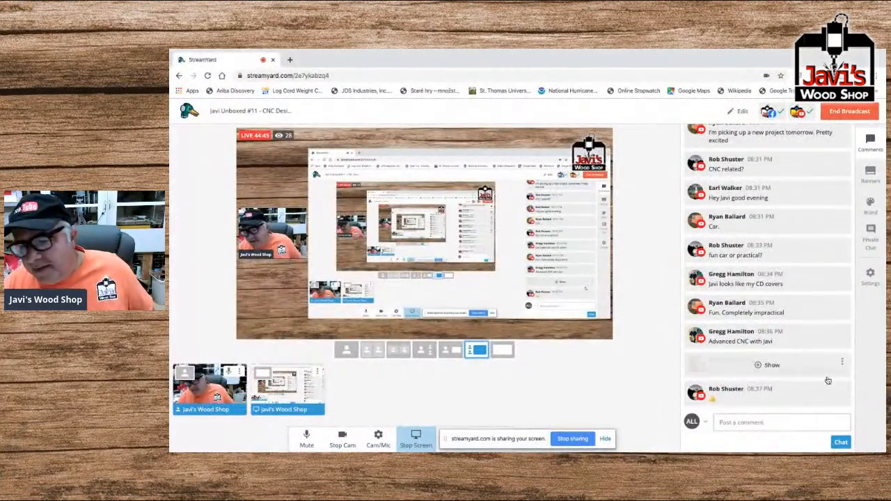
Switch to StreamYard, show viewers' comments on the broadcast and change the layout to the camera only
click(774, 281)
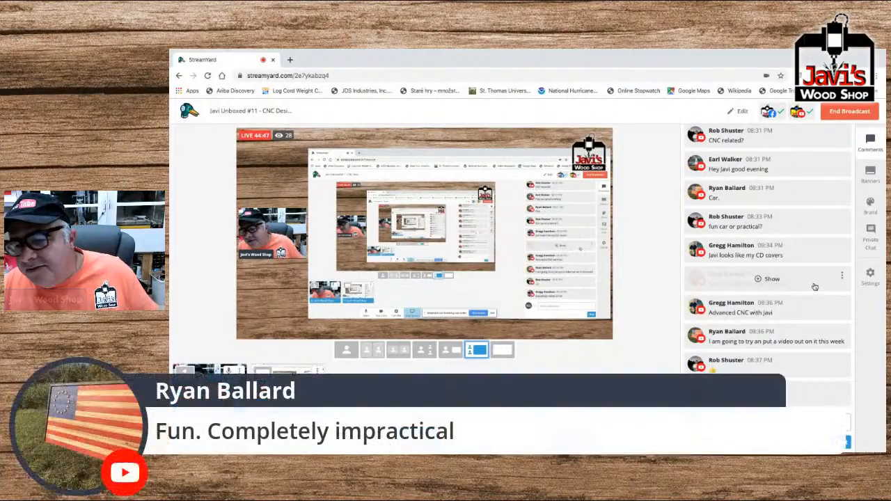
click(820, 312)
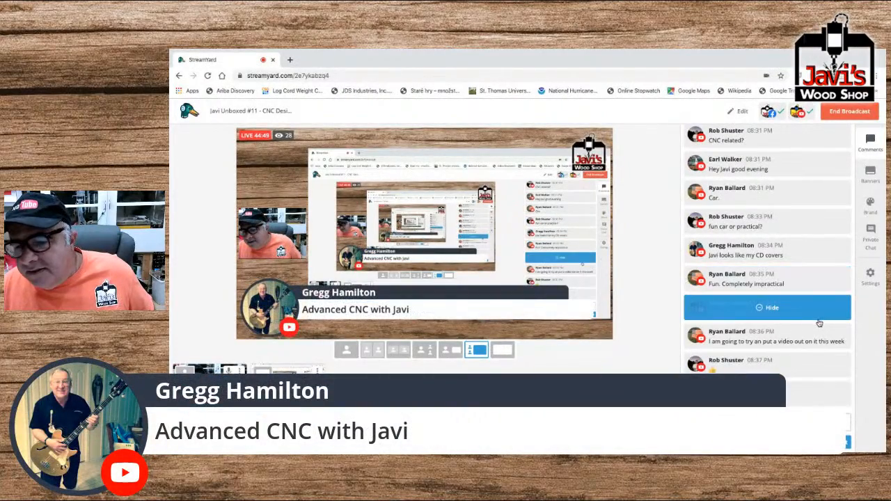
click(815, 281)
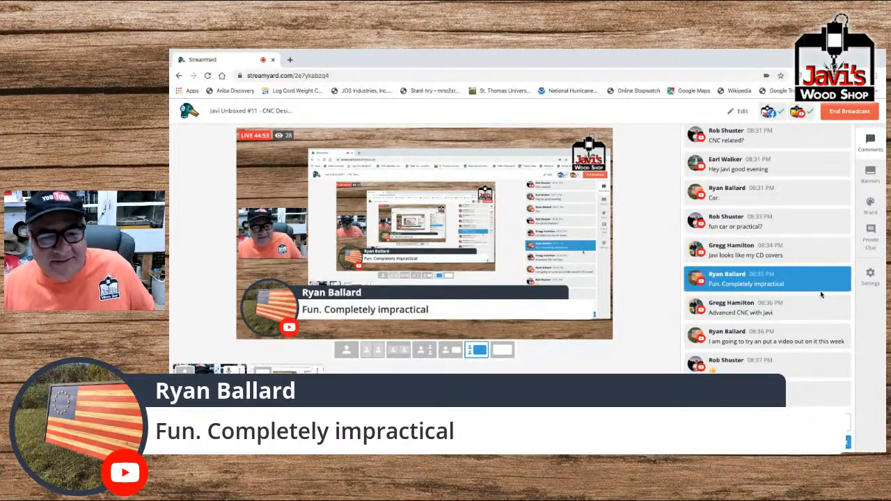
click(356, 353)
click(767, 280)
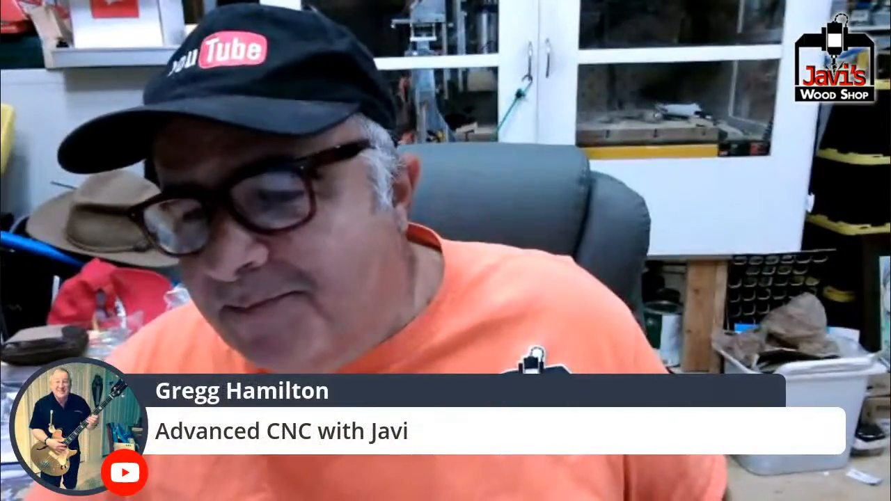